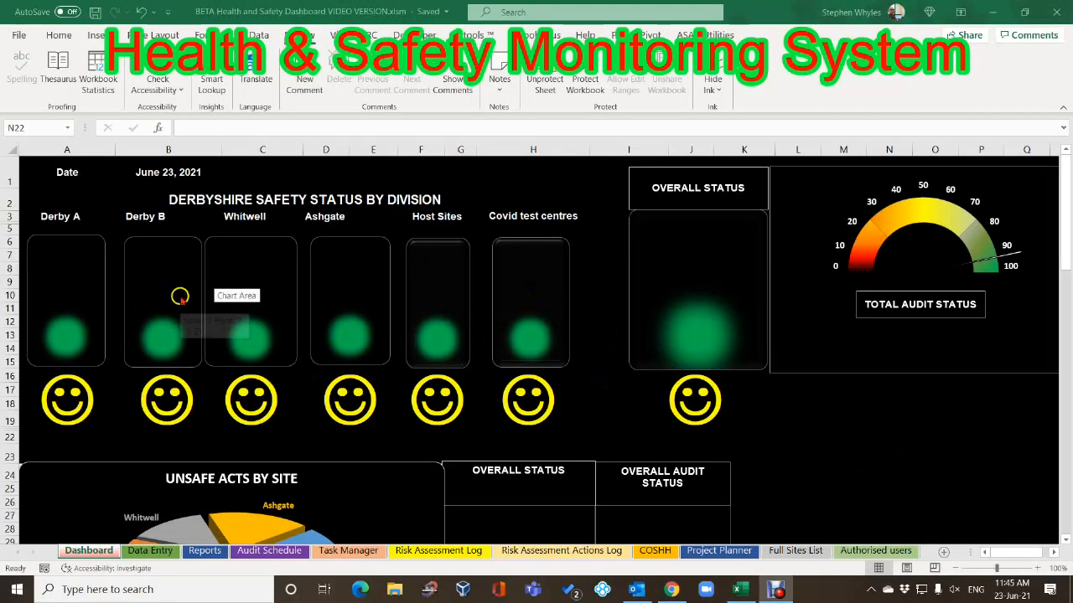
Review the Dashboard sheet's division status lights and its charts for unsafe acts, COSHH and risk assessments
scroll(435, 350, "down", 4)
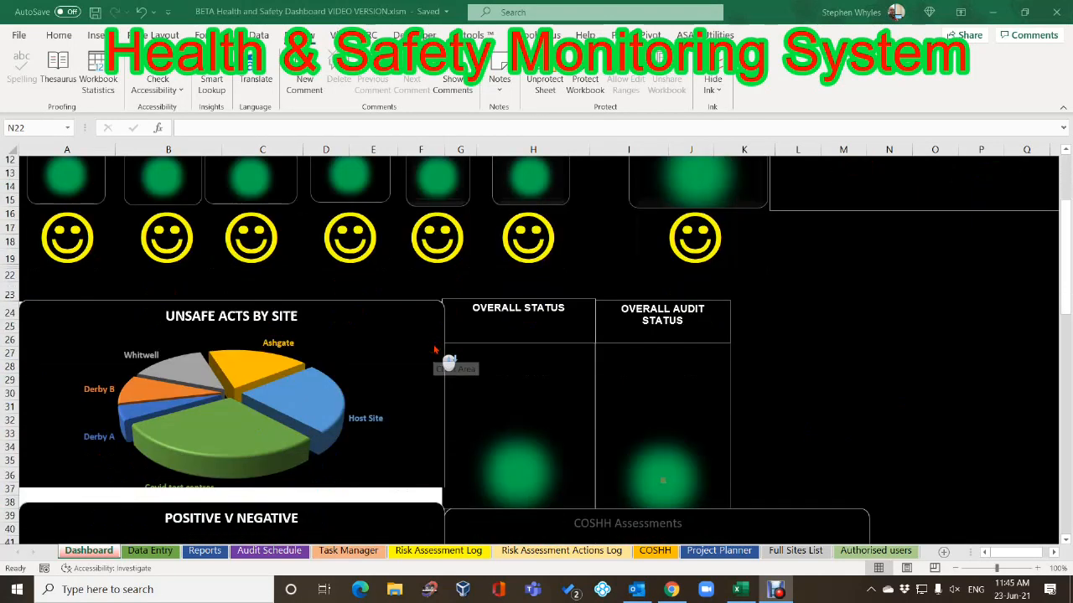
scroll(435, 350, "down", 10)
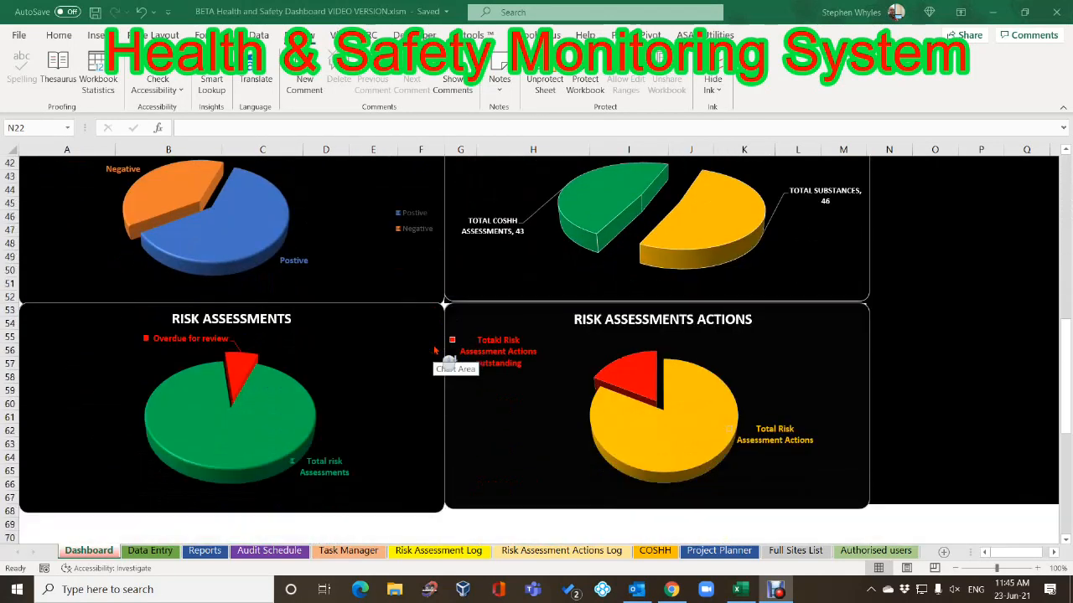
scroll(432, 346, "up", 10)
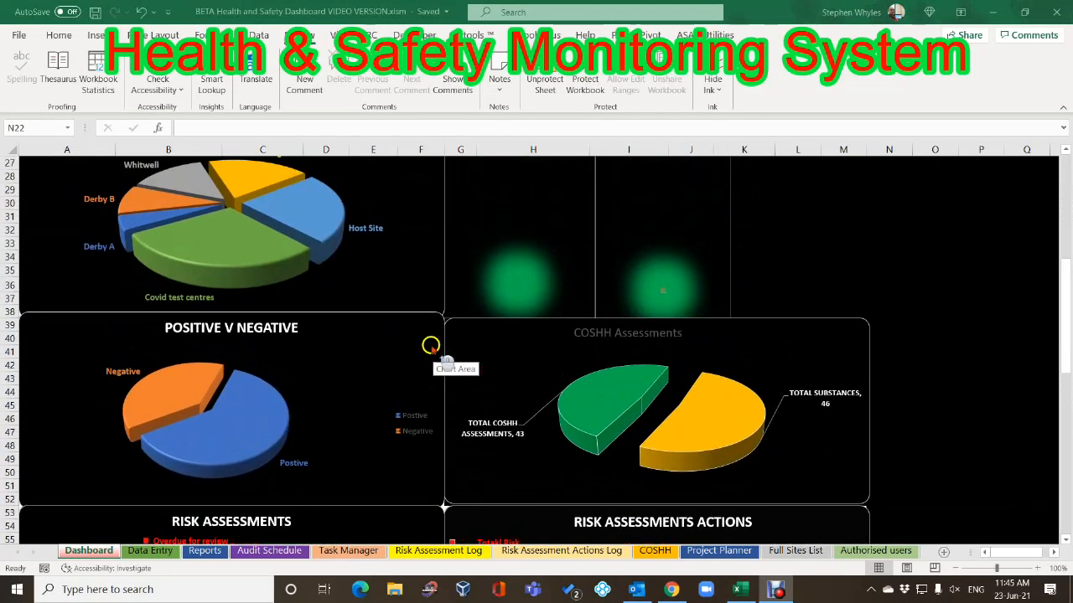
scroll(432, 350, "up", 4)
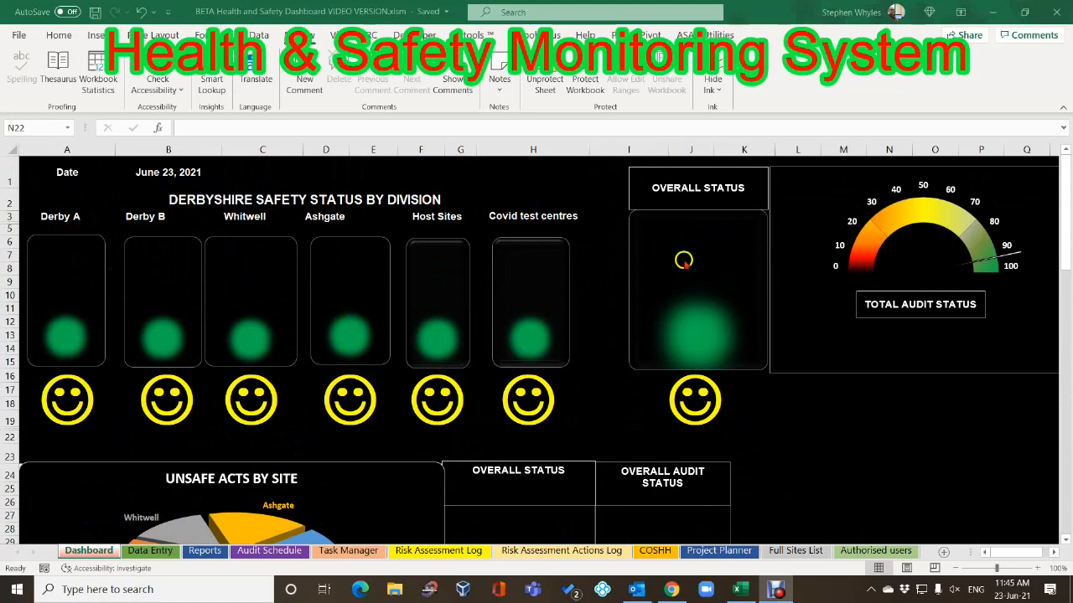
Review the audit and safety improvement tables on the Data Entry sheet, including the note on Mandatory tests
left_click(144, 555)
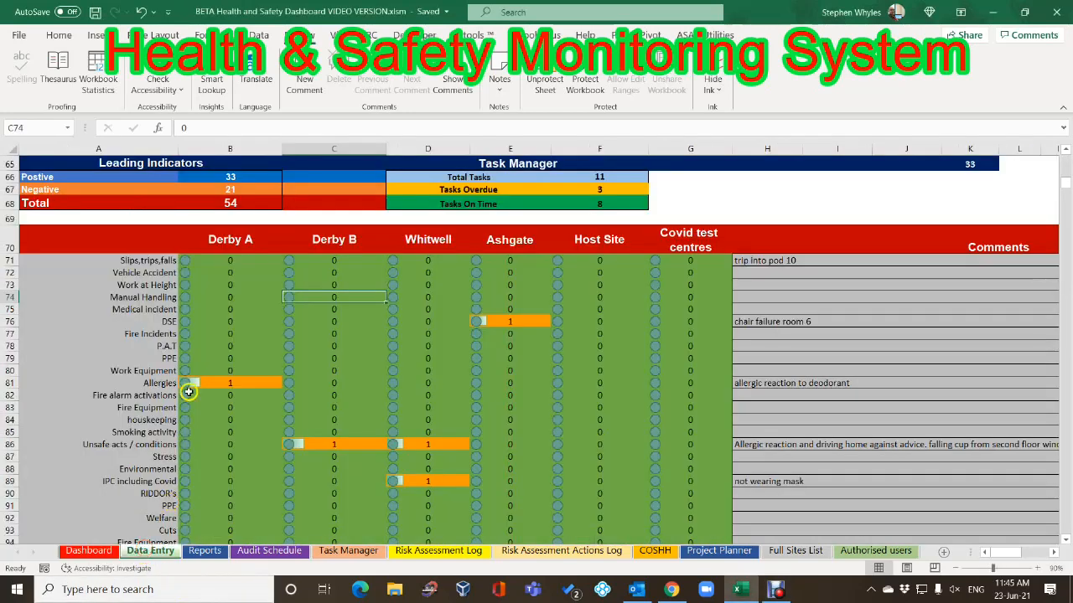
scroll(181, 387, "up", 20)
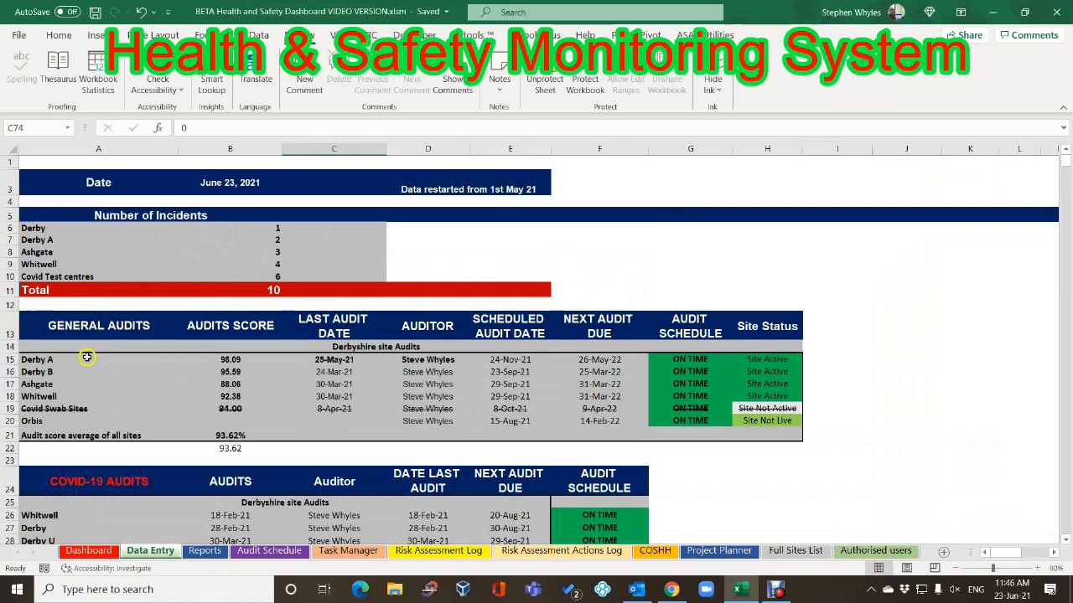
scroll(115, 377, "down", 2)
scroll(115, 377, "up", 2)
scroll(92, 371, "down", 2)
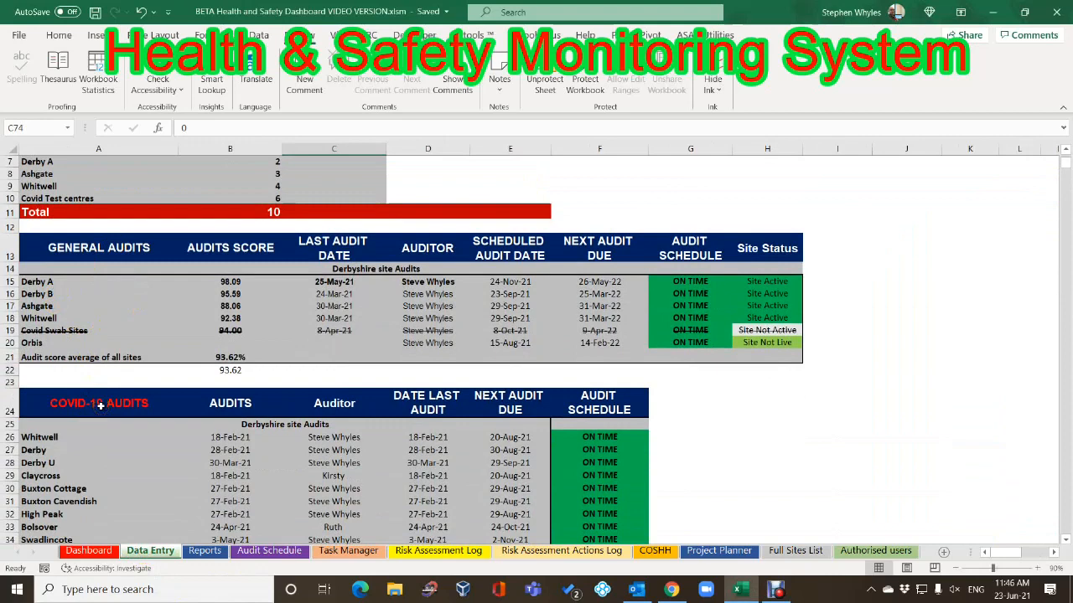
scroll(99, 405, "down", 8)
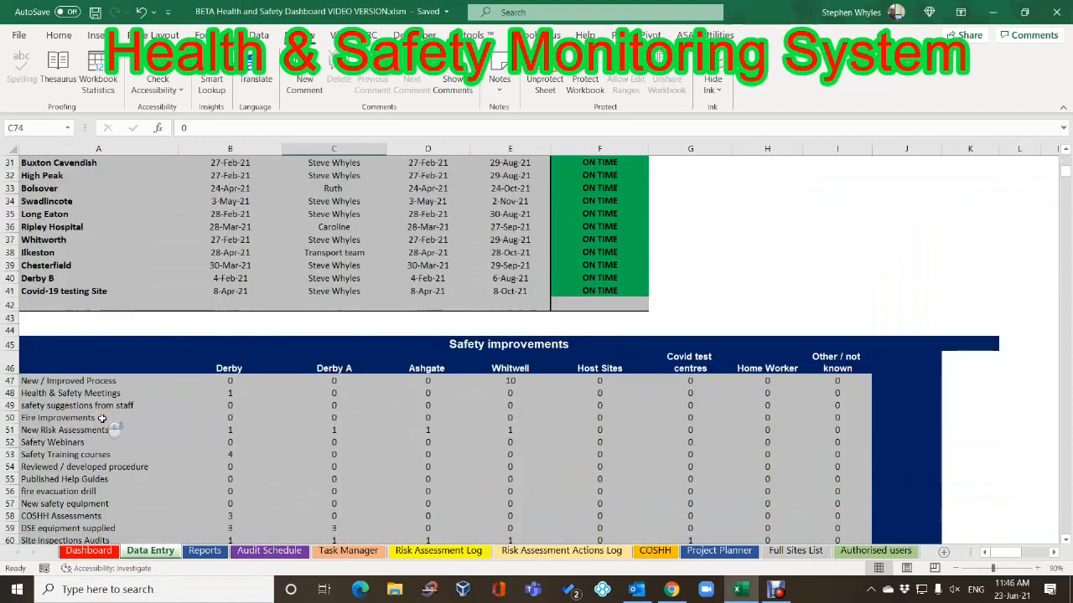
scroll(101, 418, "down", 4)
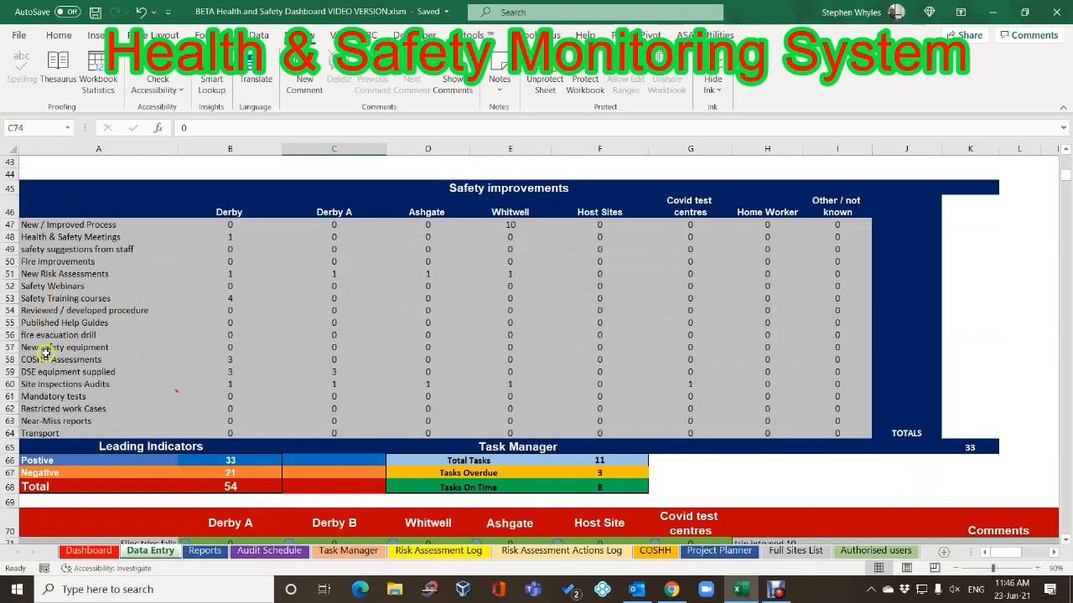
mouse_move(116, 397)
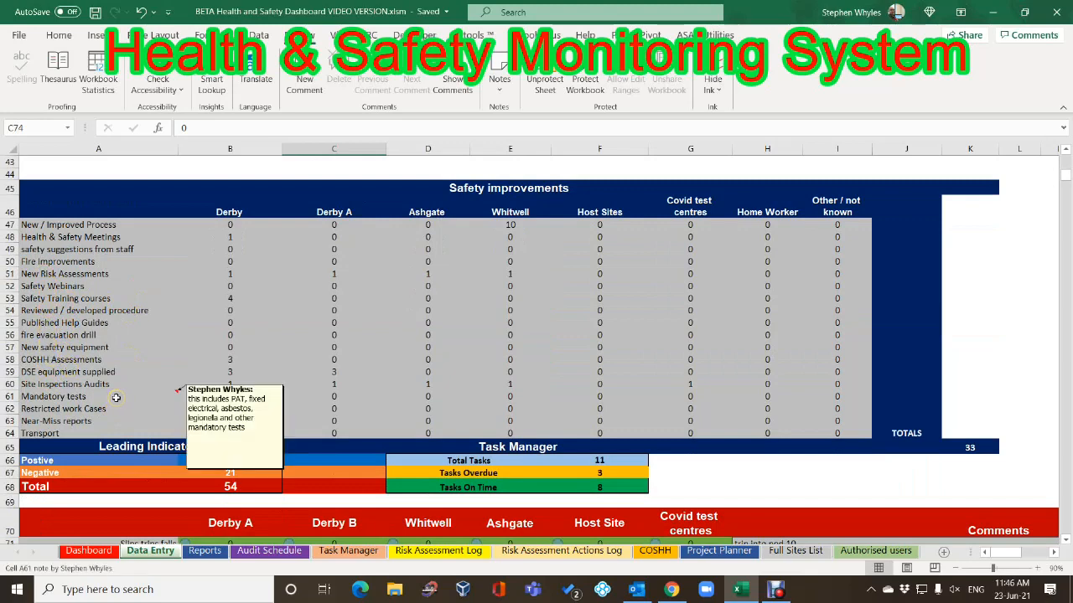
Examine the incident table by site and its totals row, and return to the Dashboard sheet's status lights
scroll(112, 397, "down", 3)
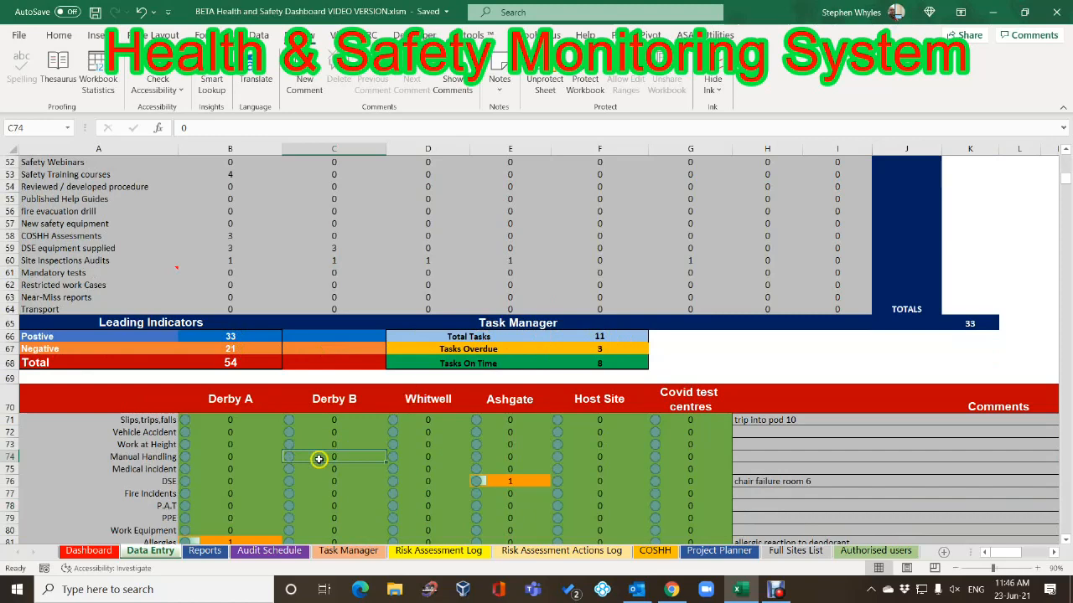
scroll(319, 460, "down", 5)
scroll(318, 460, "down", 1)
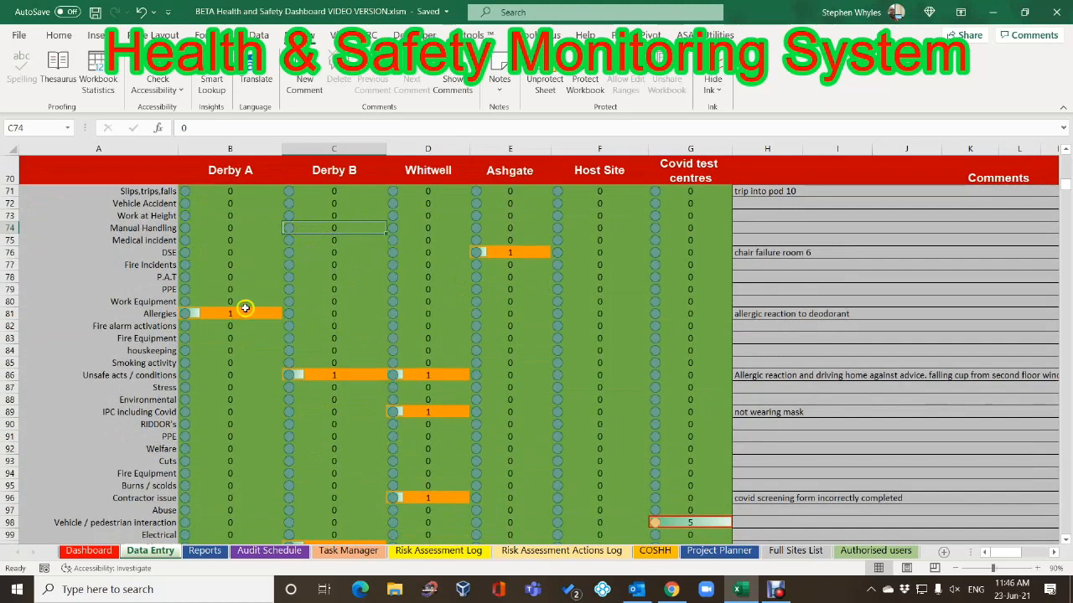
scroll(209, 391, "down", 3)
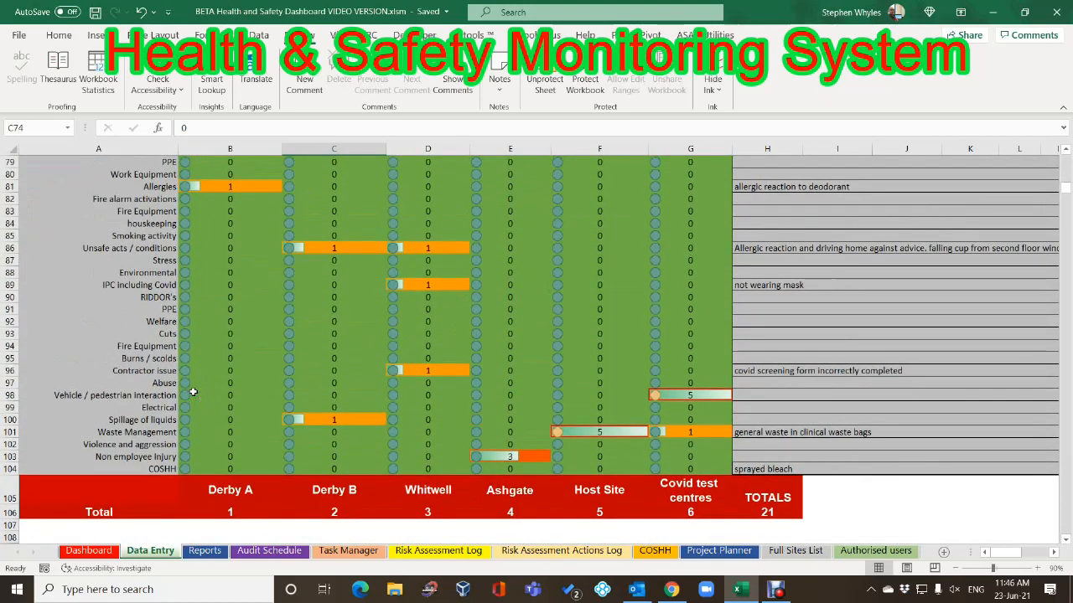
scroll(192, 392, "up", 2)
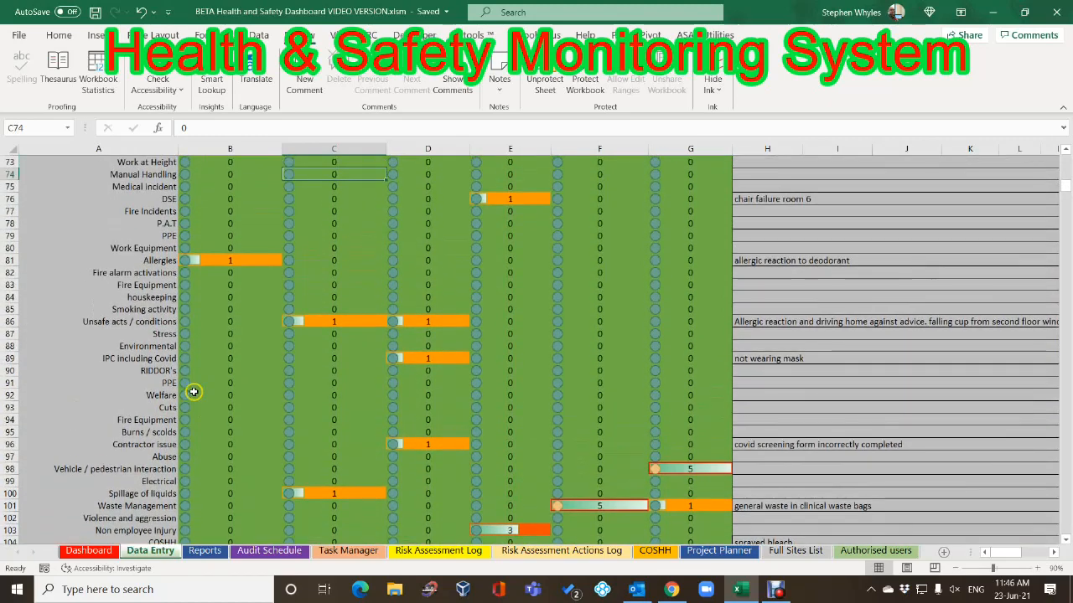
scroll(192, 393, "up", 1)
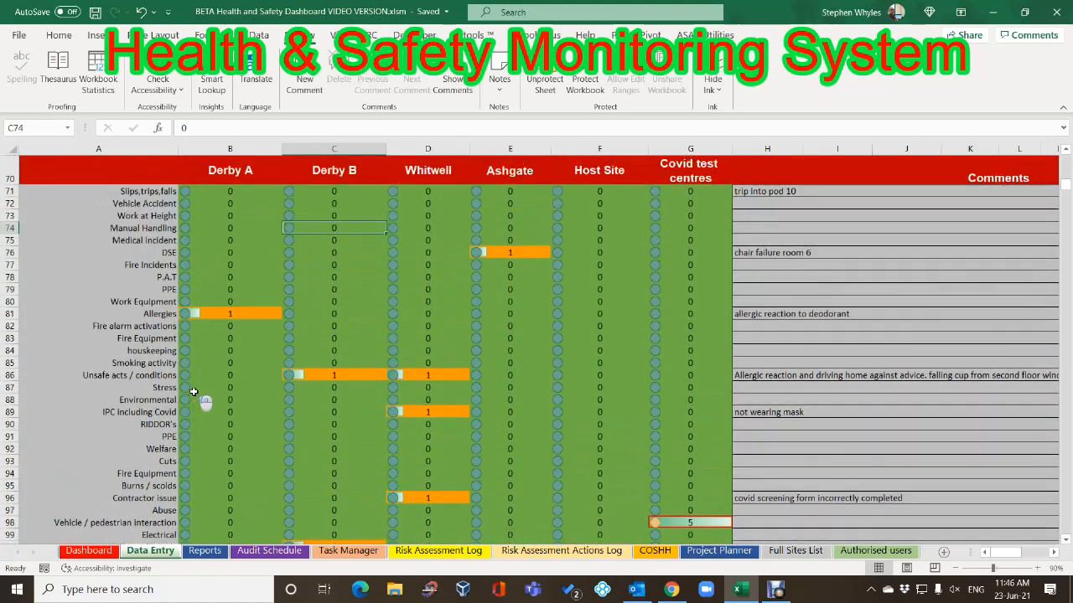
left_click(87, 551)
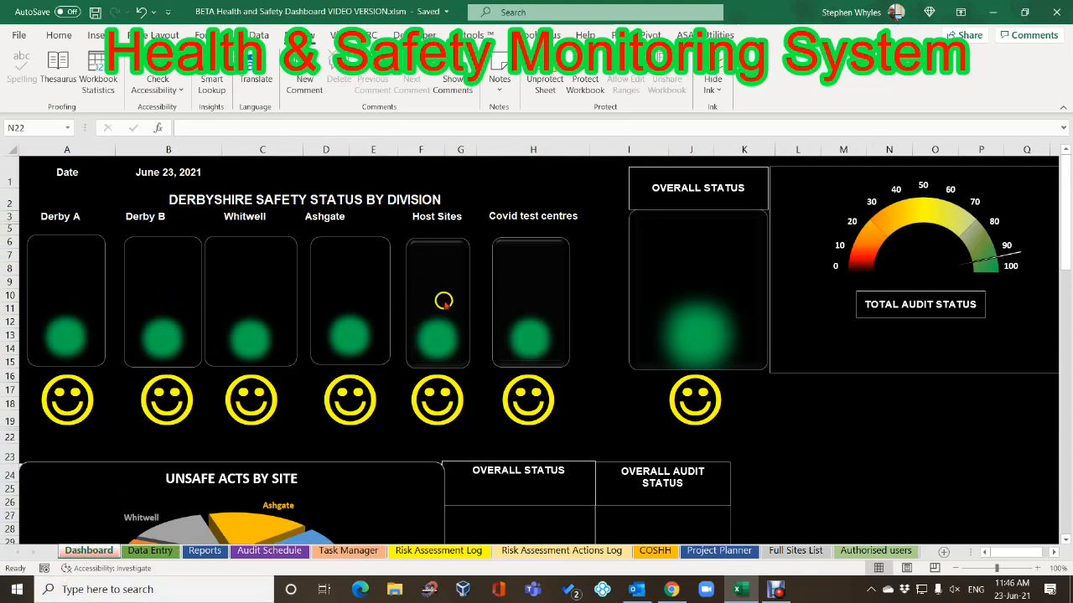
On the Data Entry sheet, set Whitwell's Slips,trips,falls count to 70
left_click(151, 551)
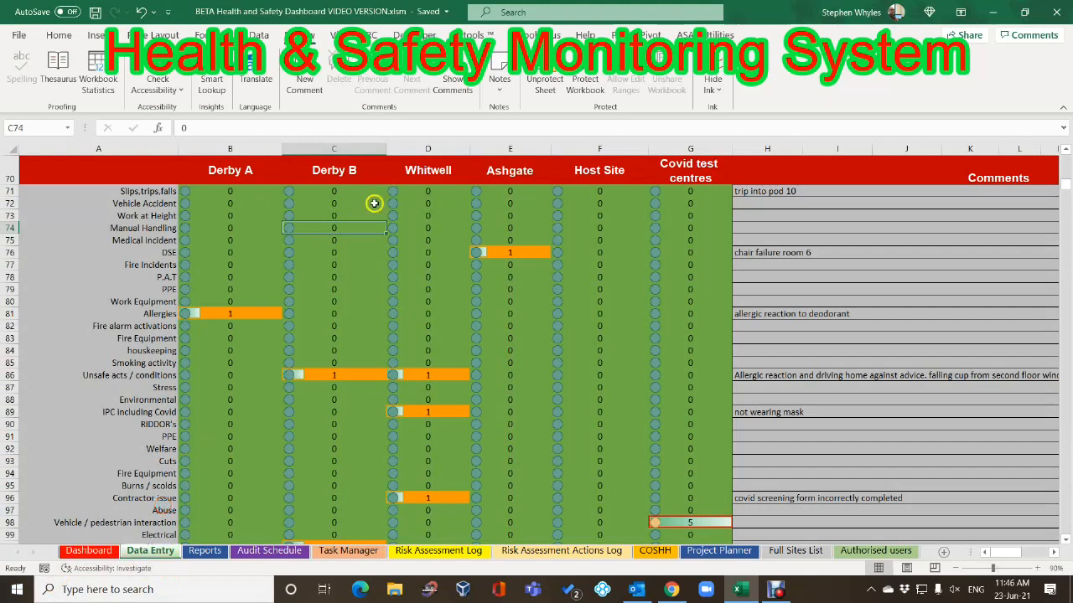
left_click(443, 193)
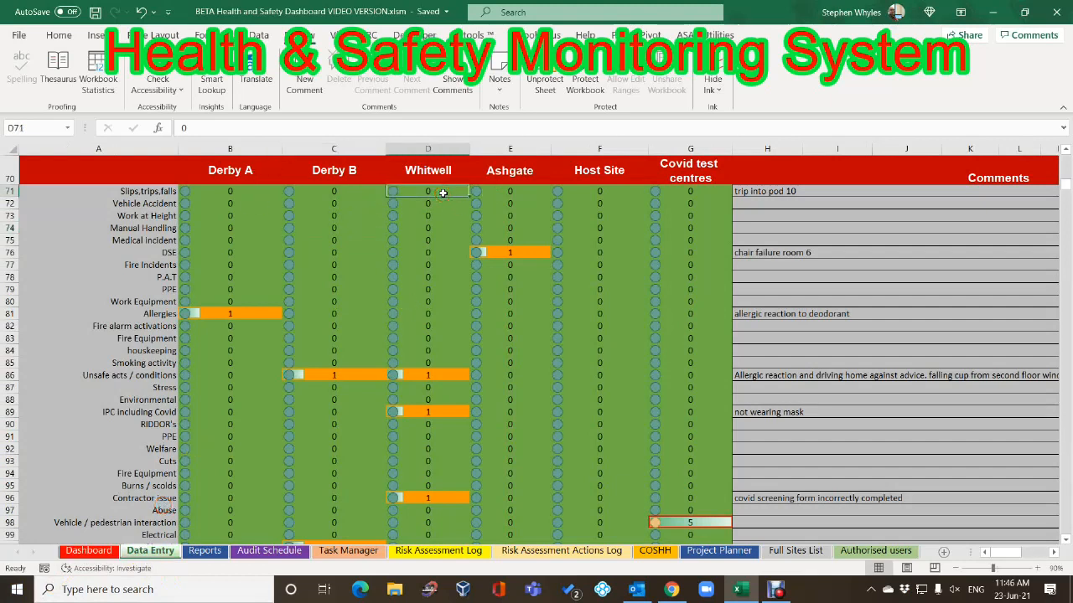
type("7")
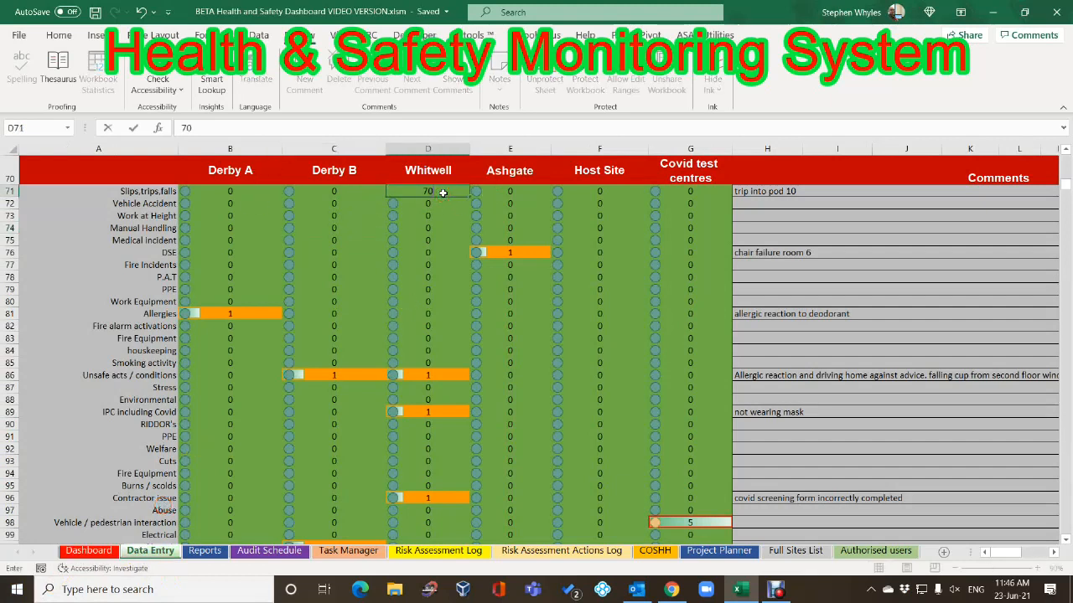
left_click(404, 251)
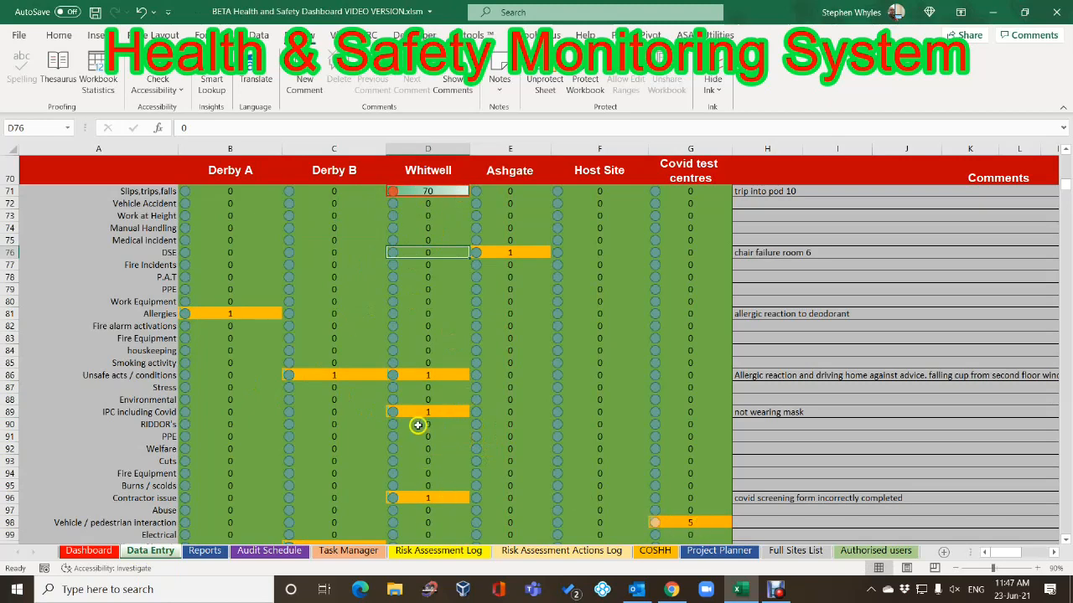
Check the incident totals and leading indicators on the Data Entry sheet, and Whitwell's status light on the Dashboard
scroll(369, 420, "down", 4)
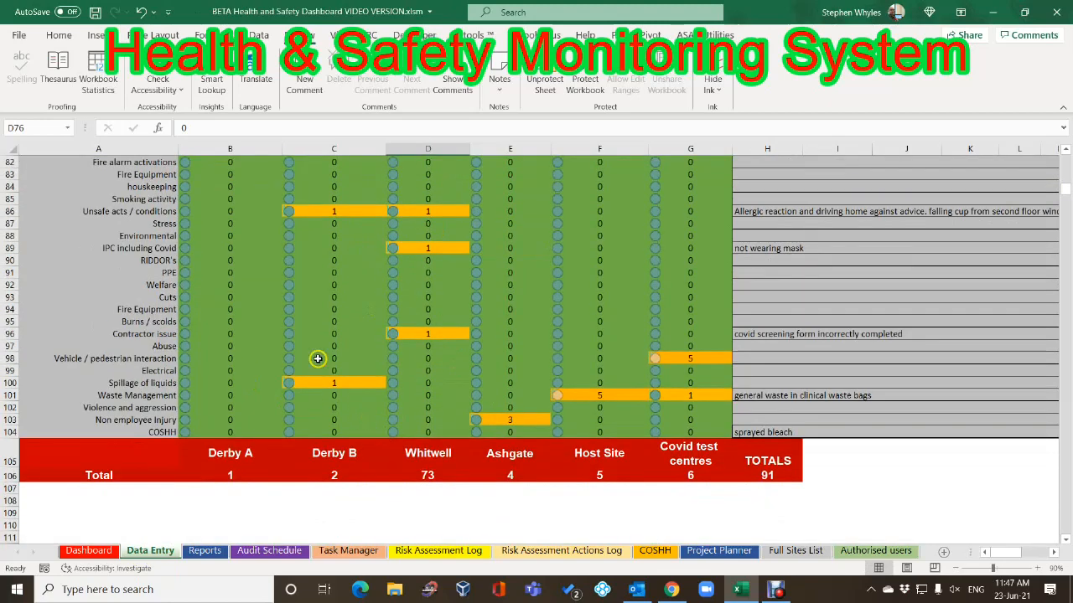
scroll(318, 359, "up", 5)
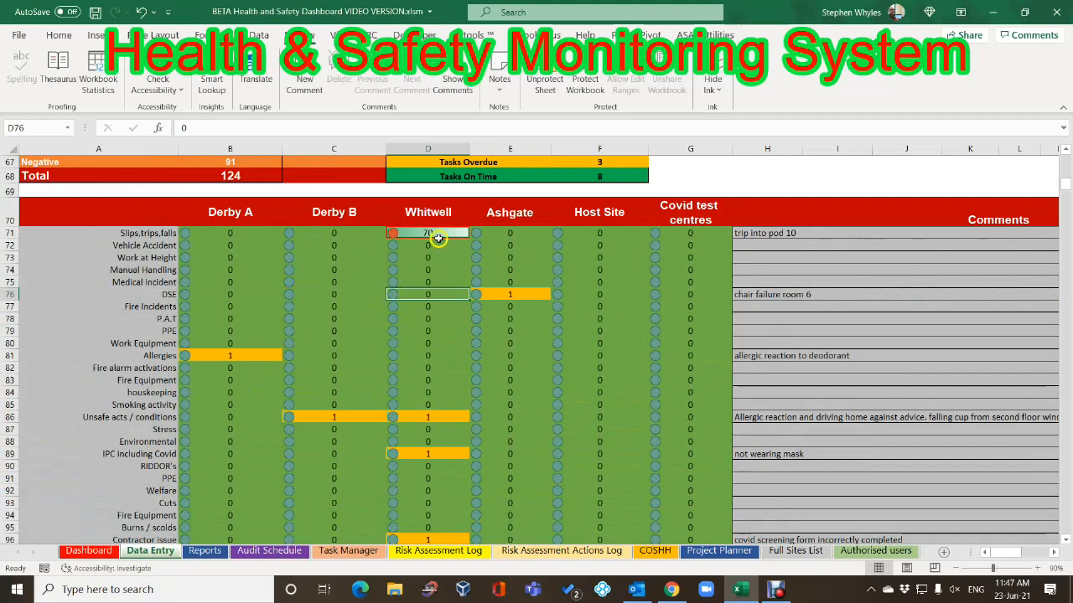
scroll(359, 436, "down", 2)
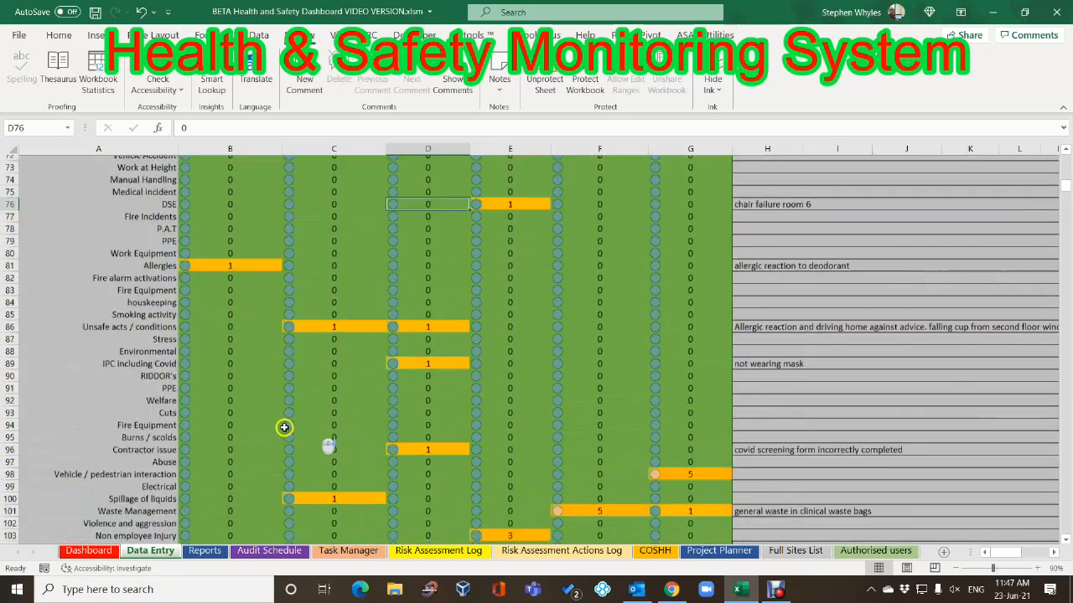
scroll(290, 433, "up", 4)
left_click(423, 333)
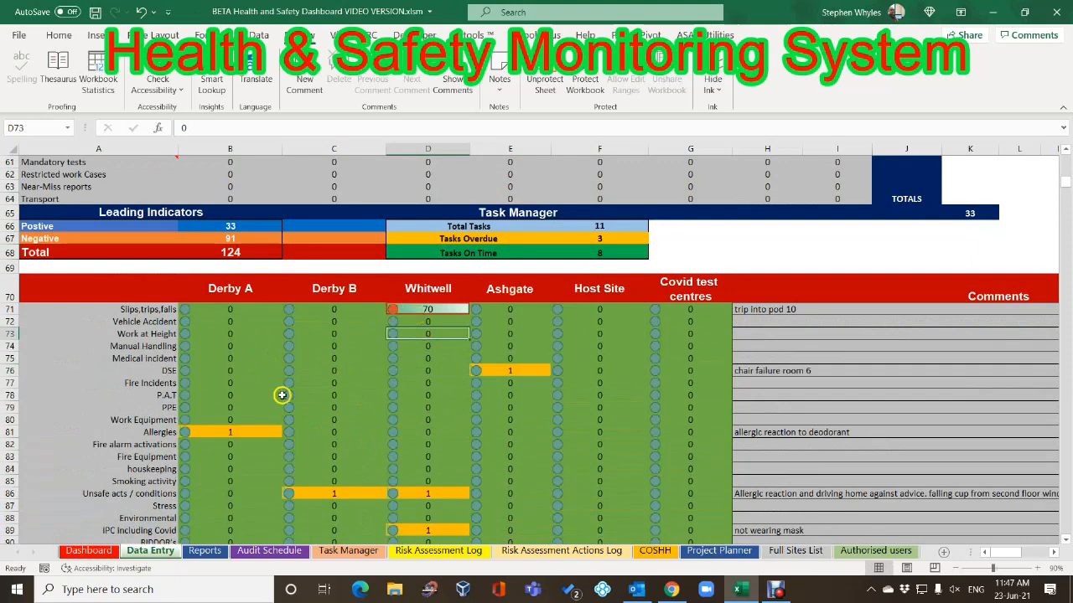
left_click(88, 550)
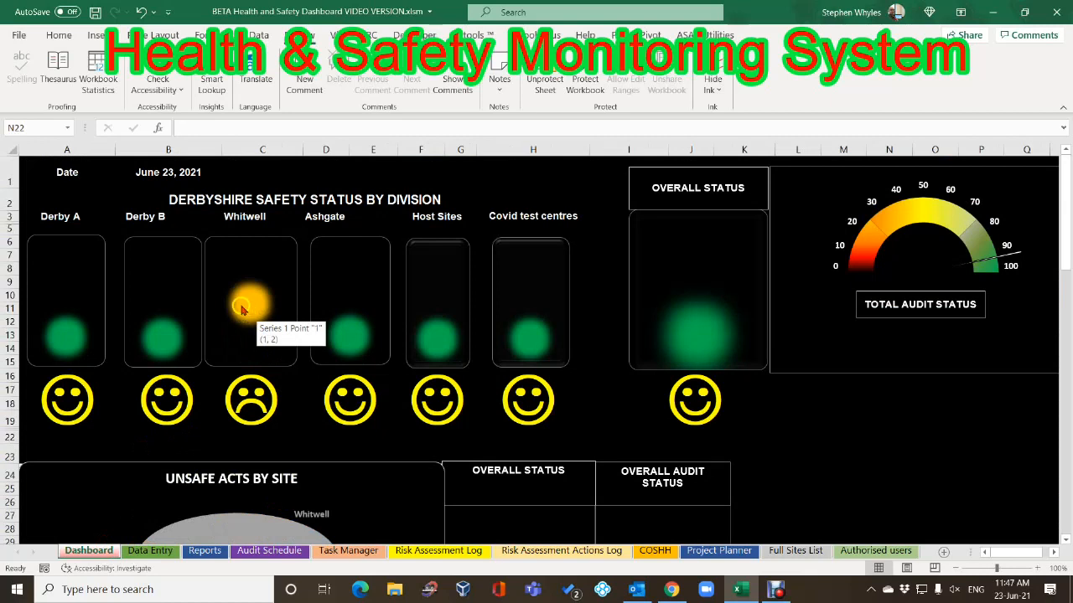
On the Data Entry sheet, set Whitwell's Vehicle Accident count to 74
left_click(149, 551)
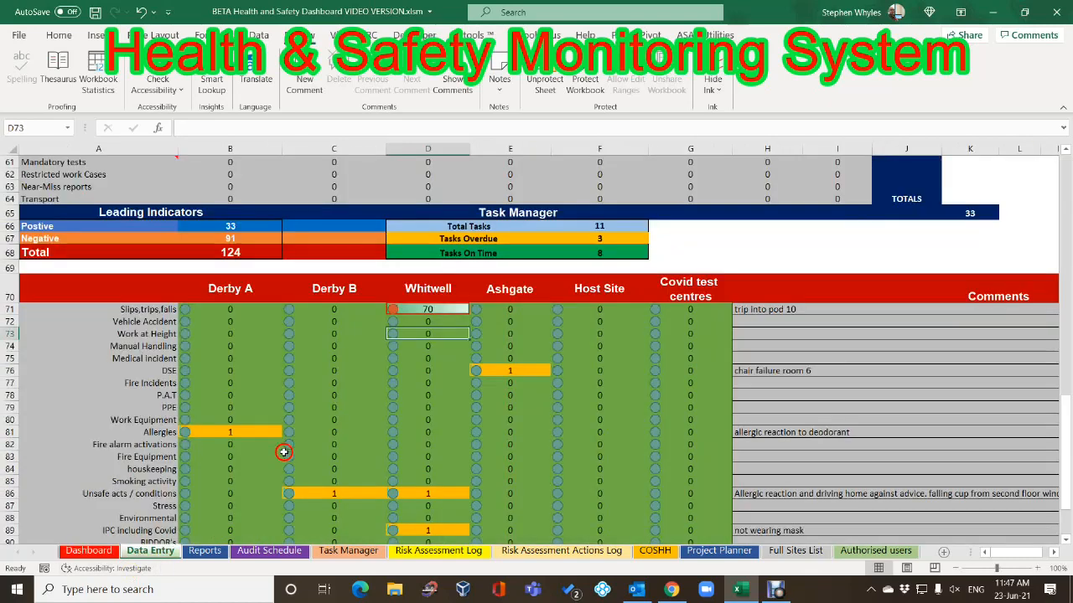
left_click(421, 323)
type("74")
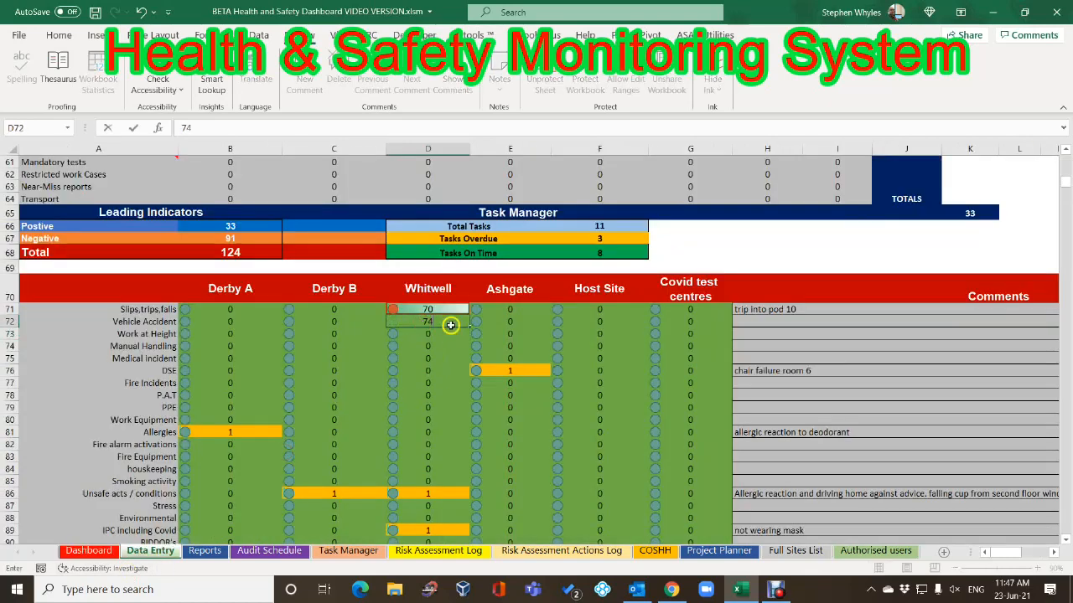
left_click(402, 348)
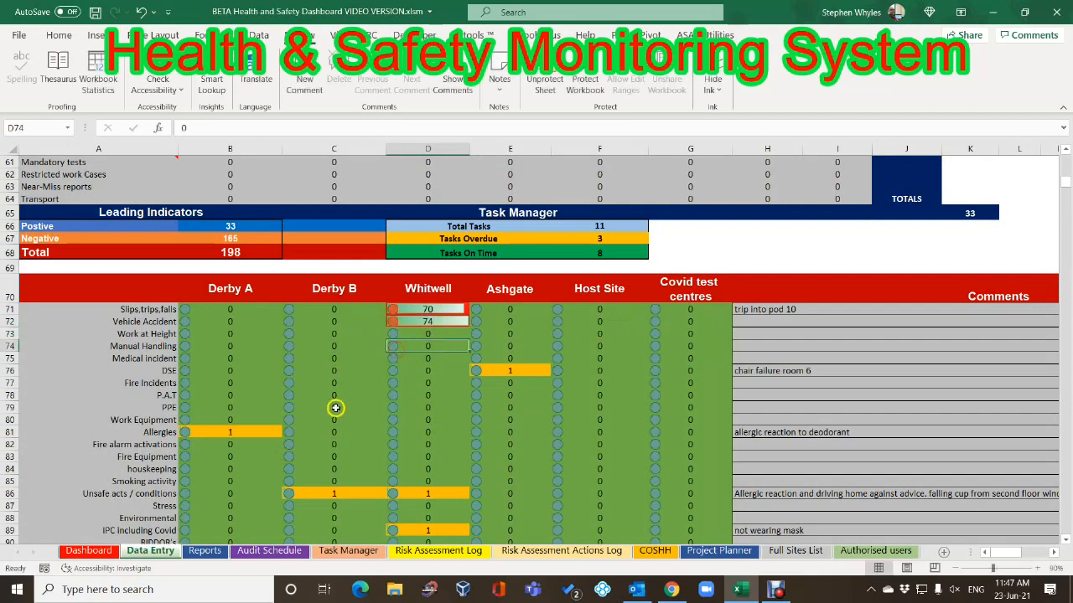
Check the Whitwell light and the overall status light on the Dashboard sheet
left_click(89, 551)
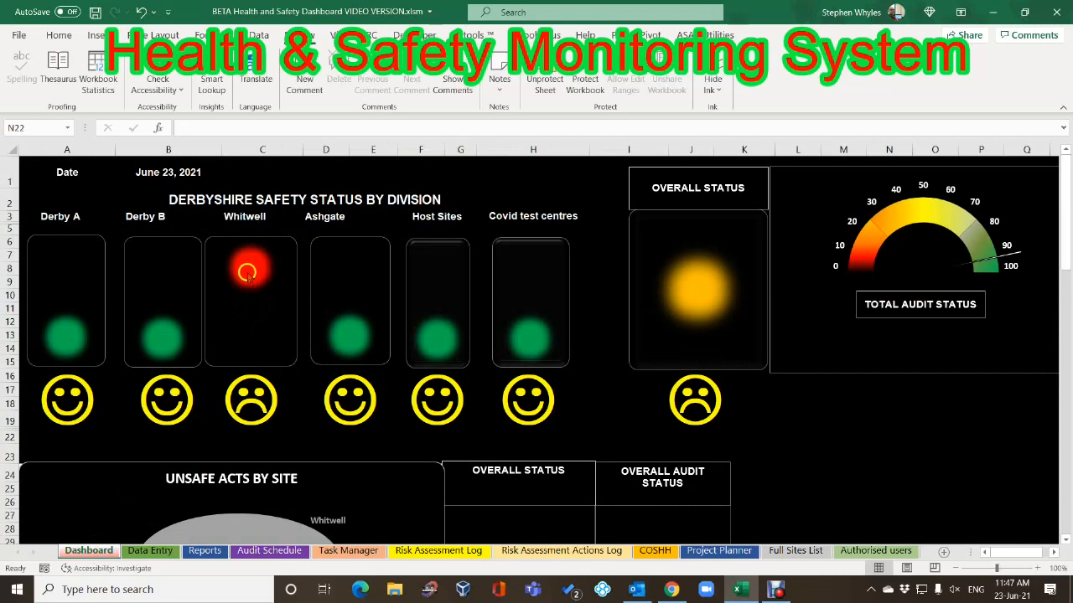
mouse_move(249, 275)
mouse_move(693, 300)
left_click(90, 554)
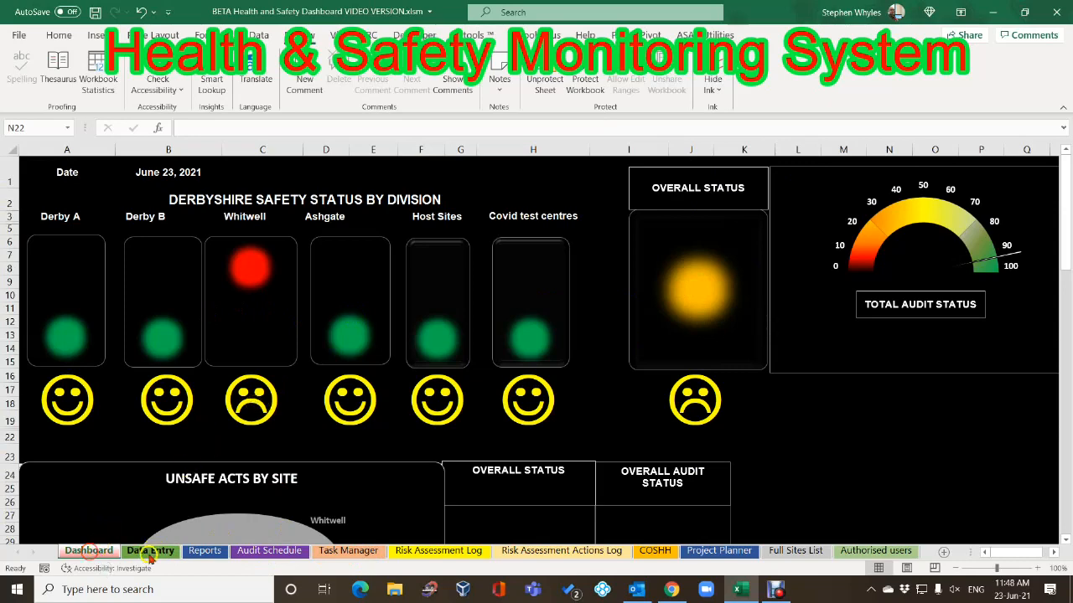
On the Data Entry sheet, set Derby A's Slips,trips,falls count to 74 and its Work at Height count to 70
left_click(151, 555)
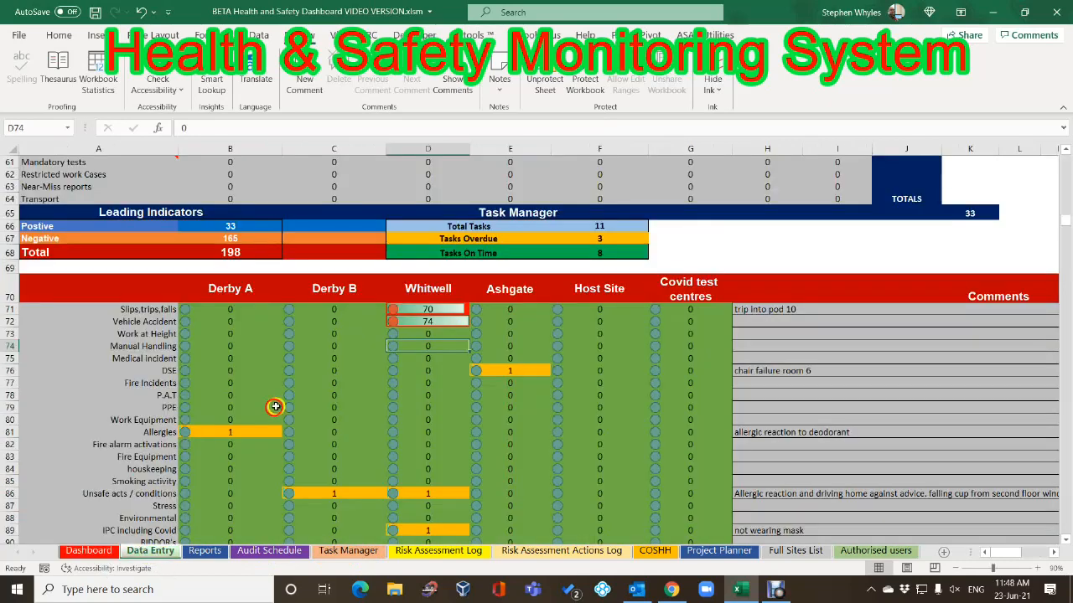
left_click(228, 310)
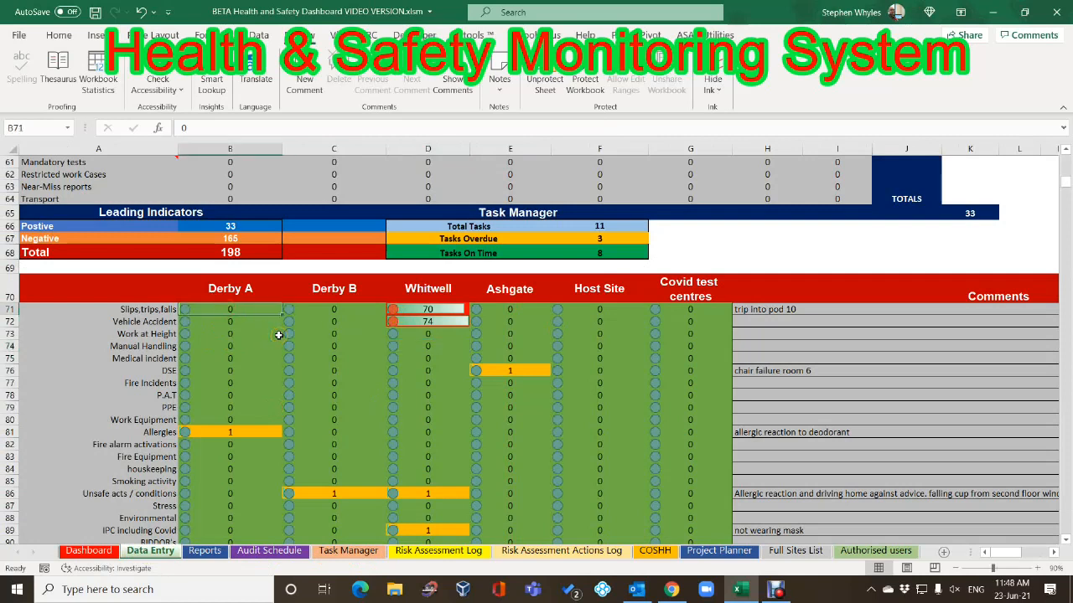
type("74")
left_click(228, 332)
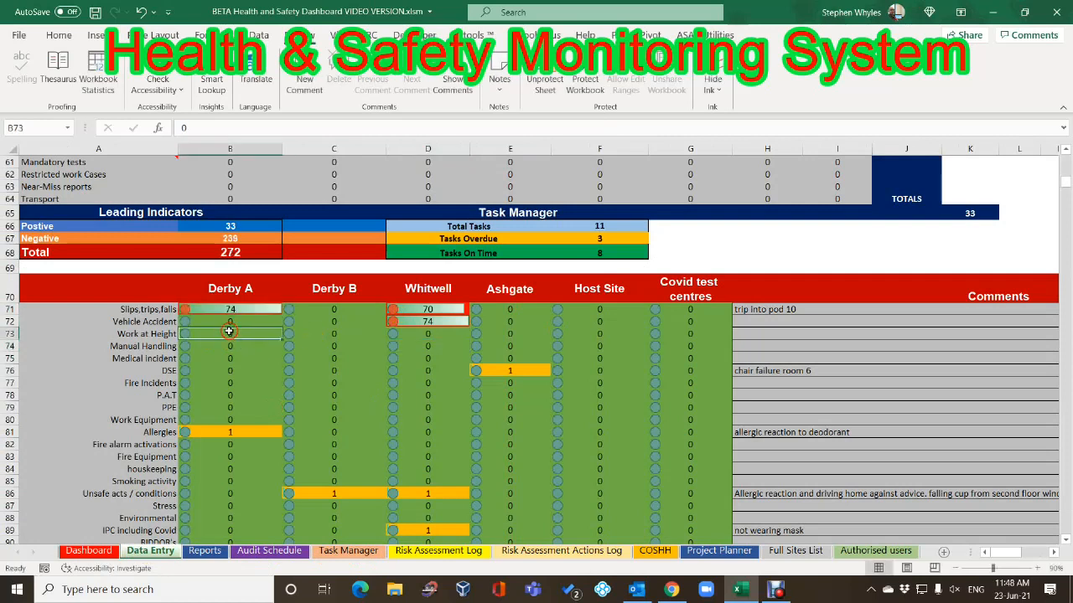
type("70")
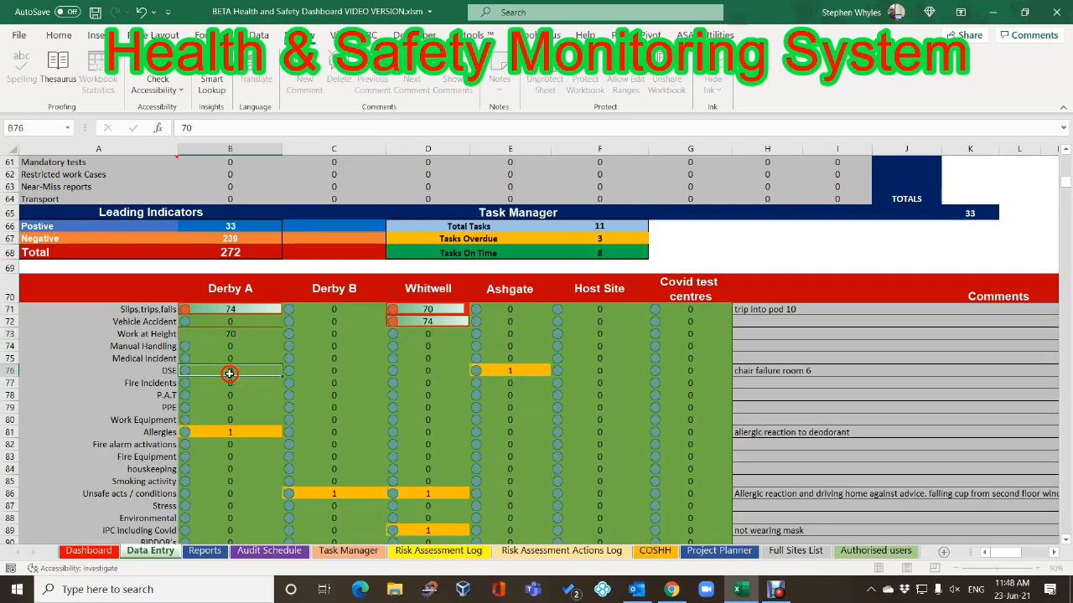
left_click(228, 370)
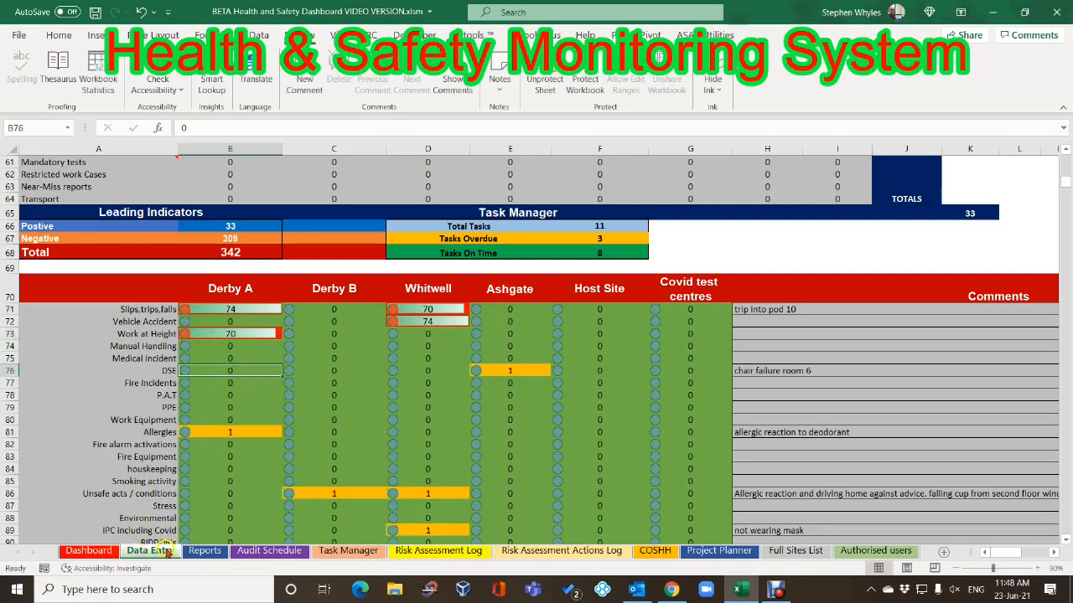
On the Data Entry sheet, reset Derby A's Work at Height and Slips,trips,falls counts to 0, checking the Dashboard lights before and after
left_click(92, 552)
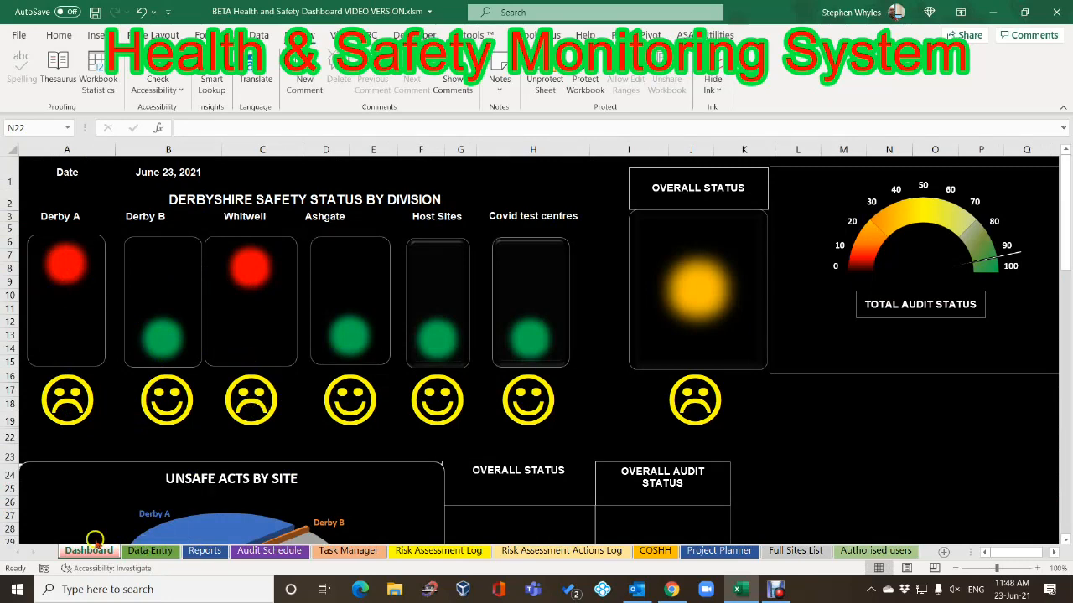
left_click(149, 550)
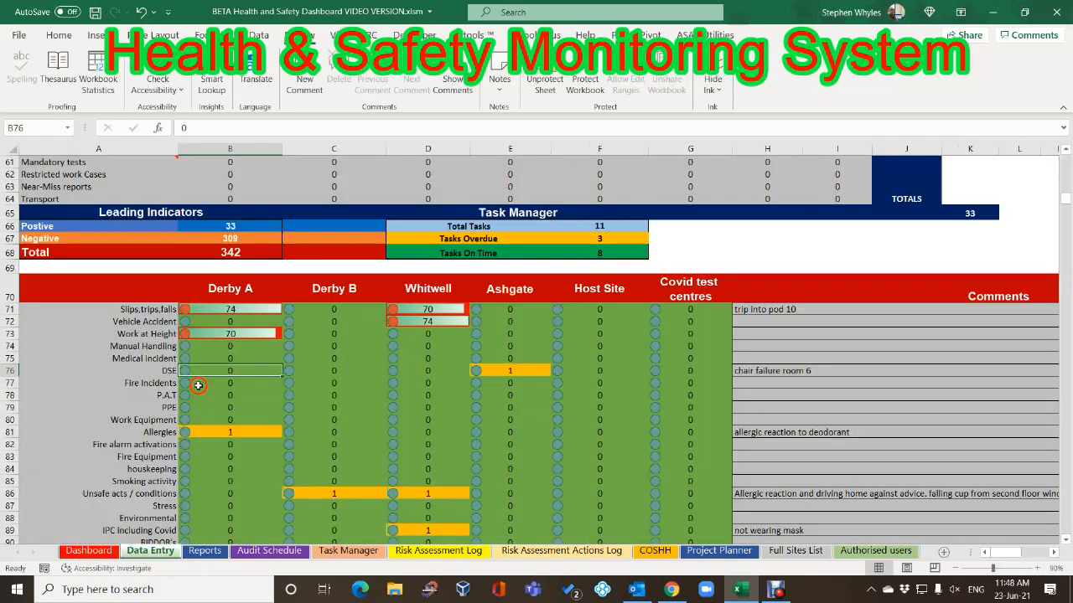
left_click(218, 333)
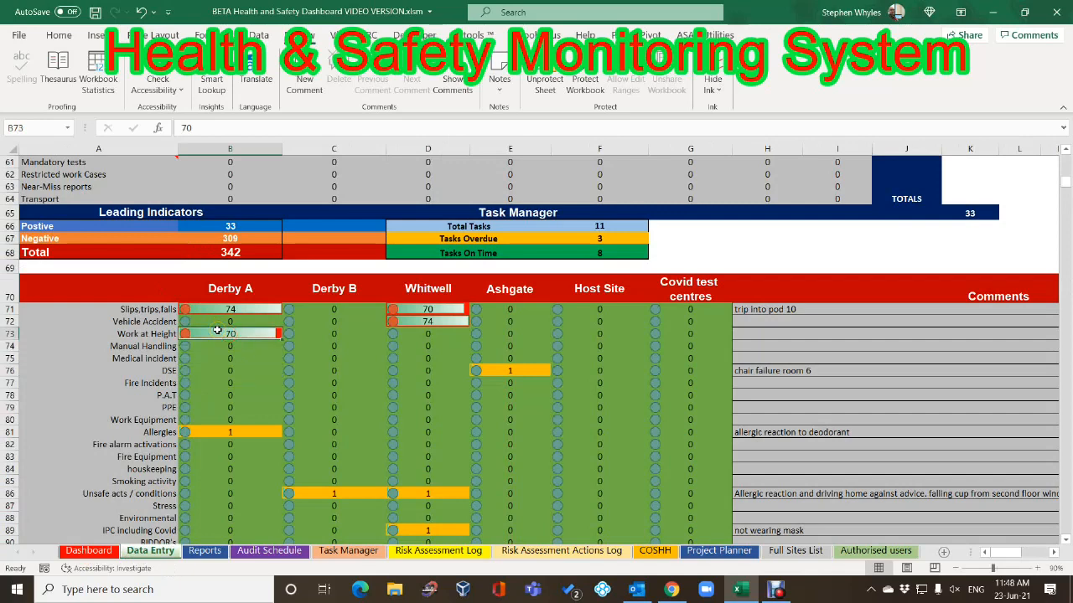
type("0")
left_click(222, 309)
type("0")
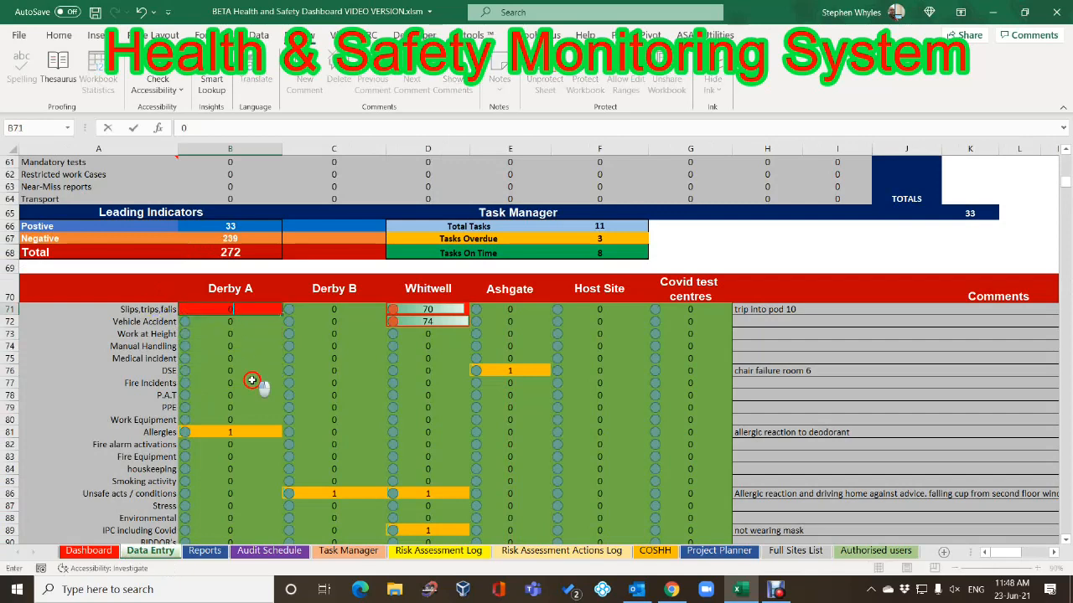
key("Return")
left_click(84, 551)
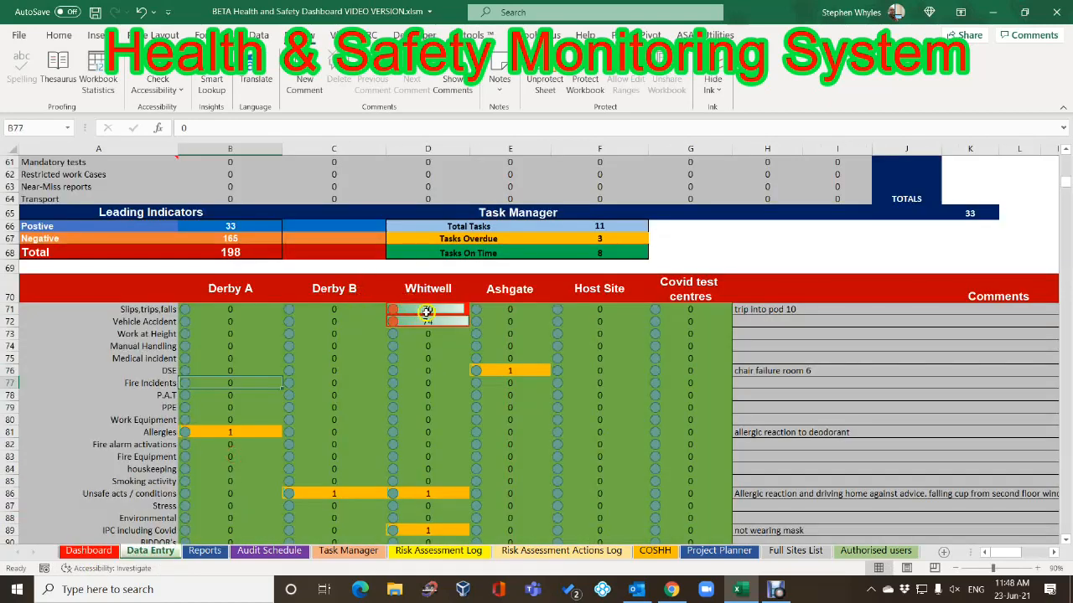
Reset Whitwell's Slips,trips,falls and Vehicle Accident counts to 0 and check the status lights on the Dashboard sheet
left_click(427, 311)
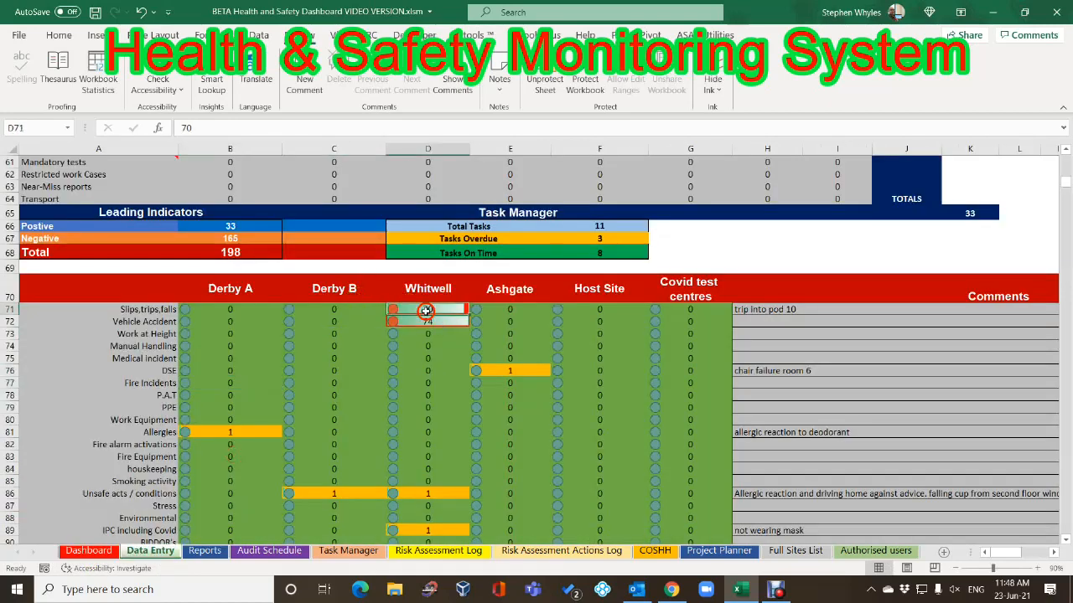
type("0")
left_click(371, 371)
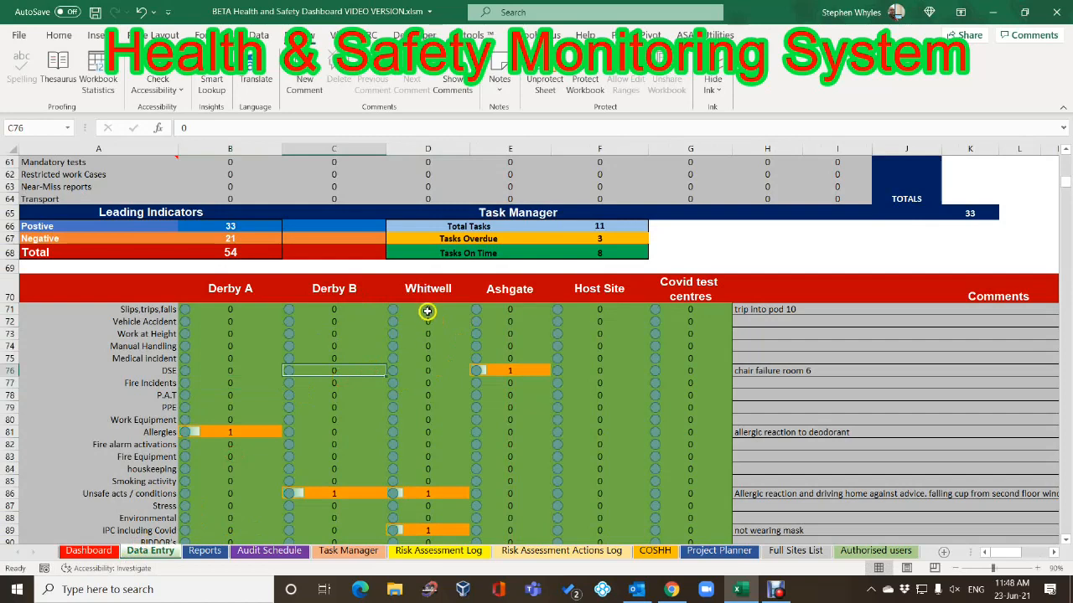
left_click(88, 551)
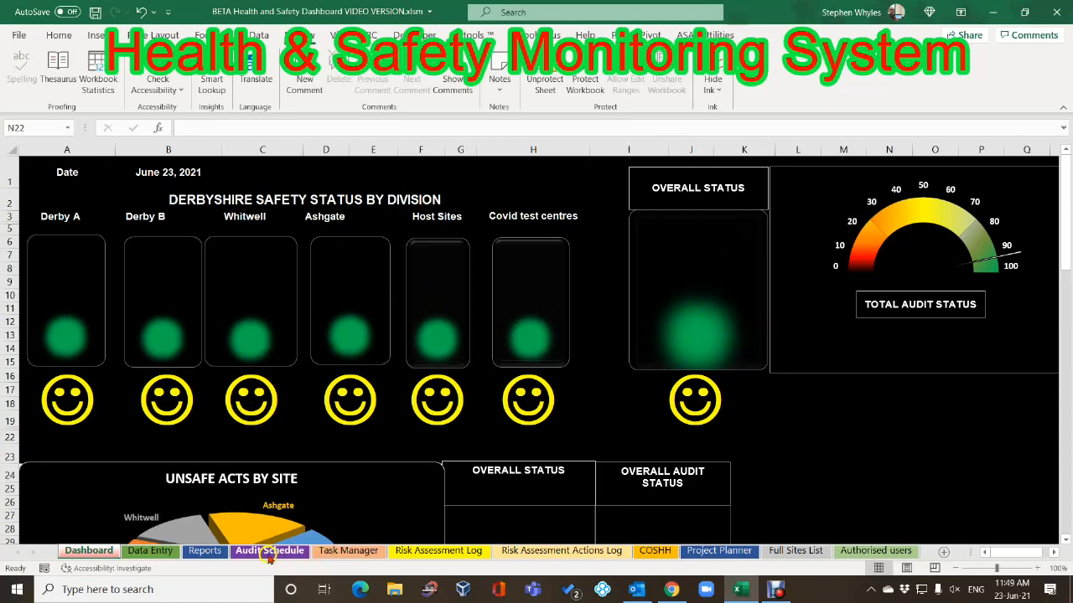
On the Data Entry sheet, set Slips,trips,falls to 100 for Derby A, Derby B, Whitwell and Ashgate, and check the Dashboard lights
left_click(151, 550)
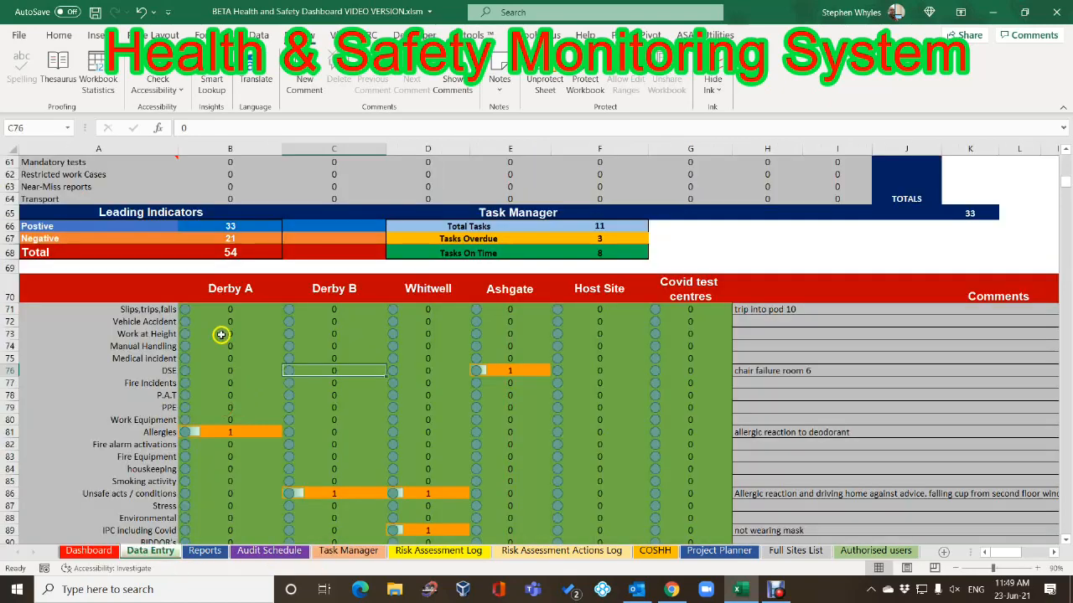
left_click(235, 309)
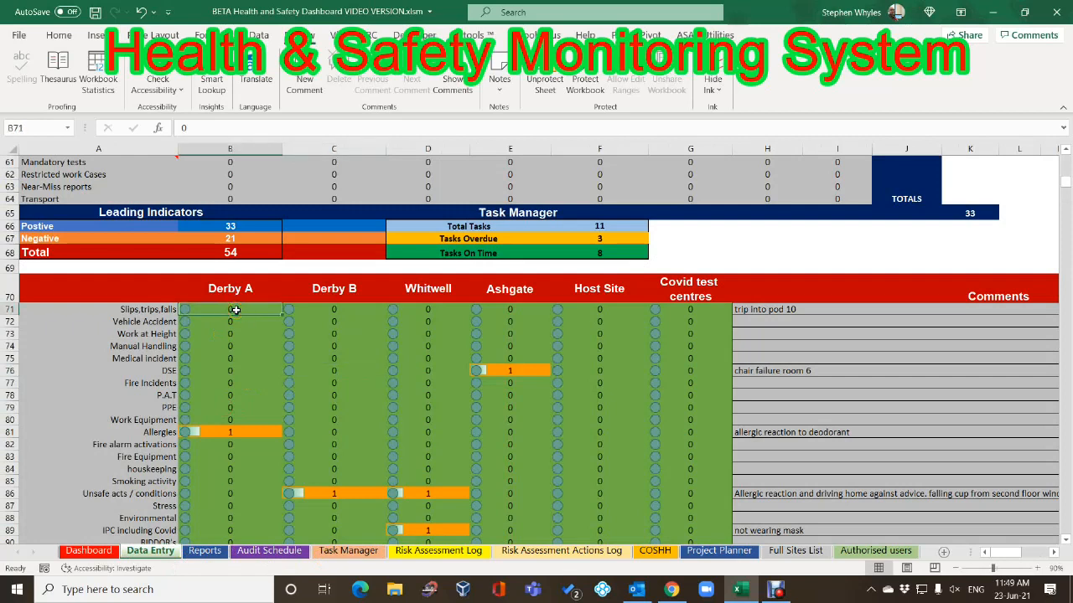
type("100")
left_click(328, 324)
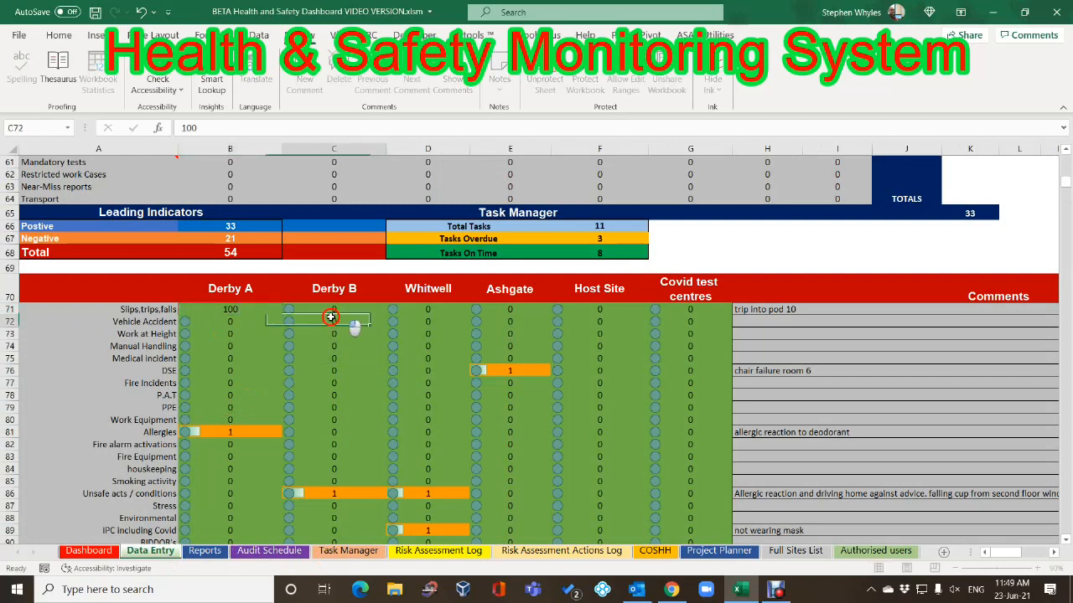
left_click(341, 309)
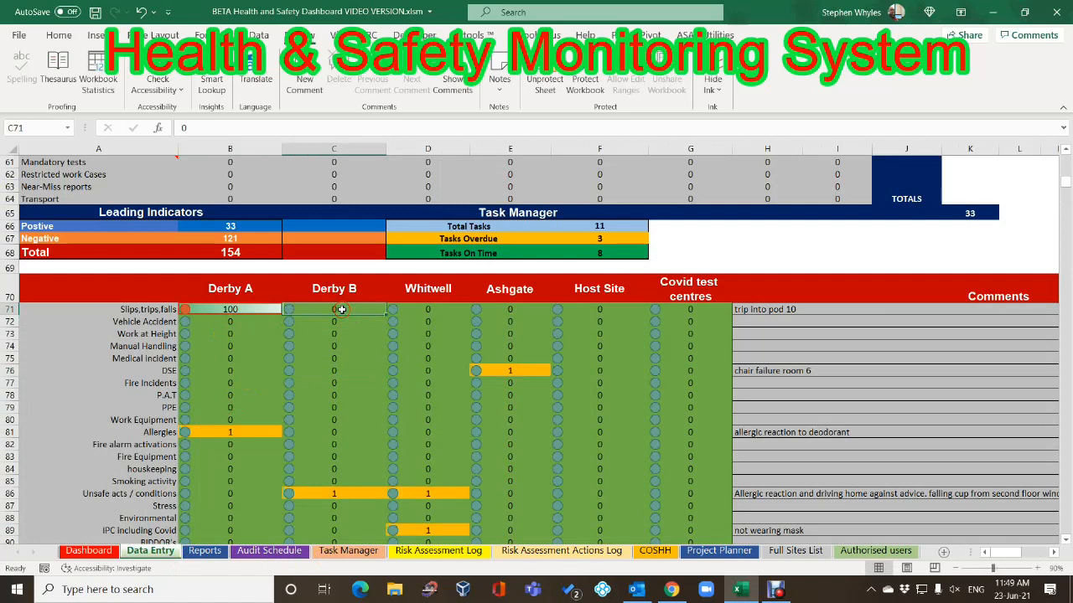
type("100")
left_click(421, 310)
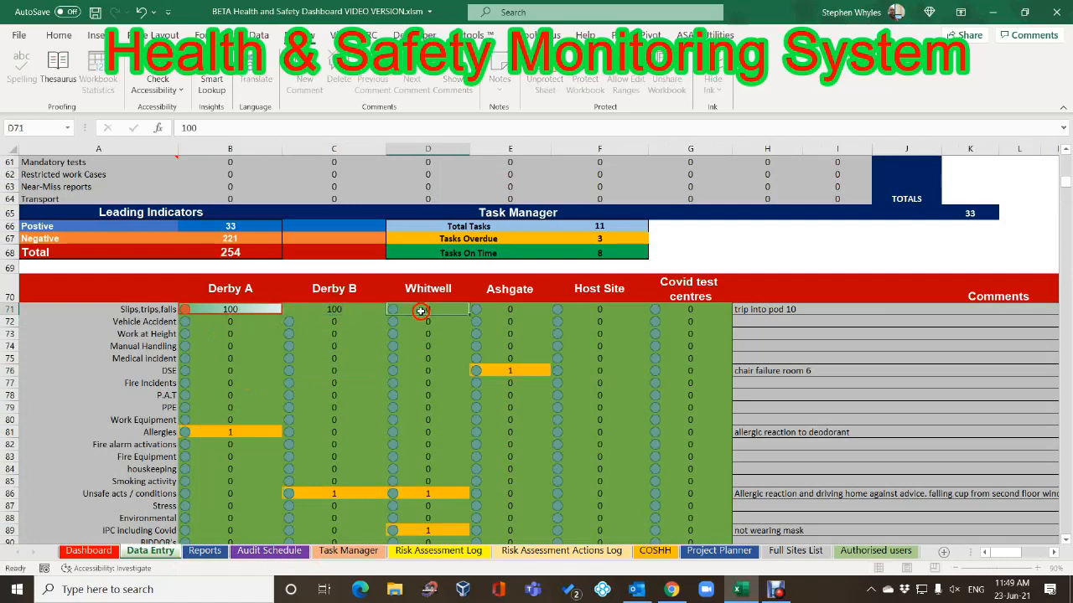
type("100")
left_click(499, 311)
type("100")
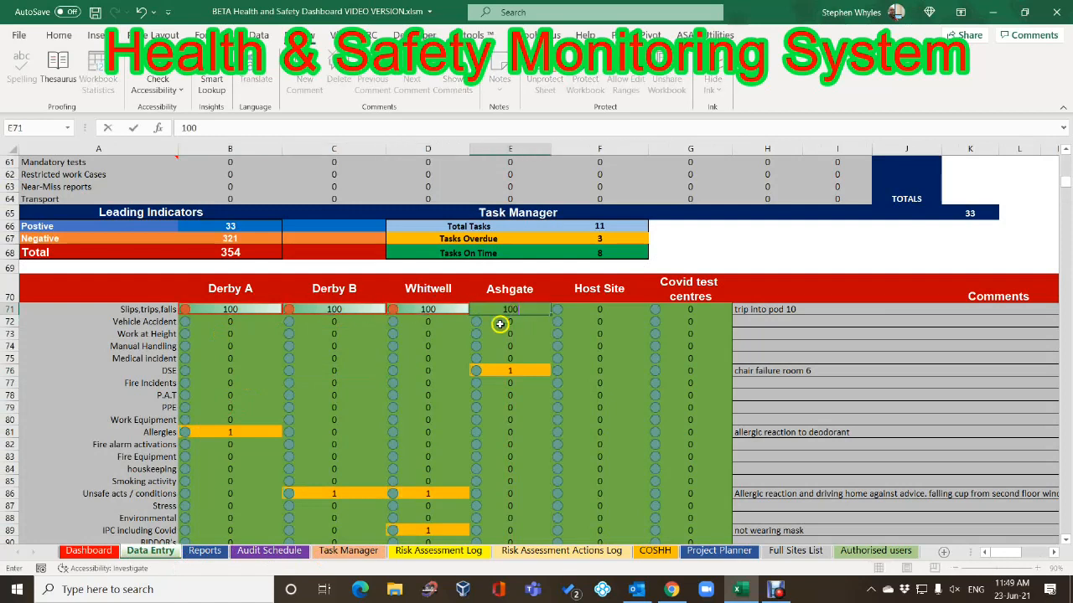
left_click(431, 356)
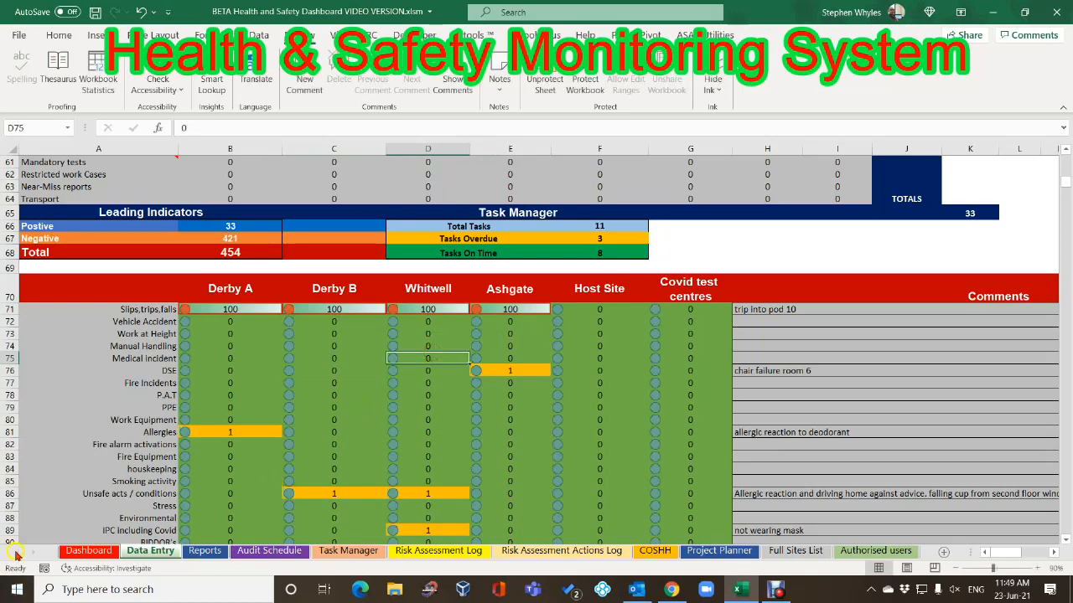
left_click(77, 547)
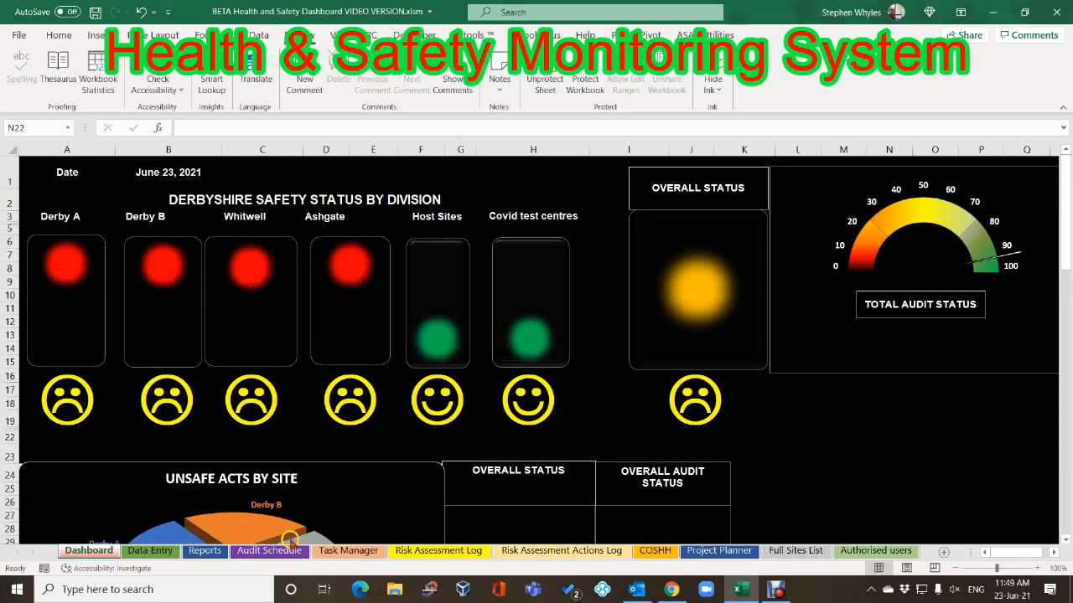
On the Data Entry sheet, set Slips,trips,falls to 100 for Host Site and Covid test centres, and check the Dashboard's overall status
left_click(148, 551)
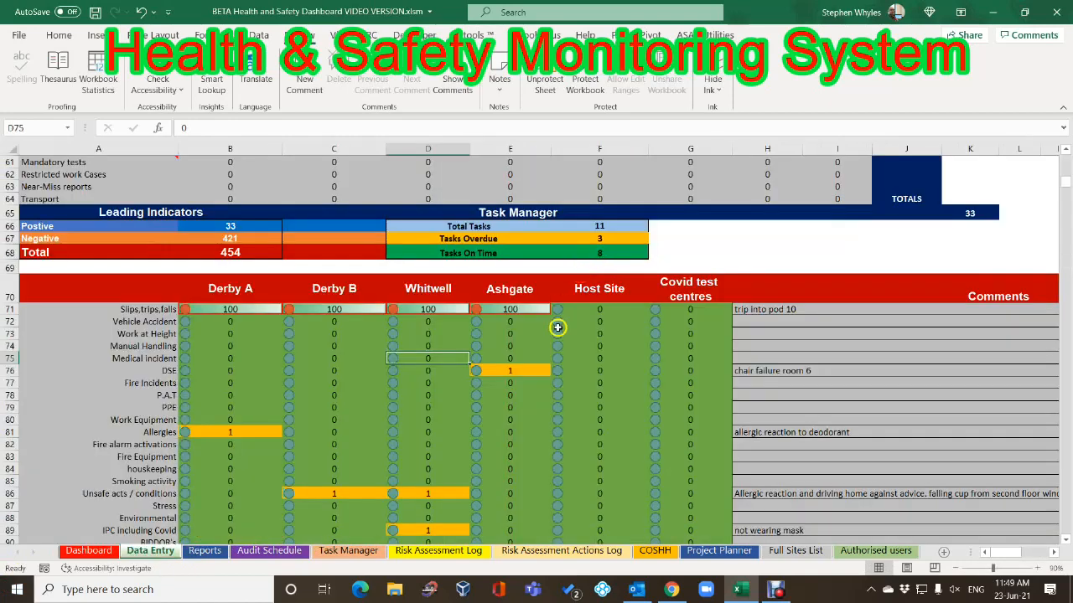
left_click(587, 310)
type("100")
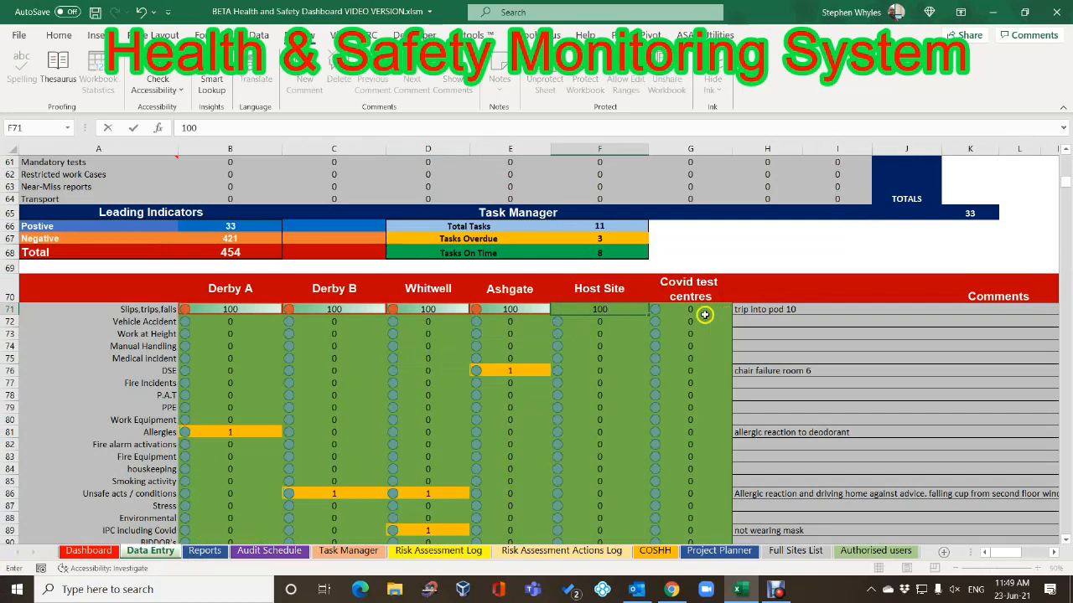
left_click(704, 314)
type("100")
left_click(654, 358)
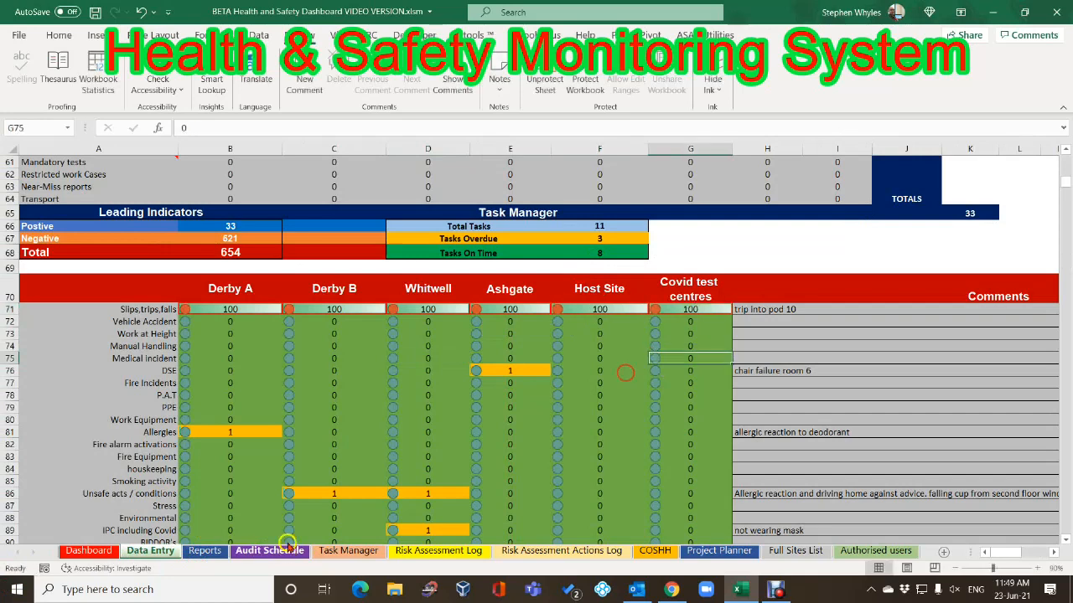
left_click(91, 551)
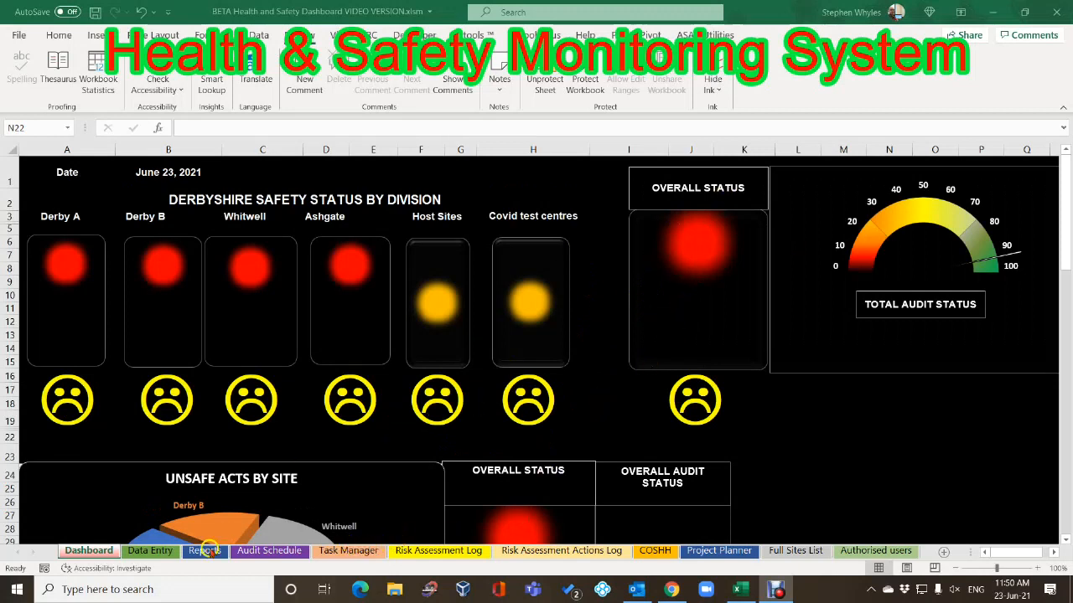
Compare the Host Site and Covid test centres counts on the Data Entry sheet with their status lights on the Dashboard
left_click(706, 242)
left_click(138, 550)
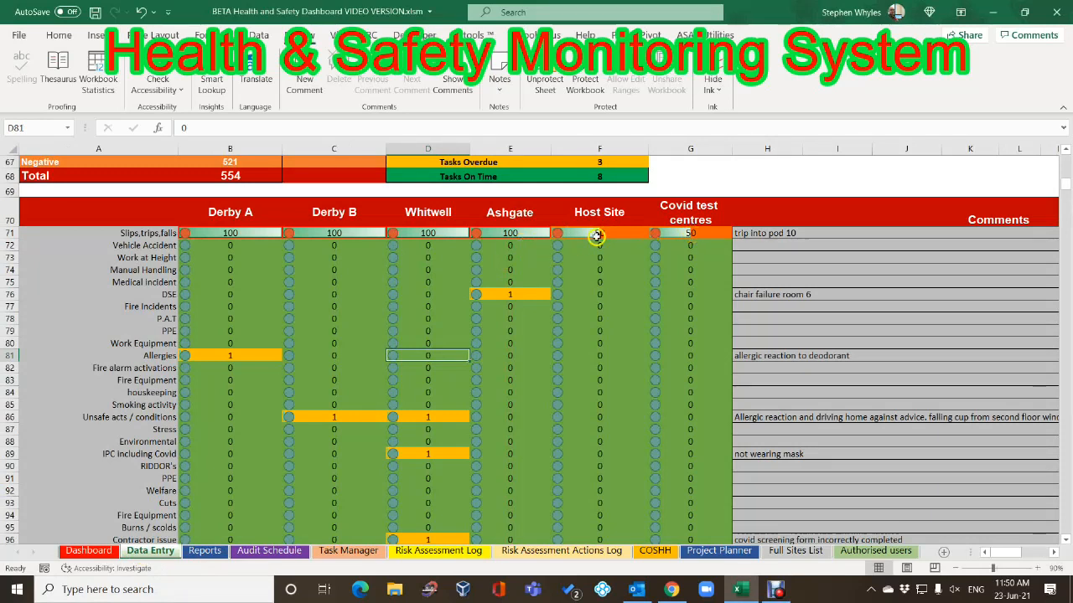
left_click(602, 257)
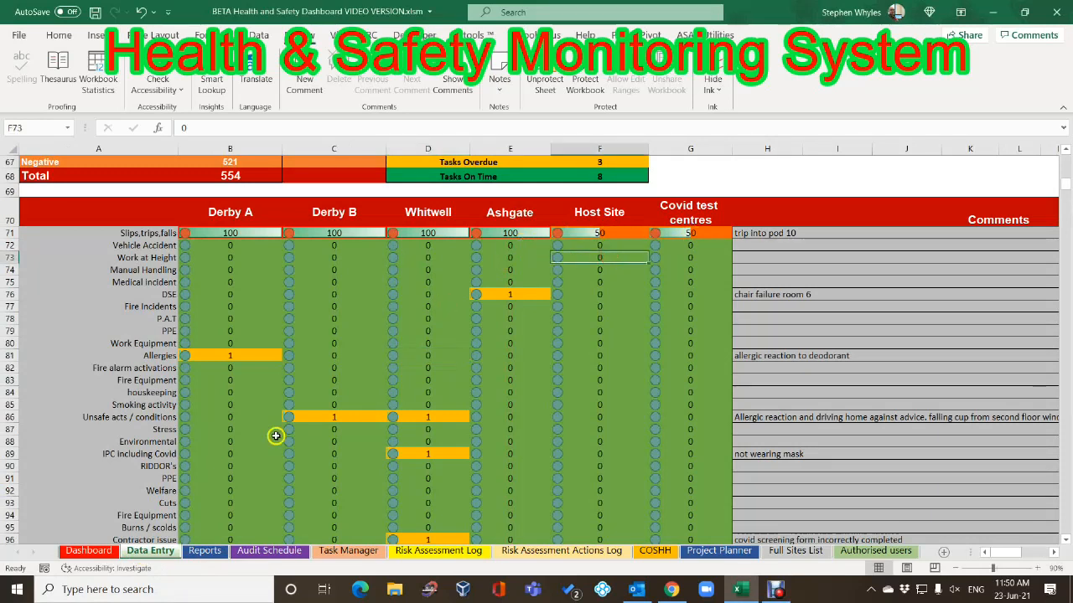
left_click(88, 551)
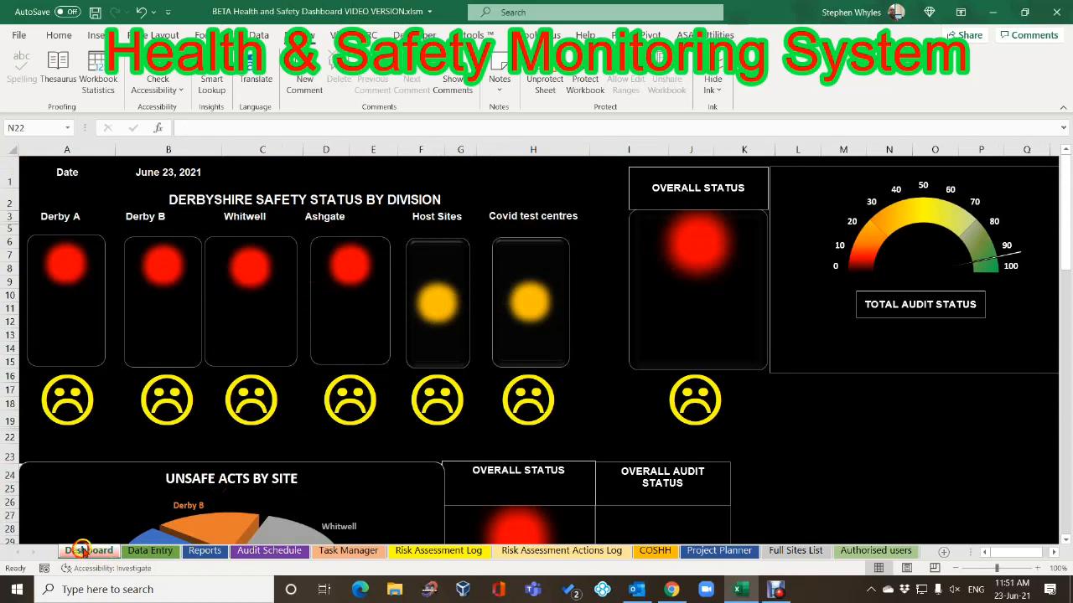
On the Data Entry sheet, reset Slips,trips,falls to 0 for Derby A, Derby B and Whitwell, and check their Dashboard lights
left_click(145, 551)
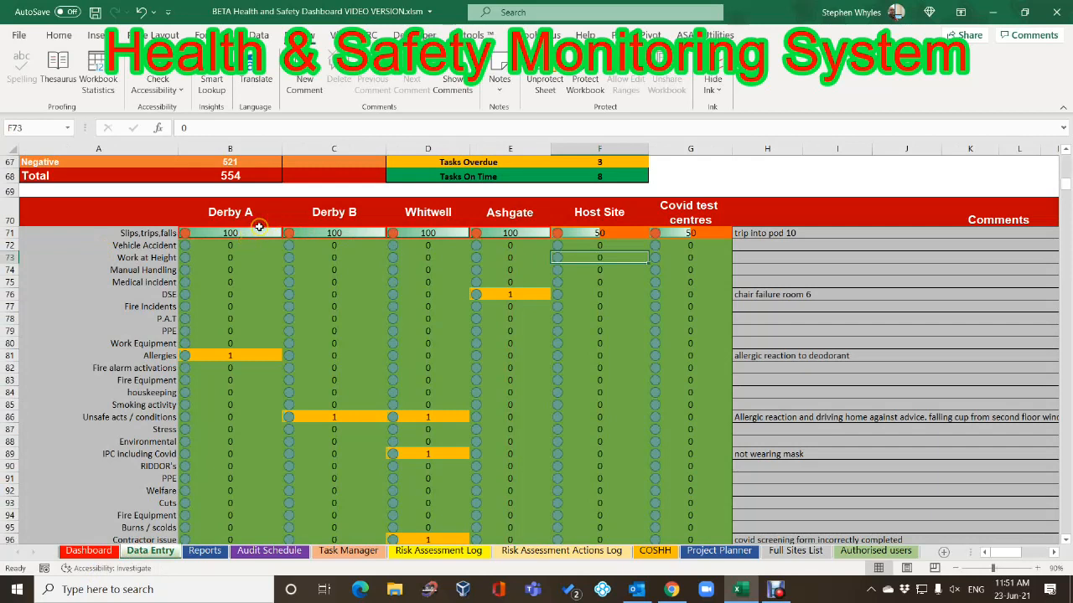
left_click(251, 233)
type("0")
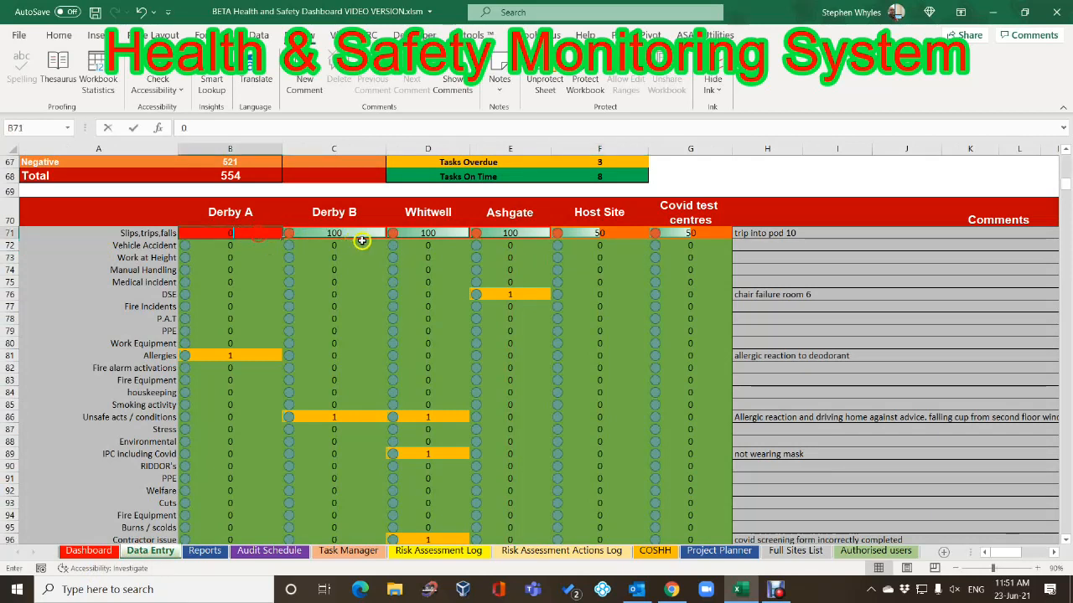
left_click(360, 234)
type("0")
left_click(426, 233)
type("0")
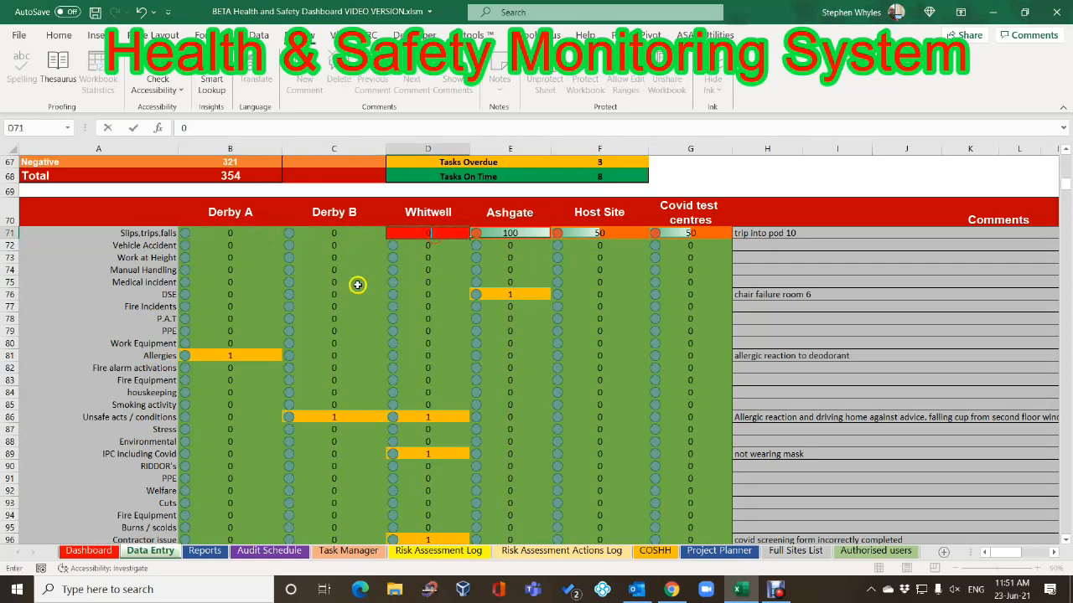
left_click(88, 550)
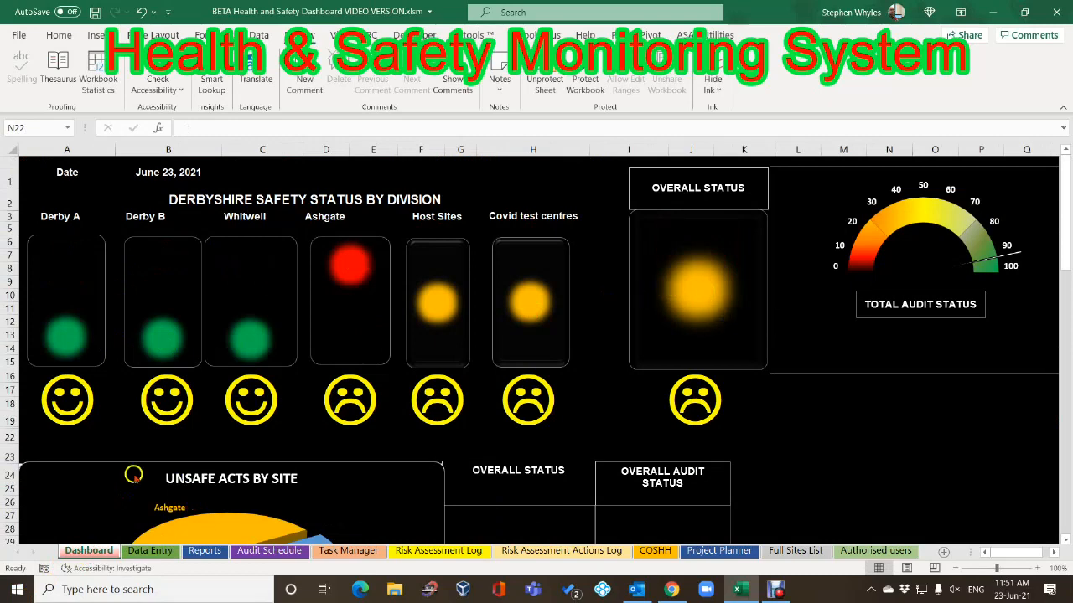
On the Data Entry sheet, set Ashgate's Slips,trips,falls count to 20 and check the Ashgate and overall status lights on the Dashboard
left_click(150, 550)
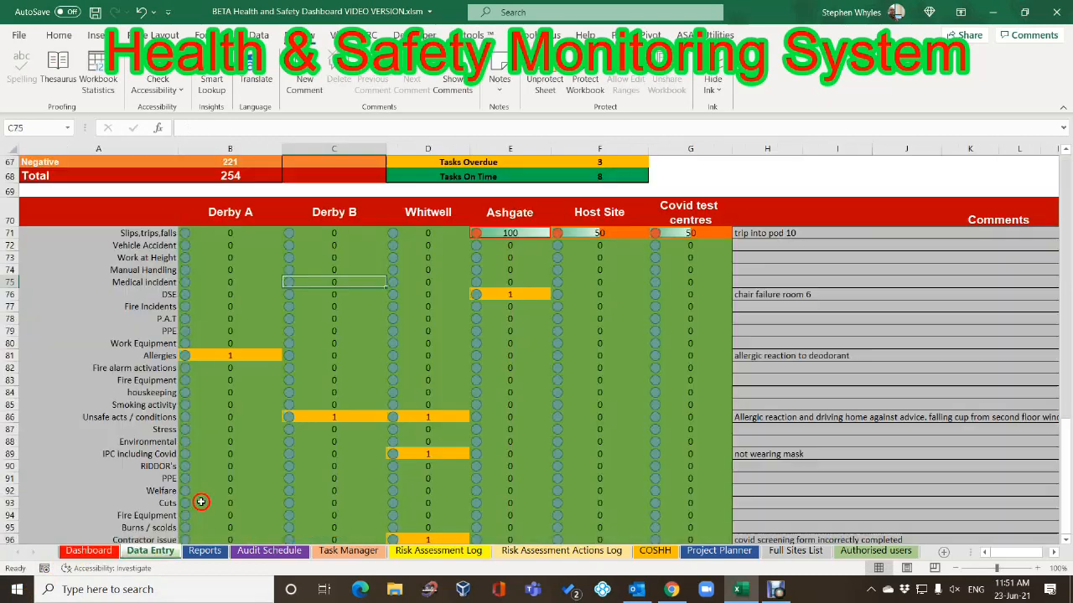
left_click(499, 233)
type("20")
key("Return")
left_click(391, 292)
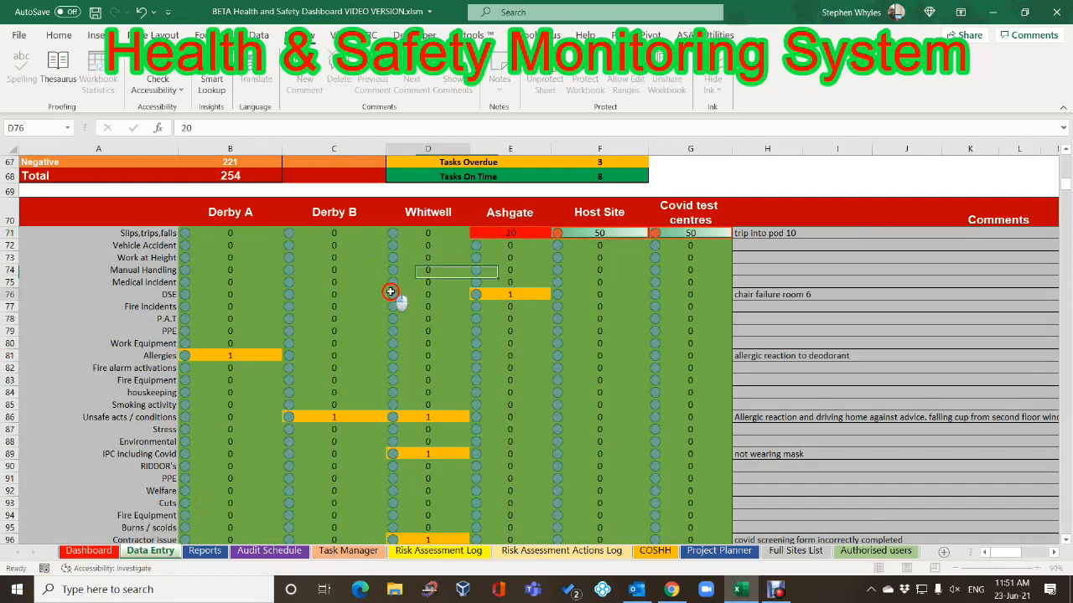
left_click(84, 550)
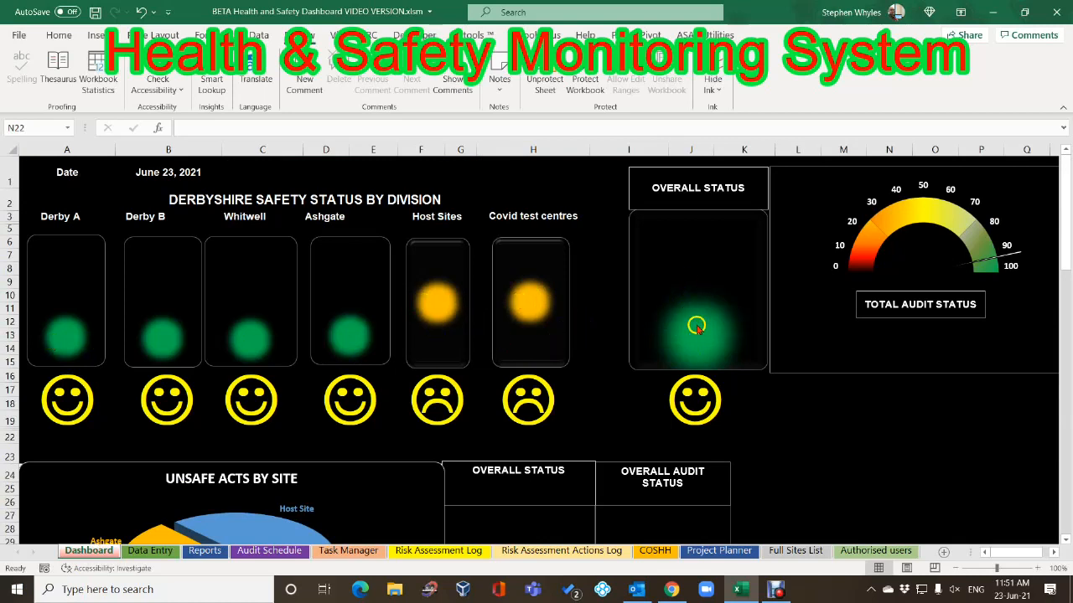
On the Data Entry sheet, reset the Slips,trips,falls counts of Host Site and Covid test centres to 0
left_click(151, 552)
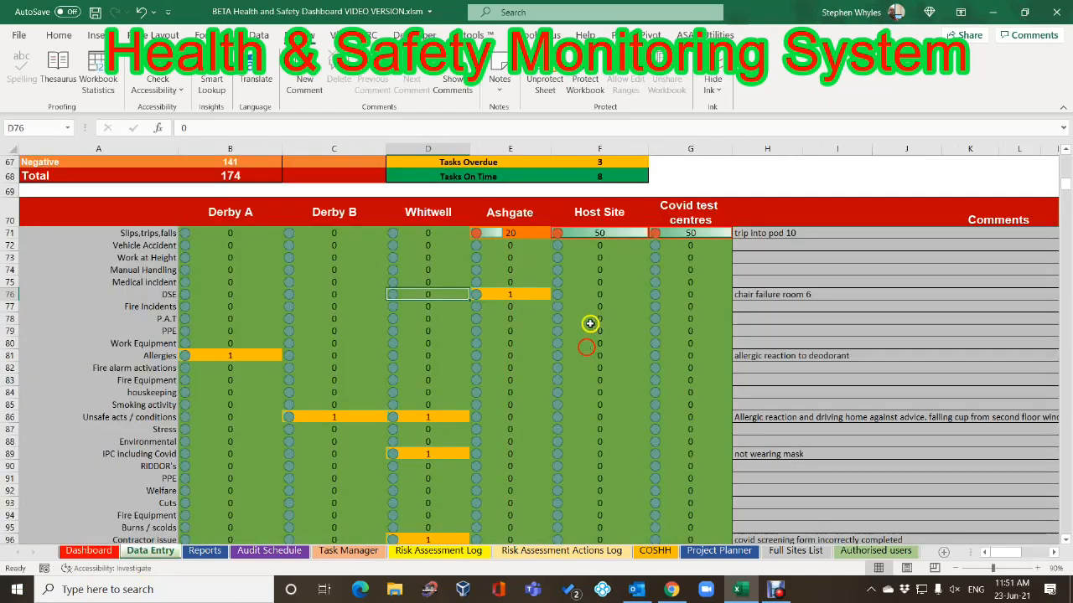
left_click(604, 233)
type("0")
left_click(689, 235)
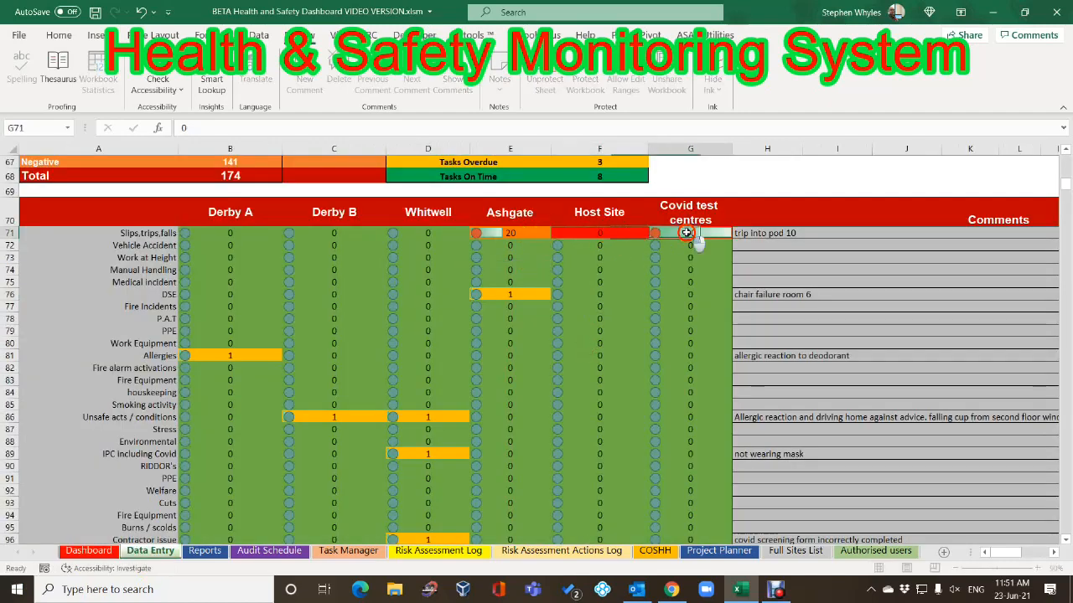
type("0")
left_click(598, 290)
Examine the Dashboard's status lights and its Unsafe Acts by Site, Positive v Negative and COSHH Assessments charts
left_click(90, 551)
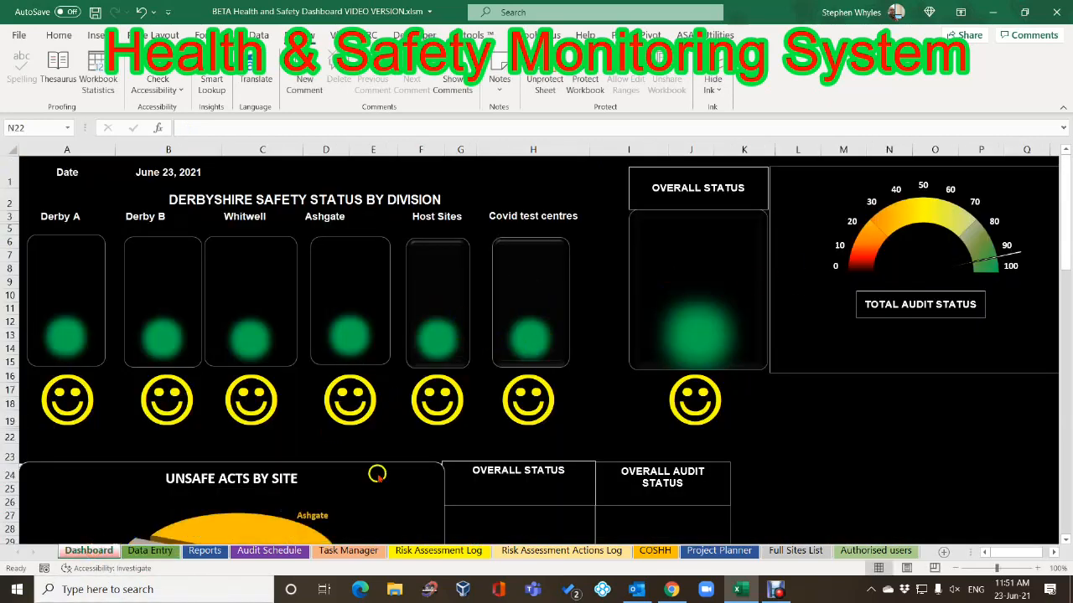
scroll(355, 495, "down", 7)
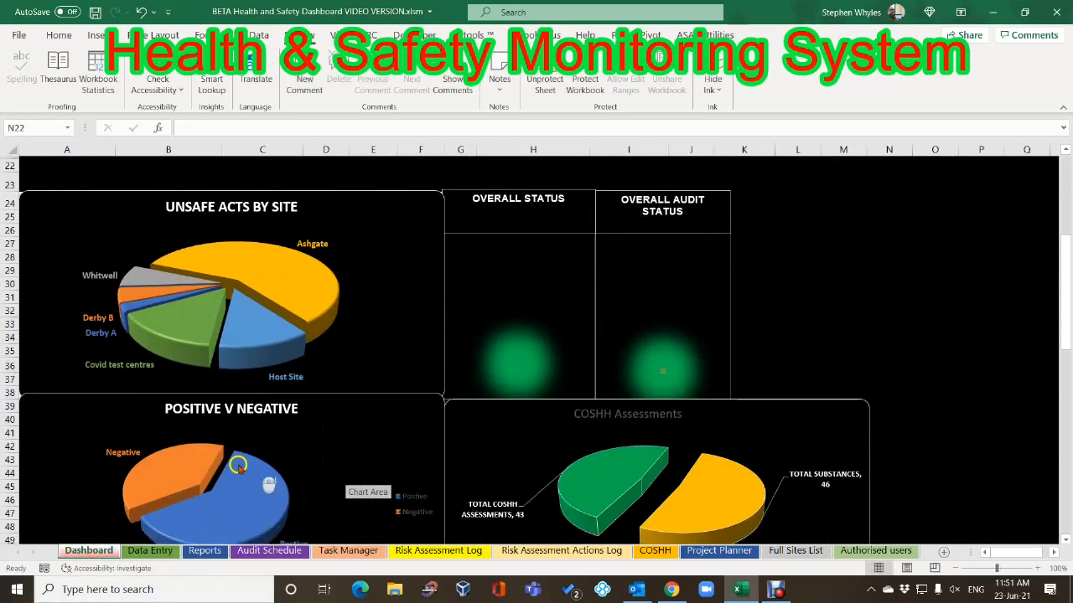
scroll(215, 453, "down", 2)
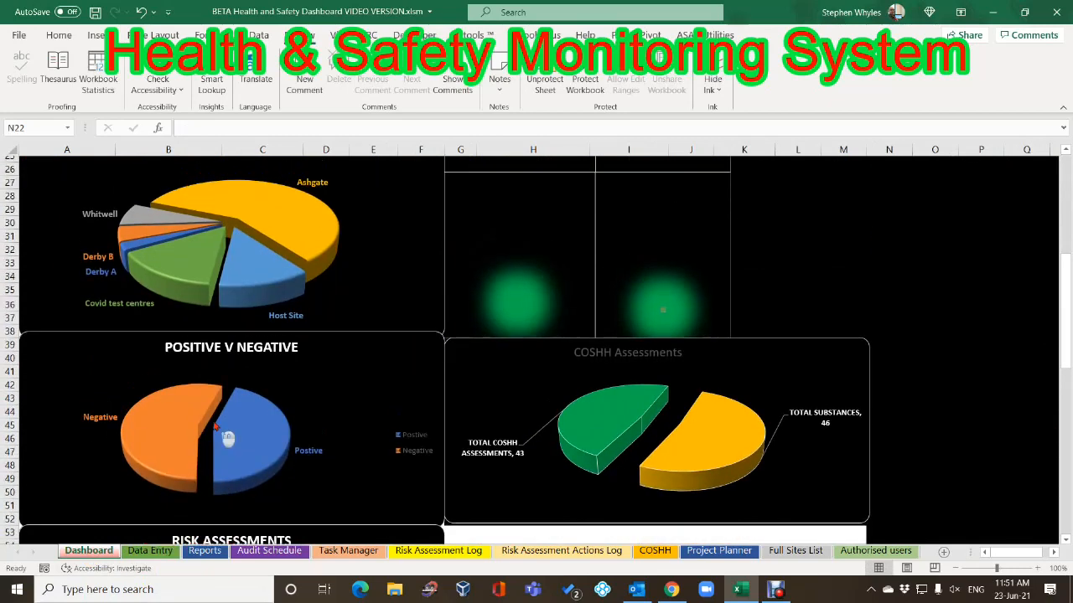
On the Data Entry sheet, reset Ashgate's Slips,trips,falls count to 0 and check the Unsafe Acts by Site chart on the Dashboard
scroll(223, 439, "up", 5)
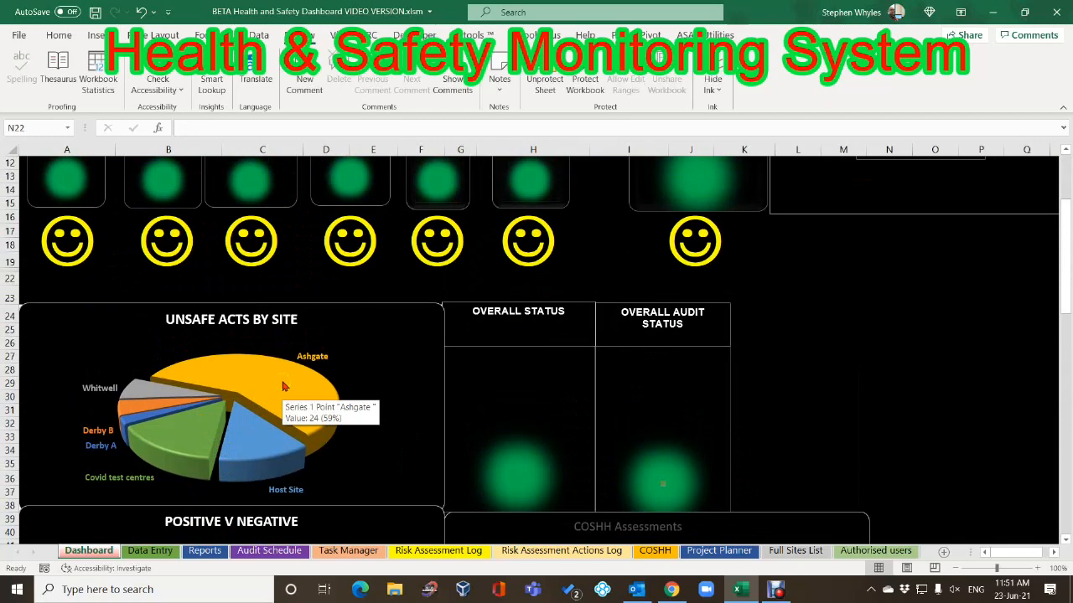
left_click(146, 550)
left_click(503, 233)
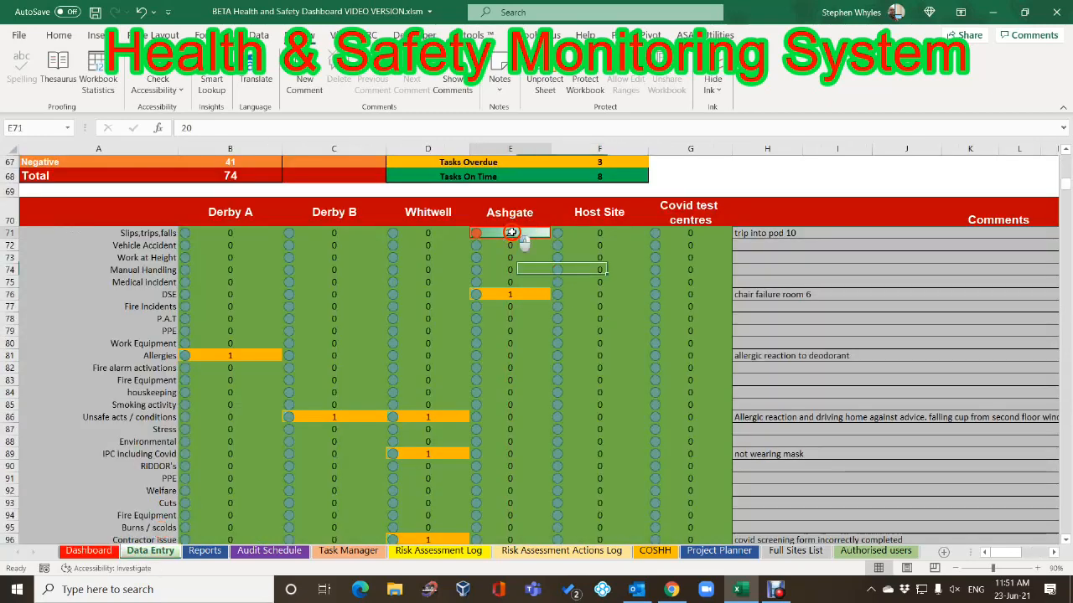
type("0")
left_click(427, 281)
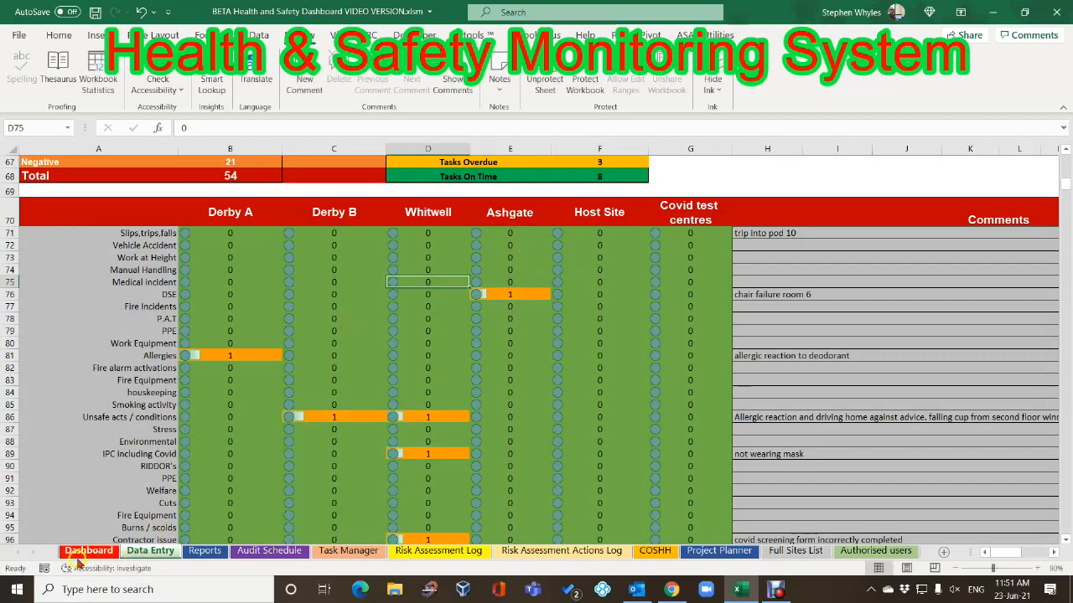
left_click(88, 551)
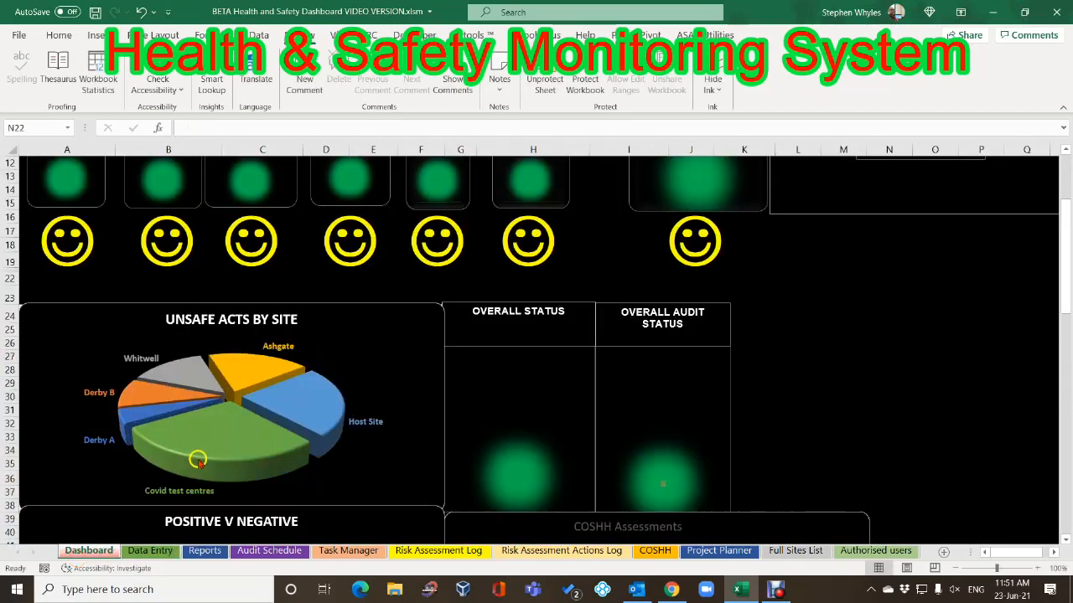
mouse_move(202, 455)
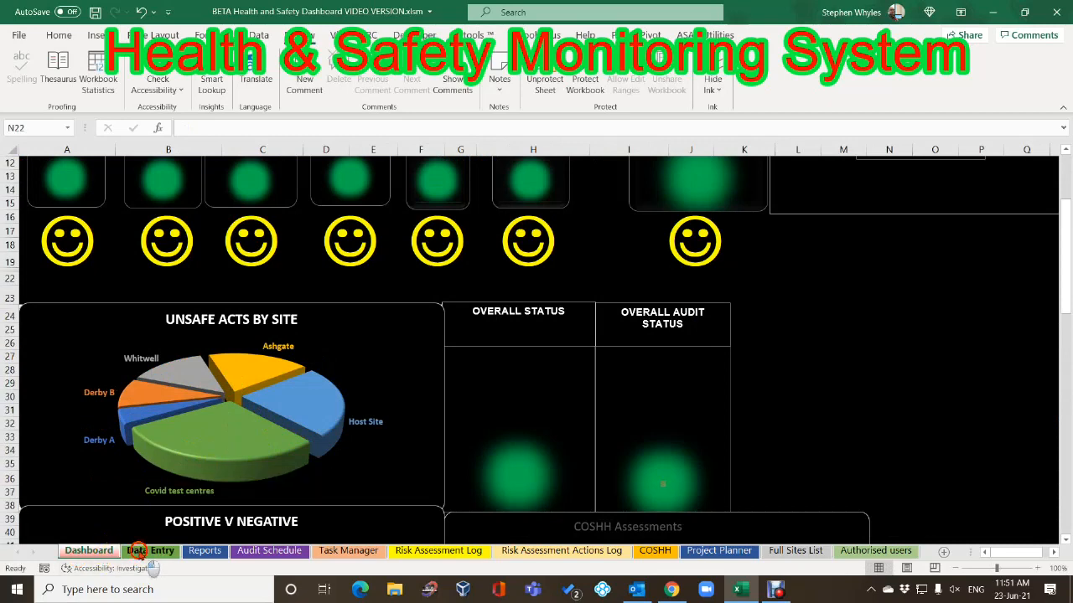
Set the Covid test centres' Vehicle / pedestrian interaction count to 0 on Data Entry and check the Dashboard's Unsafe Acts by Site chart
left_click(143, 551)
scroll(679, 323, "down", 4)
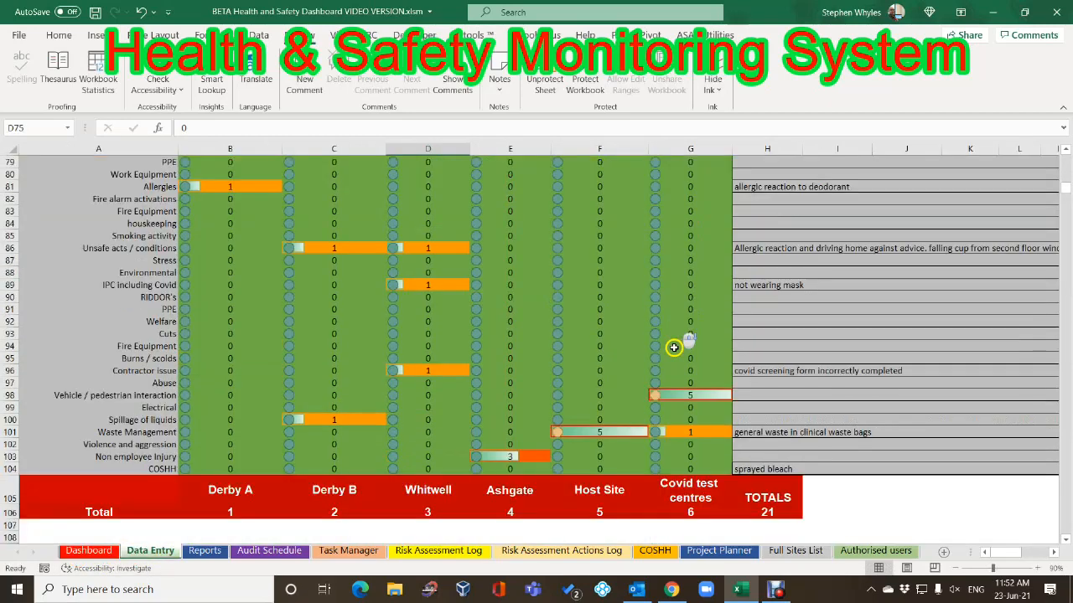
left_click(685, 395)
type("0")
key("Return")
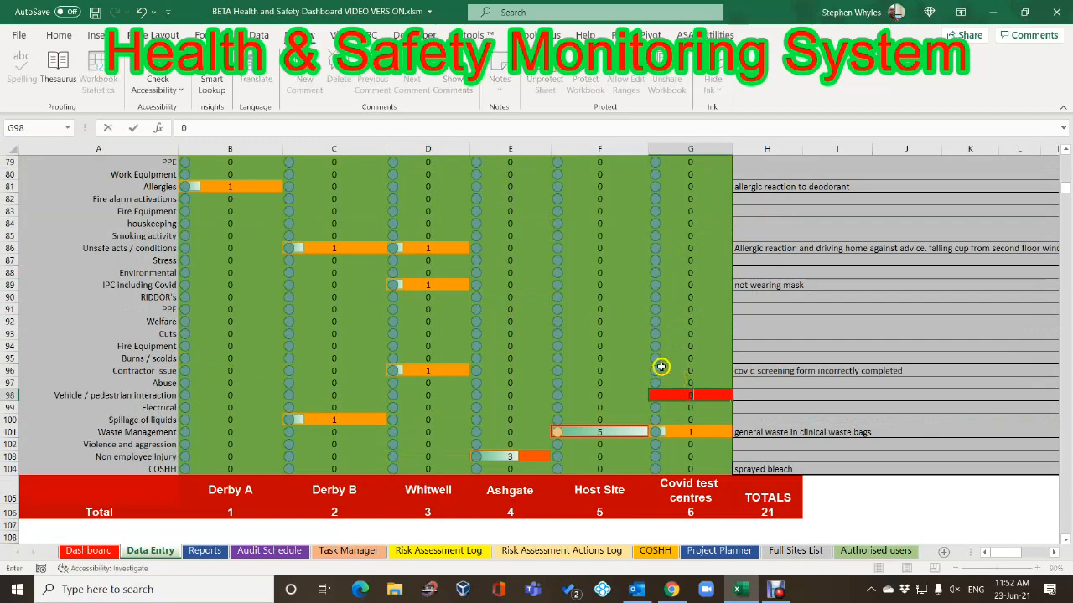
left_click(622, 347)
left_click(87, 551)
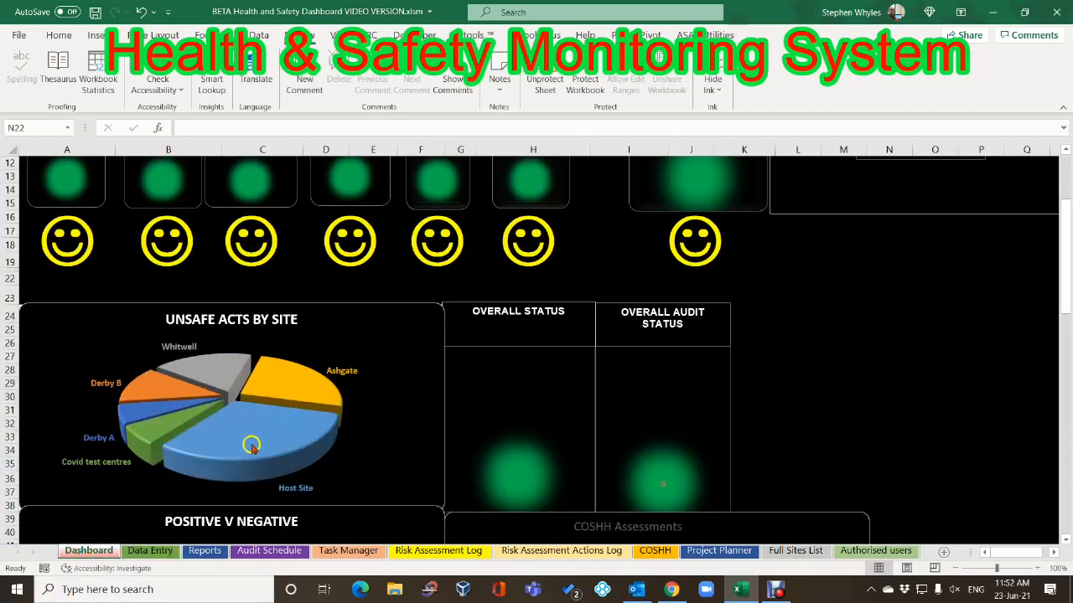
mouse_move(253, 445)
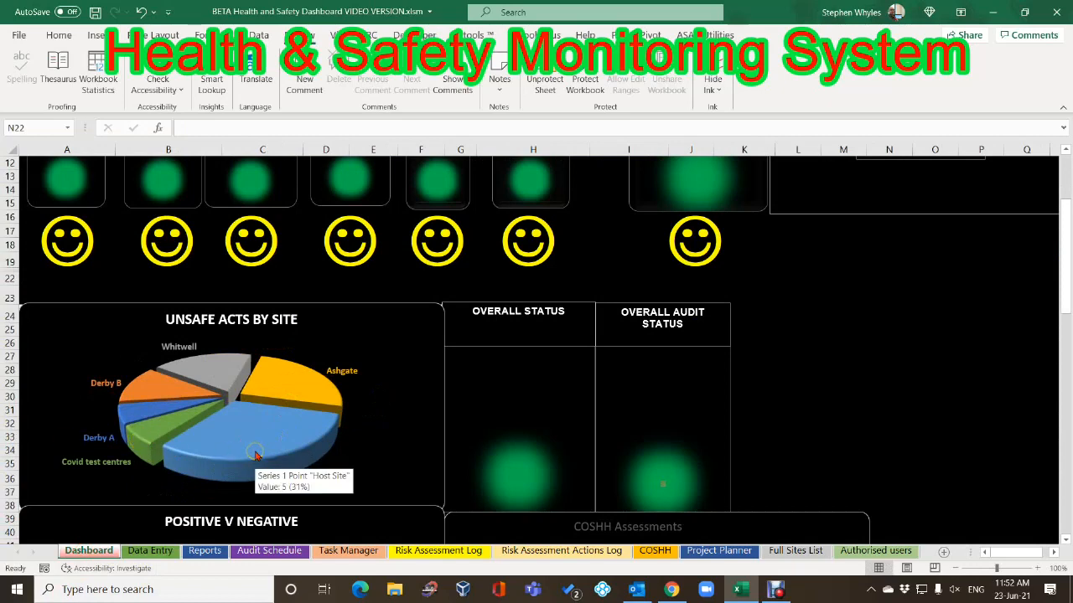
Set Host Site's Waste Management count to 0 on Data Entry, and check the Dashboard's Unsafe Acts by Site chart and status lights
left_click(145, 549)
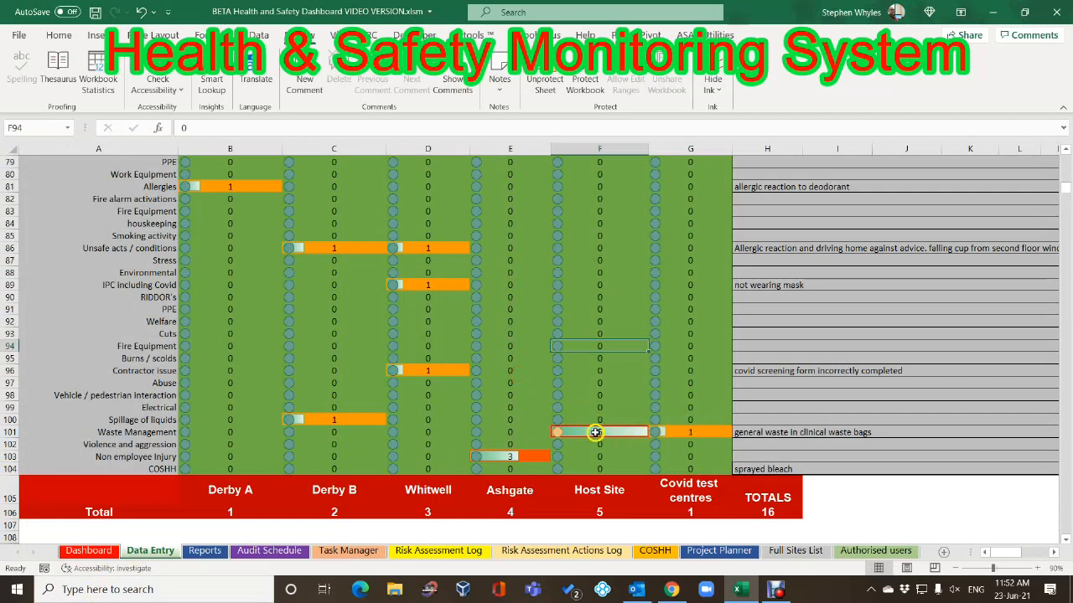
left_click(595, 432)
type("0")
left_click(587, 369)
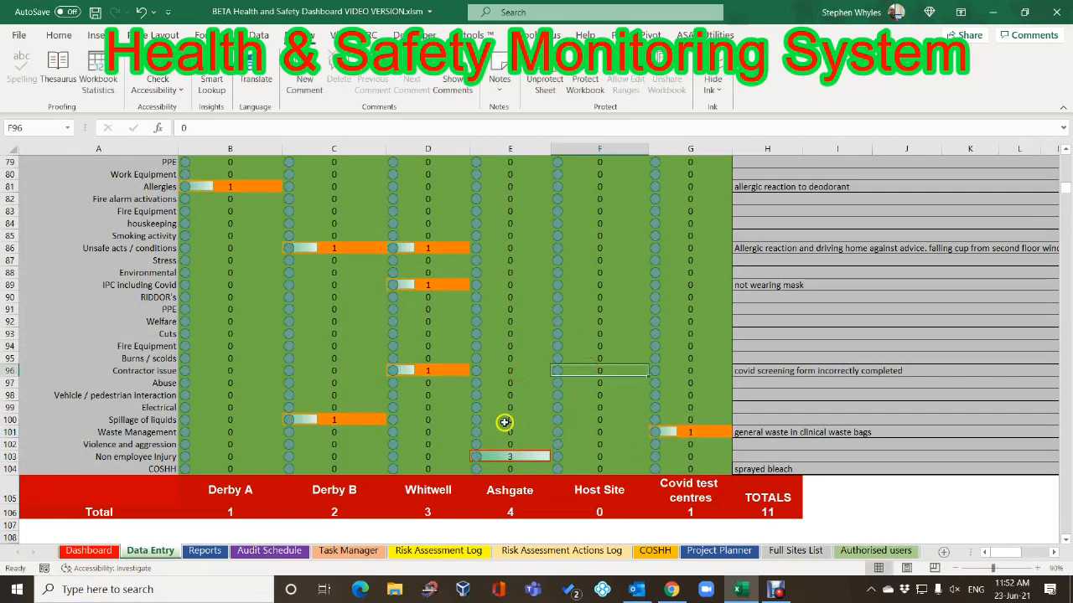
left_click(109, 553)
mouse_move(308, 446)
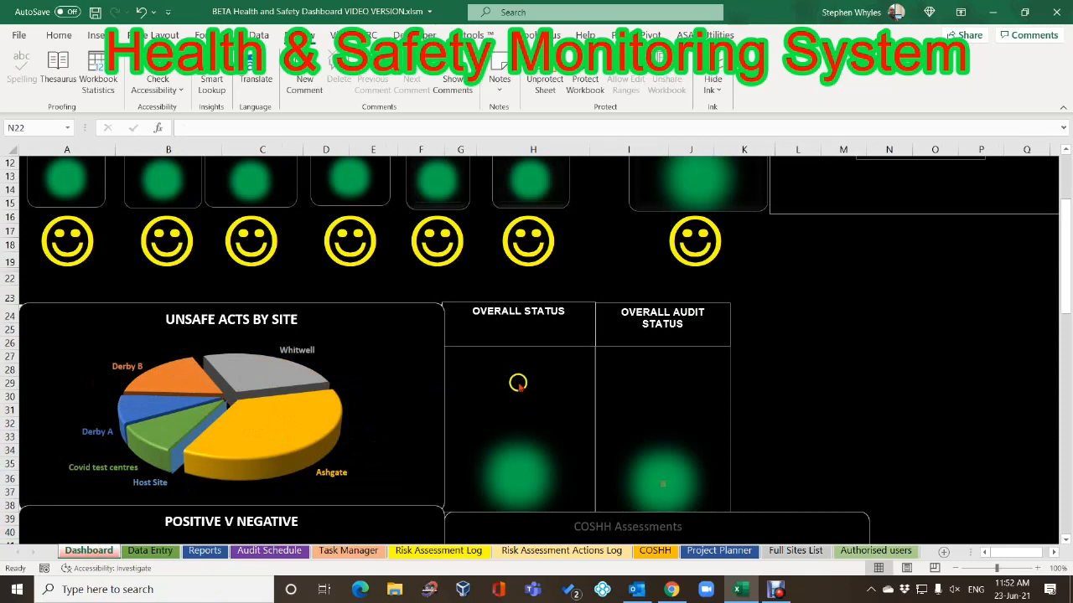
scroll(685, 249, "up", 4)
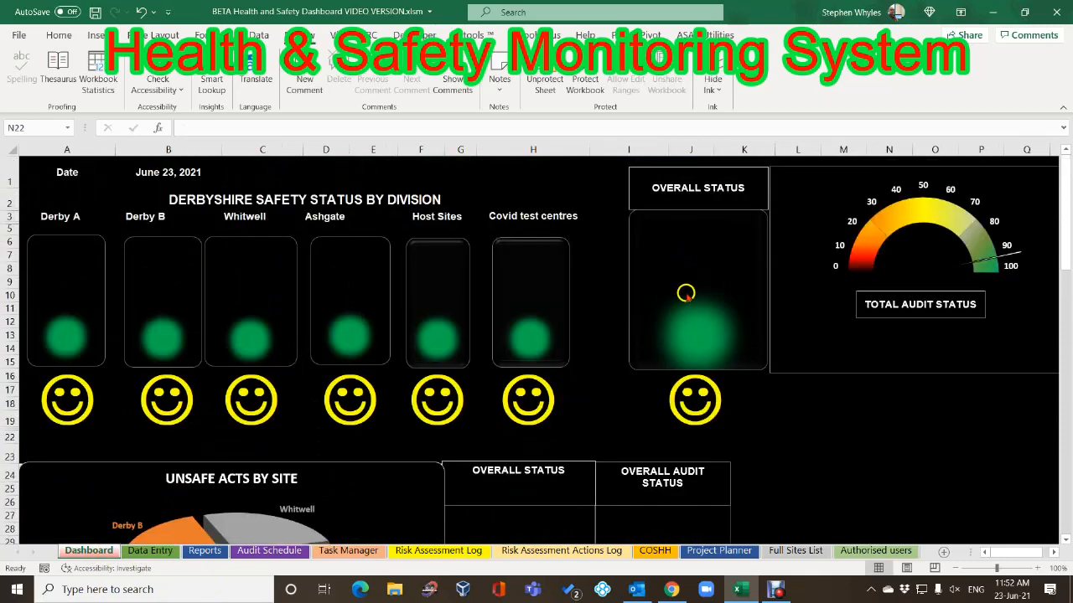
scroll(692, 302, "down", 4)
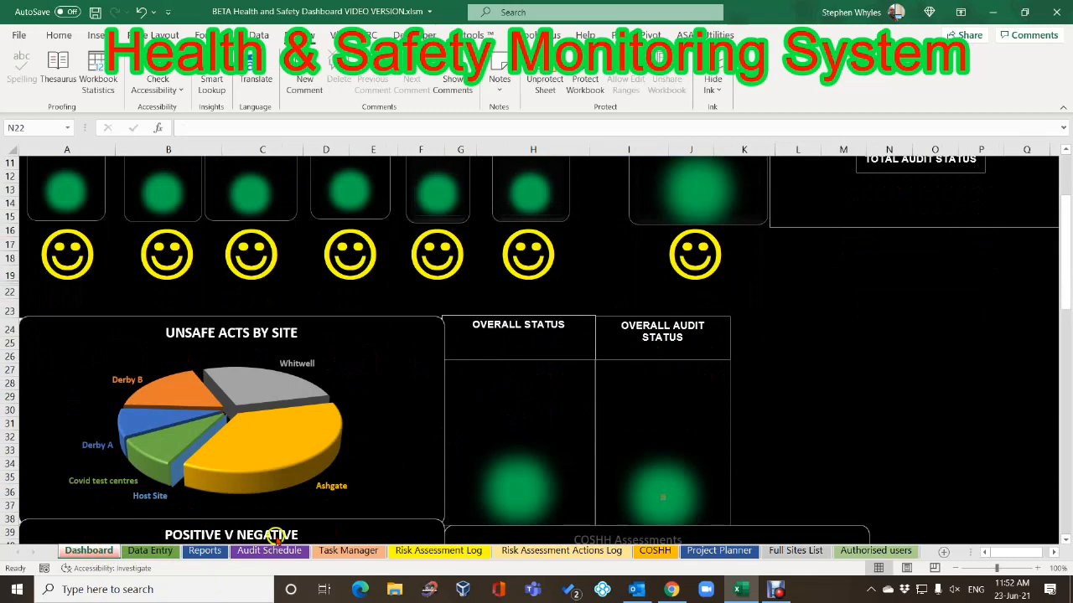
Set Ashgate's IPC including Covid count to 200 on Data Entry, and check the Dashboard's Ashgate and overall status lights
left_click(151, 551)
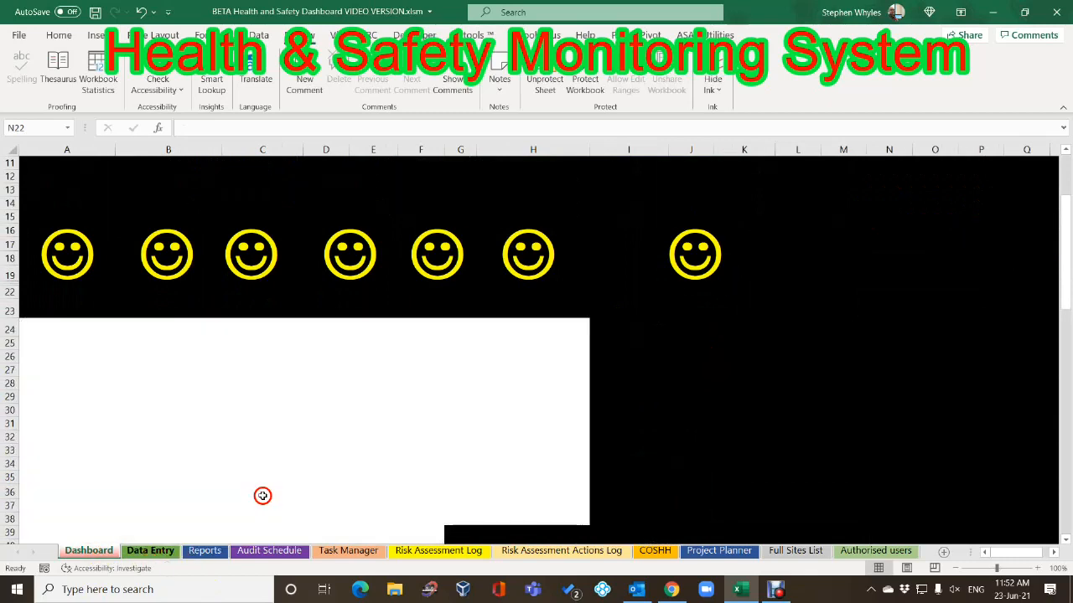
left_click(504, 288)
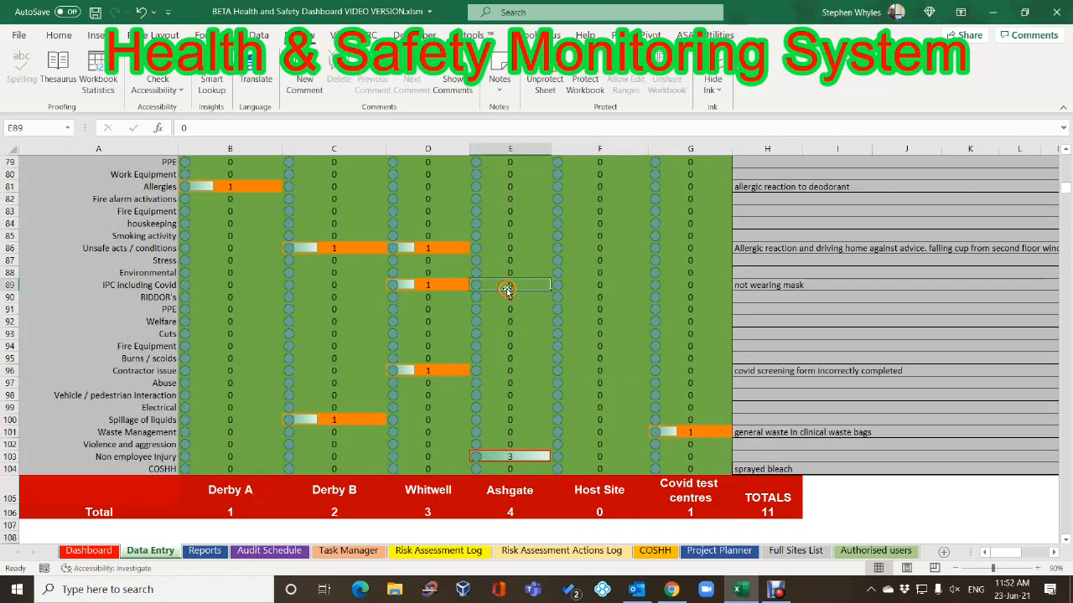
type("200")
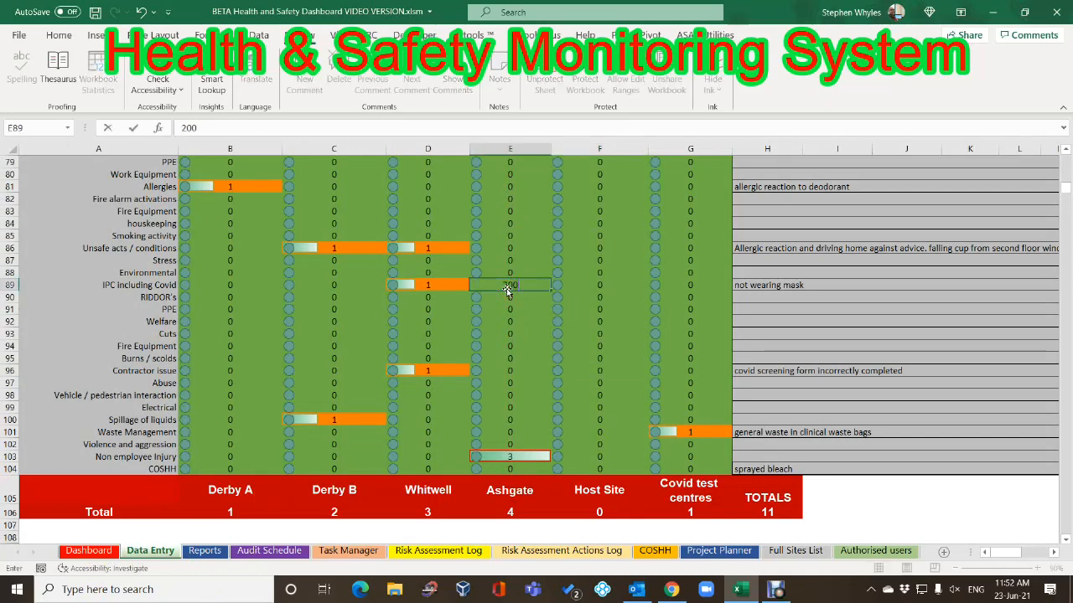
left_click(511, 332)
left_click(88, 551)
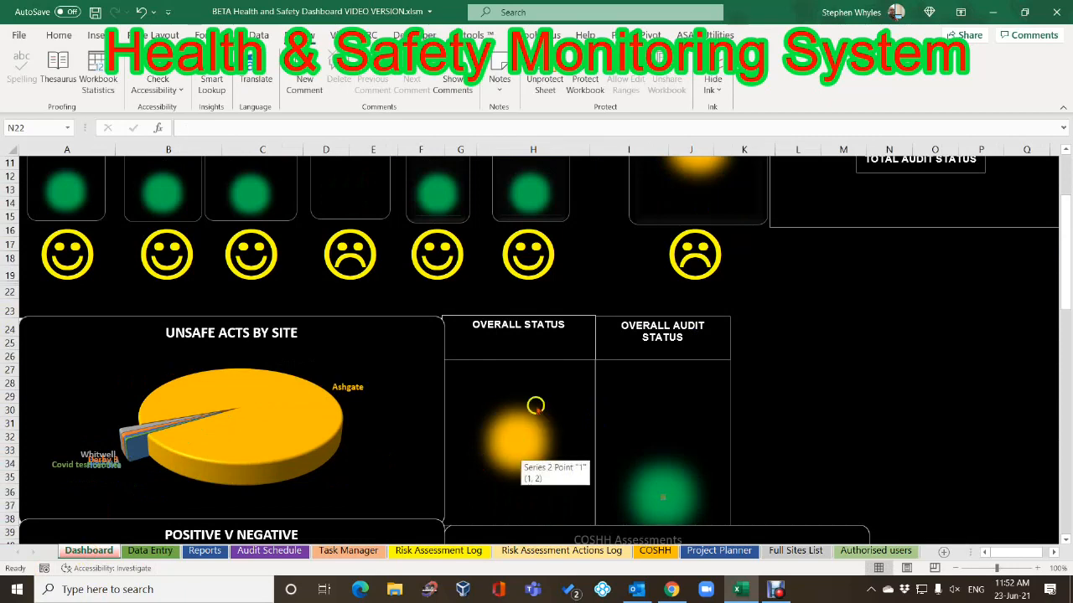
scroll(679, 249, "up", 3)
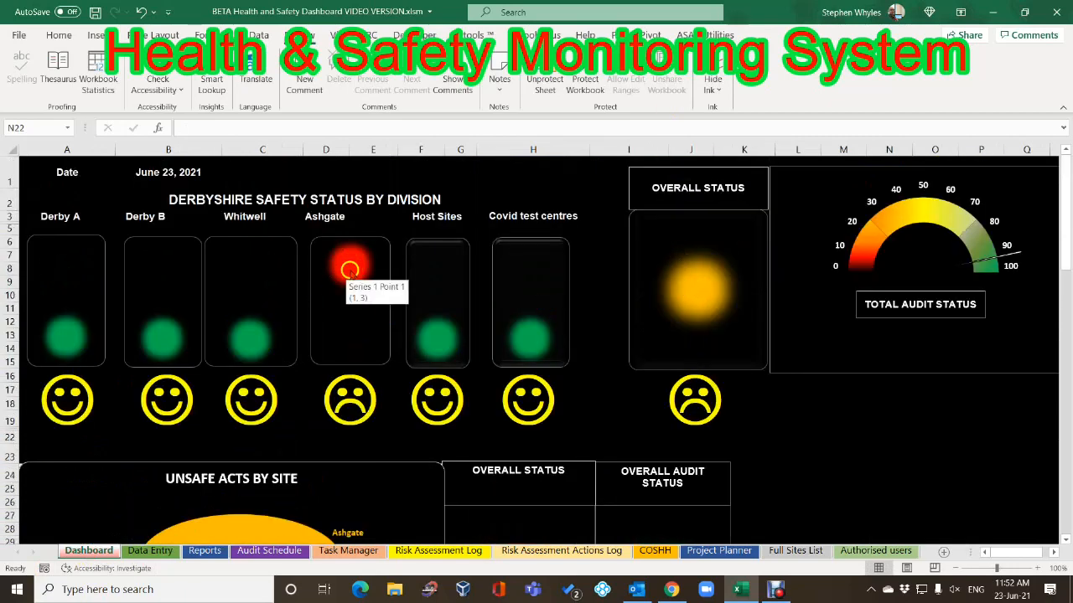
scroll(361, 310, "down", 5)
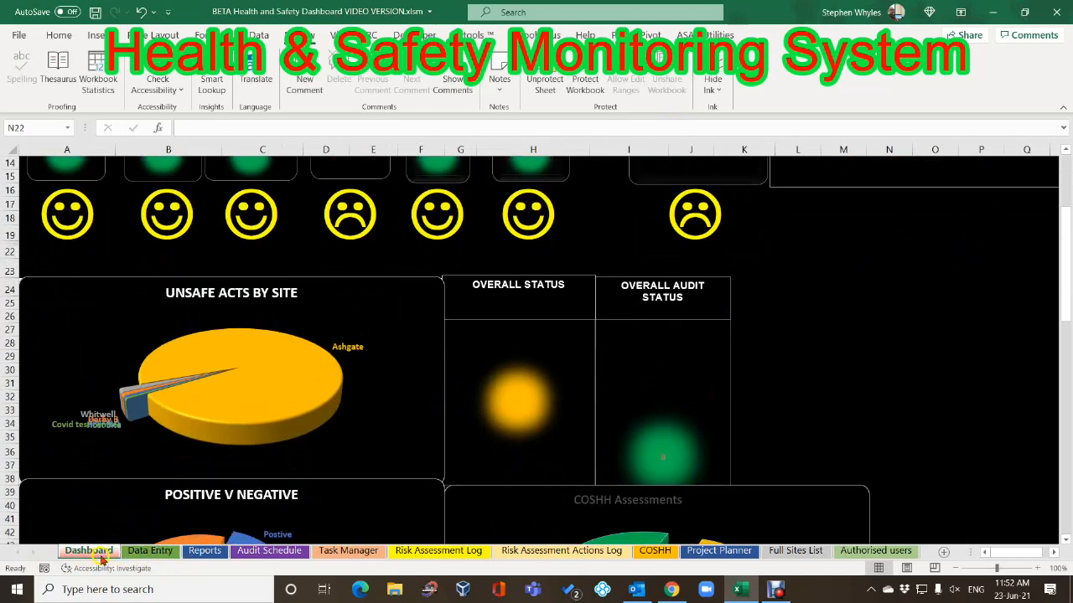
Reset Ashgate's IPC including Covid count to 0 on Data Entry, and review the Dashboard's status lights and charts
left_click(150, 550)
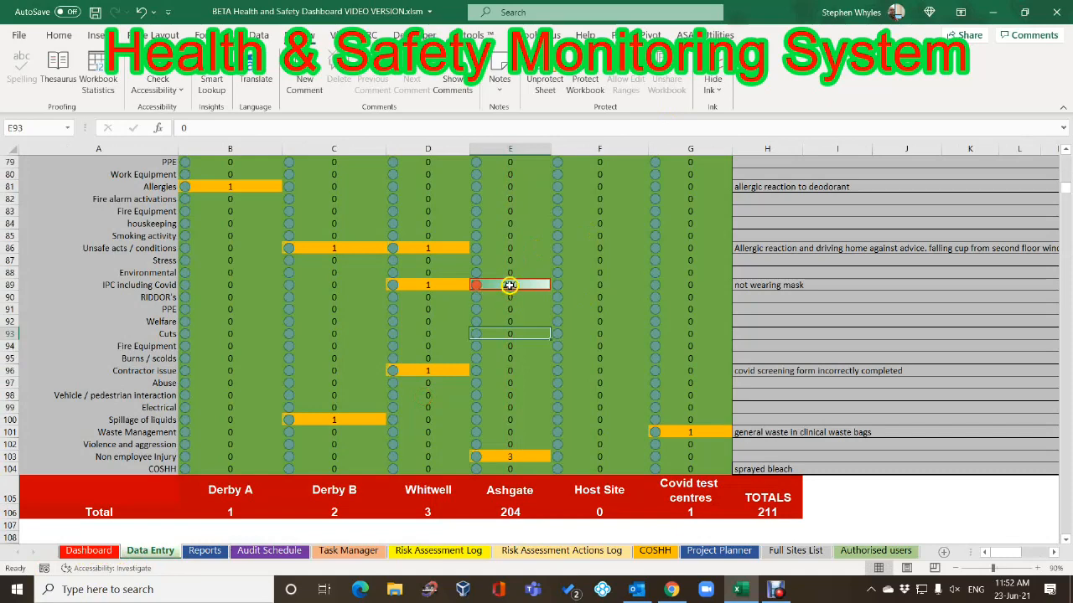
left_click(508, 285)
type("0")
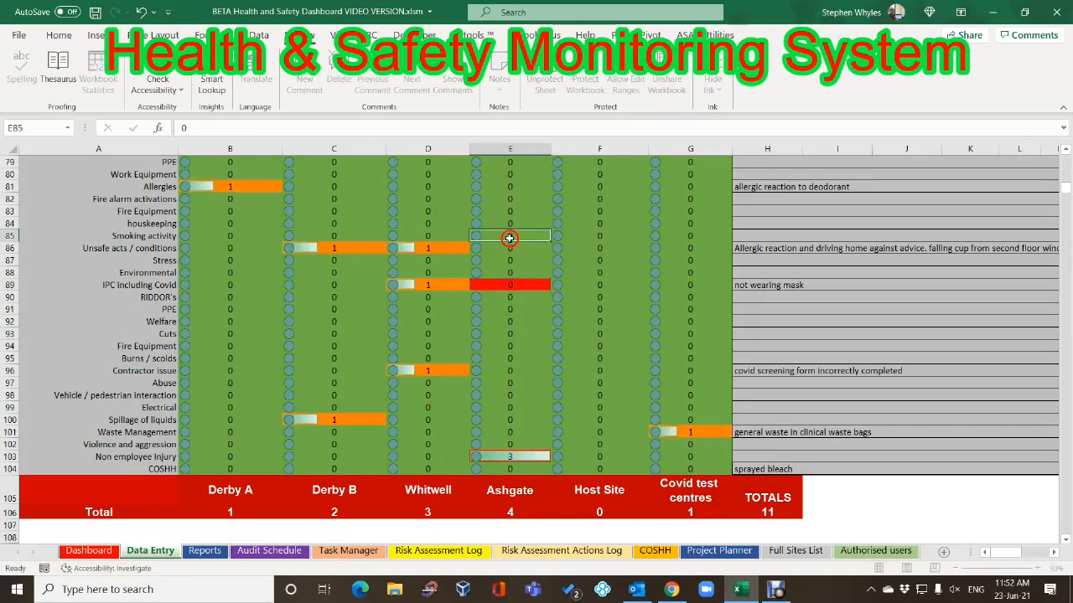
left_click(513, 239)
left_click(89, 551)
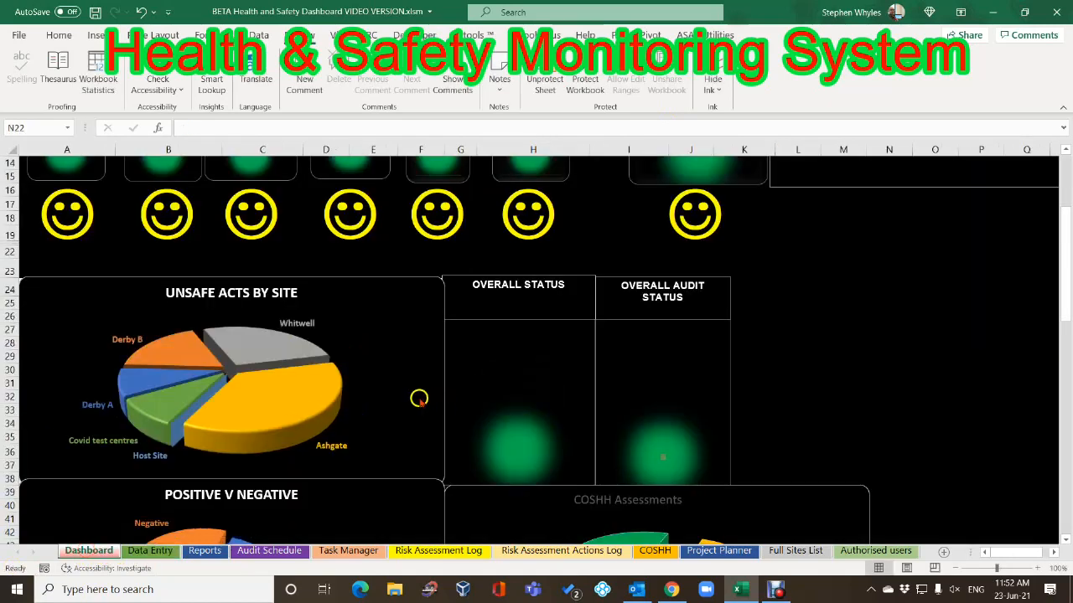
scroll(402, 402, "down", 5)
scroll(398, 402, "down", 3)
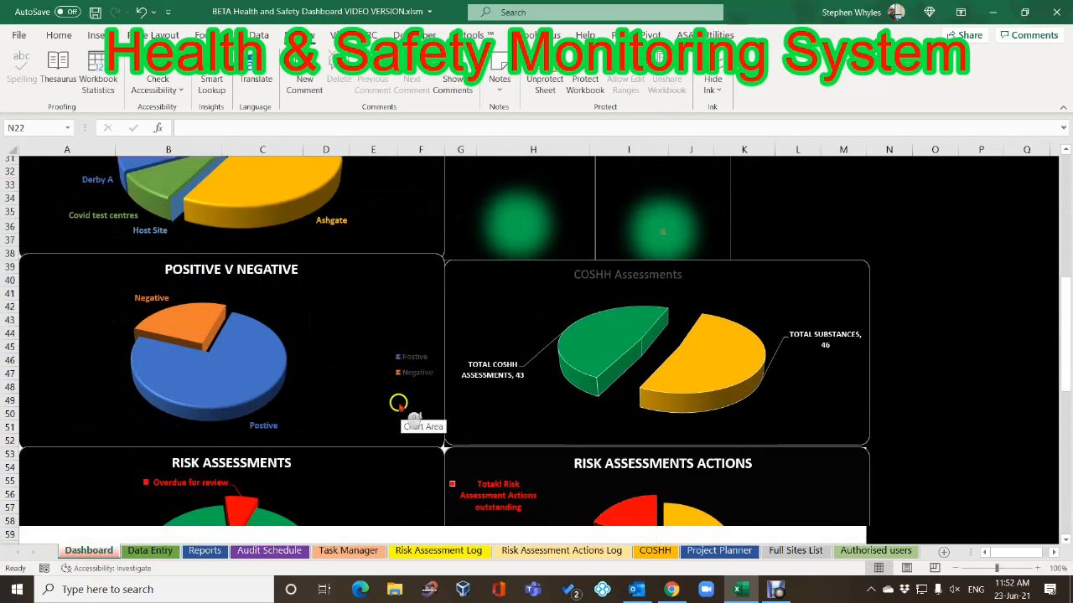
scroll(394, 407, "up", 13)
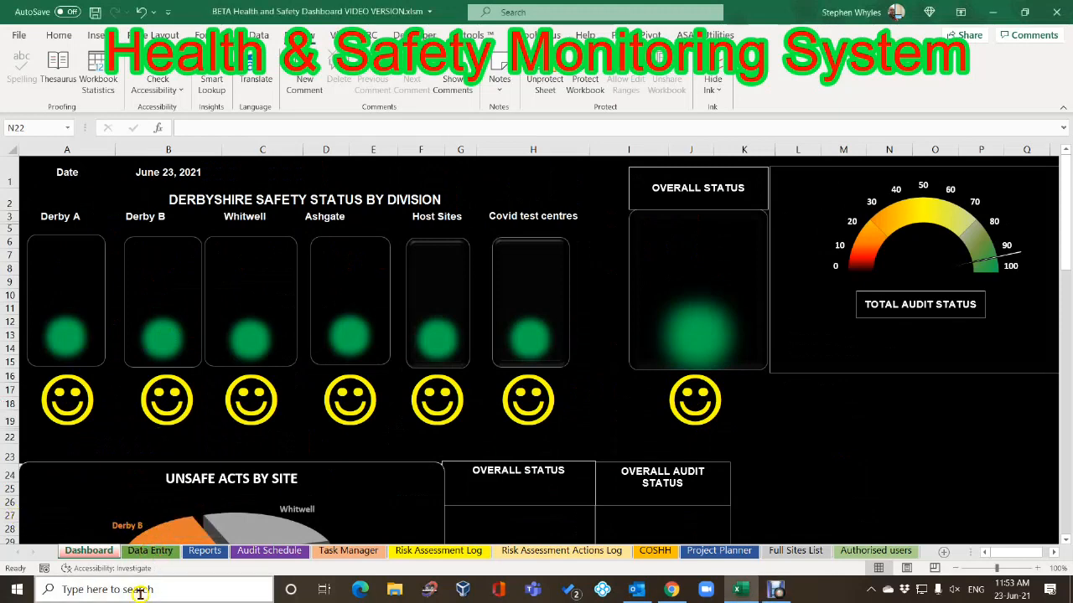
Examine the Data Entry sheet's leading indicators and the site audit scores in its General Audits table
left_click(150, 552)
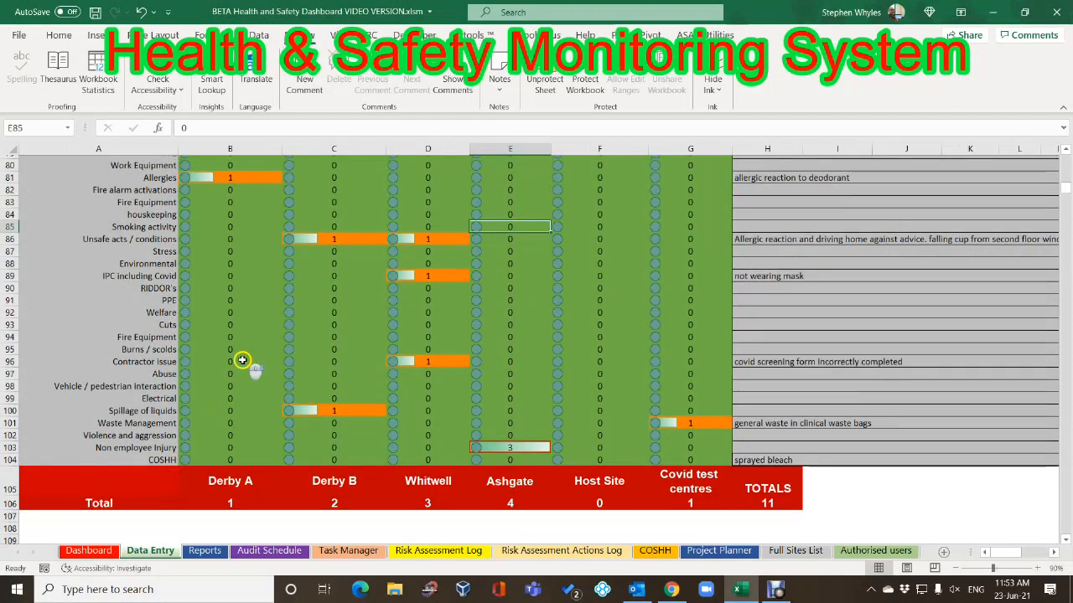
scroll(242, 359, "down", 5)
scroll(242, 361, "up", 14)
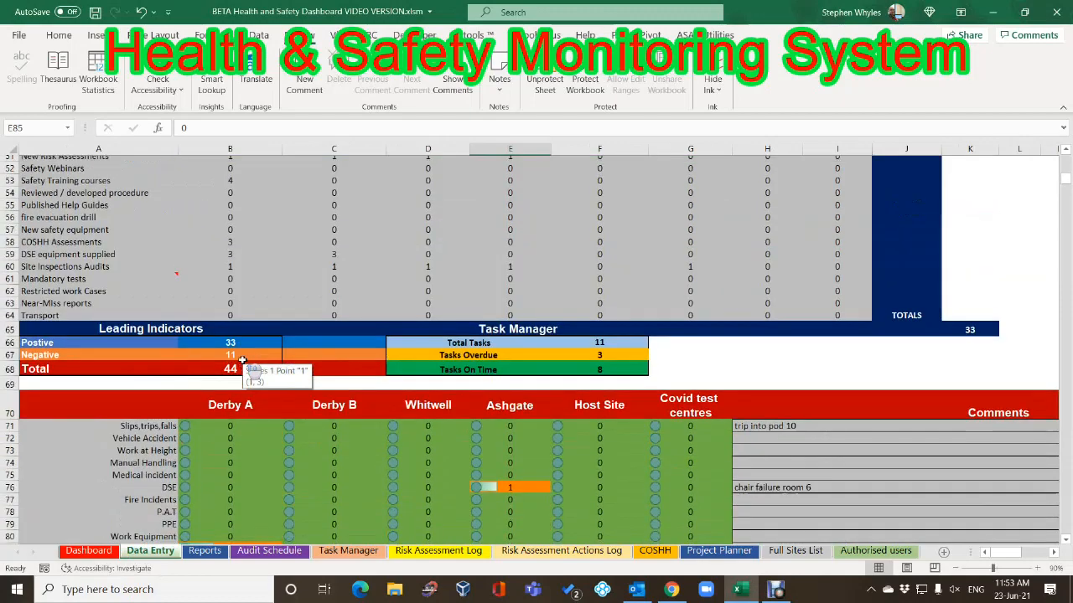
scroll(242, 359, "up", 17)
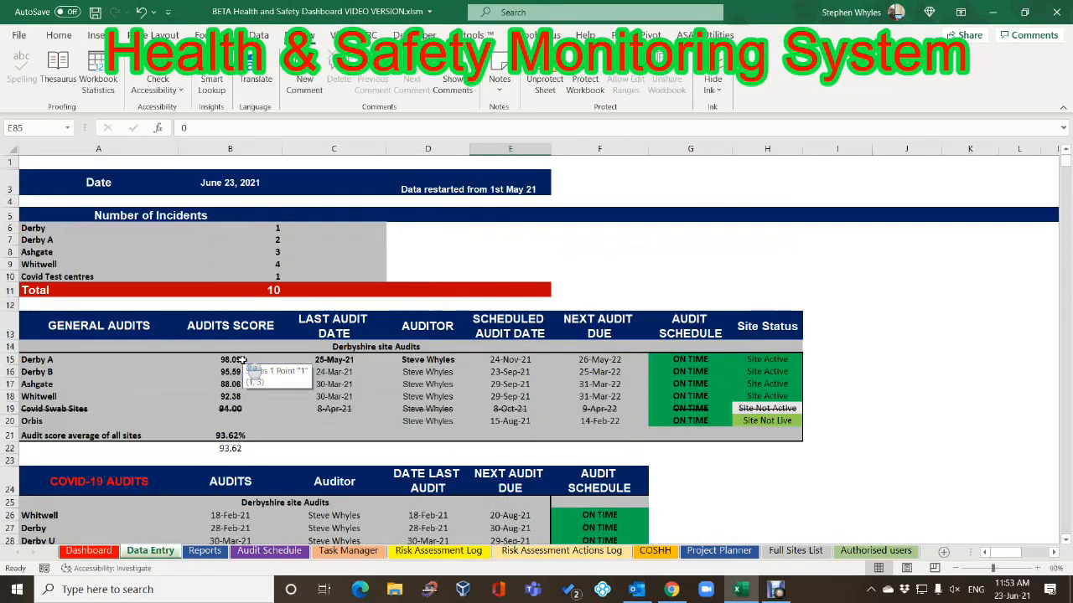
left_click(225, 361)
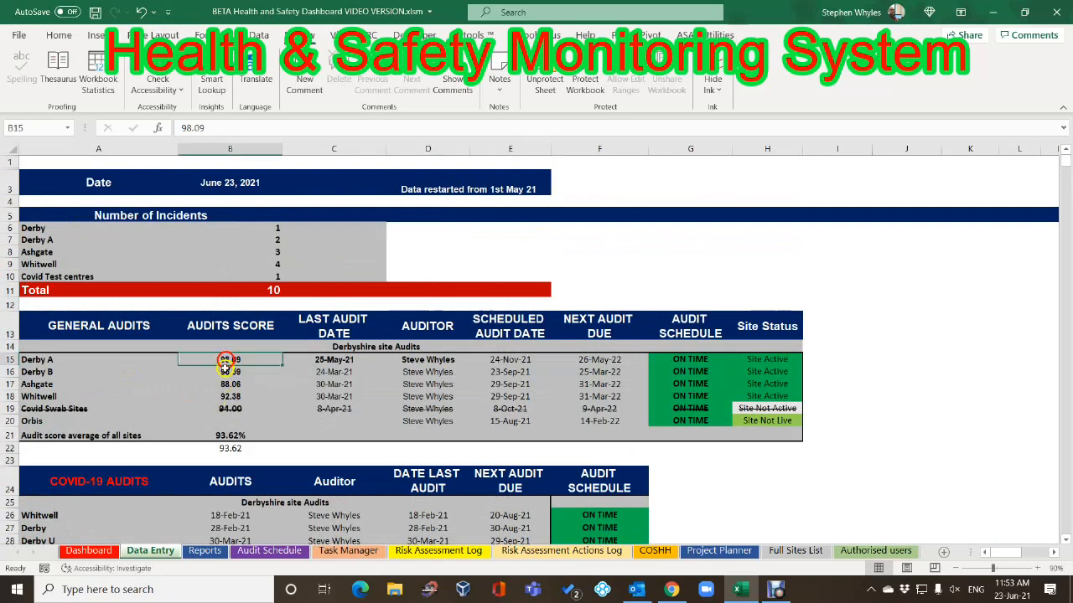
left_click(227, 372)
left_click(228, 384)
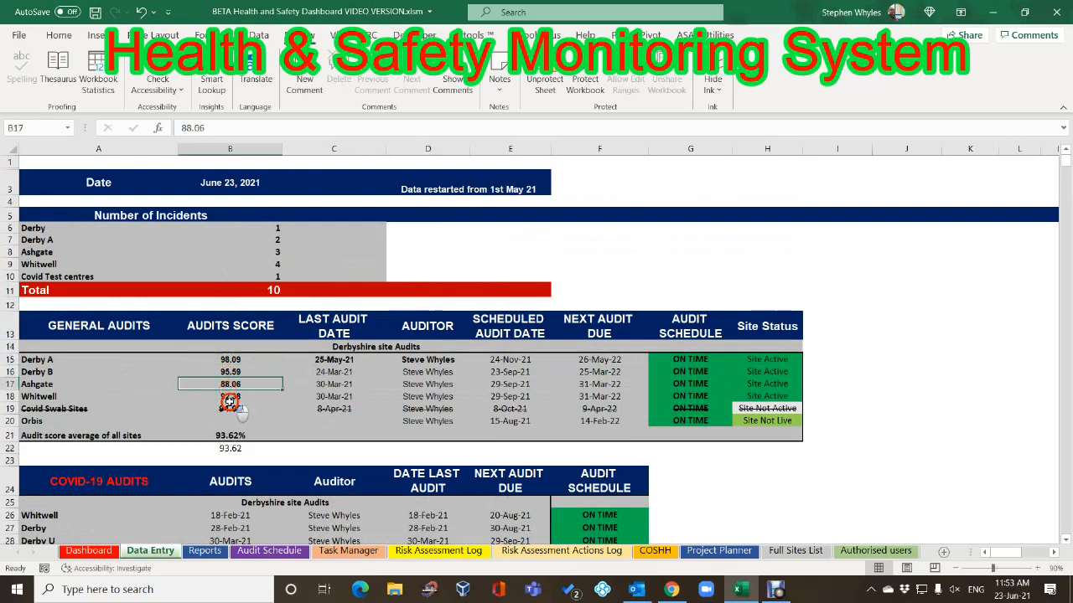
left_click(229, 397)
left_click(231, 409)
left_click(230, 373)
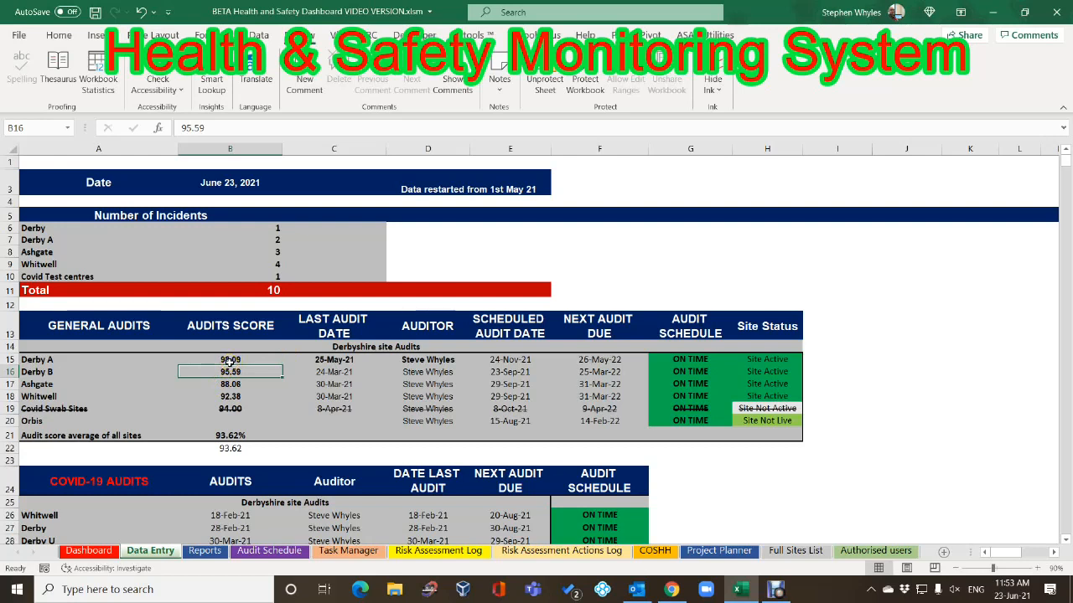
left_click(234, 361)
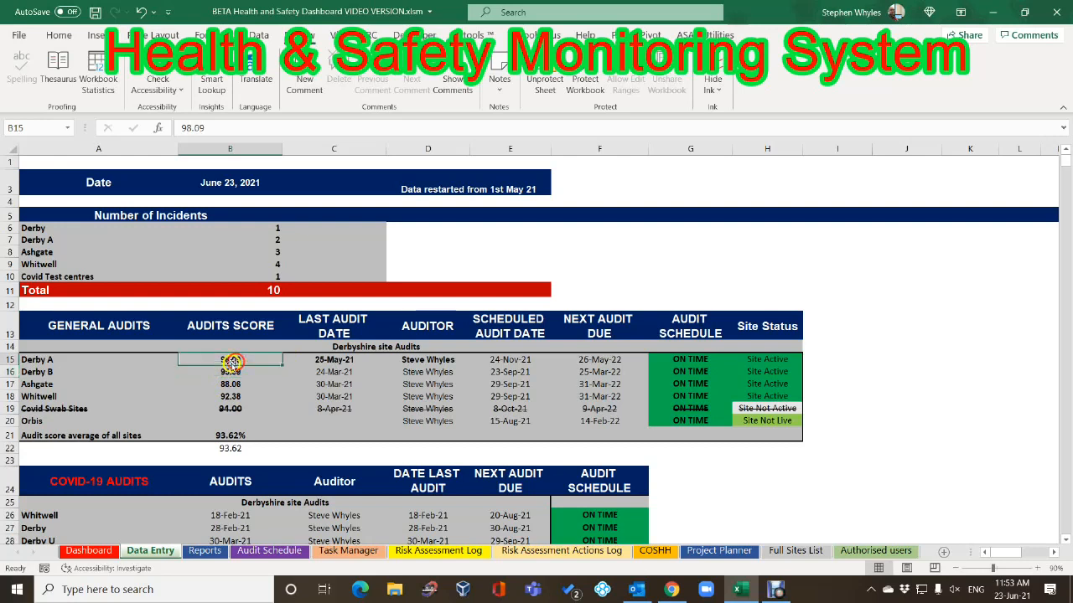
Set Whitwell's general audit score to 10 on Data Entry and check the Total Audit Status gauge on the Dashboard
left_click(233, 398)
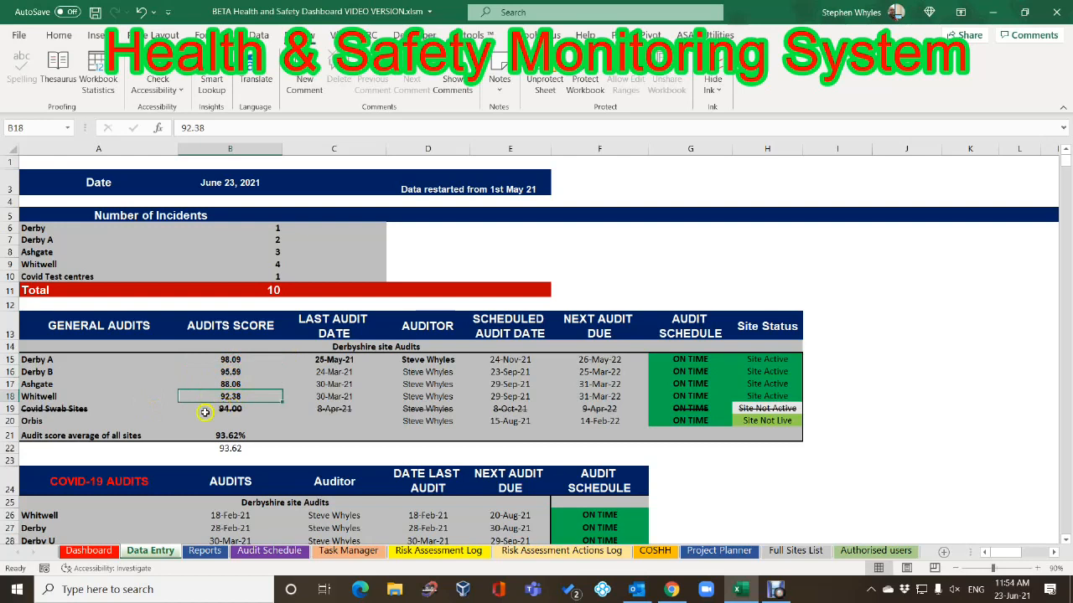
type("10")
left_click(143, 385)
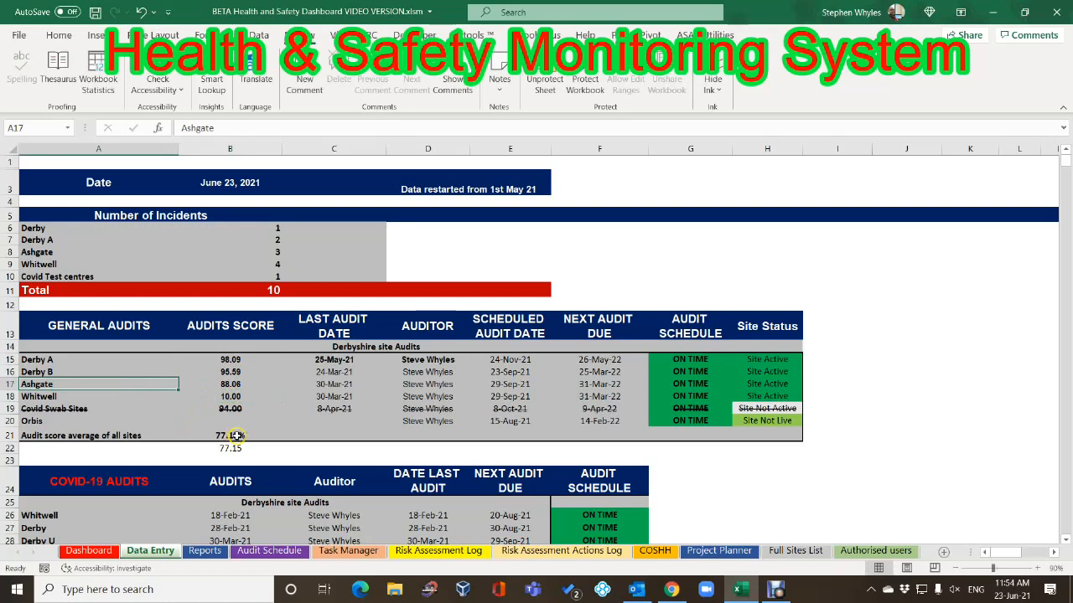
left_click(88, 551)
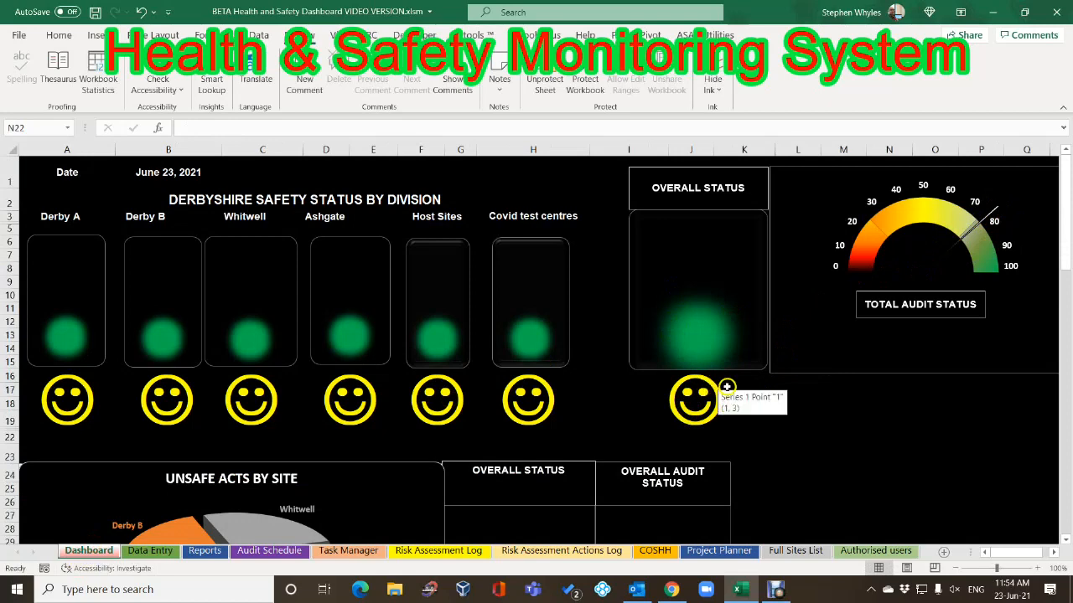
Check the Overall Audit Status light on the Dashboard against the Total Audit Status gauge
scroll(726, 402, "down", 4)
scroll(671, 491, "down", 1)
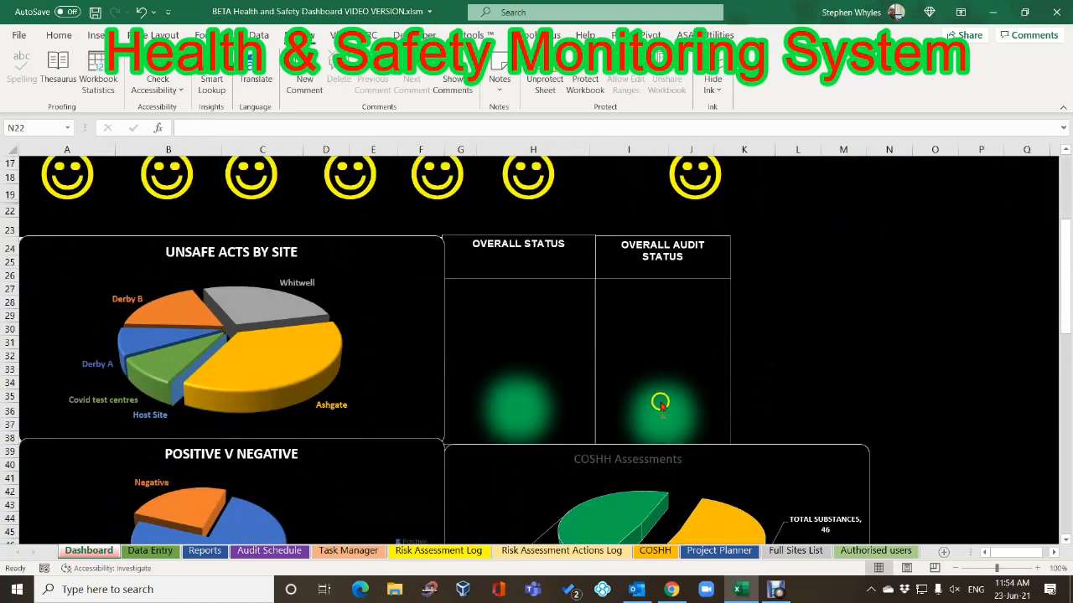
scroll(743, 400, "up", 6)
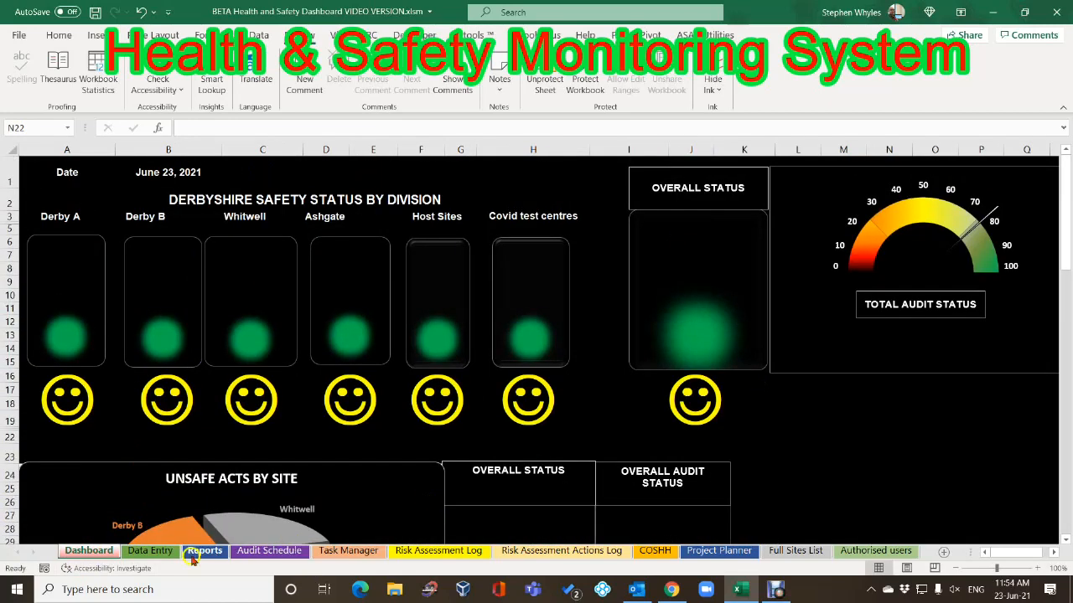
Assign a different auditor from the auditor list to Ashgate in the General Audits table on Data Entry
left_click(148, 551)
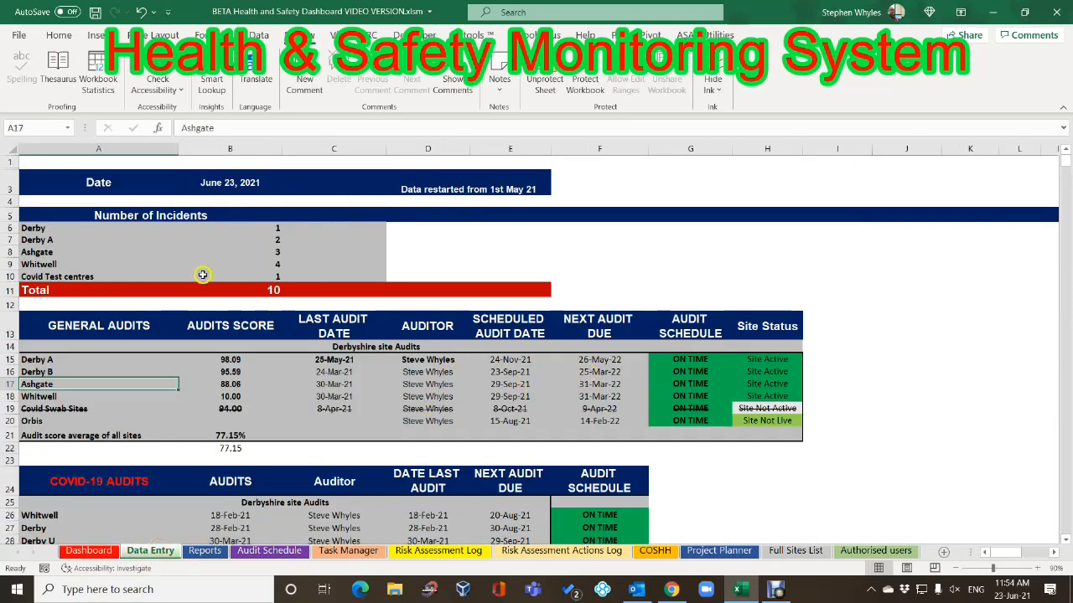
left_click(229, 385)
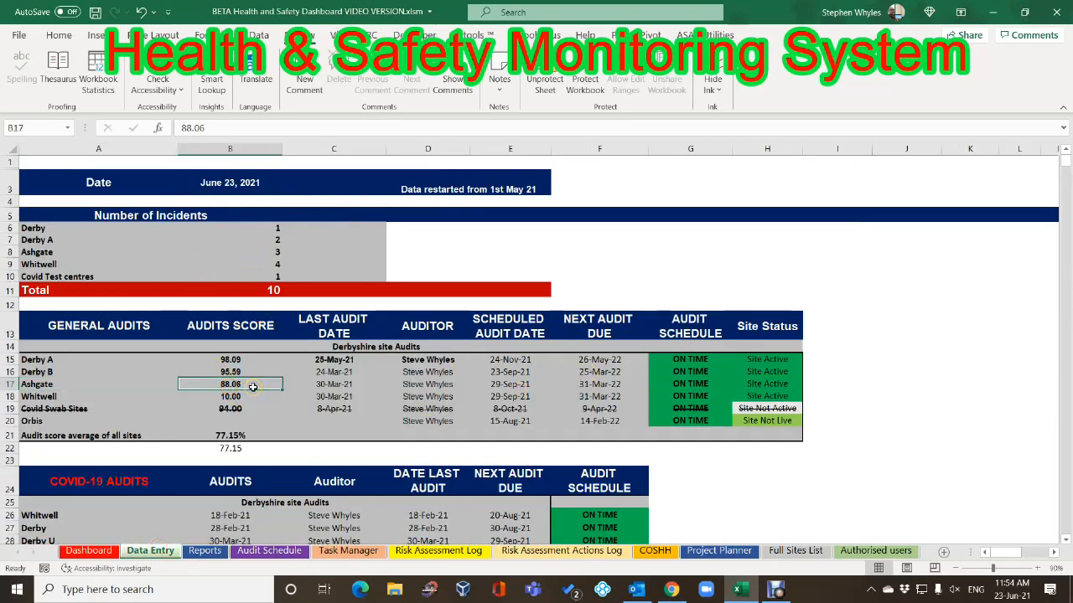
left_click(432, 385)
left_click(472, 385)
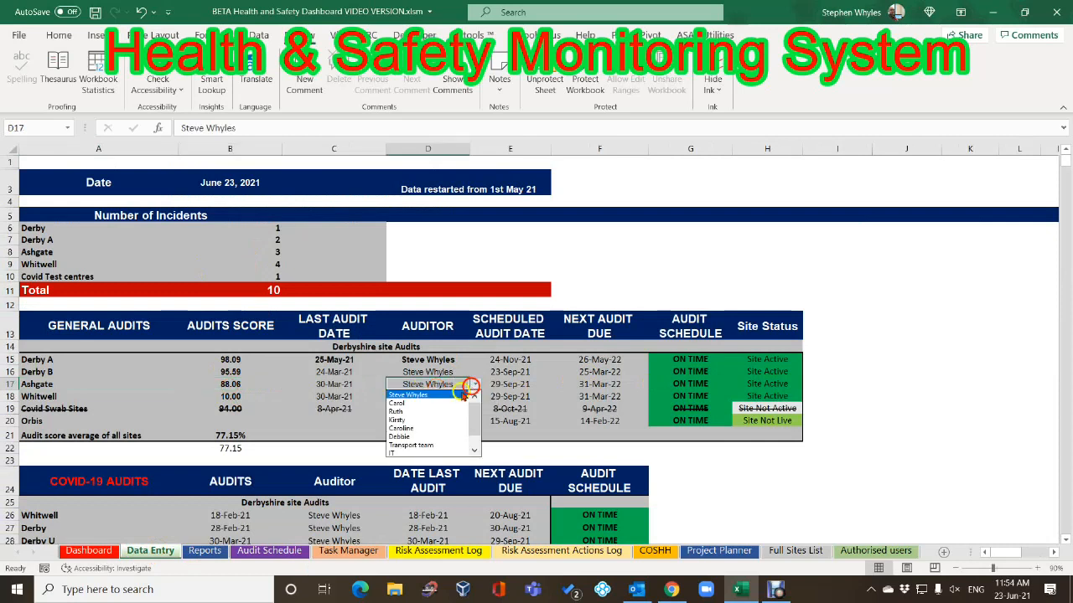
left_click(417, 412)
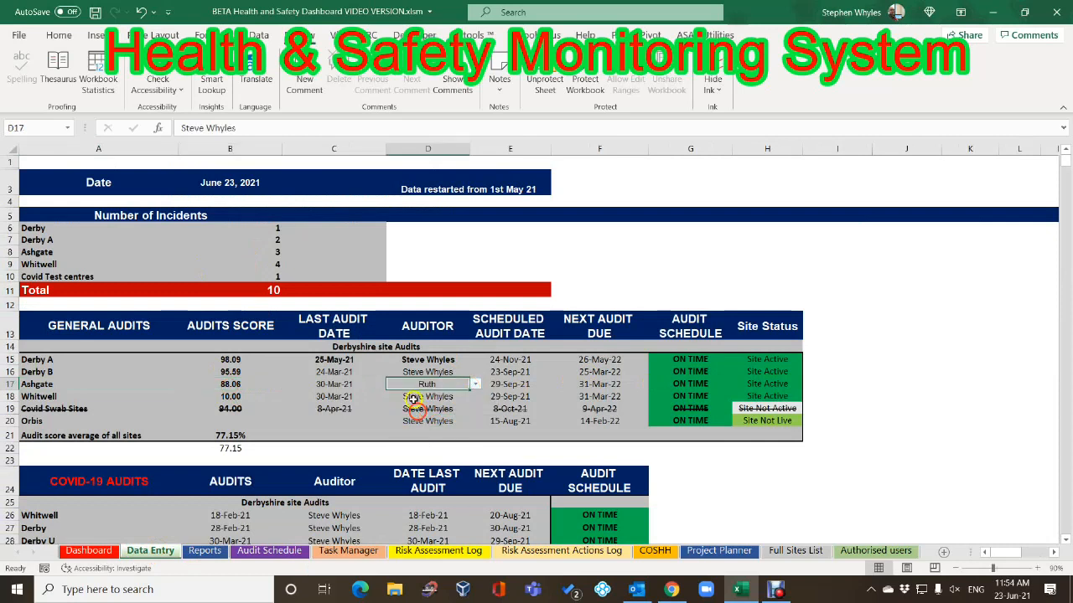
Set Ashgate's general audit score to 5 and check the Total Audit Status gauge on the Dashboard
left_click(238, 387)
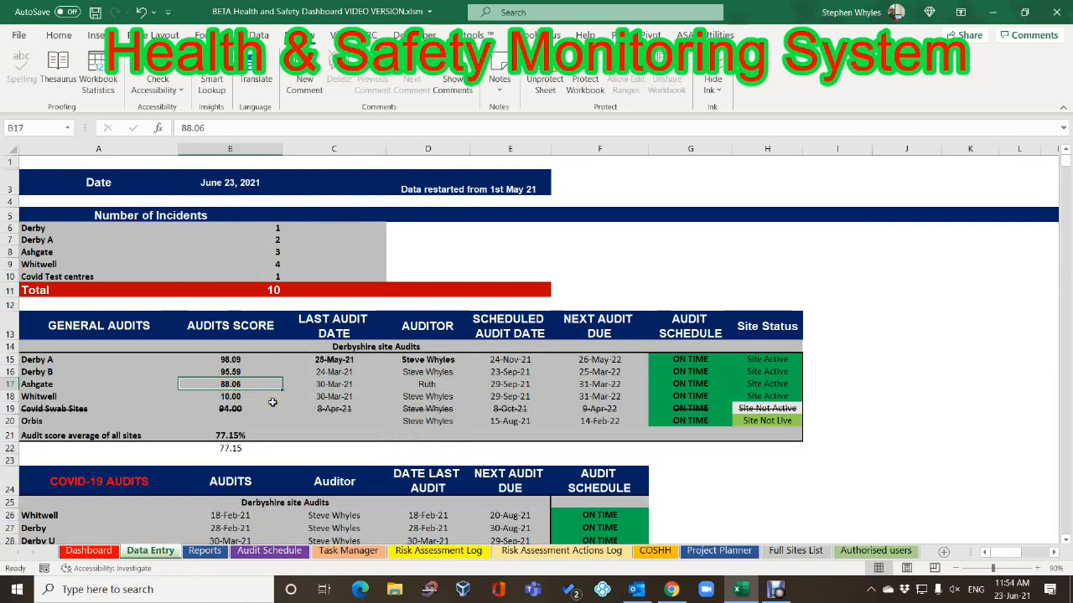
type("5")
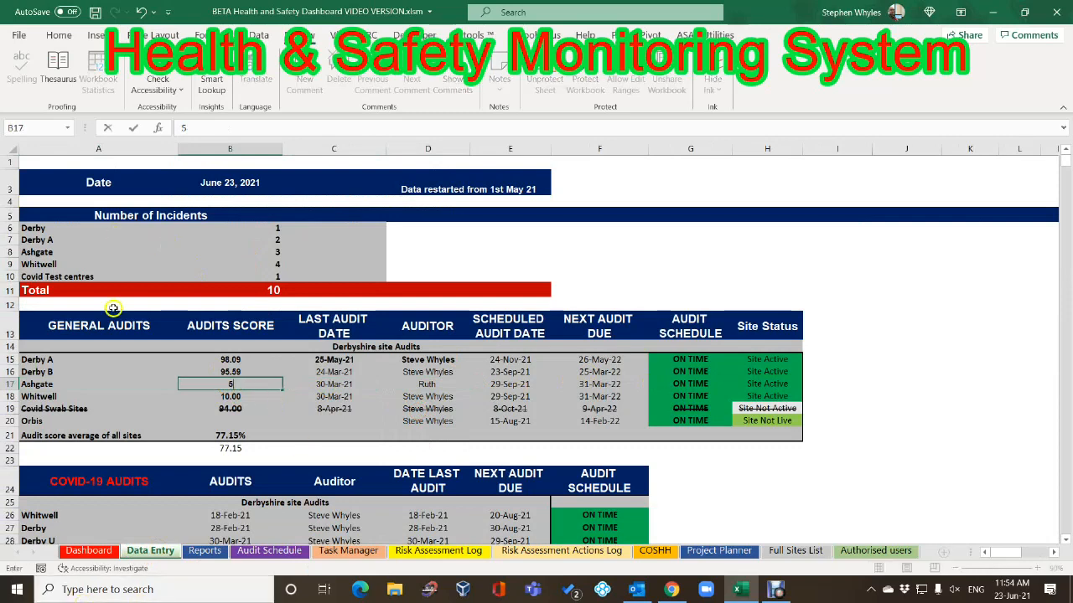
left_click(143, 416)
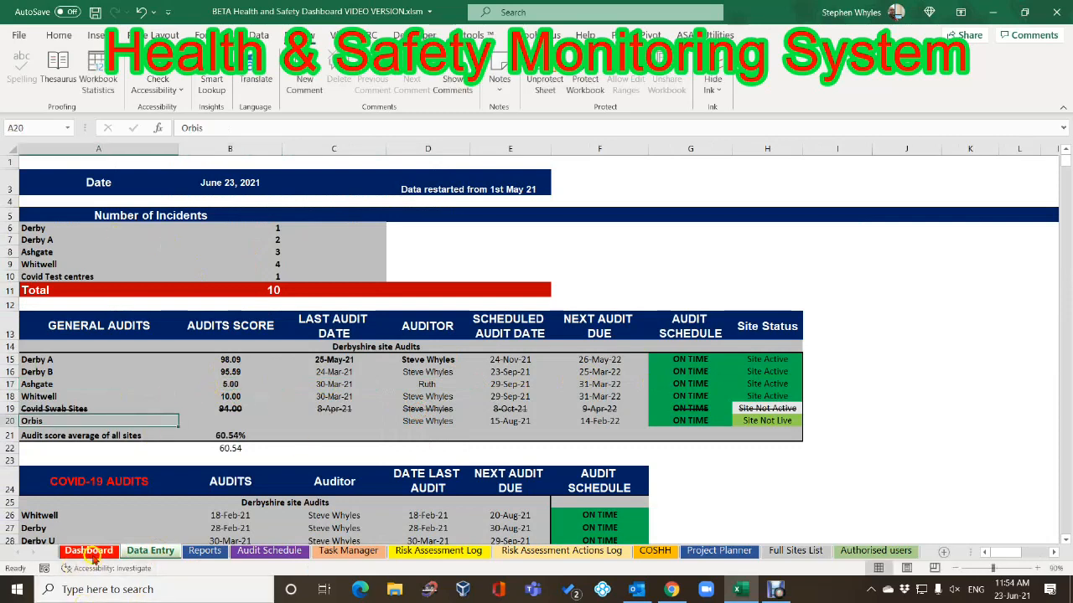
left_click(93, 550)
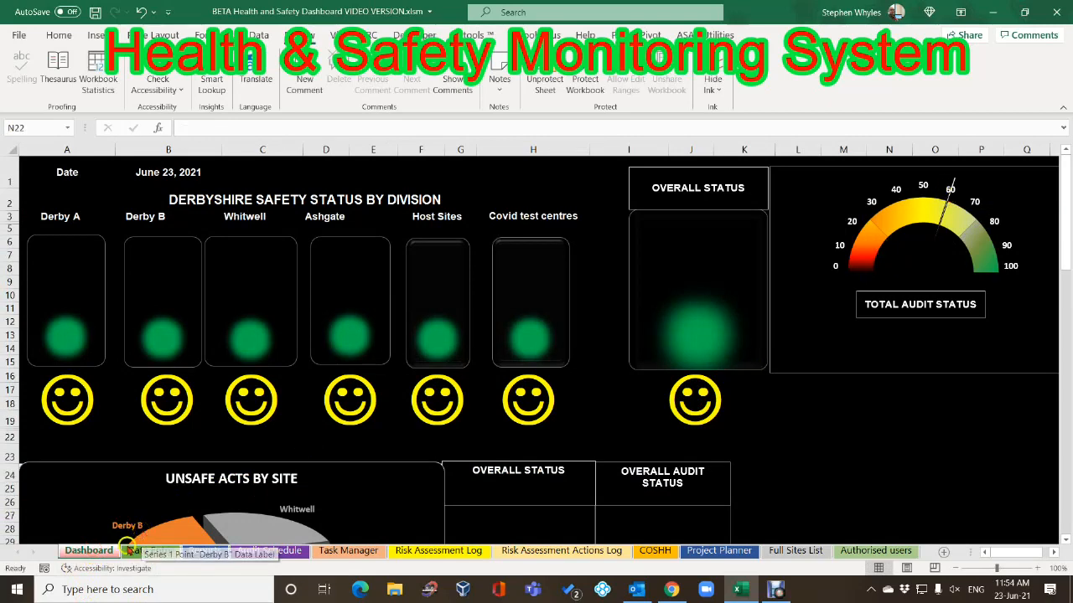
Compare the Dashboard's Overall Status and Overall Audit Status lights with the Total Audit Status gauge
left_click(150, 550)
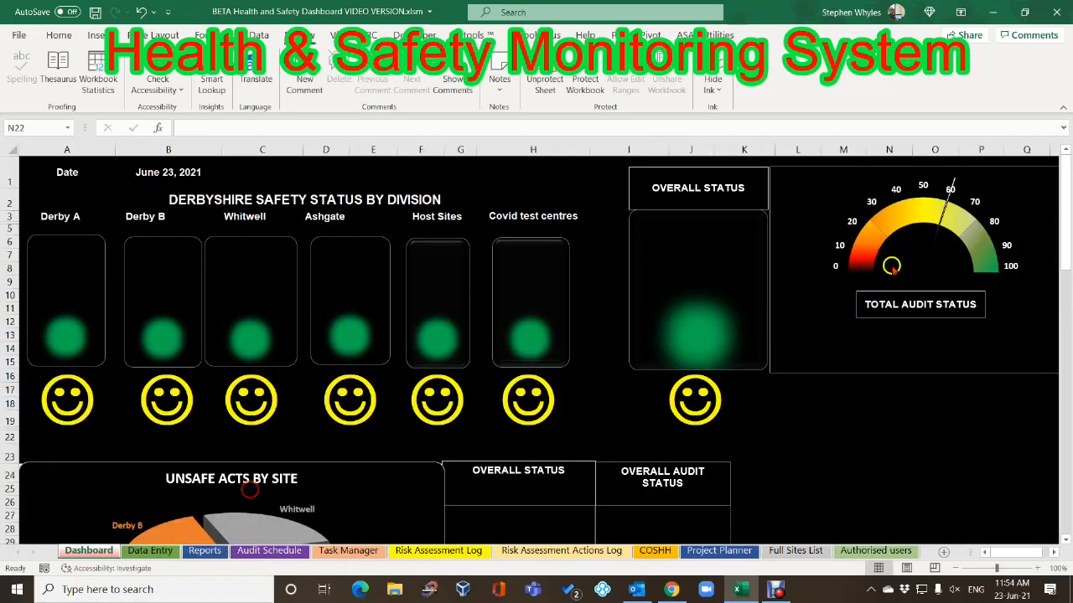
left_click(99, 552)
scroll(729, 440, "down", 4)
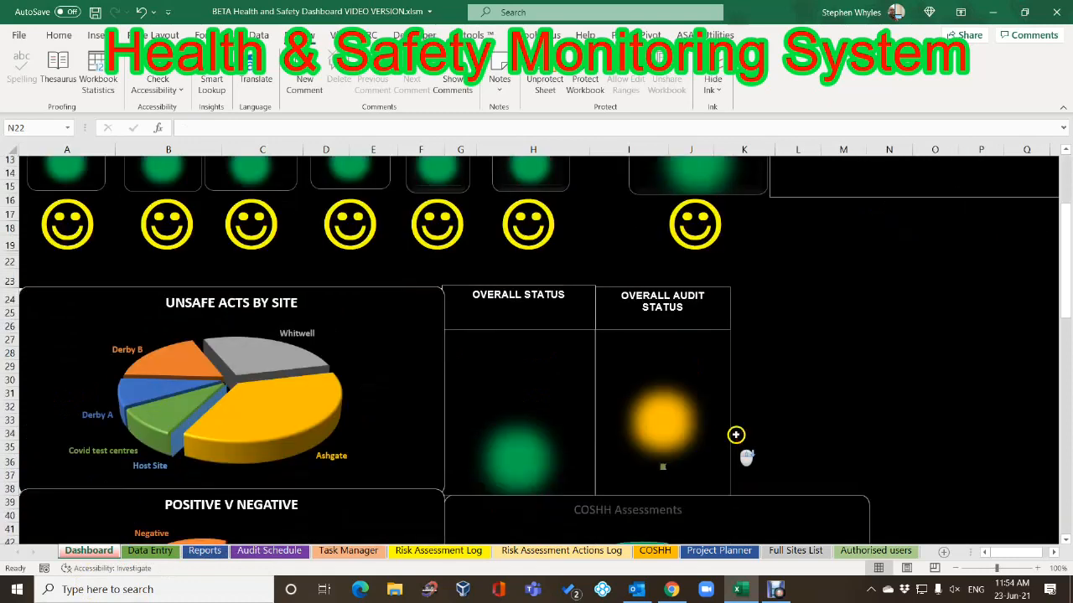
scroll(749, 411, "up", 2)
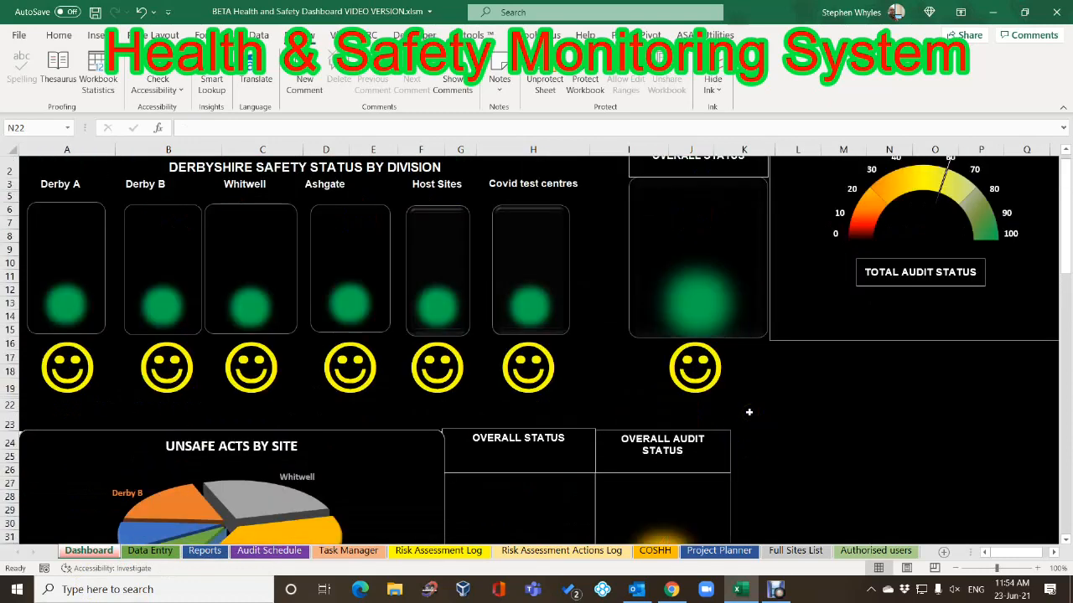
scroll(722, 432, "down", 1)
scroll(718, 444, "up", 2)
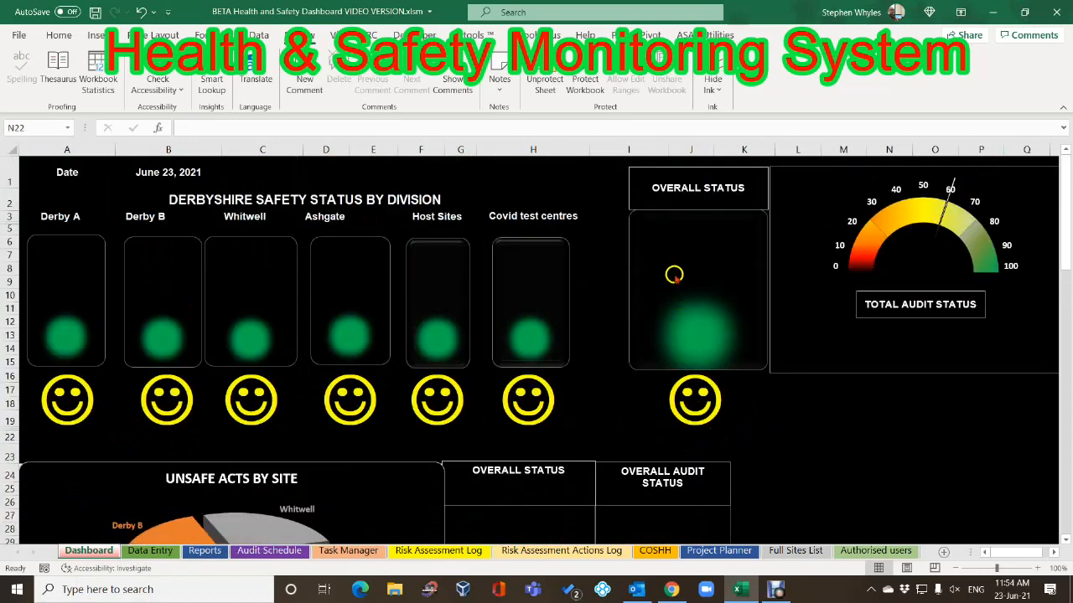
mouse_move(701, 325)
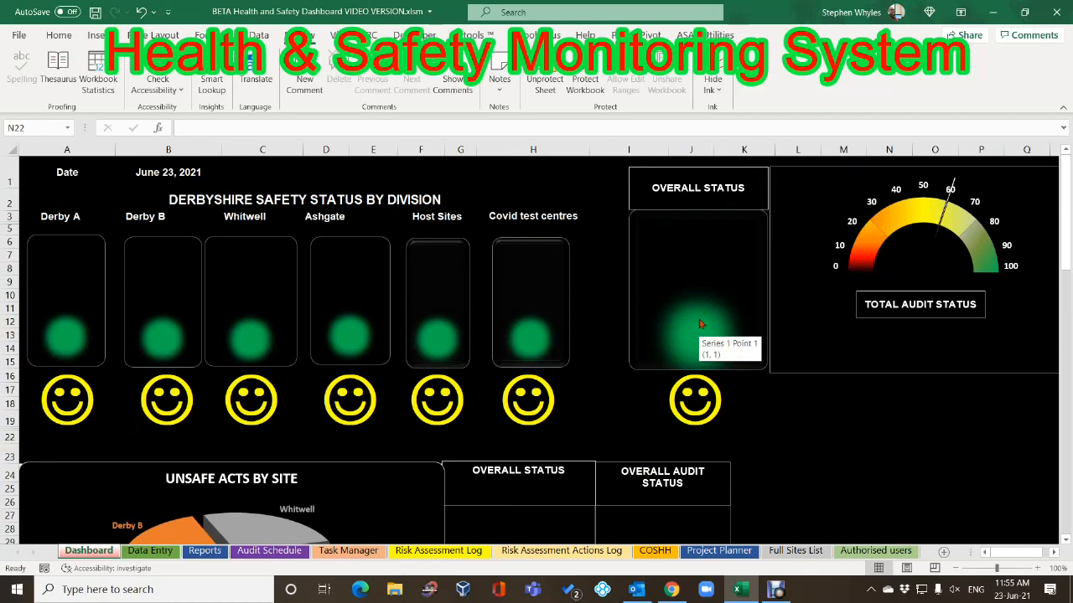
scroll(694, 411, "down", 4)
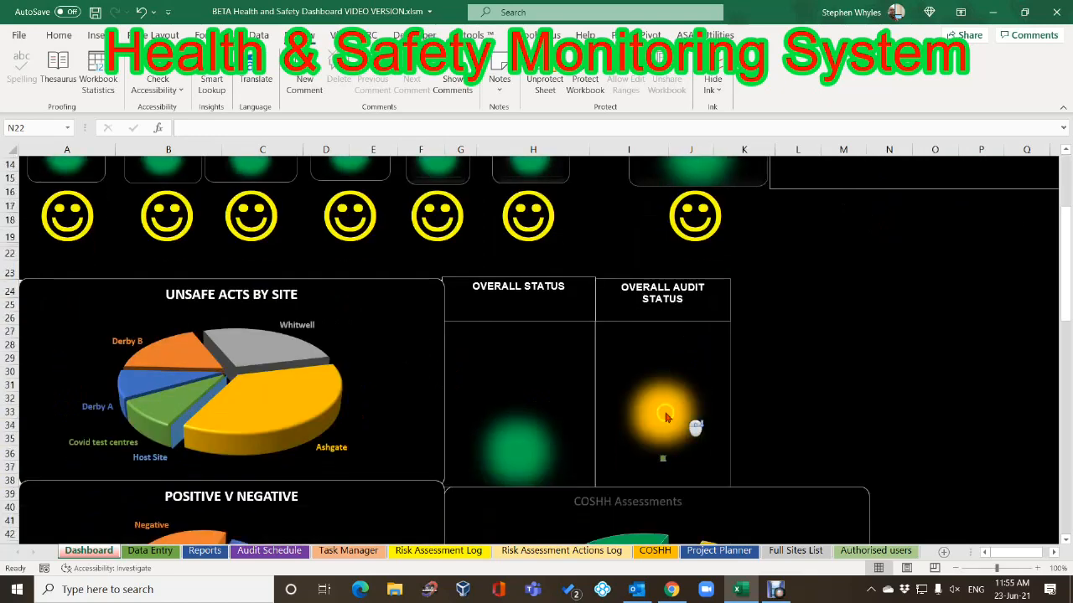
left_click(666, 420)
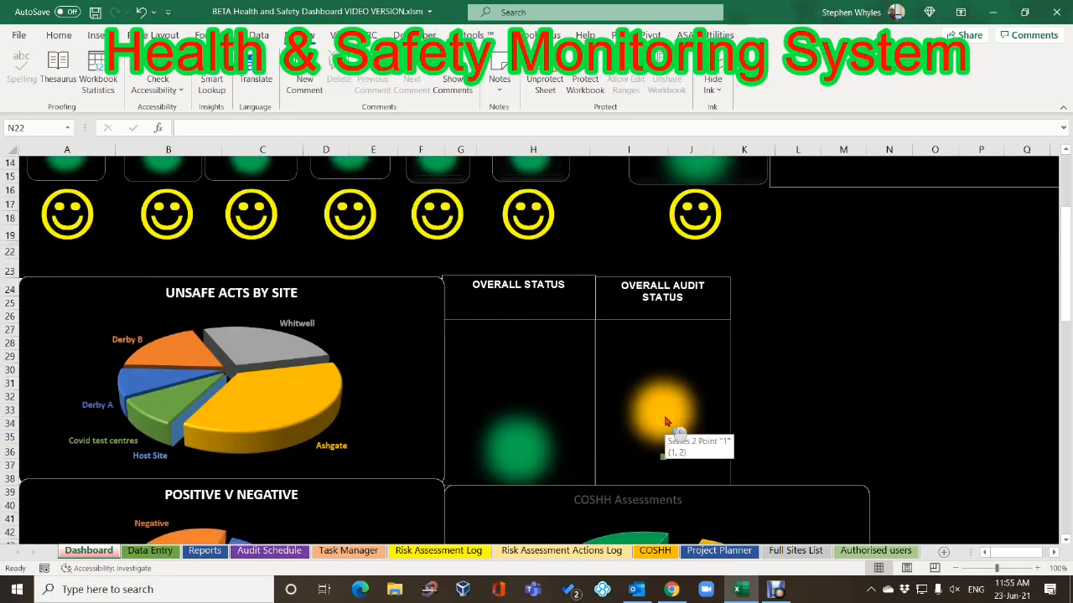
scroll(666, 420, "up", 3)
scroll(670, 421, "up", 2)
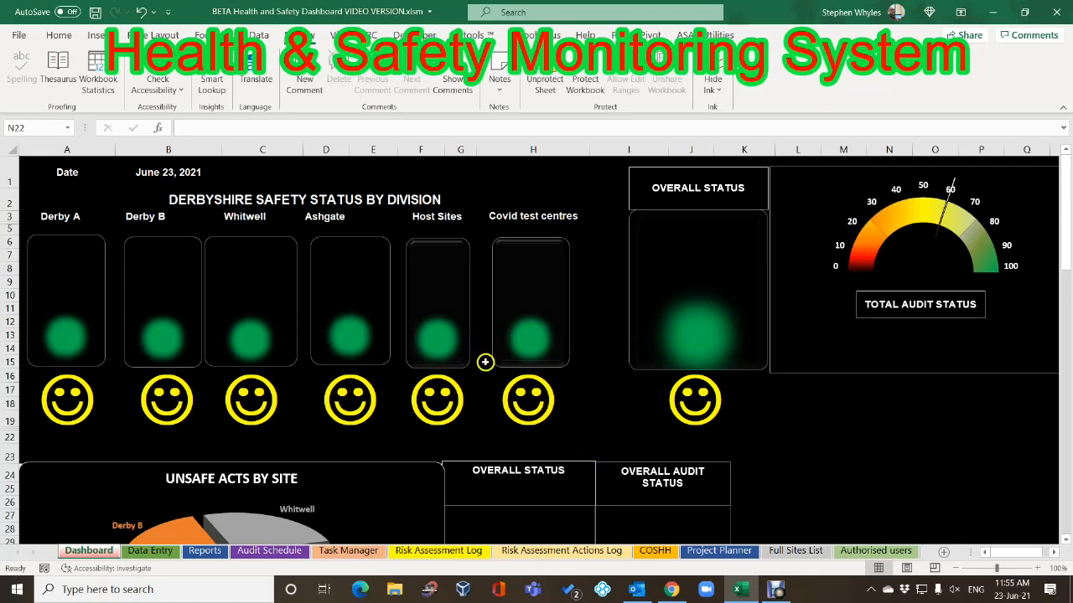
scroll(503, 495, "down", 3)
scroll(314, 311, "up", 2)
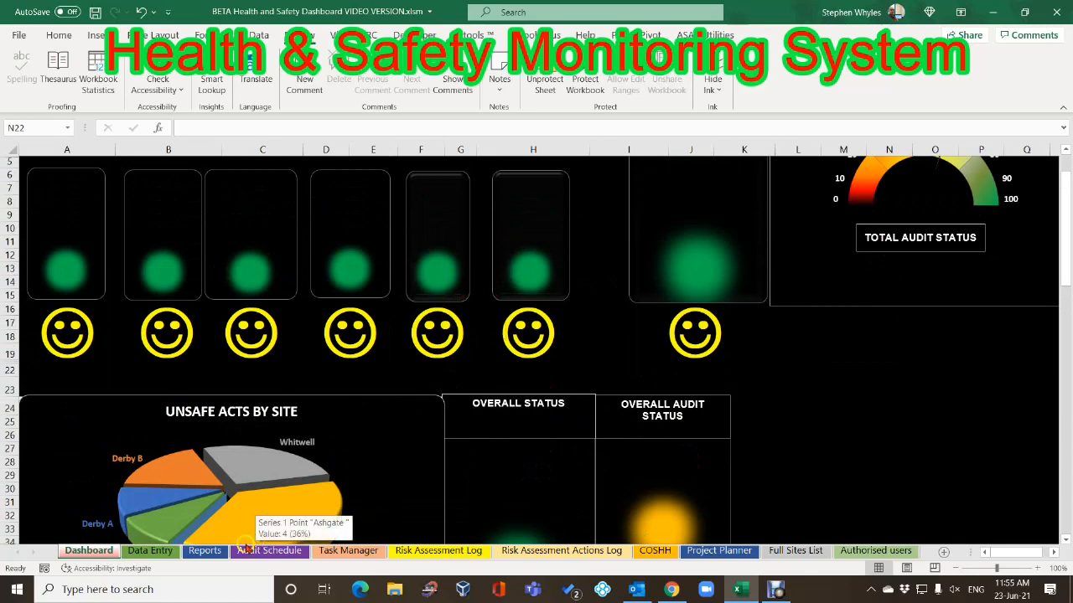
Set the general audit scores of Derby B and Derby A to 10 on Data Entry
left_click(150, 552)
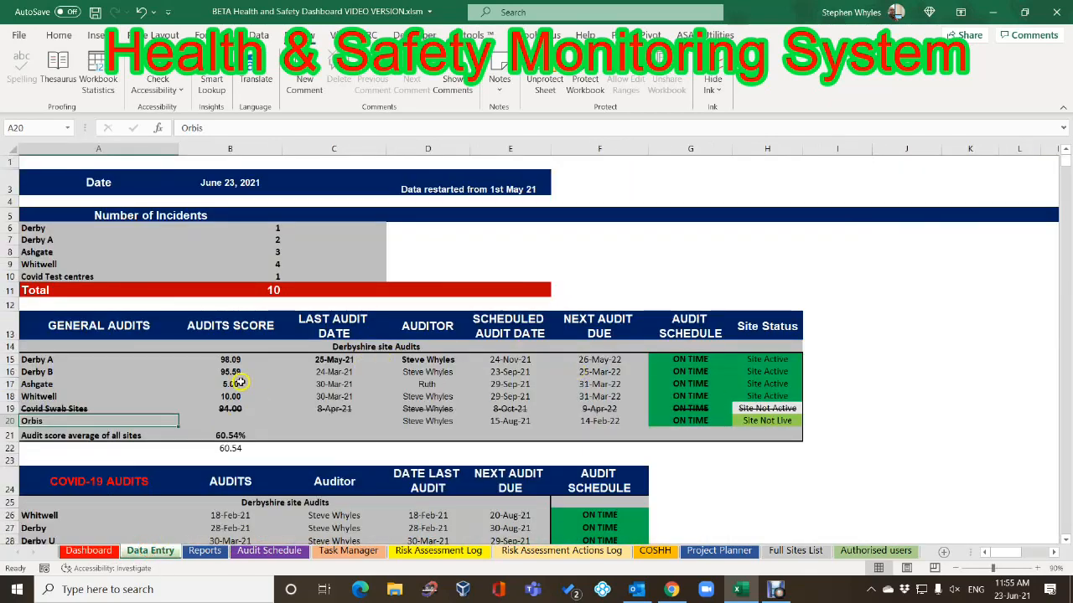
left_click(238, 371)
type("10")
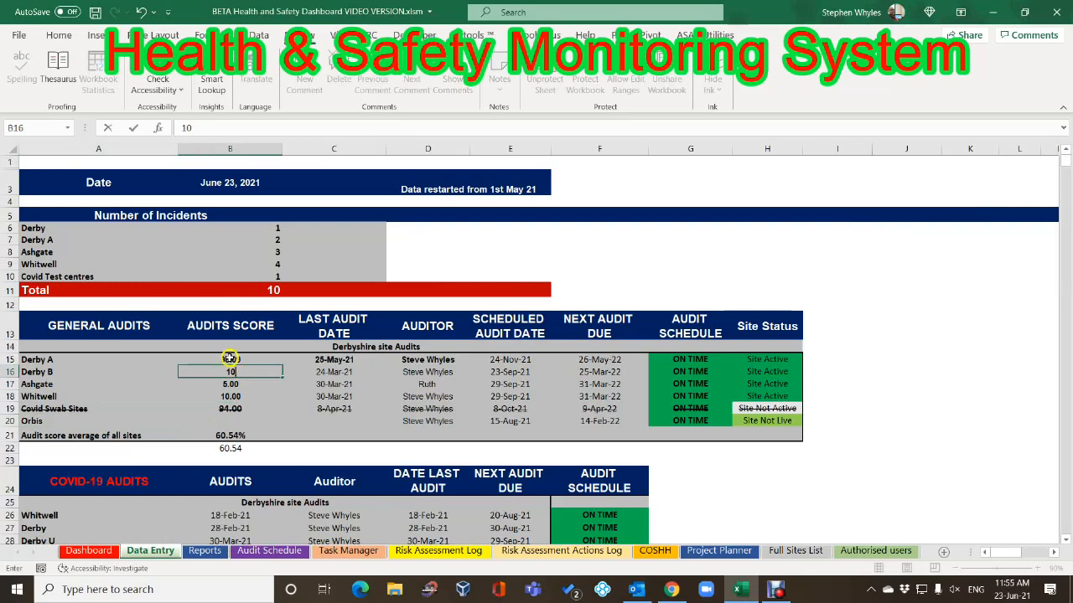
left_click(230, 358)
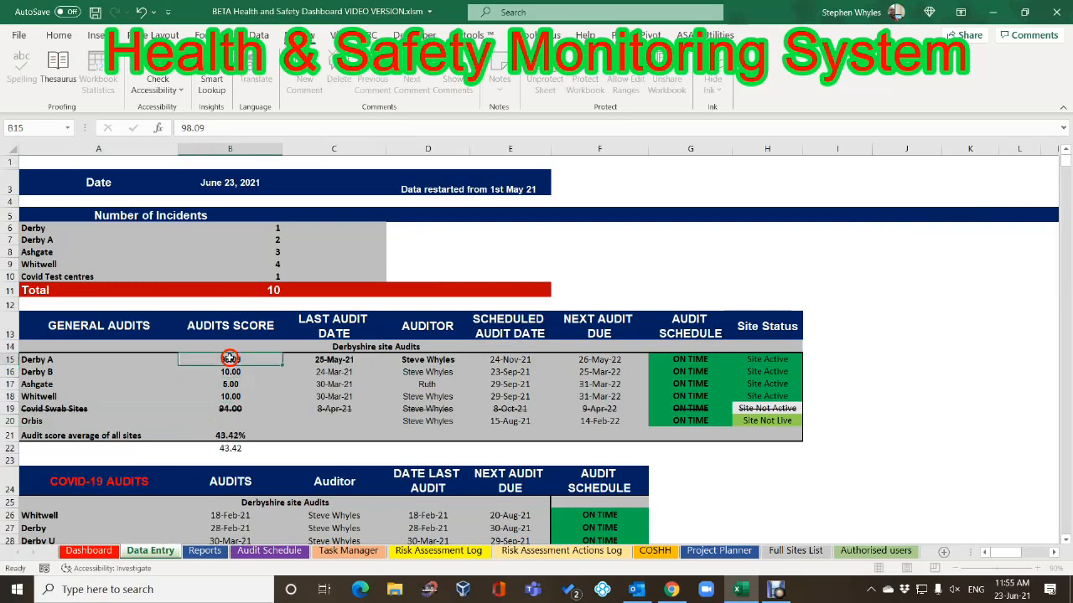
type("10")
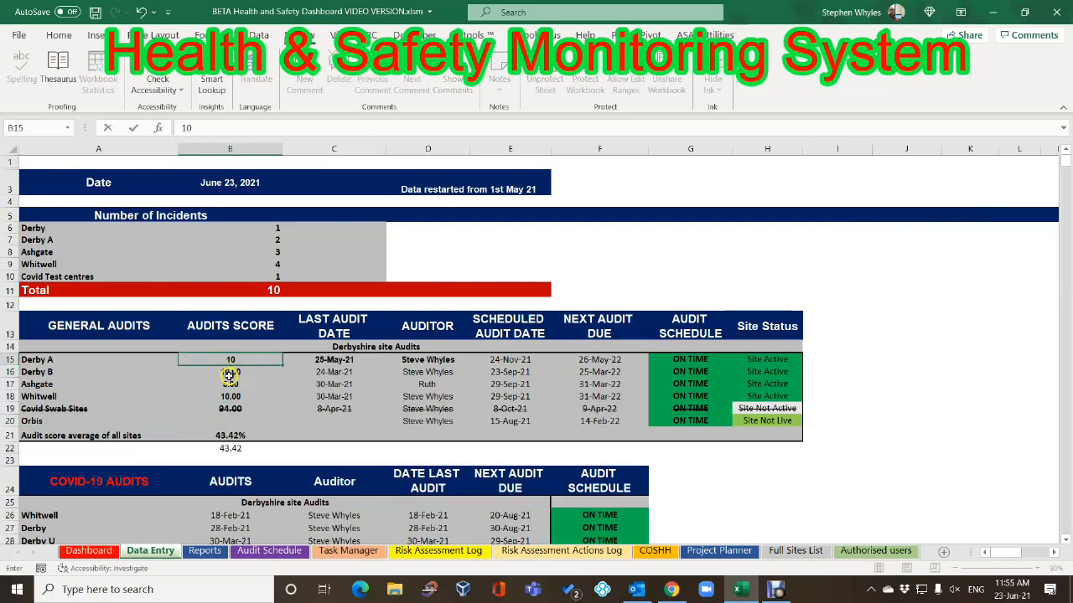
left_click(289, 421)
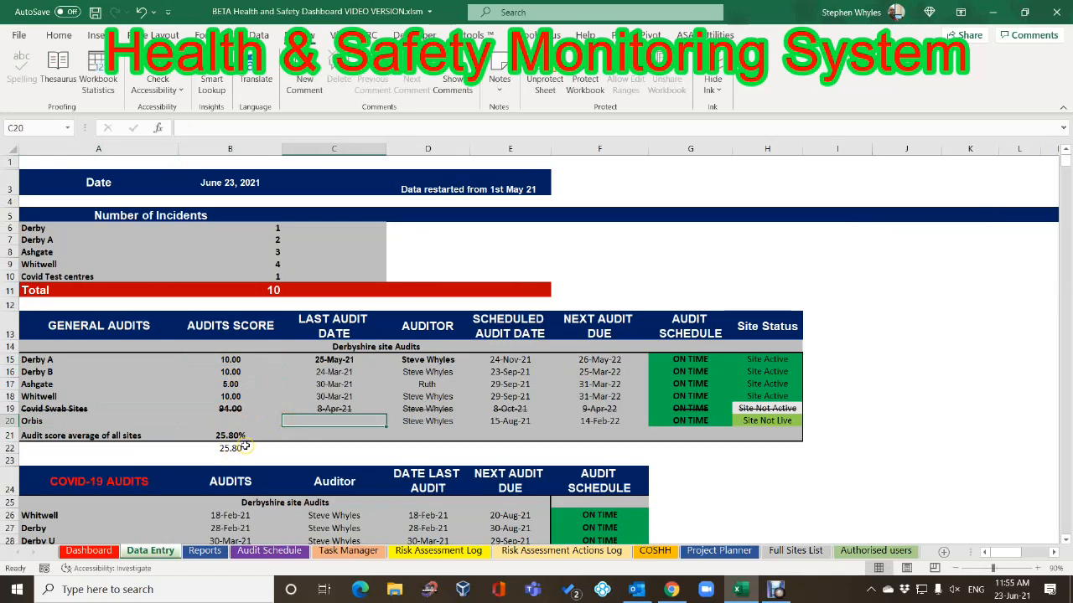
Examine the Dashboard's Total Audit Status gauge and Overall Audit Status light for the effect of the lowered Derby scores
left_click(93, 553)
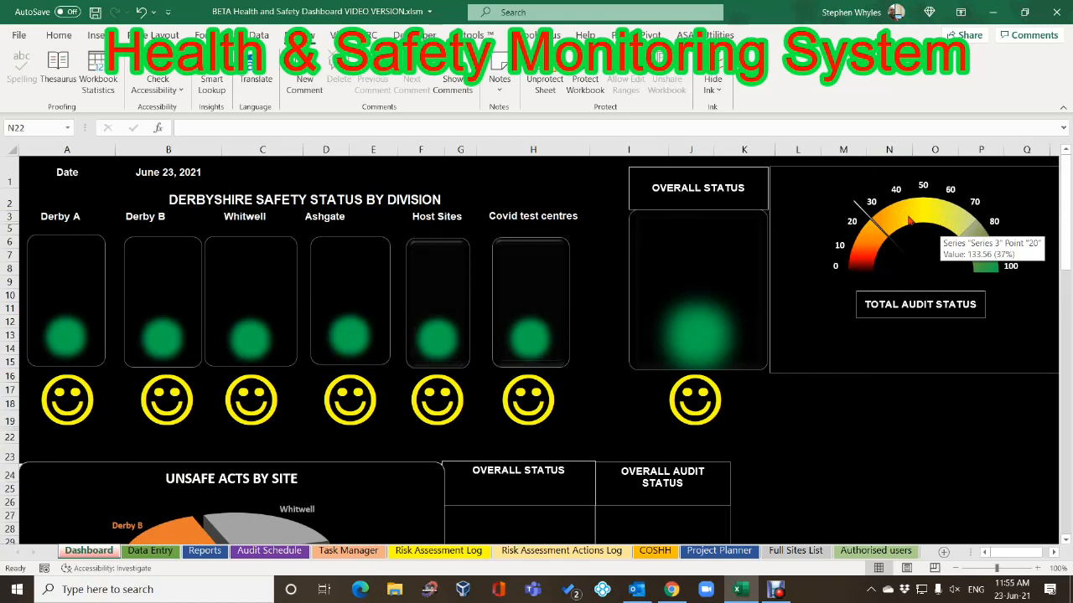
left_click(911, 301)
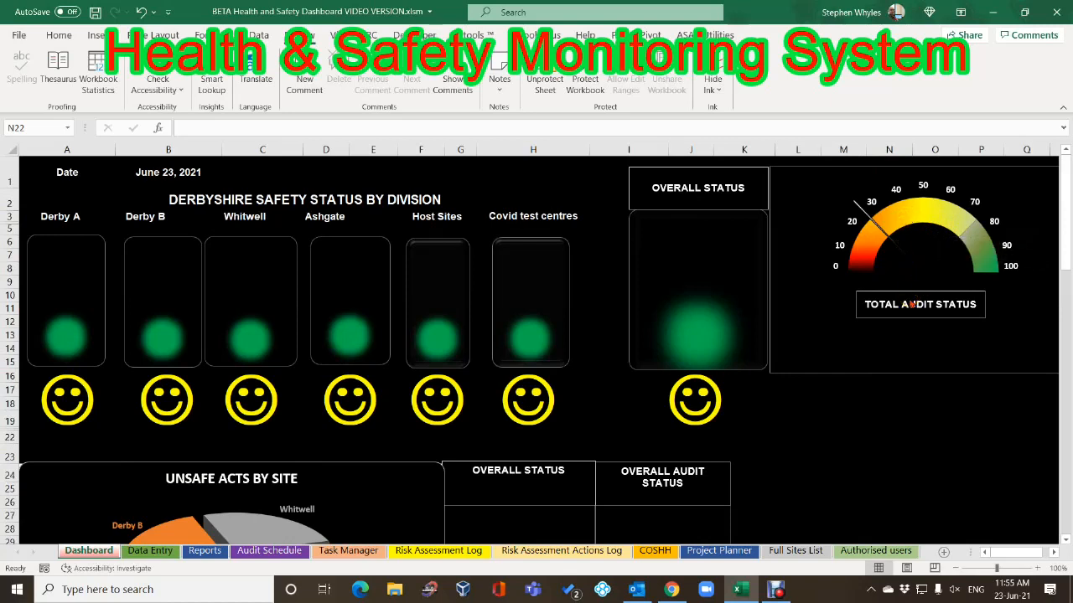
mouse_move(884, 231)
scroll(828, 403, "down", 2)
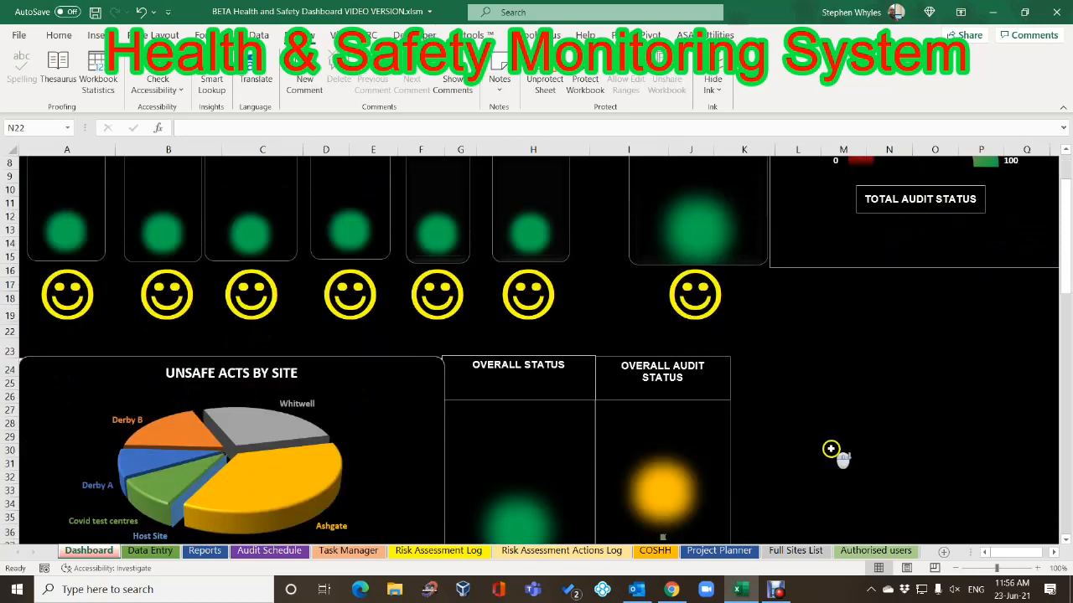
scroll(830, 449, "down", 1)
scroll(740, 433, "down", 1)
mouse_move(661, 418)
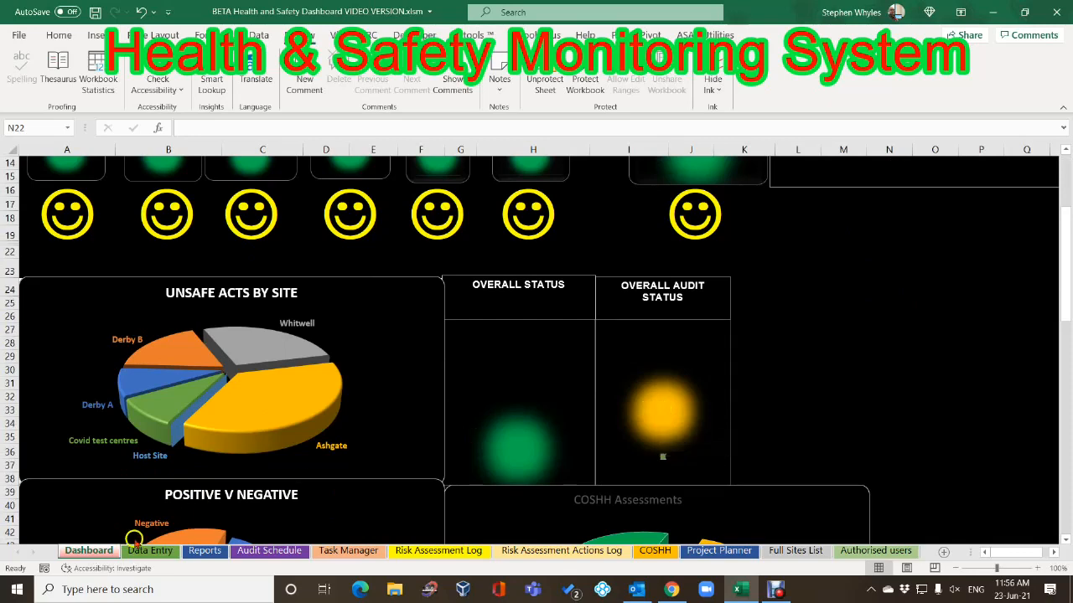
Set the general audit scores of Derby B, Derby A and Whitwell to 1 on Data Entry
left_click(139, 557)
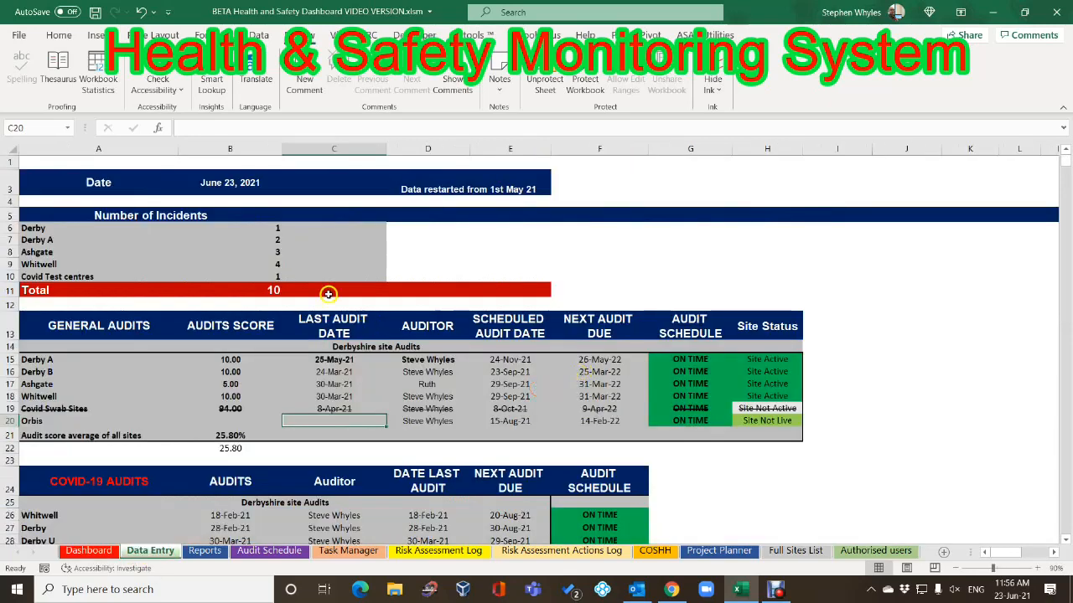
left_click(233, 374)
type("1")
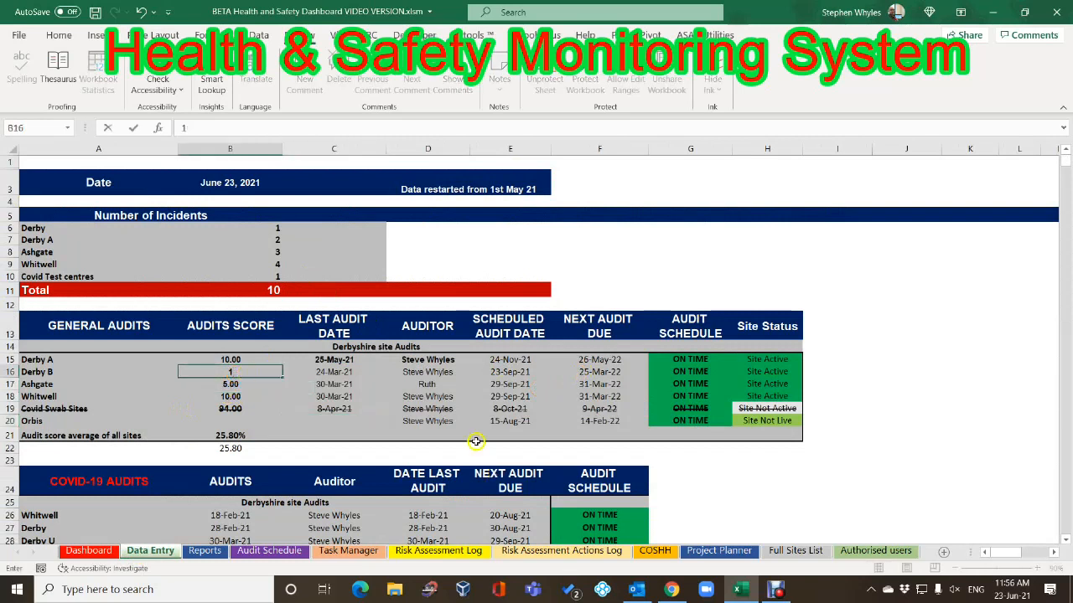
left_click(231, 359)
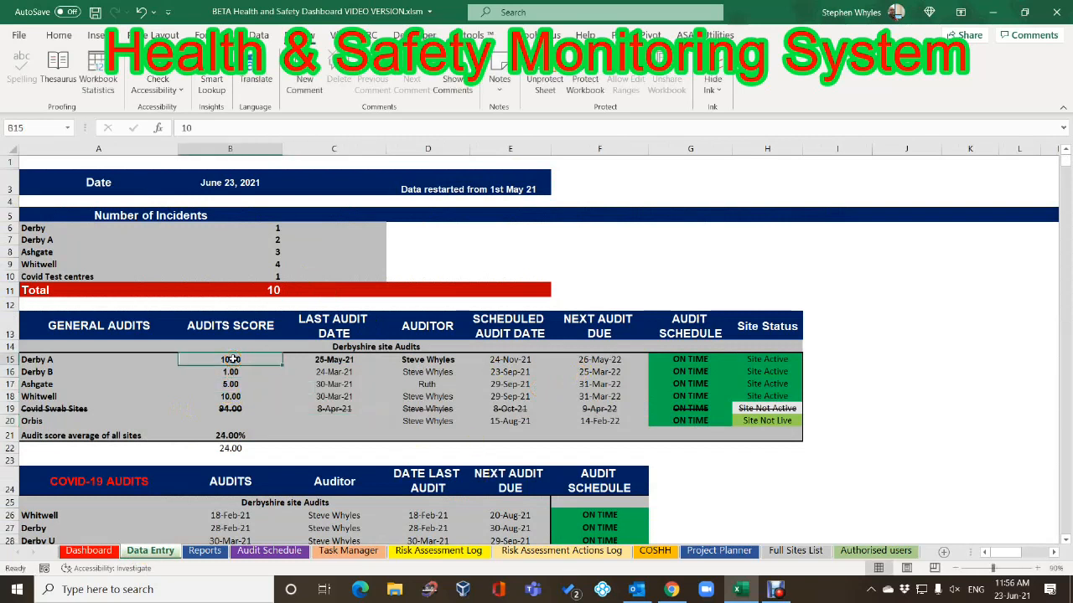
type("1")
left_click(290, 408)
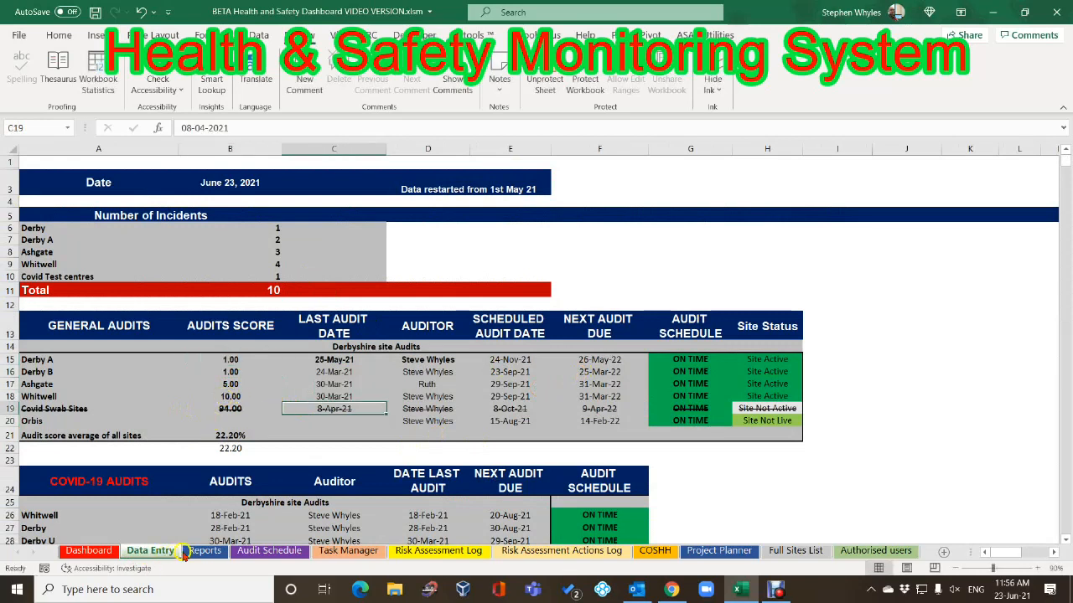
left_click(236, 398)
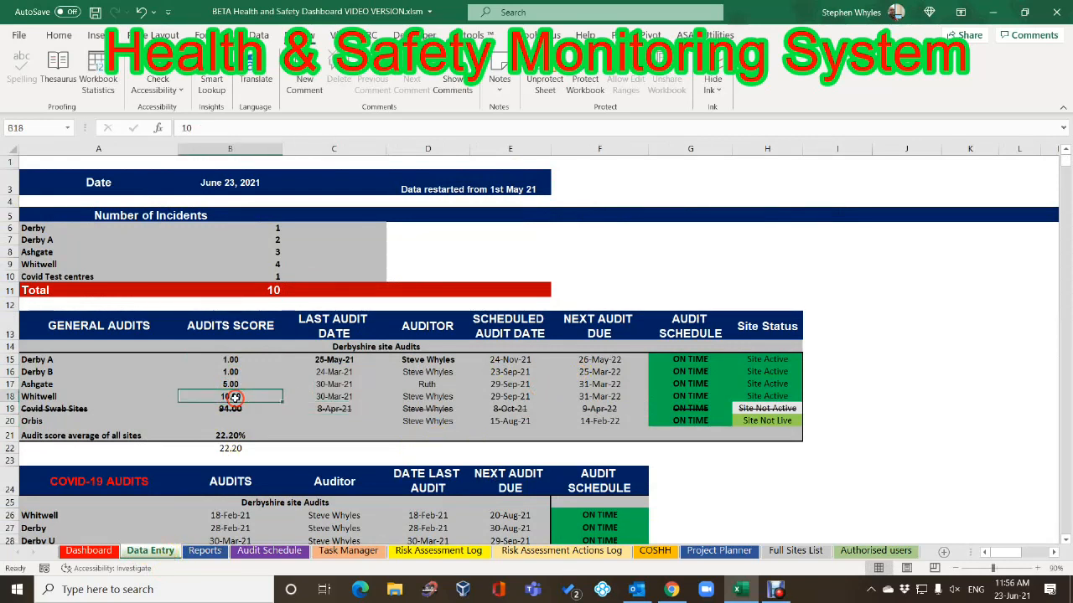
type("1")
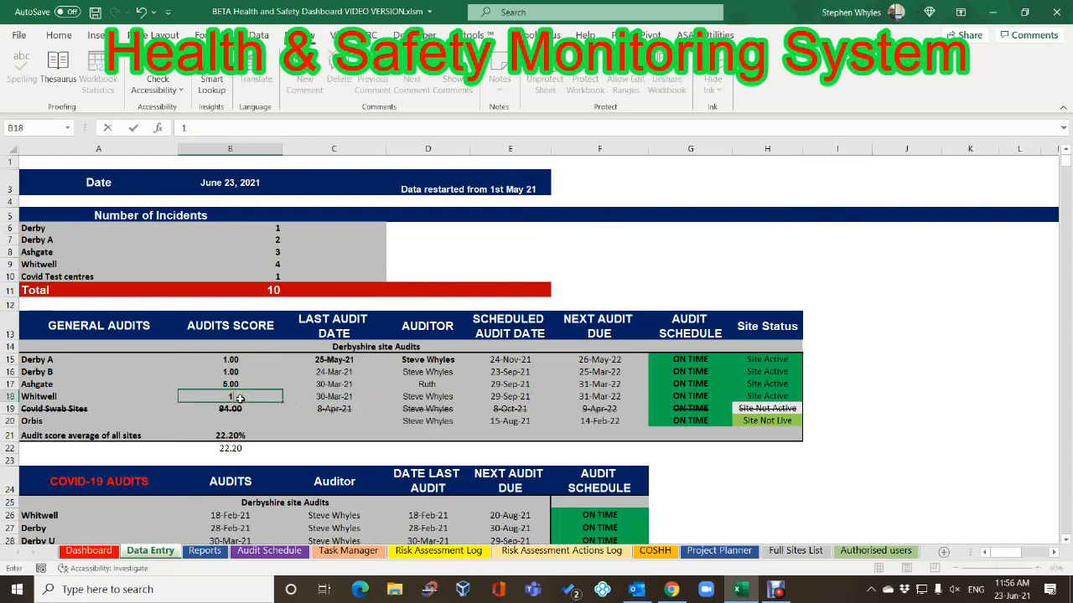
left_click(290, 400)
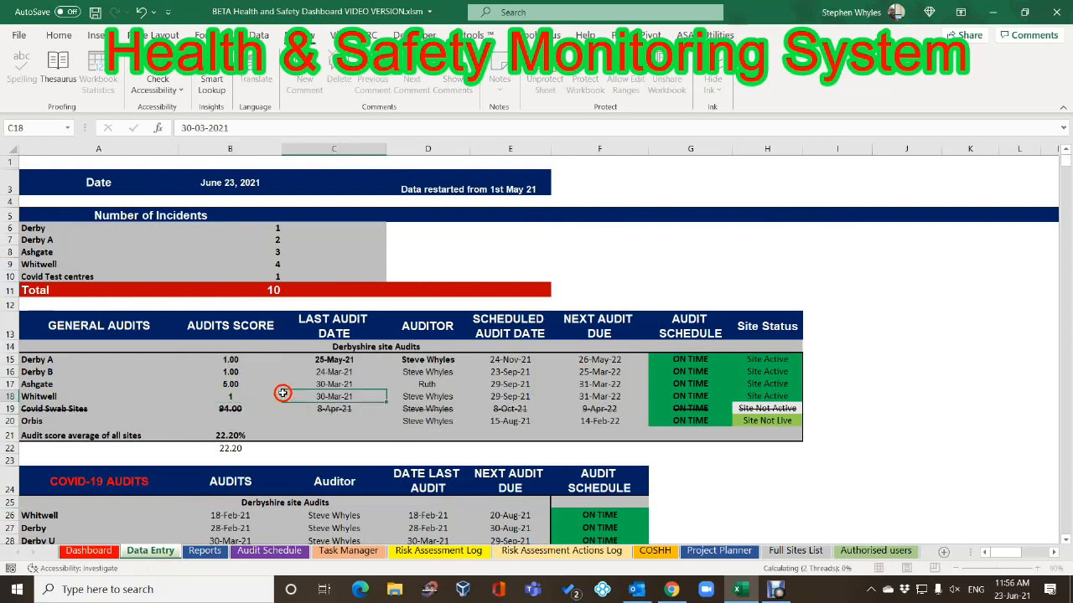
Set the general audit scores of Ashgate to 1 and Covid Swab Sites to 45 on Data Entry
left_click(236, 383)
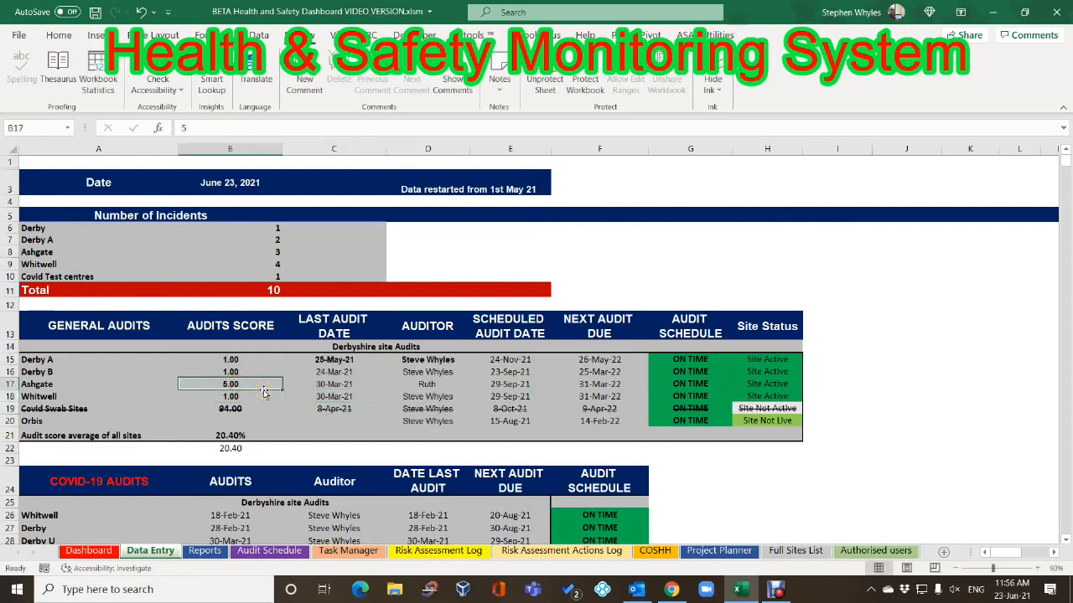
type("1")
left_click(286, 423)
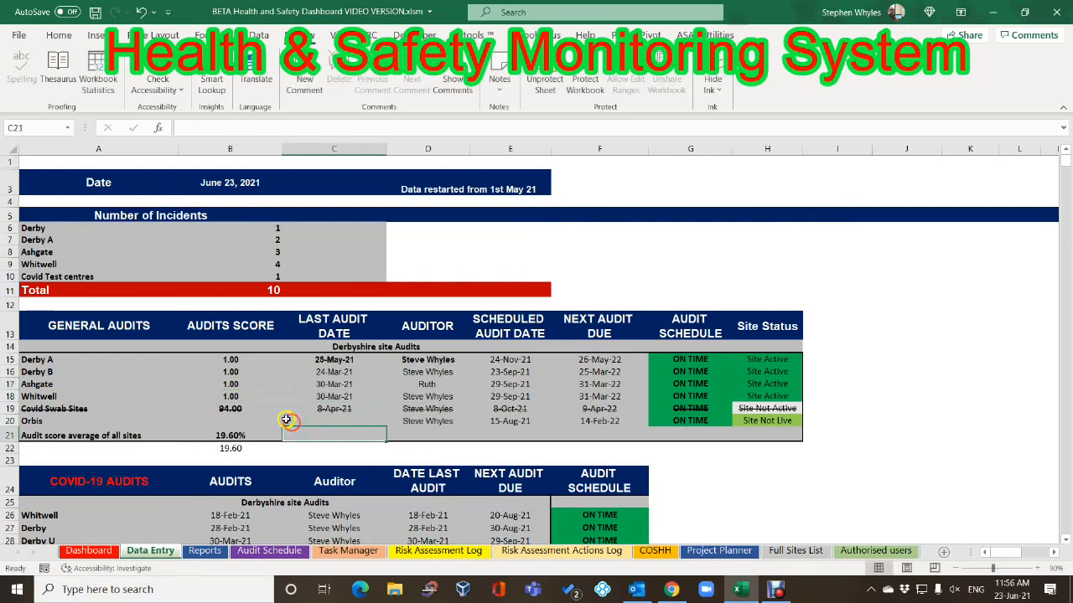
left_click(223, 410)
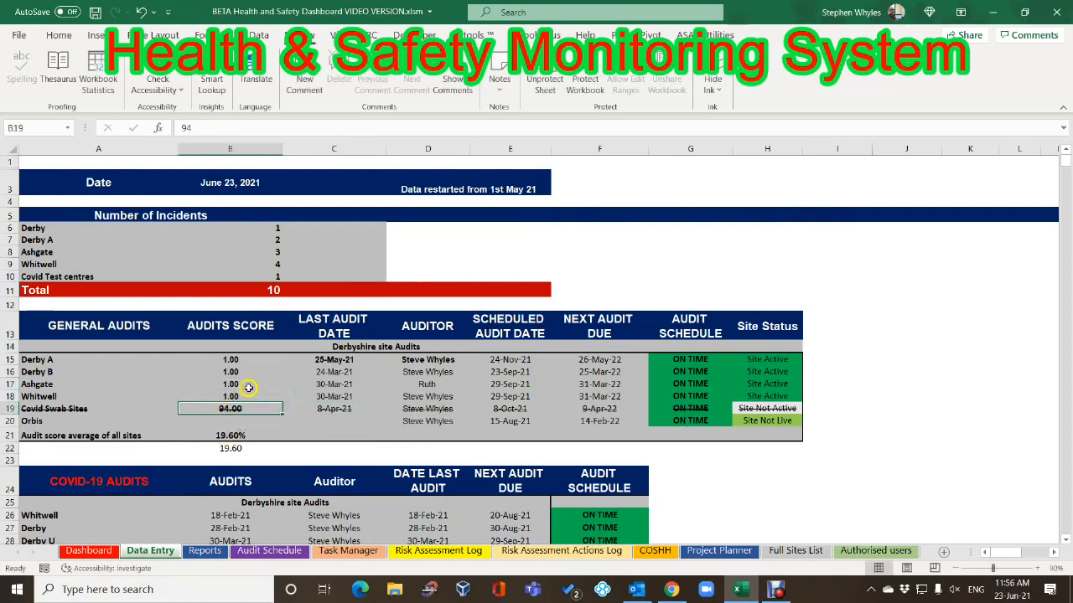
type("45")
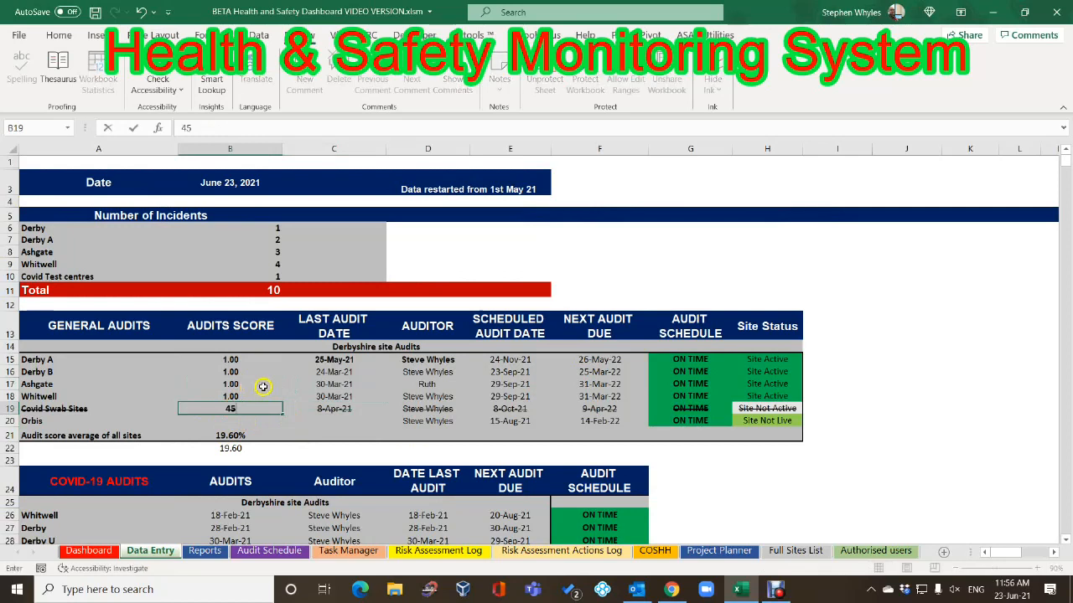
left_click(249, 387)
Check the Dashboard's Total Audit Status gauge and Overall Audit Status light against the lowered Ashgate and Covid Swab Sites scores
left_click(88, 550)
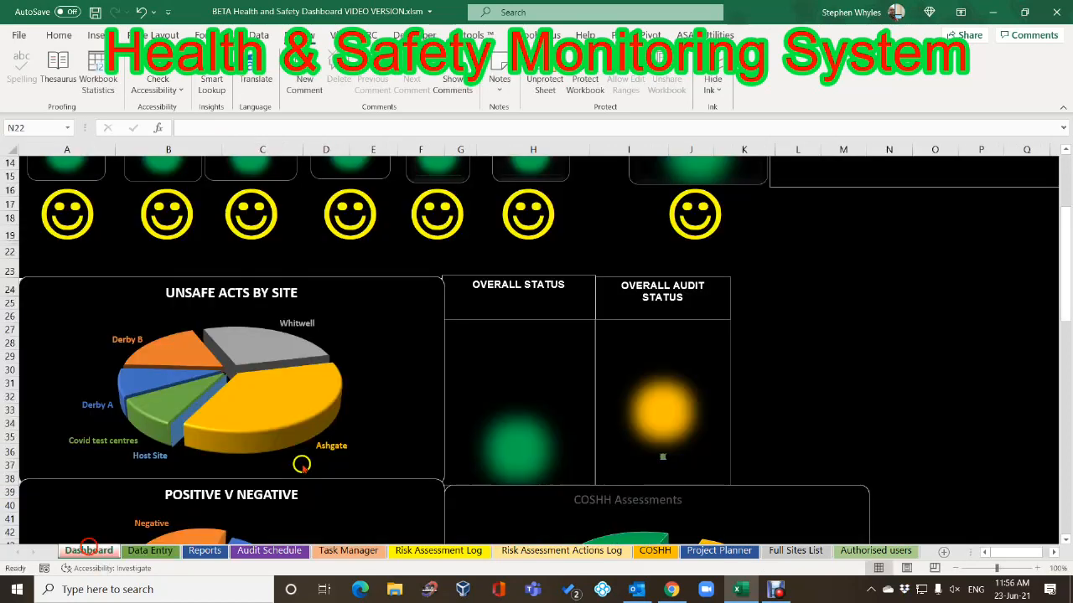
scroll(982, 421, "up", 5)
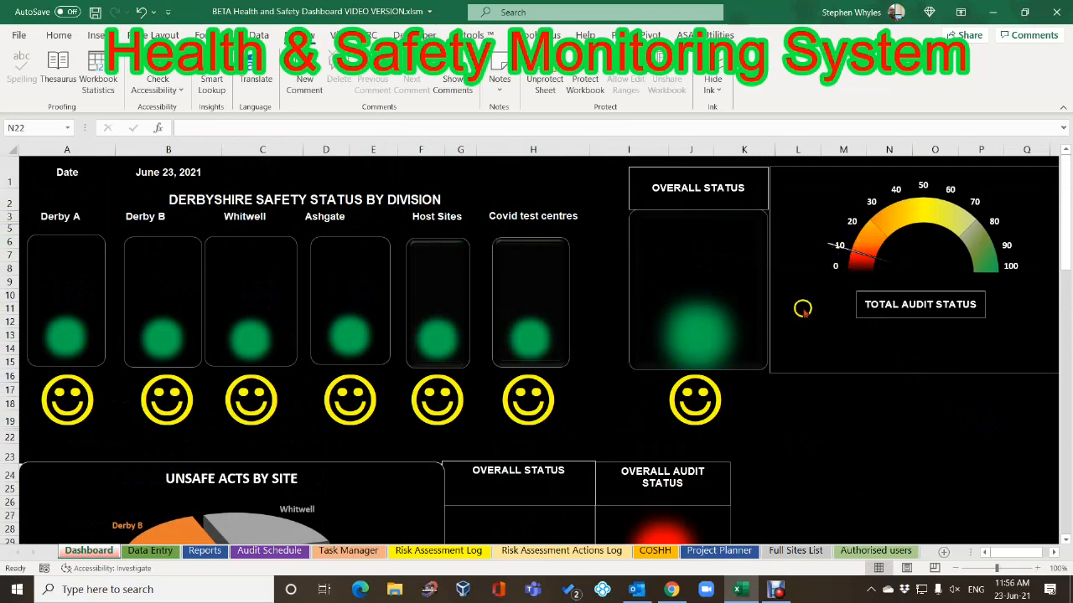
scroll(796, 335, "down", 2)
scroll(671, 442, "down", 2)
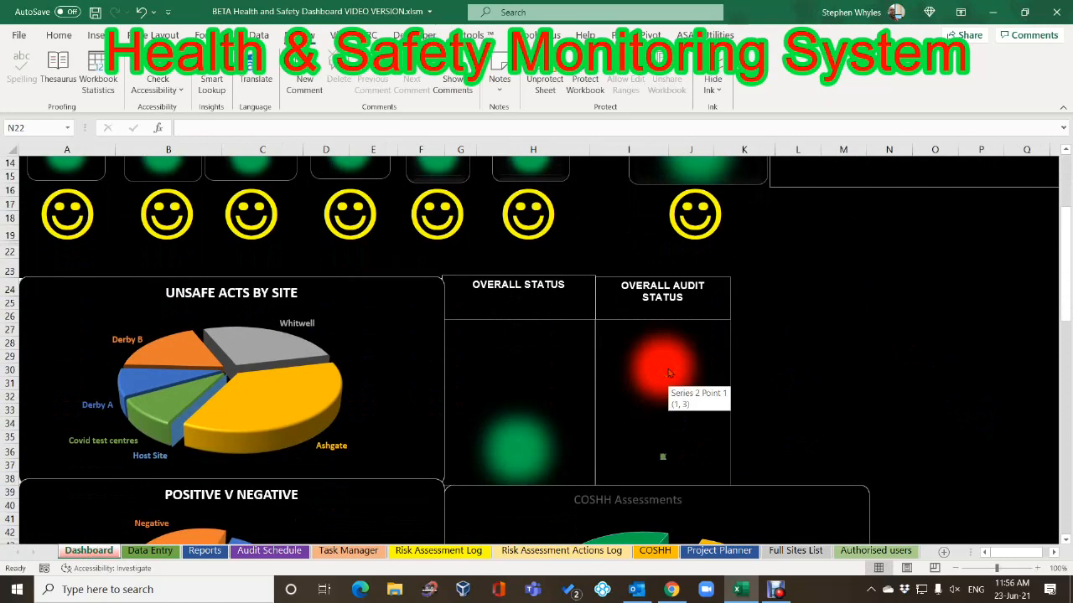
Undo the demonstration changes to the general audit scores of all sites on Data Entry
left_click(150, 551)
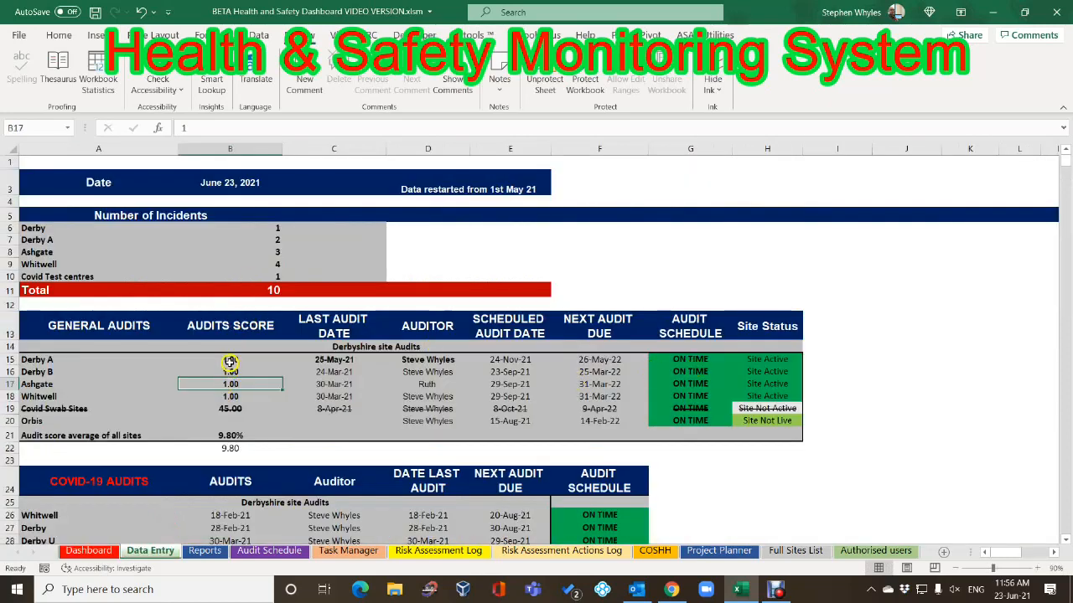
left_click(142, 10)
left_click(143, 10)
left_click(143, 10)
left_click(142, 10)
left_click(143, 10)
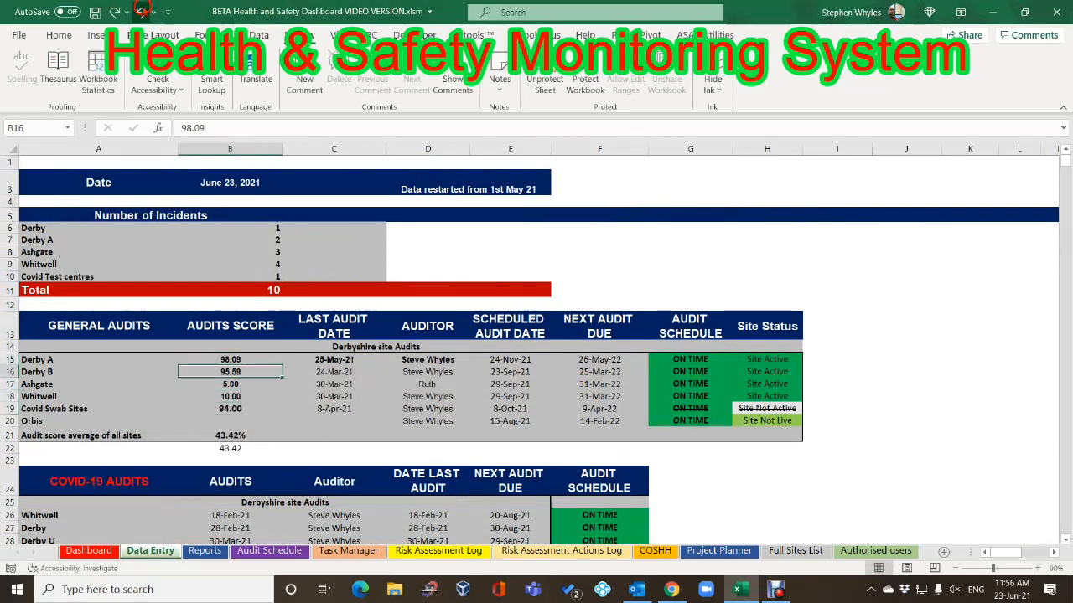
left_click(143, 10)
left_click(142, 10)
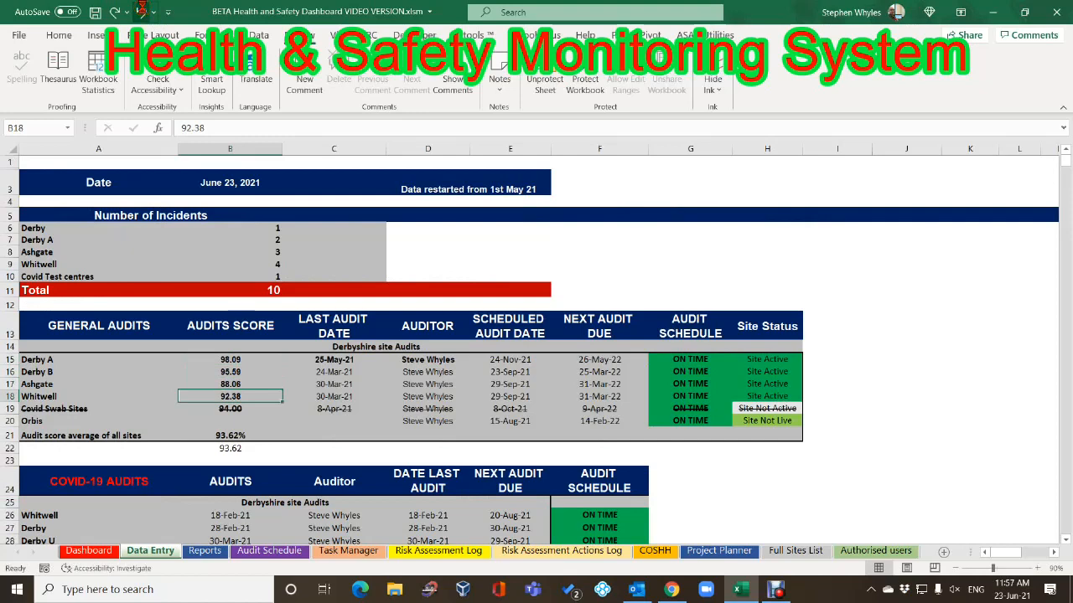
left_click(270, 458)
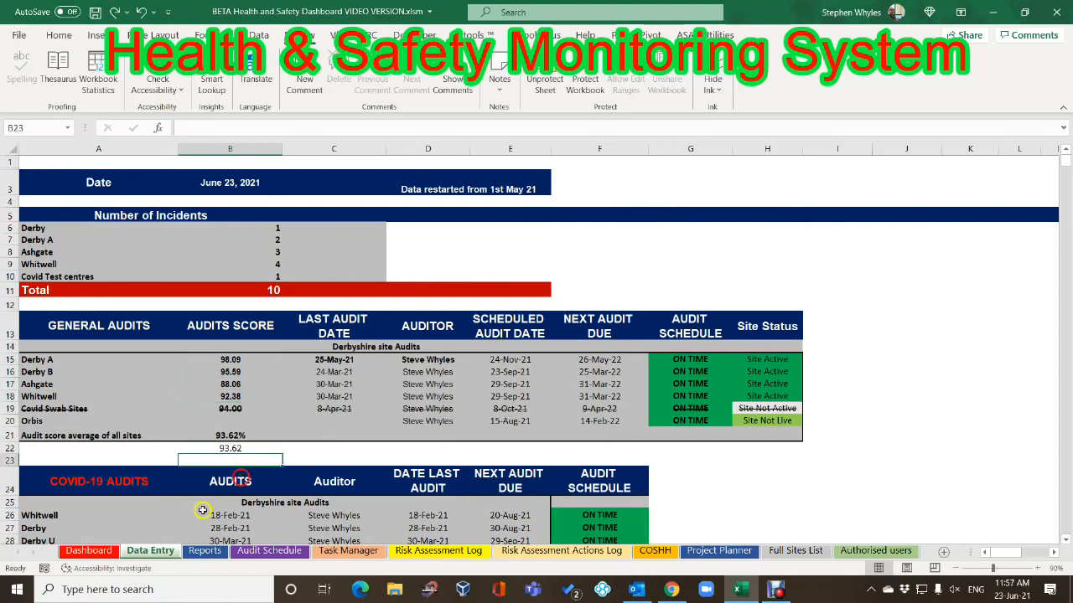
Check the Dashboard's Total Audit Status gauge against the restored audit scores
left_click(87, 550)
scroll(489, 411, "up", 5)
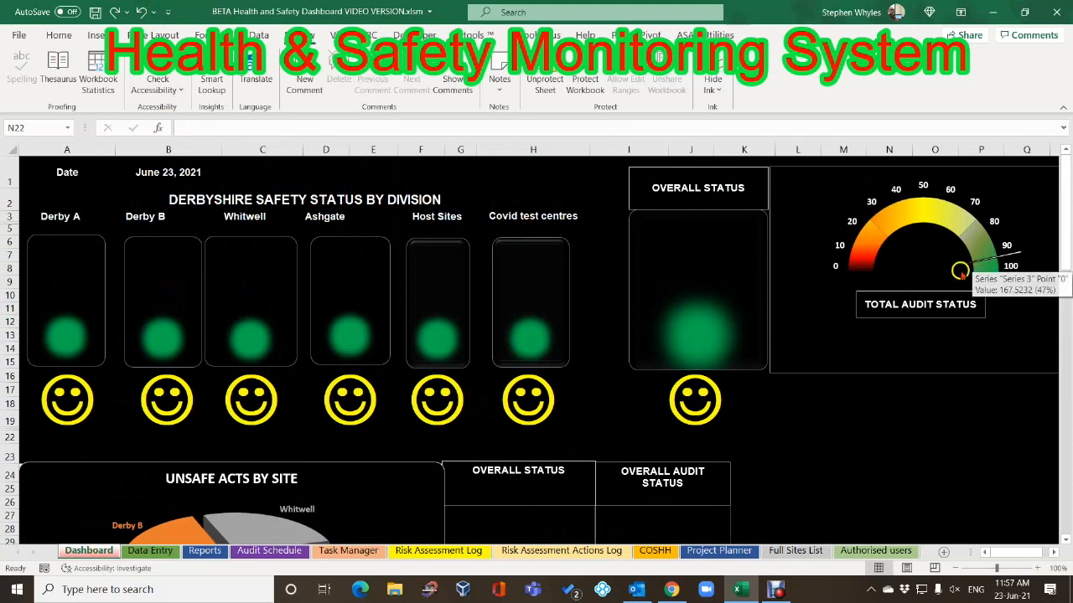
mouse_move(953, 283)
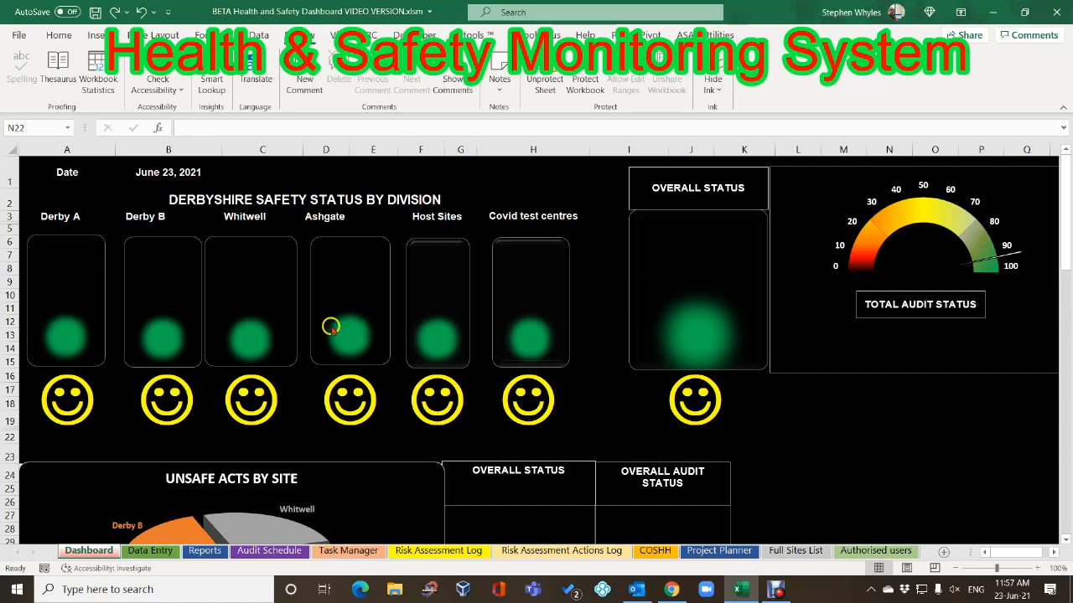
Examine the last audit dates, auditor and scheduled audit date formula in the General Audits table on Data Entry
left_click(150, 550)
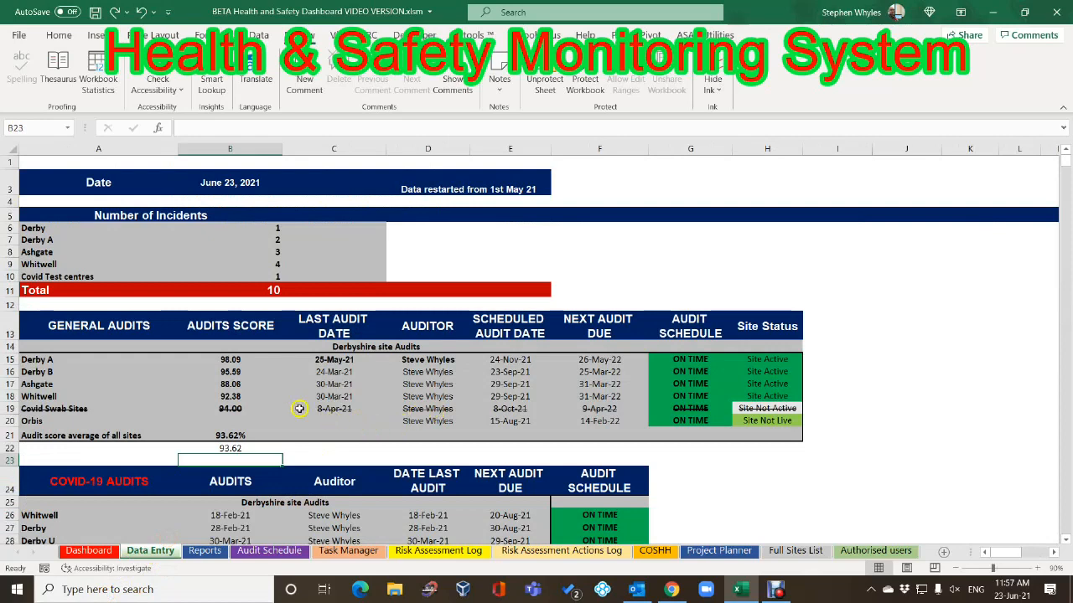
scroll(293, 407, "down", 1)
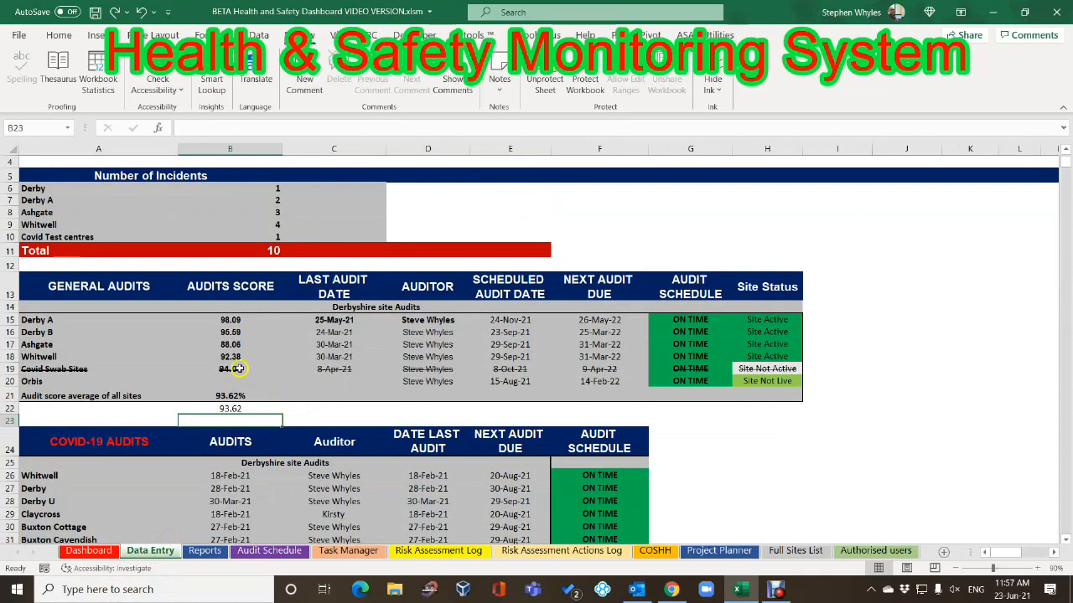
left_click(335, 322)
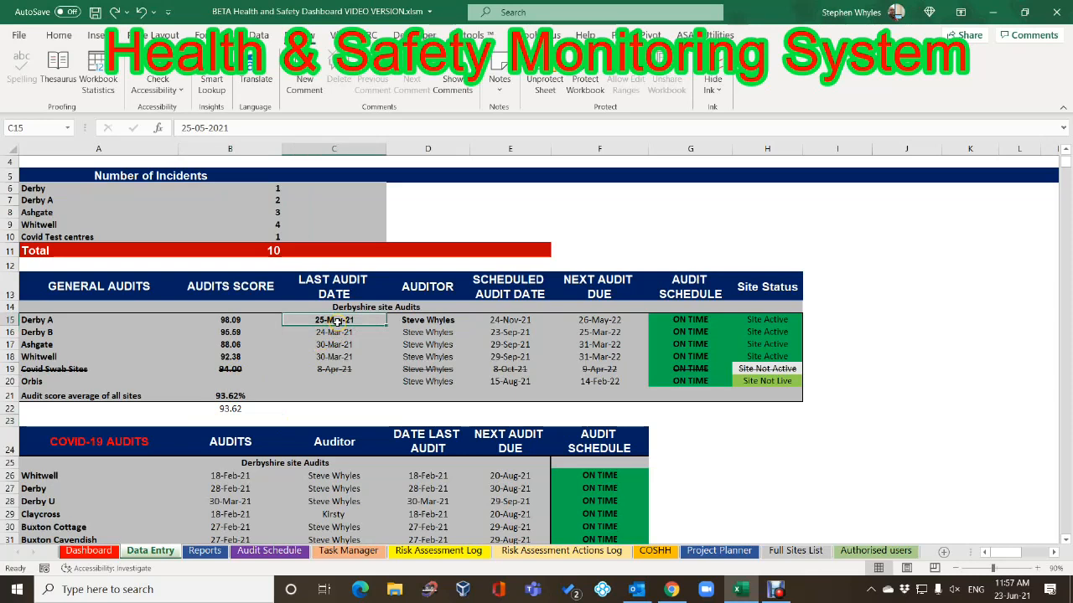
left_click(335, 335)
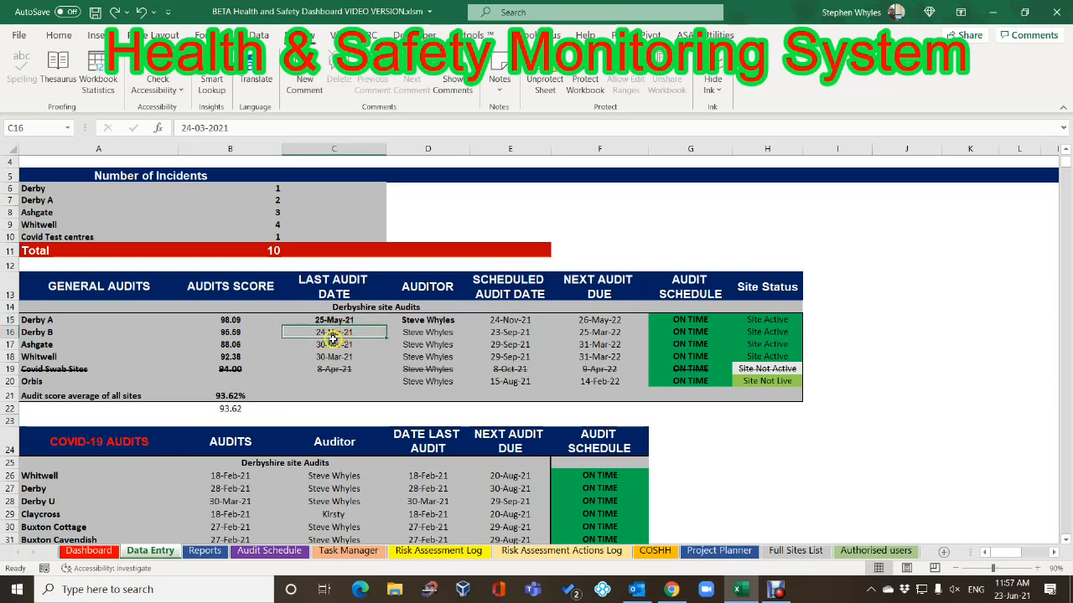
left_click(333, 345)
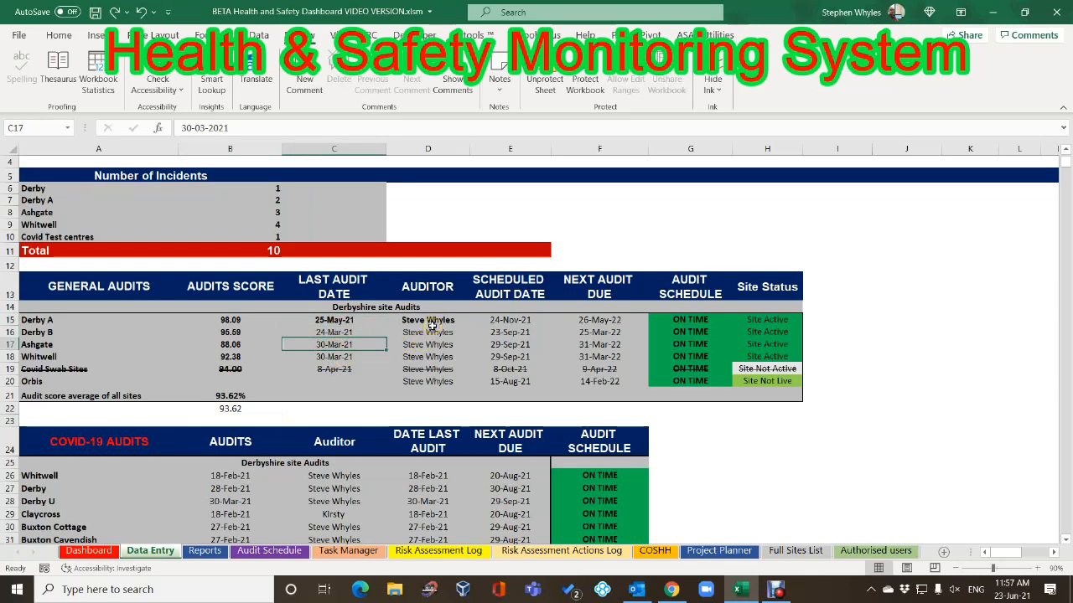
left_click(333, 321)
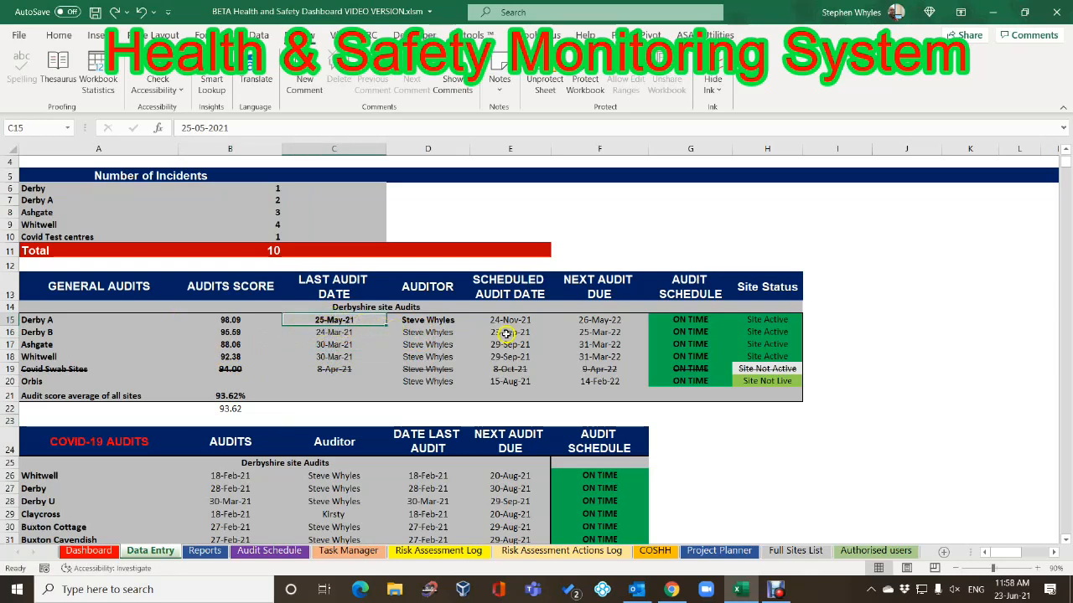
left_click(432, 320)
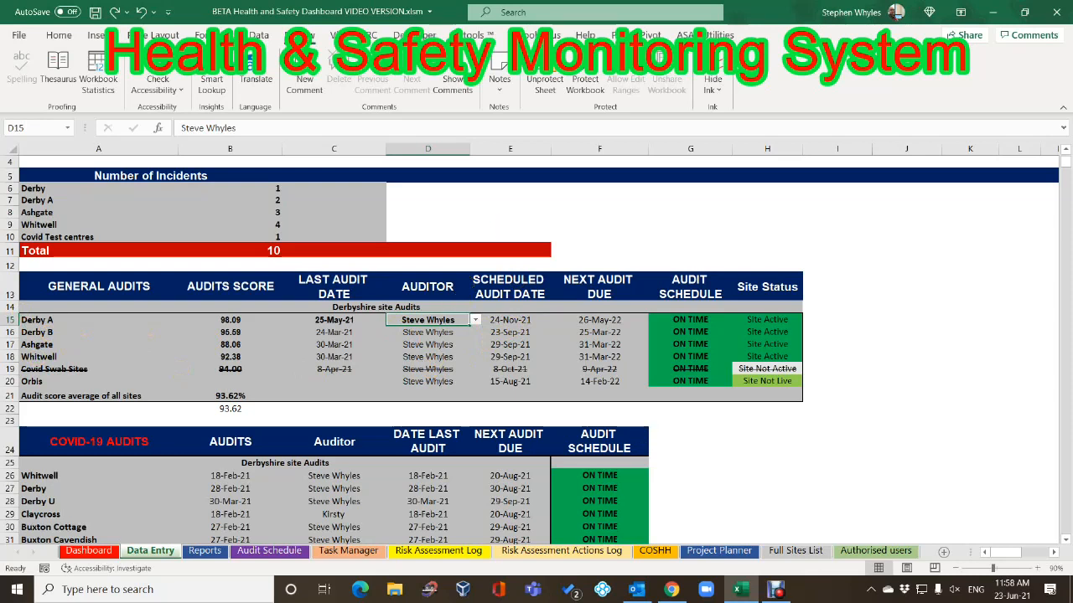
left_click(514, 321)
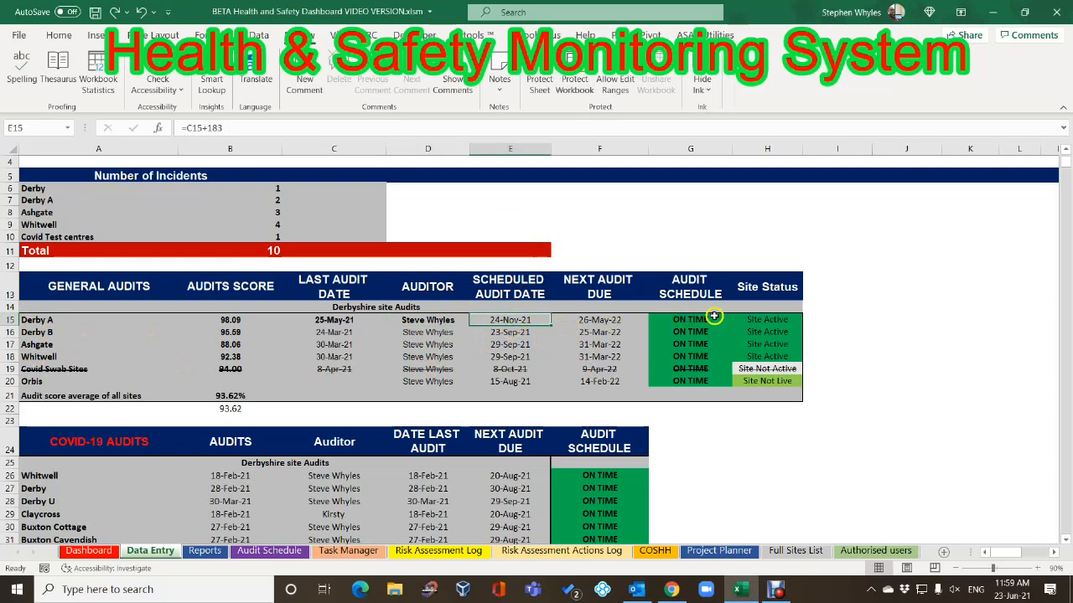
Switch Derby A's site status to Site Not Active and back to Site Active in the General Audits table
left_click(786, 323)
left_click(809, 323)
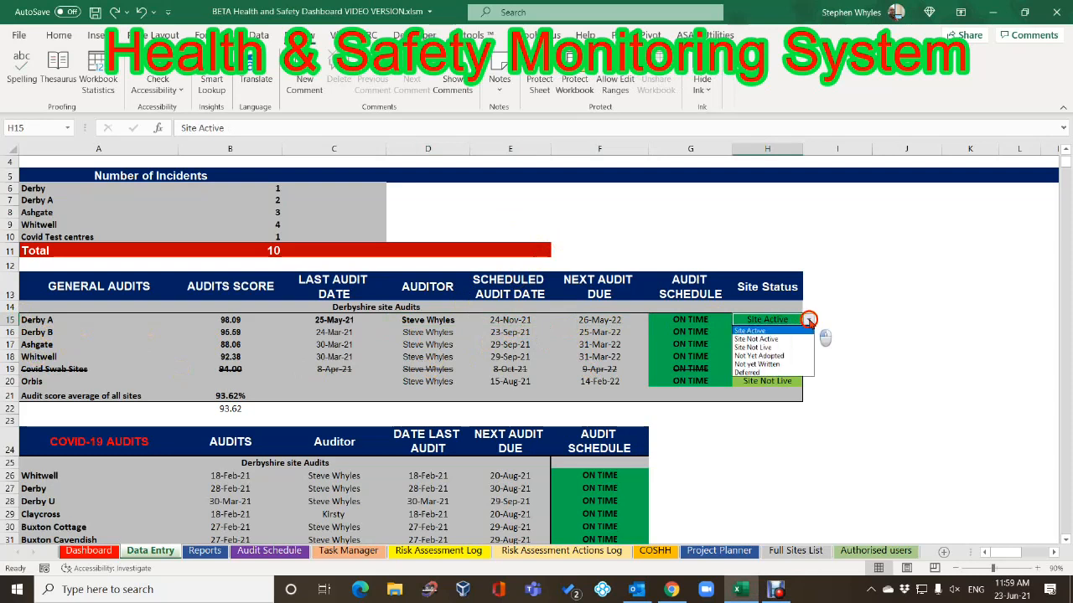
left_click(785, 340)
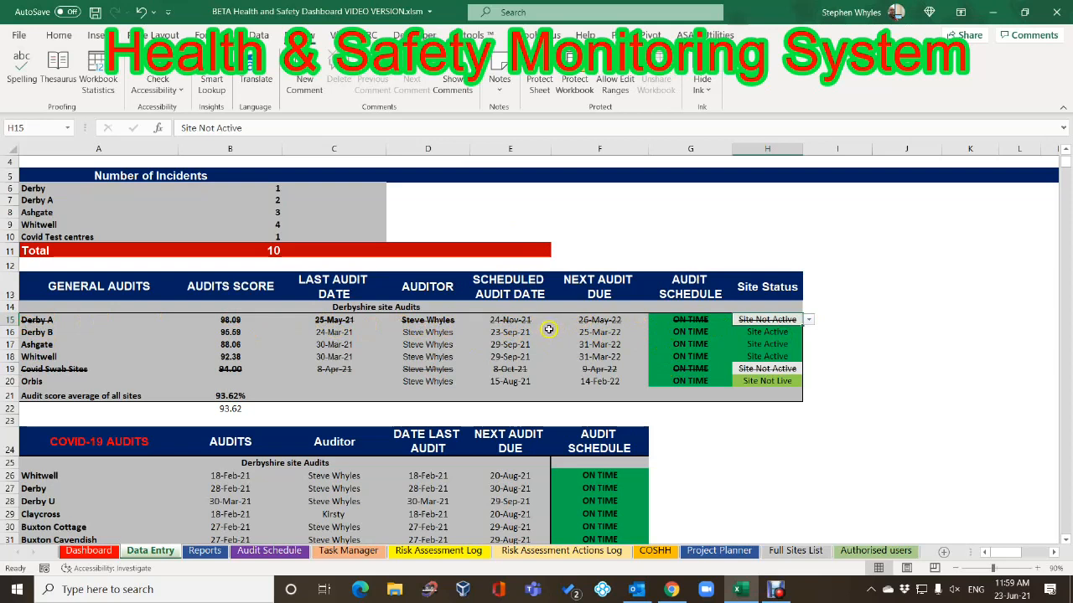
left_click(808, 320)
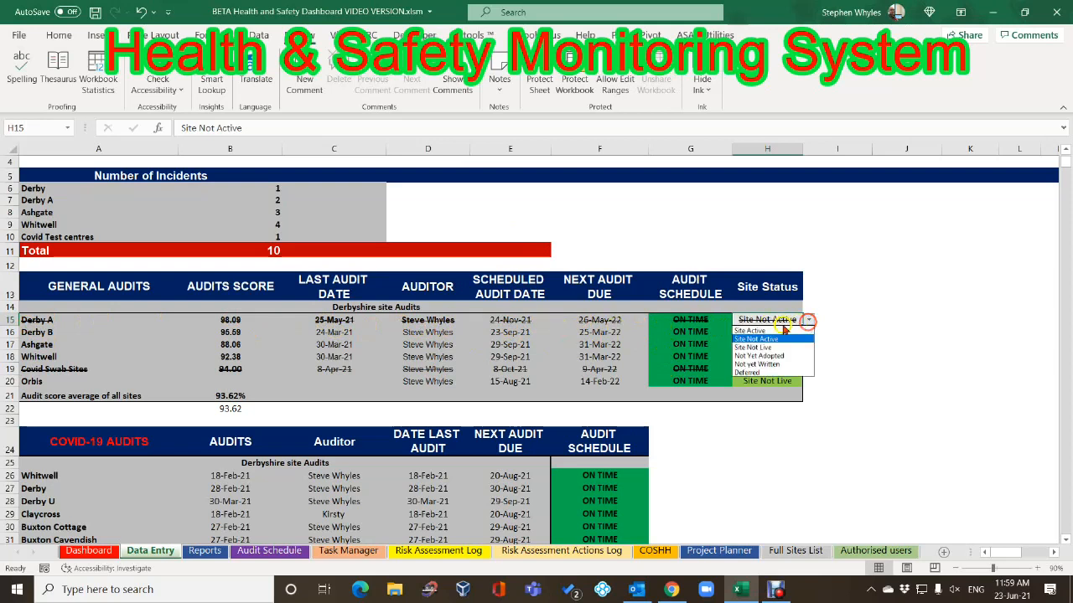
left_click(754, 331)
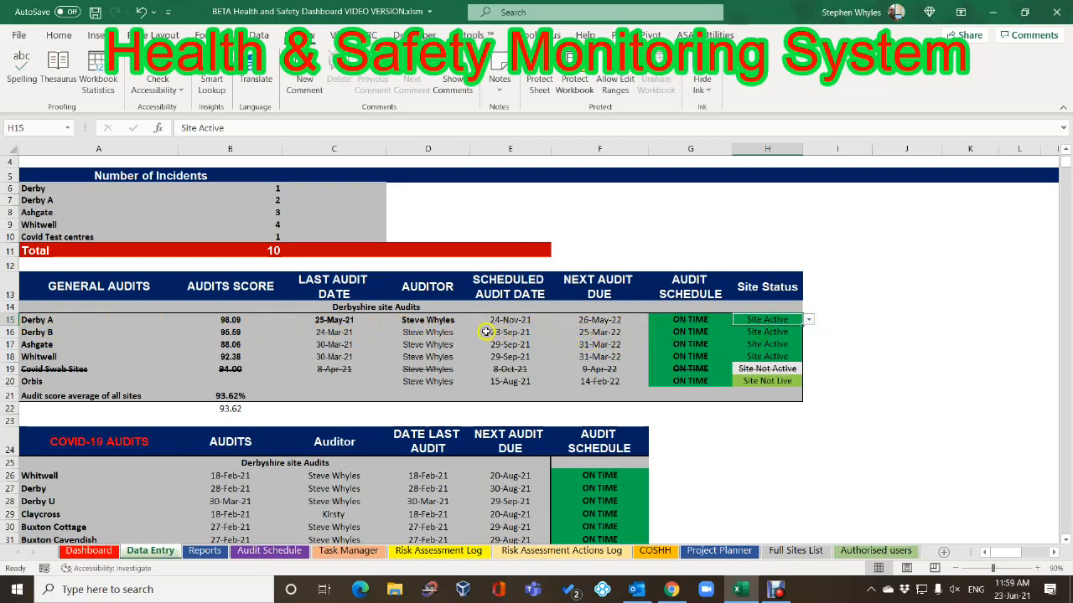
Set Derby A's last audit date to 01/02 and check its scheduled audit date
left_click(511, 322)
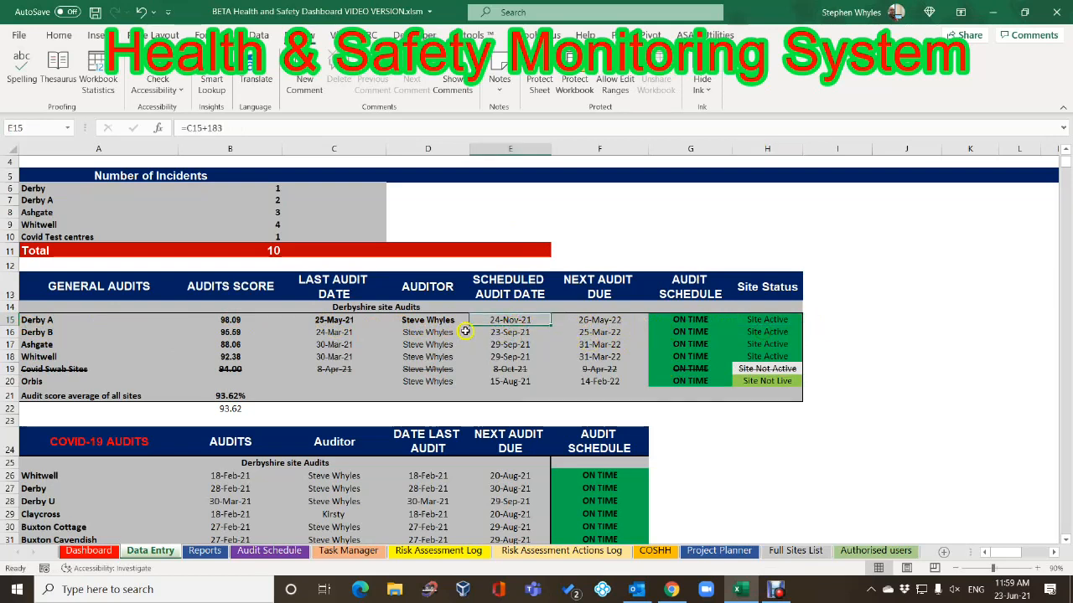
left_click(351, 324)
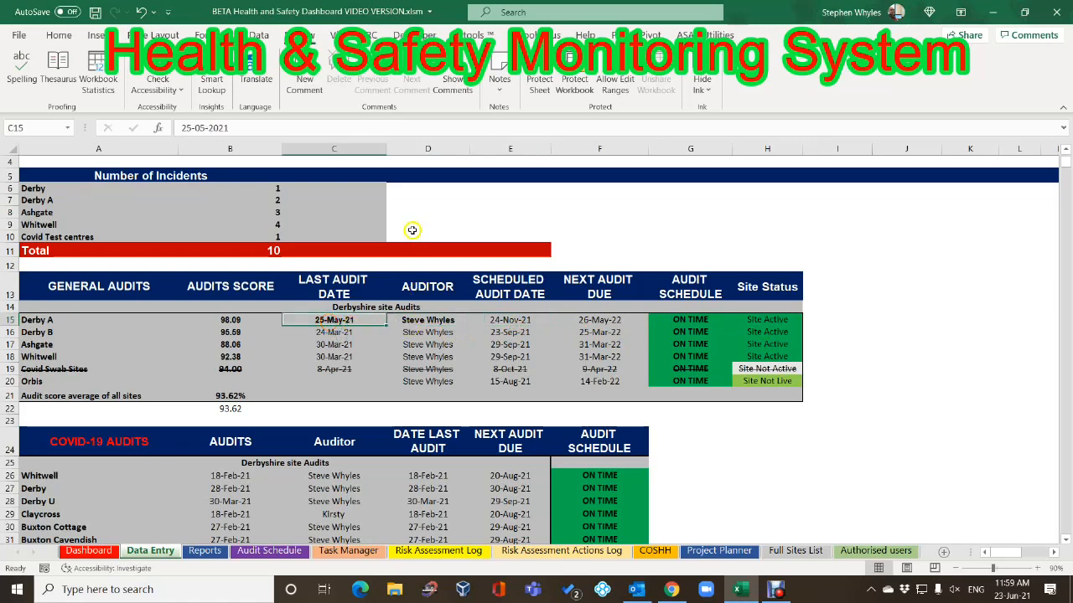
type("01")
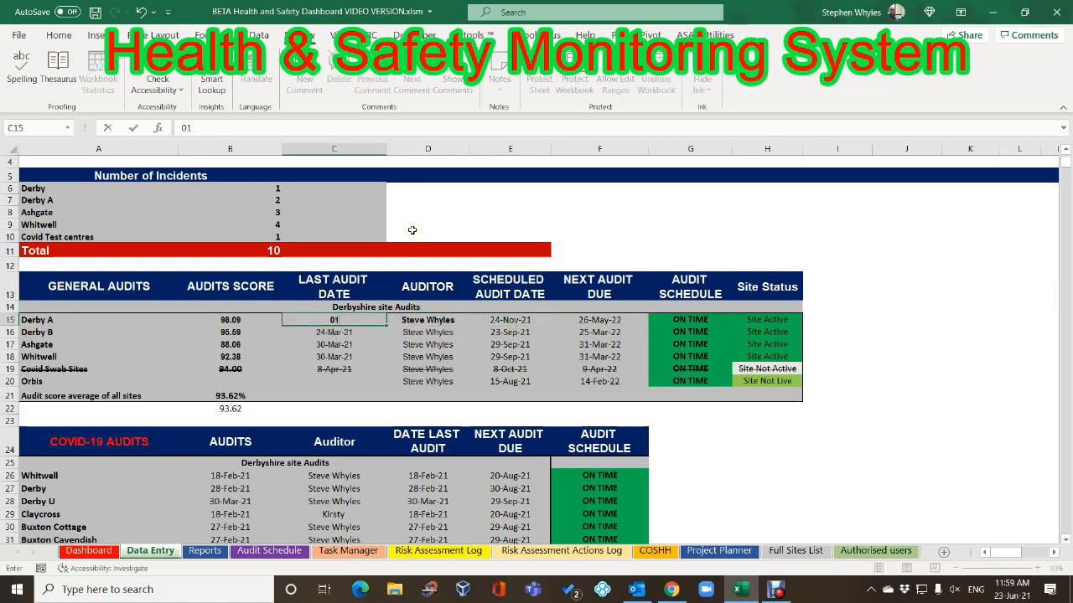
type("/02")
key("Tab")
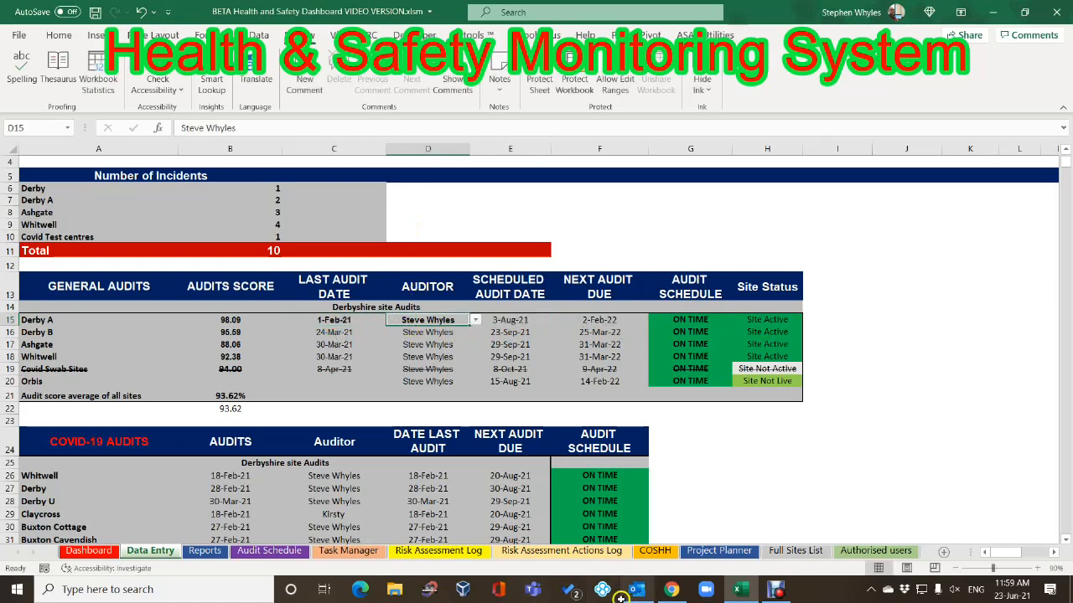
left_click(510, 323)
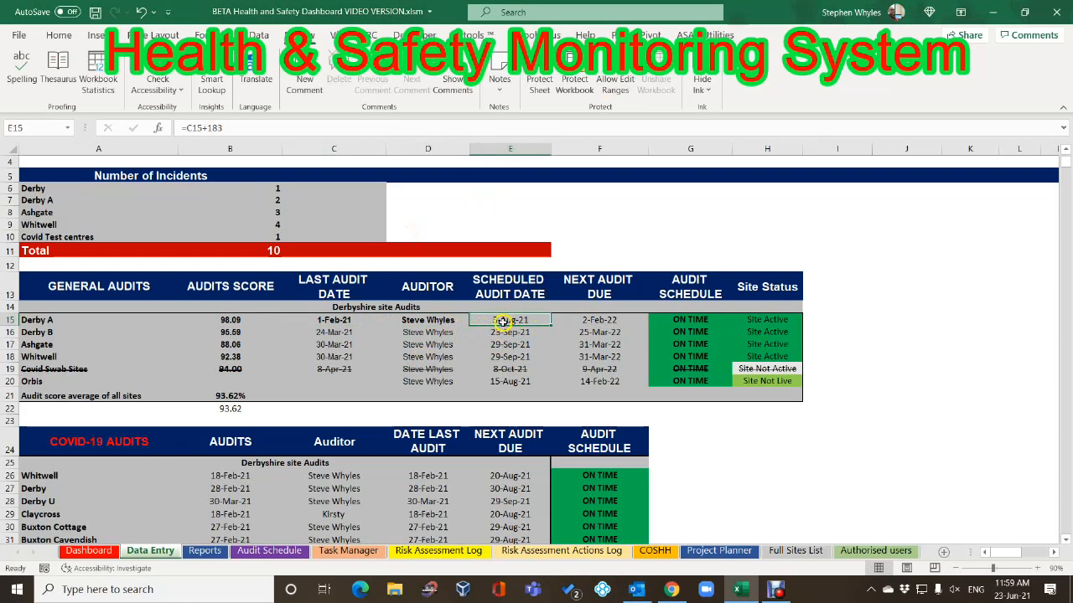
Set Derby A's last audit date to 10/10/20 in the General Audits table
left_click(335, 321)
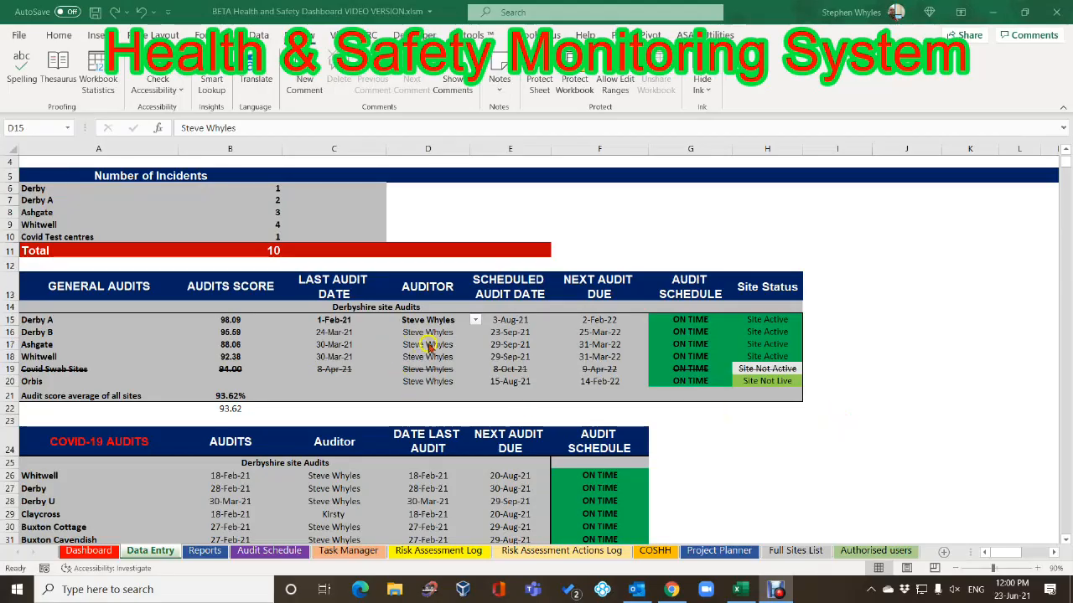
left_click(429, 325)
left_click(336, 322)
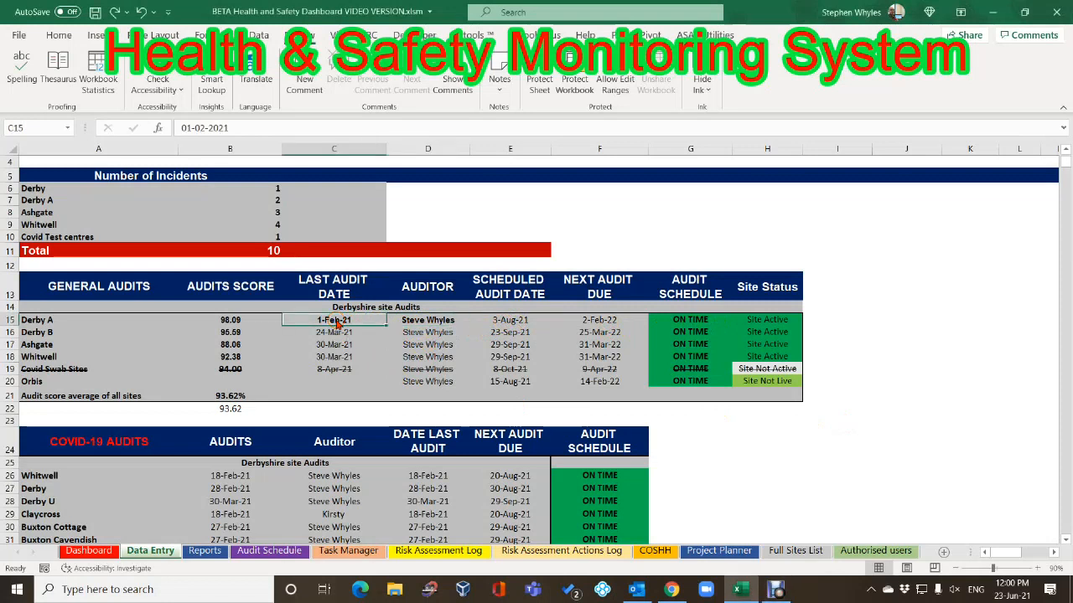
type("10/10/20")
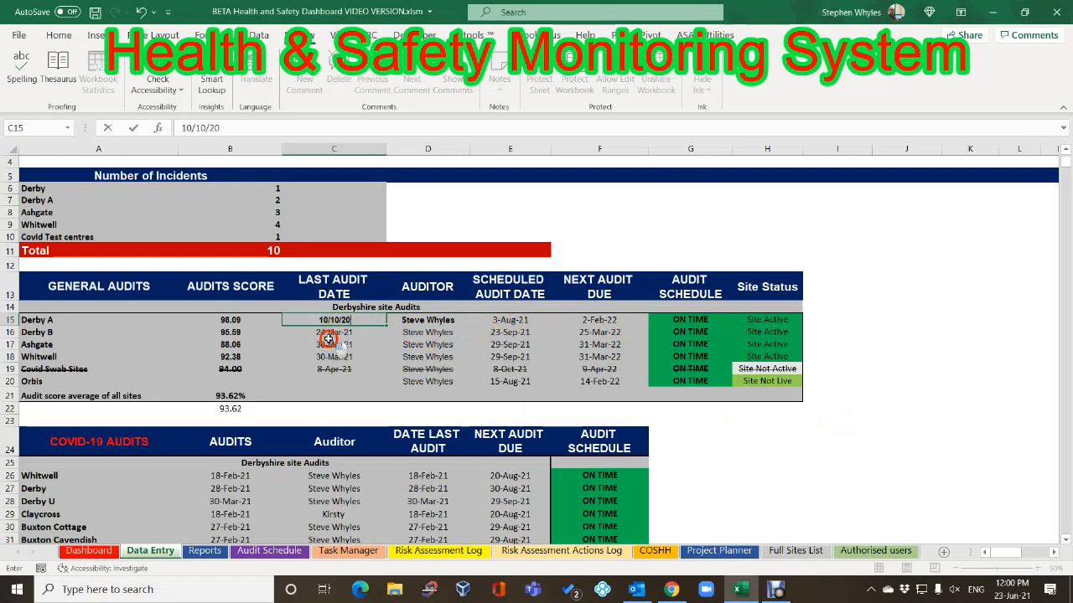
left_click(334, 345)
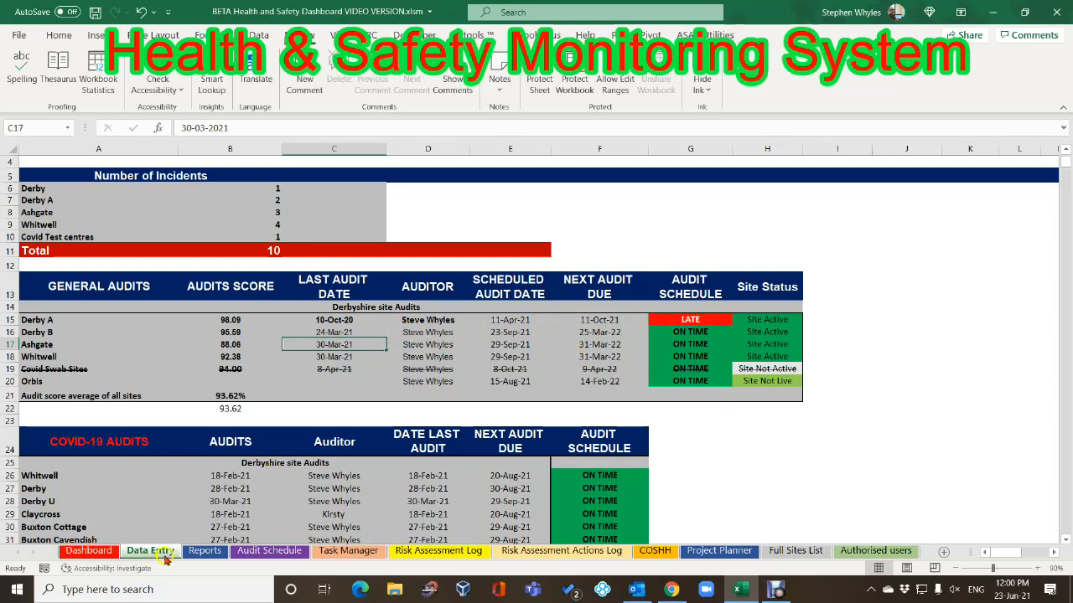
Examine the Reports sheet's Covid-19 audits, risk assessments, audit scores, next audits, incident counts and H&S traffic light statuses
left_click(205, 550)
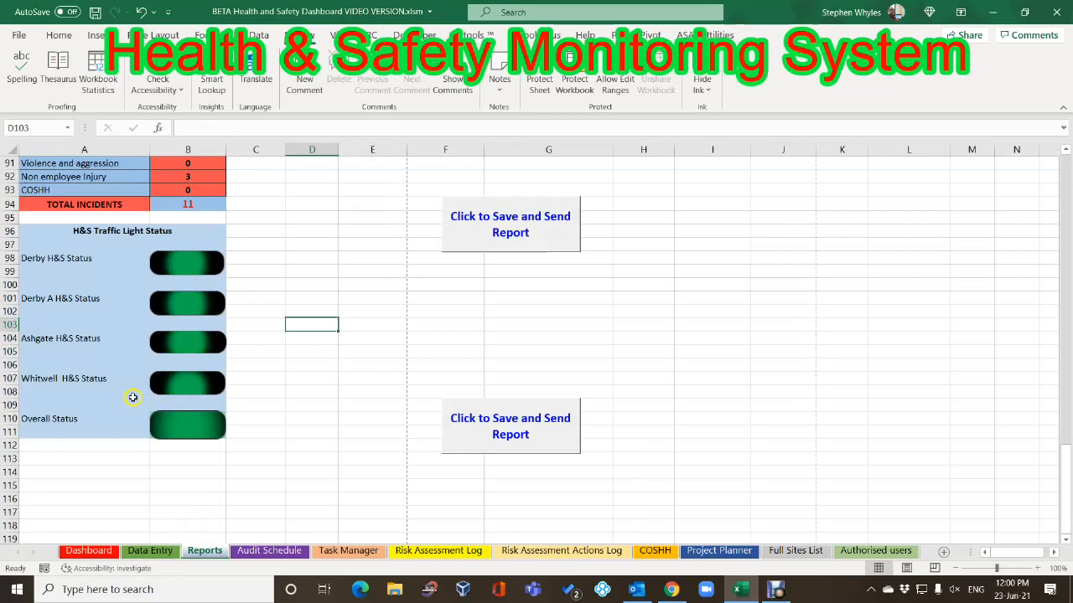
scroll(132, 397, "up", 19)
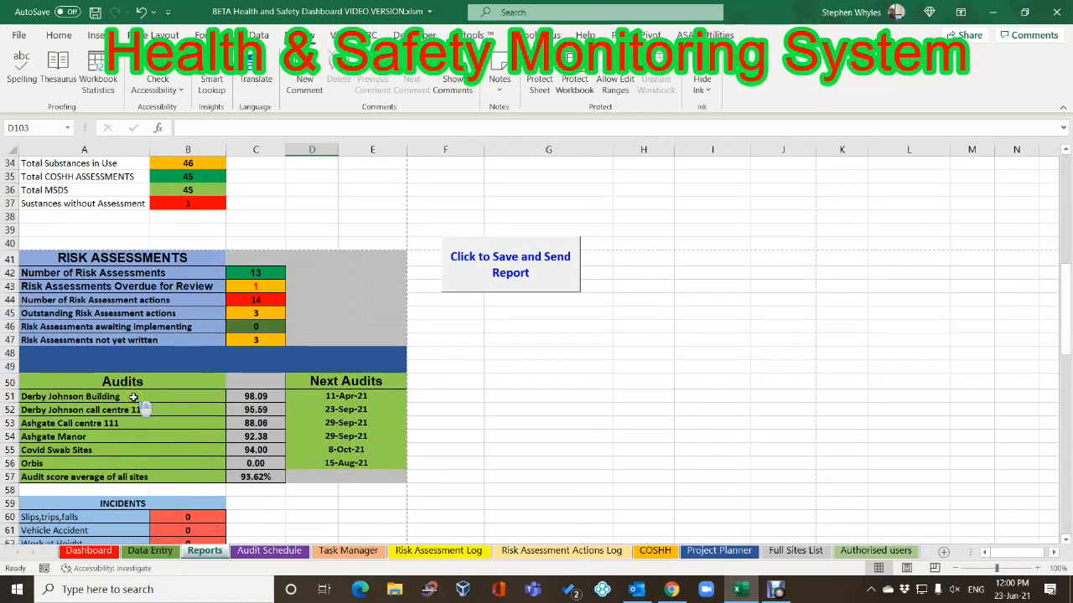
scroll(132, 397, "up", 11)
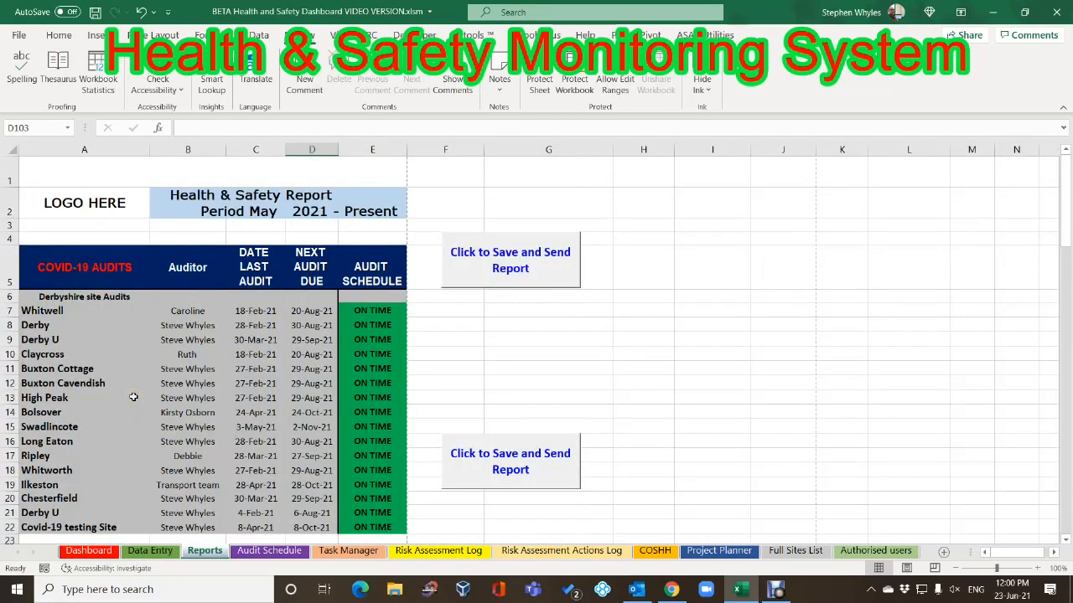
scroll(132, 398, "down", 2)
scroll(132, 398, "up", 2)
scroll(132, 397, "down", 14)
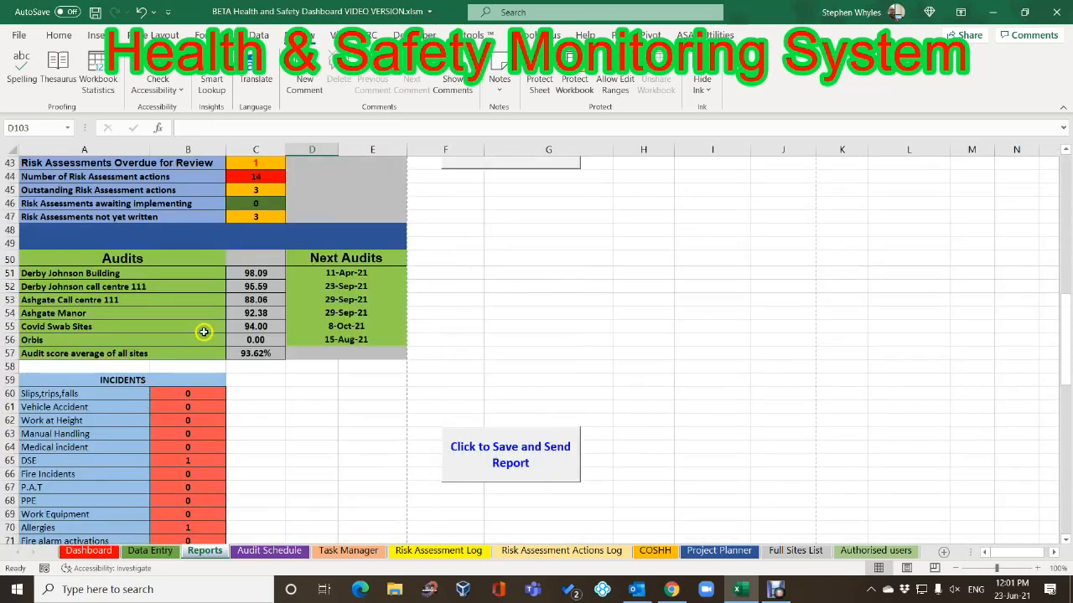
scroll(137, 397, "down", 3)
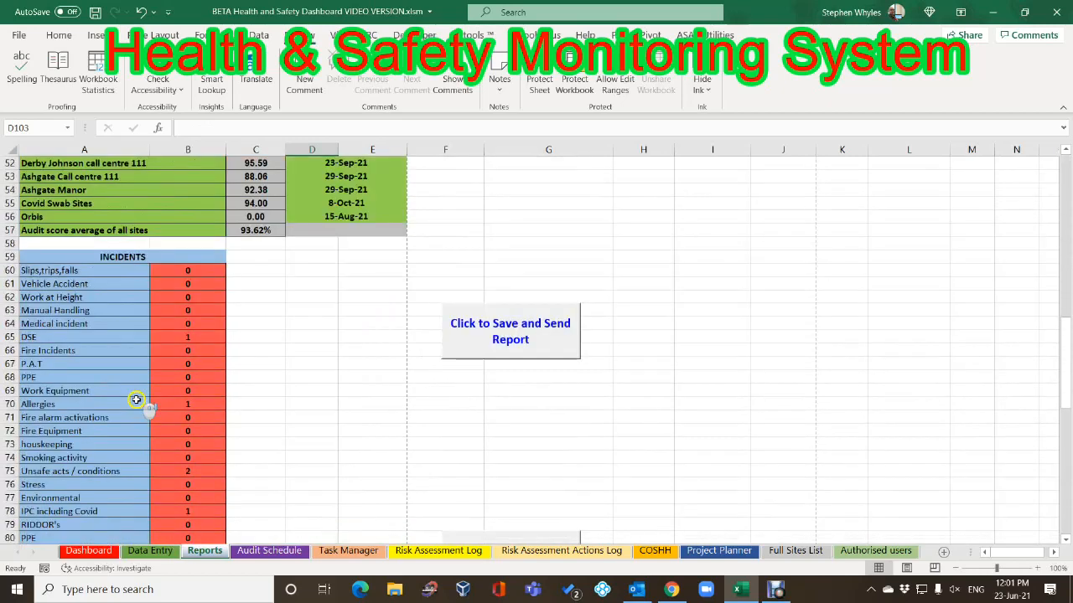
scroll(134, 400, "down", 11)
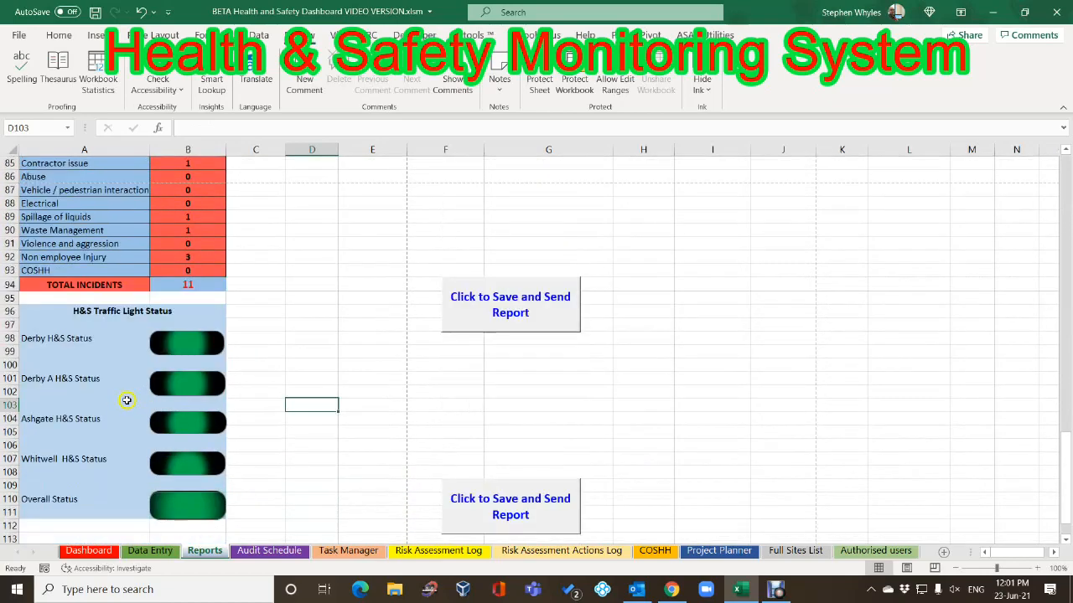
scroll(126, 401, "down", 4)
scroll(120, 427, "up", 12)
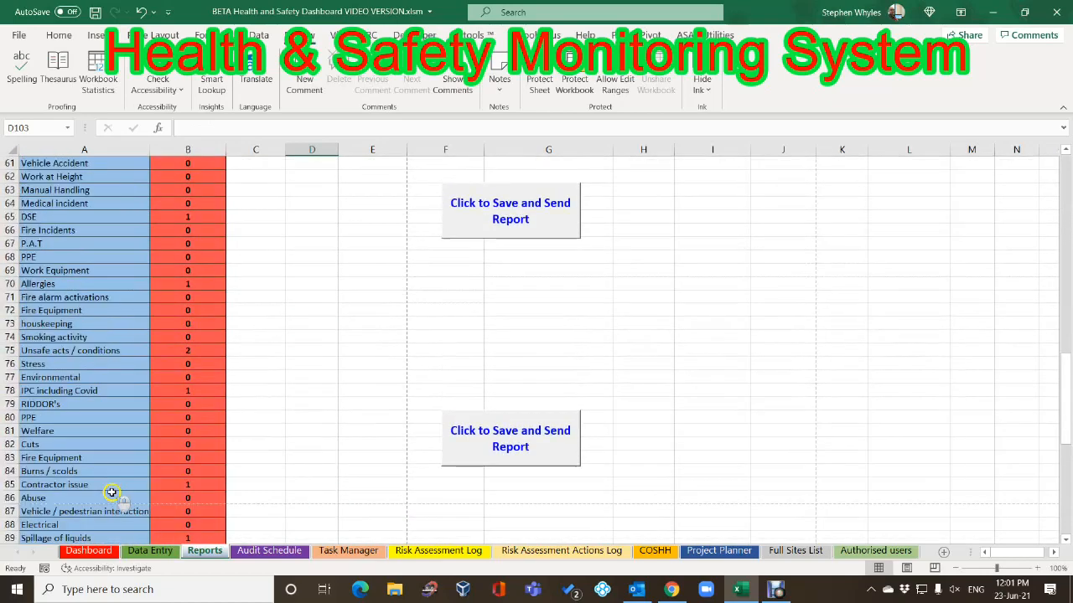
scroll(111, 493, "up", 20)
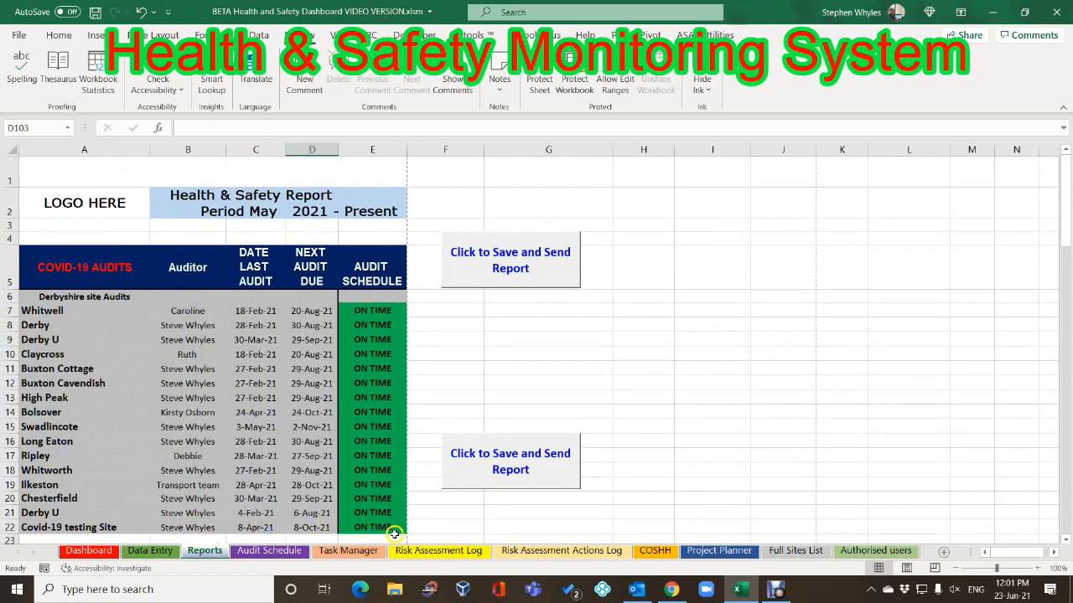
On Data Entry, check Derby A's audit schedule formula and set its last audit date to 02/02 in the General Audits table
left_click(149, 551)
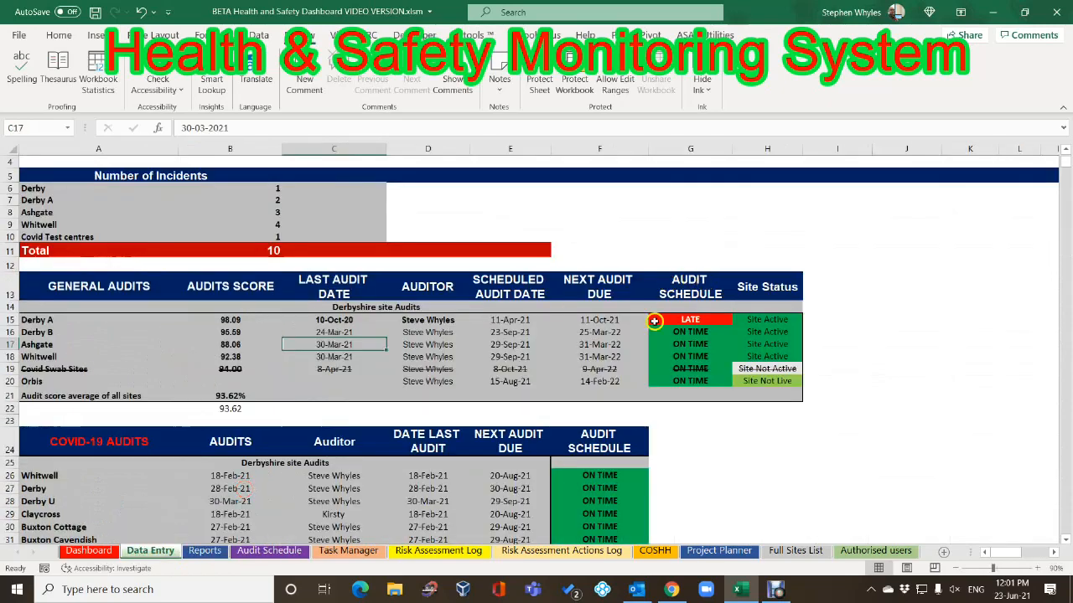
left_click(689, 320)
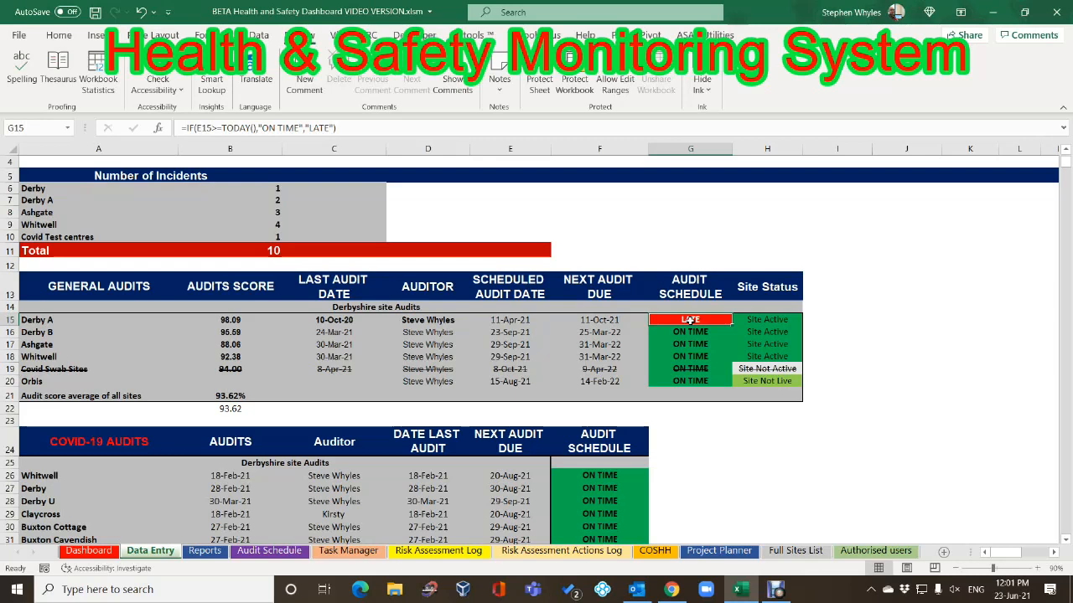
left_click(340, 321)
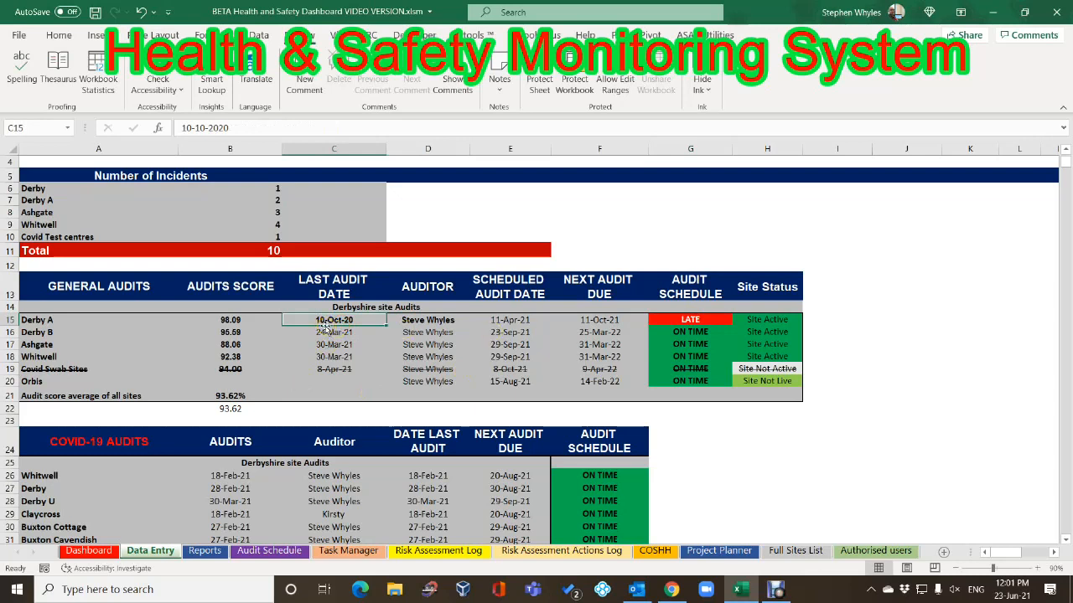
type("02/0")
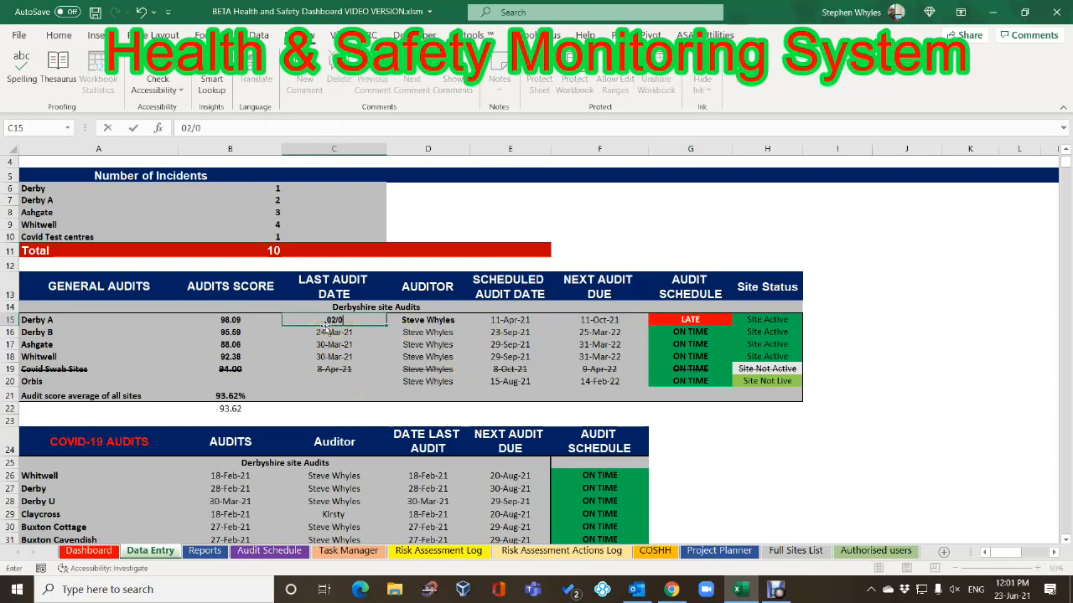
type("2")
key("Tab")
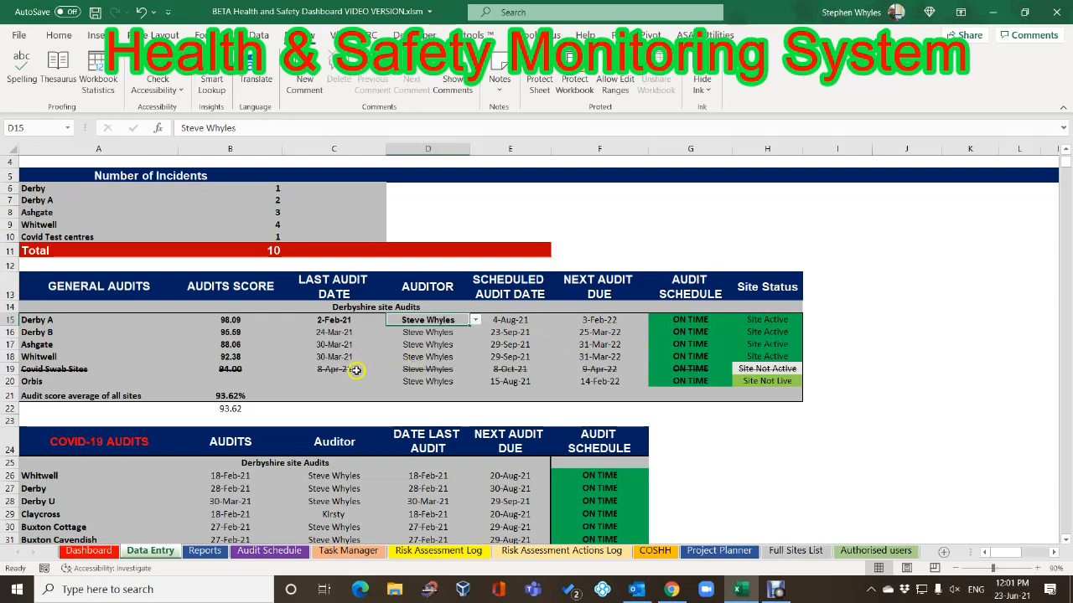
Examine the audit dates and the next audit due formula in the Covid-19 Audits table
scroll(355, 369, "down", 2)
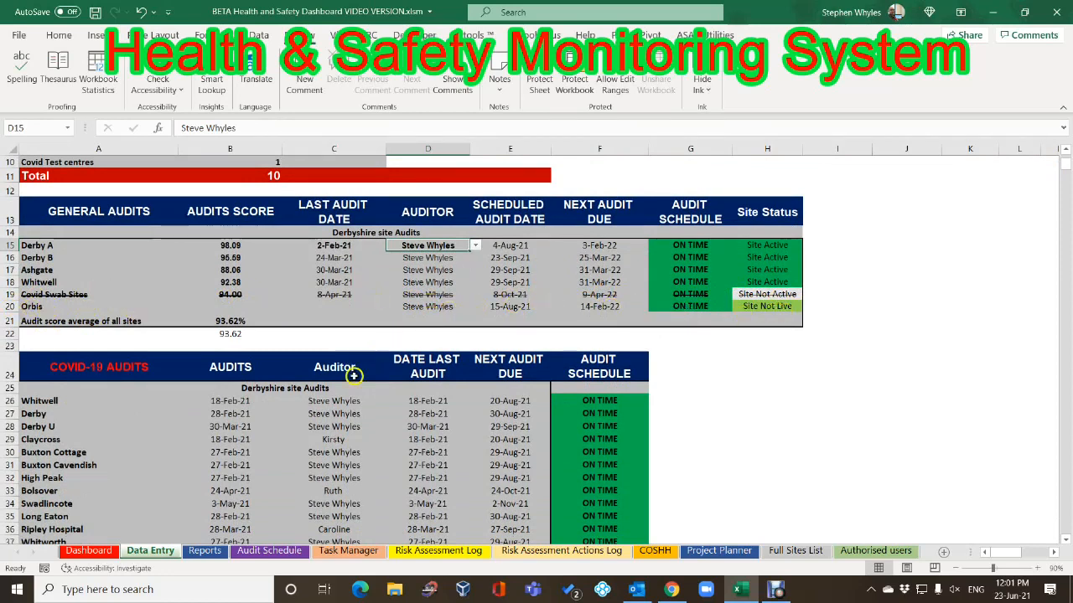
scroll(354, 377, "down", 4)
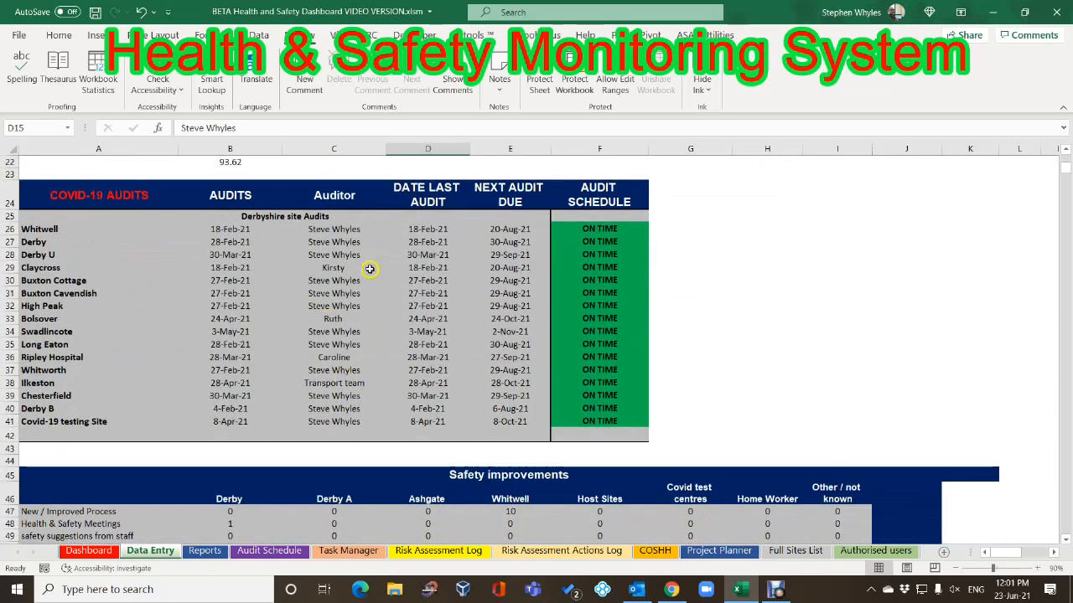
left_click(226, 232)
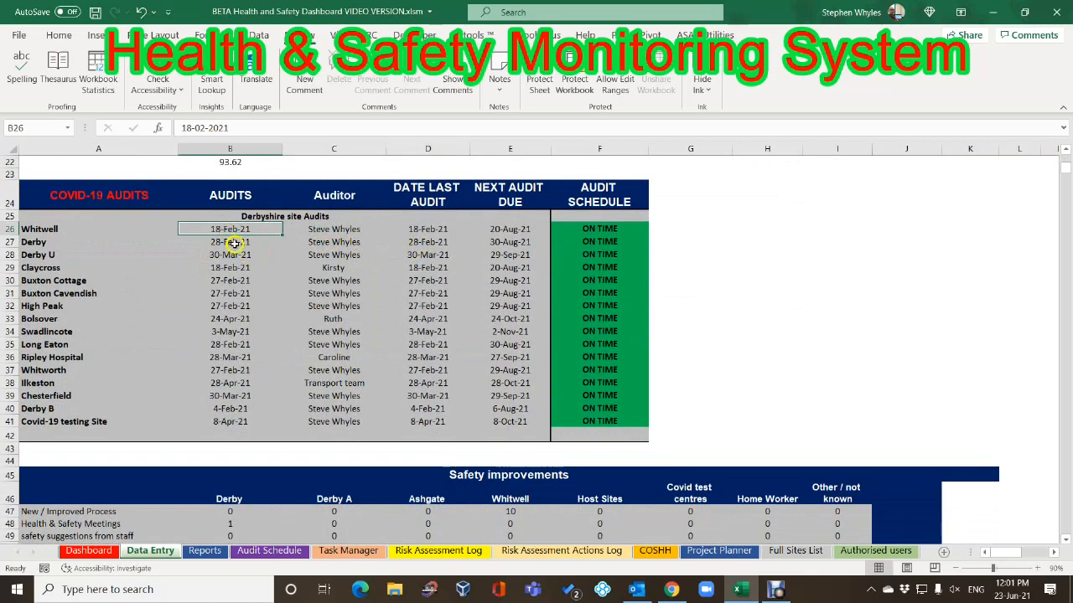
left_click(429, 232)
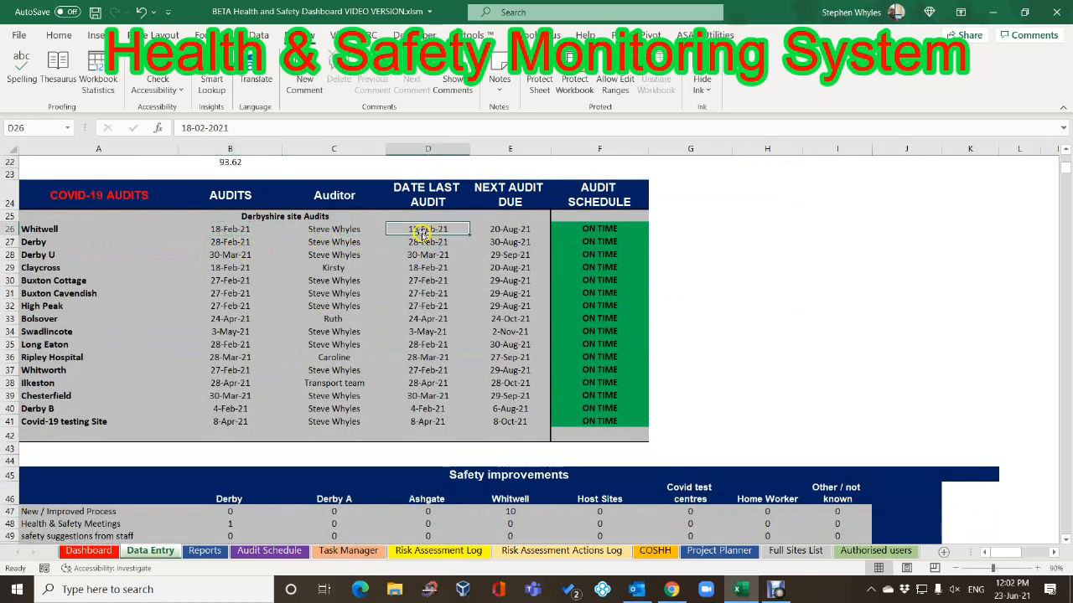
left_click(427, 236)
left_click(510, 233)
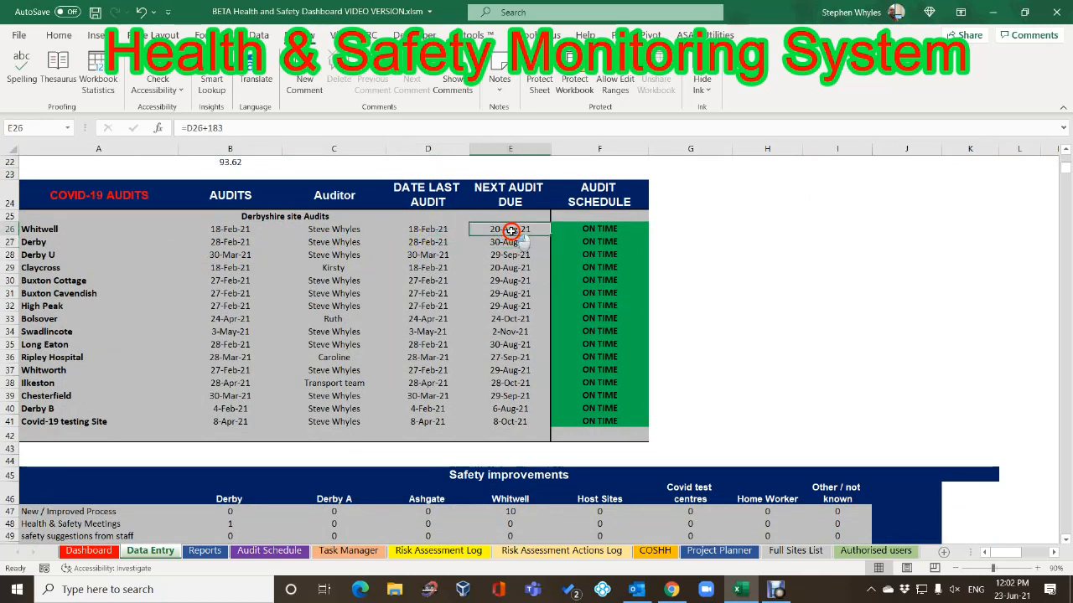
left_click(428, 254)
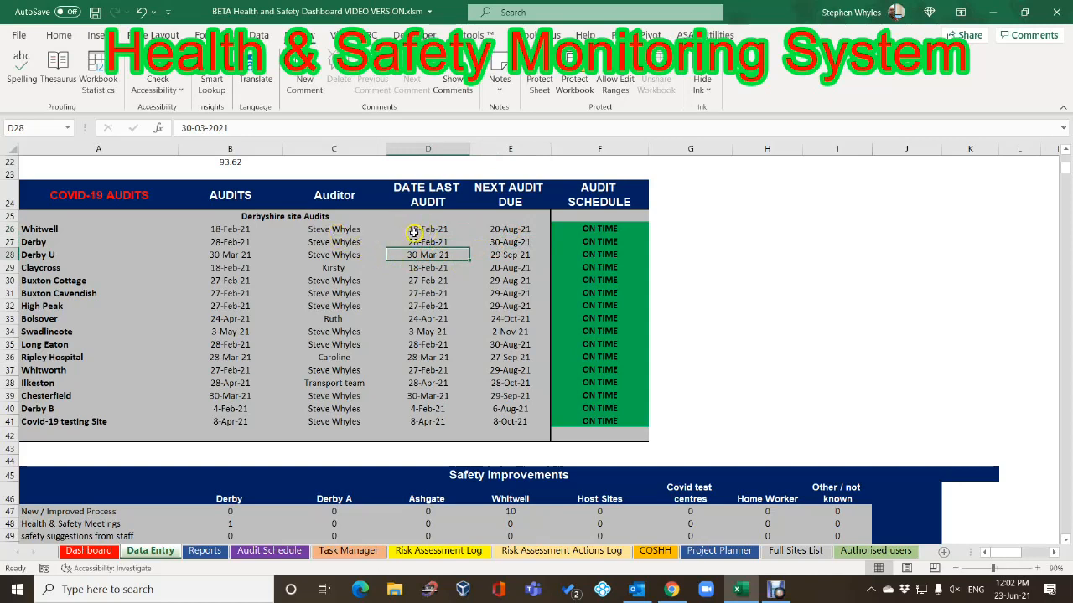
left_click(227, 228)
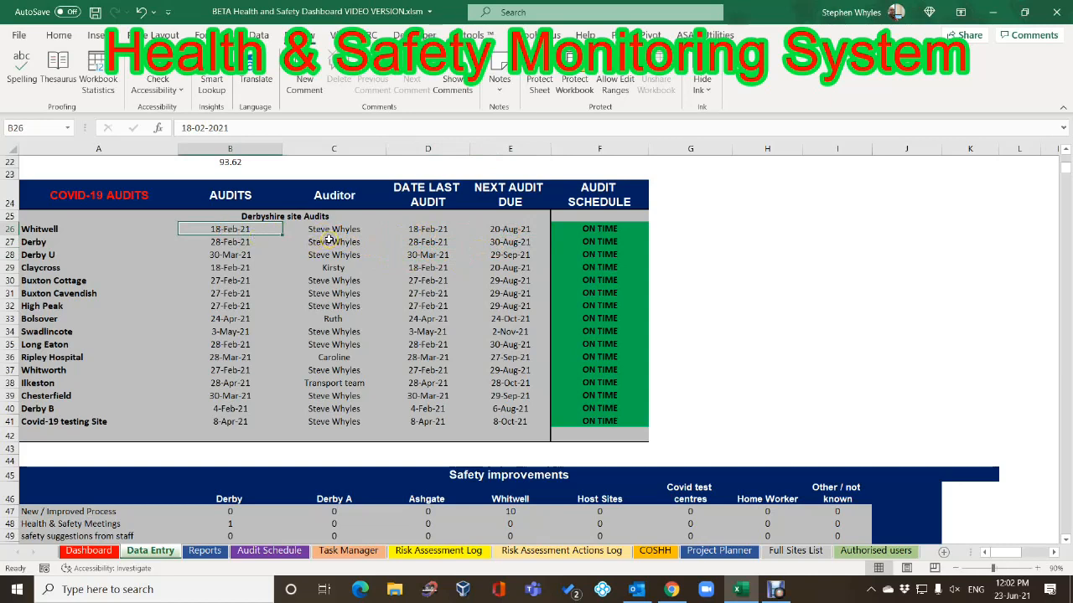
Try 01/01/20 as Whitwell's date of last audit in the Covid-19 Audits table, check its audit schedule, and undo the change
left_click(423, 230)
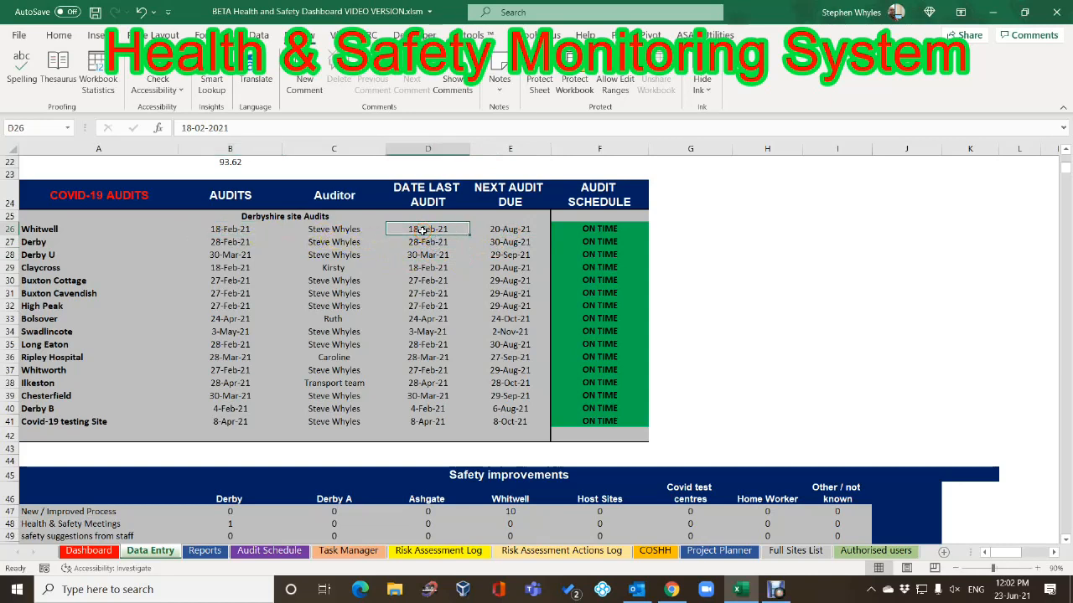
type("01/01/20")
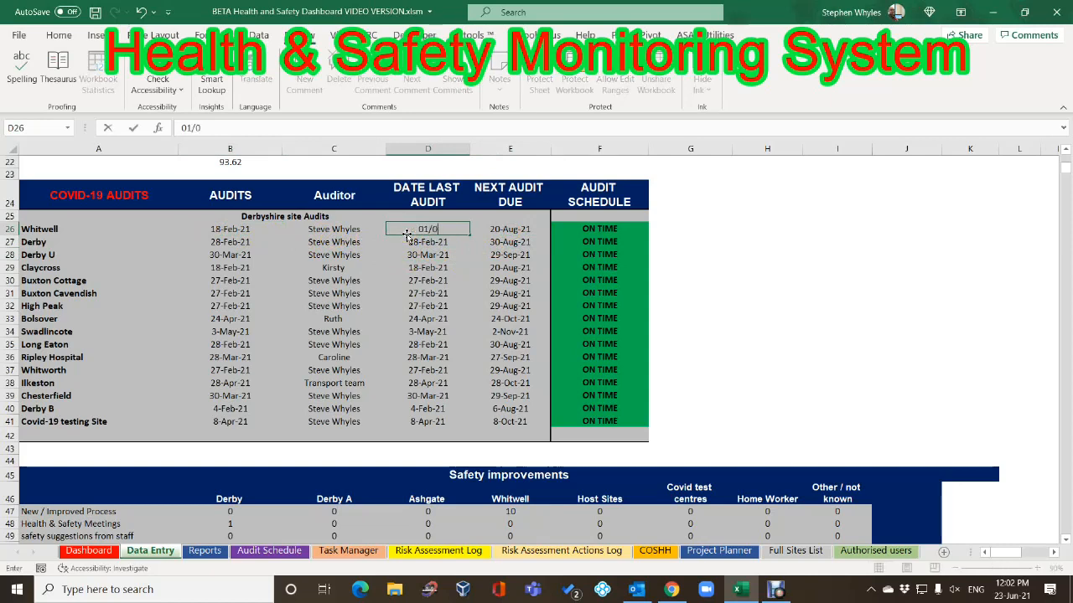
left_click(389, 280)
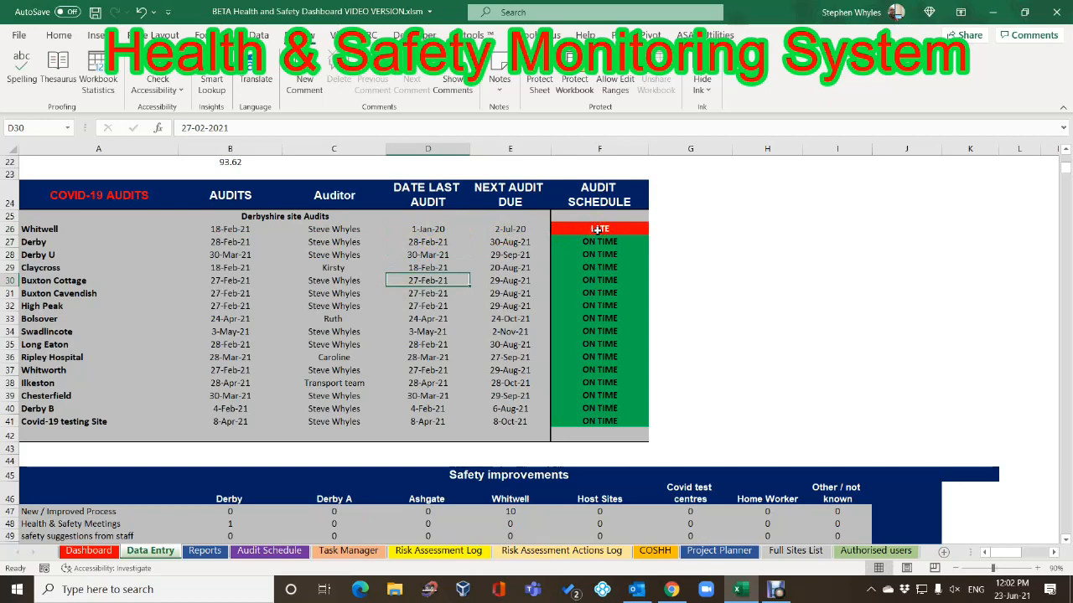
scroll(578, 238, "up", 6)
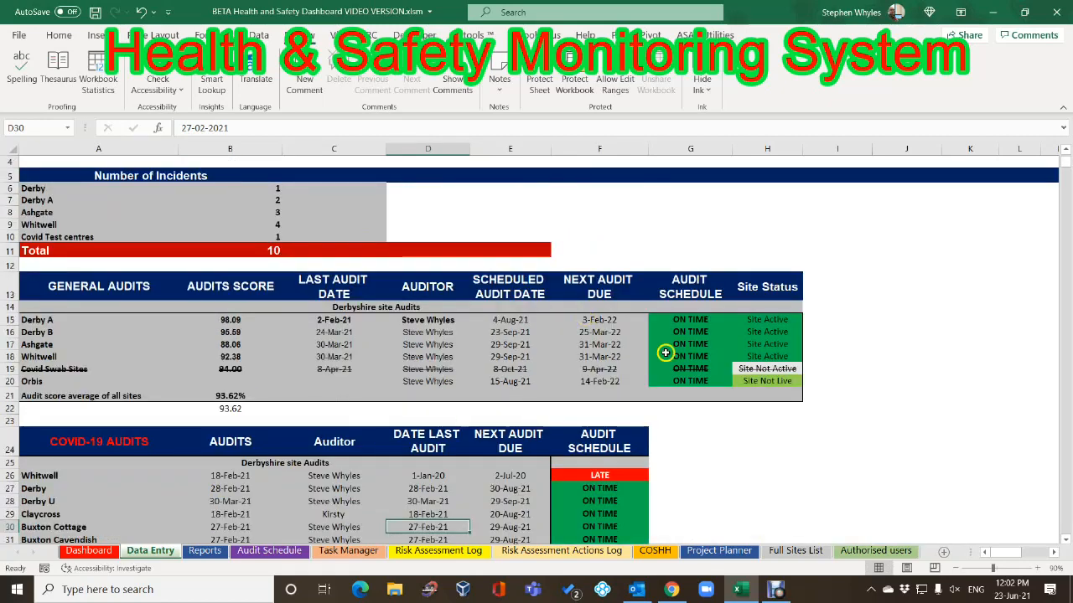
scroll(615, 337, "down", 6)
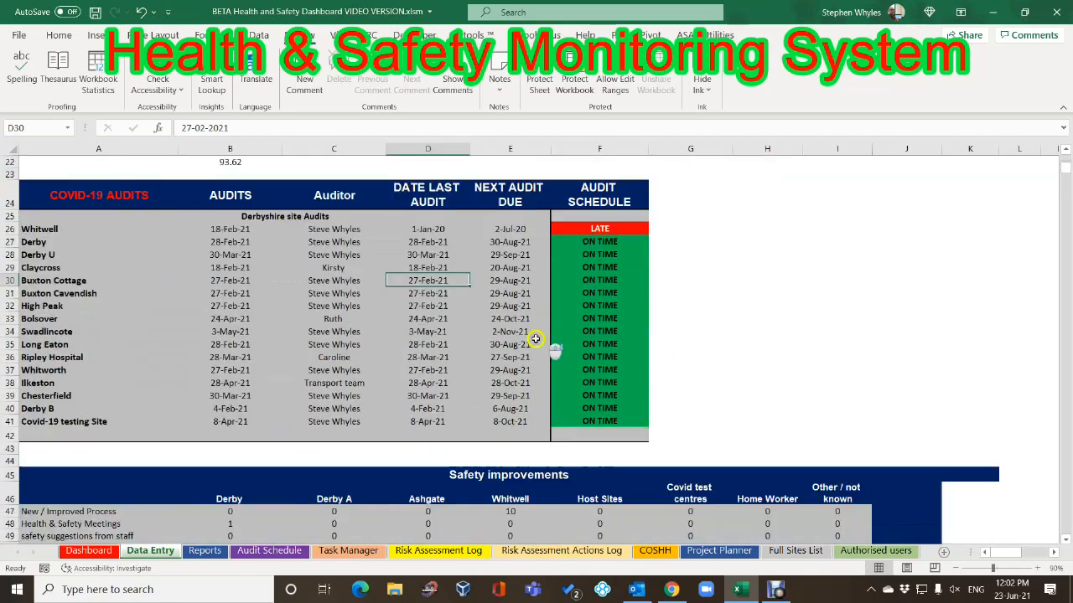
left_click(141, 11)
left_click(369, 342)
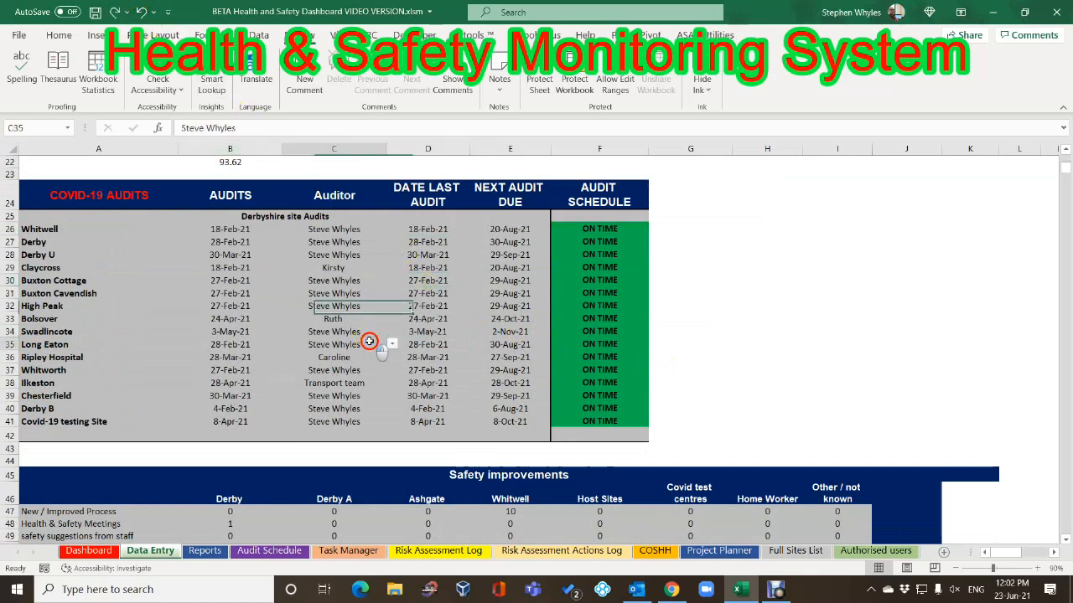
Assign different auditors to Derby and High Peak from the auditor choices in the Covid-19 Audits table
left_click(336, 239)
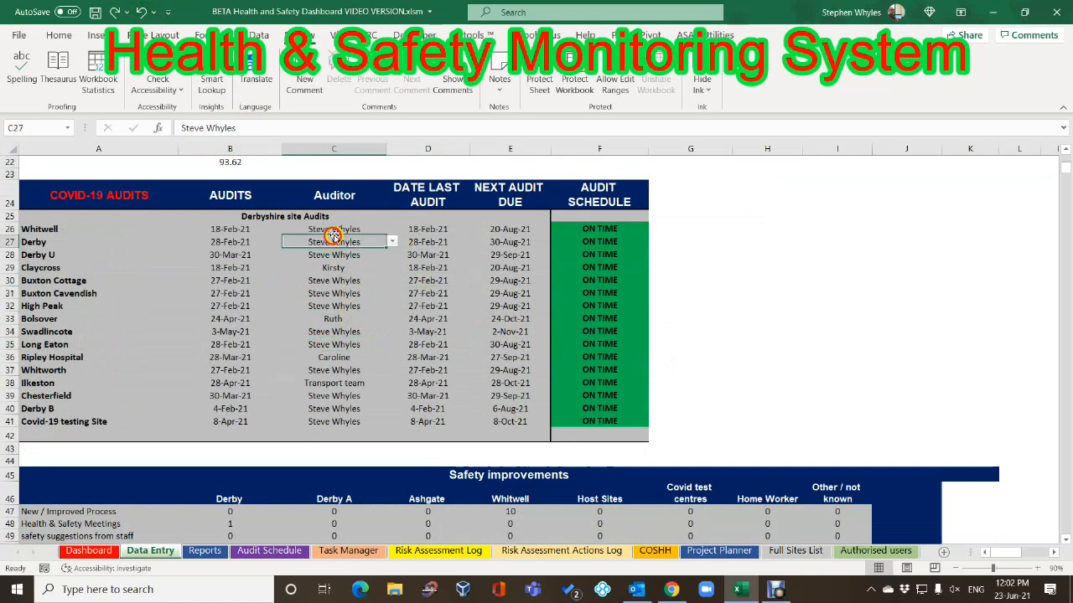
left_click(391, 242)
left_click(326, 283)
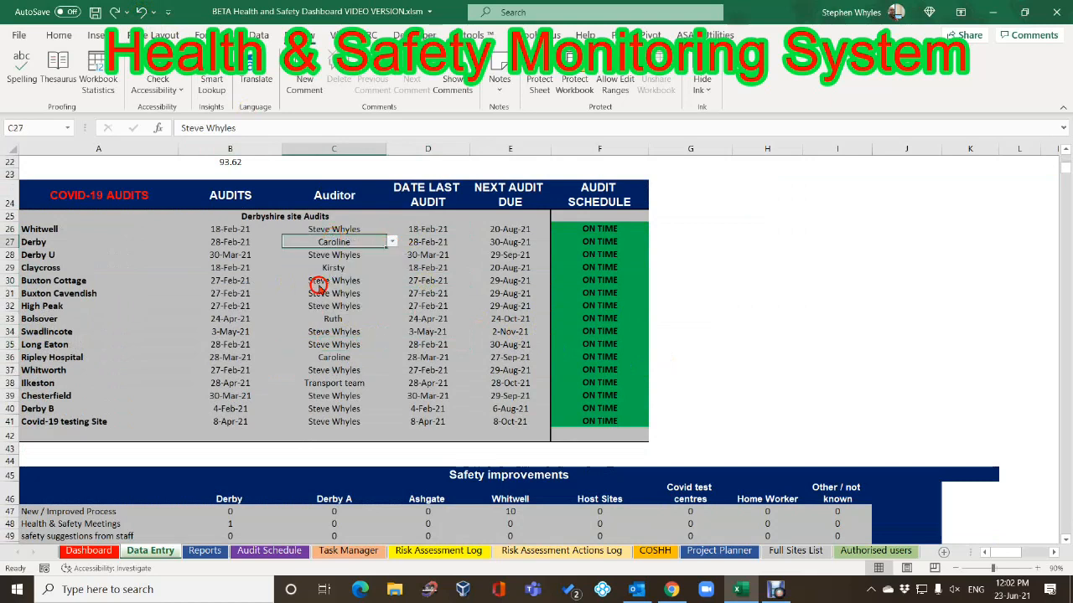
left_click(339, 306)
left_click(391, 306)
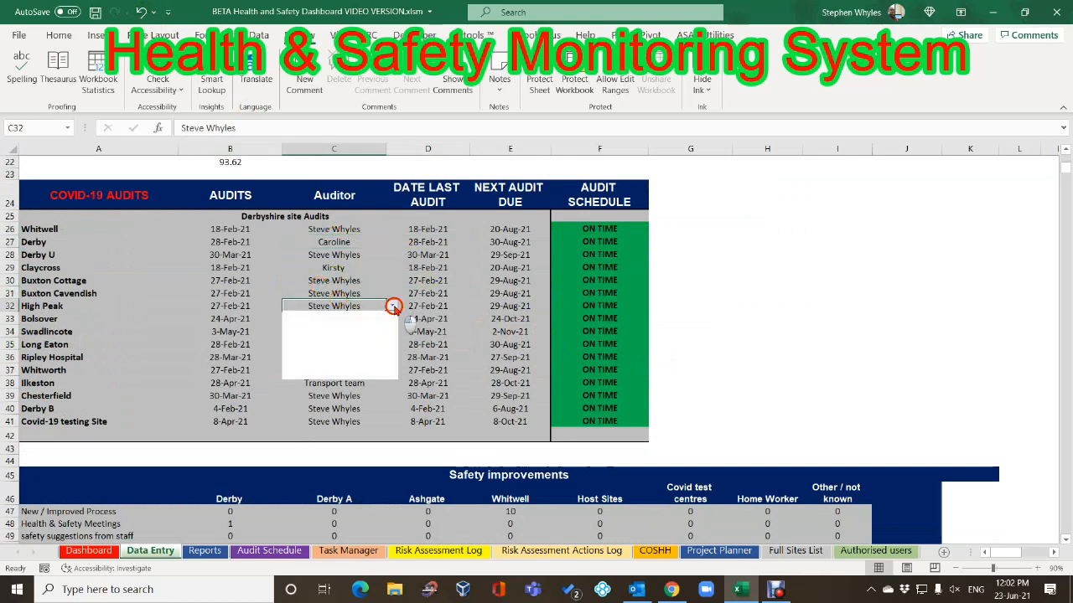
left_click(310, 359)
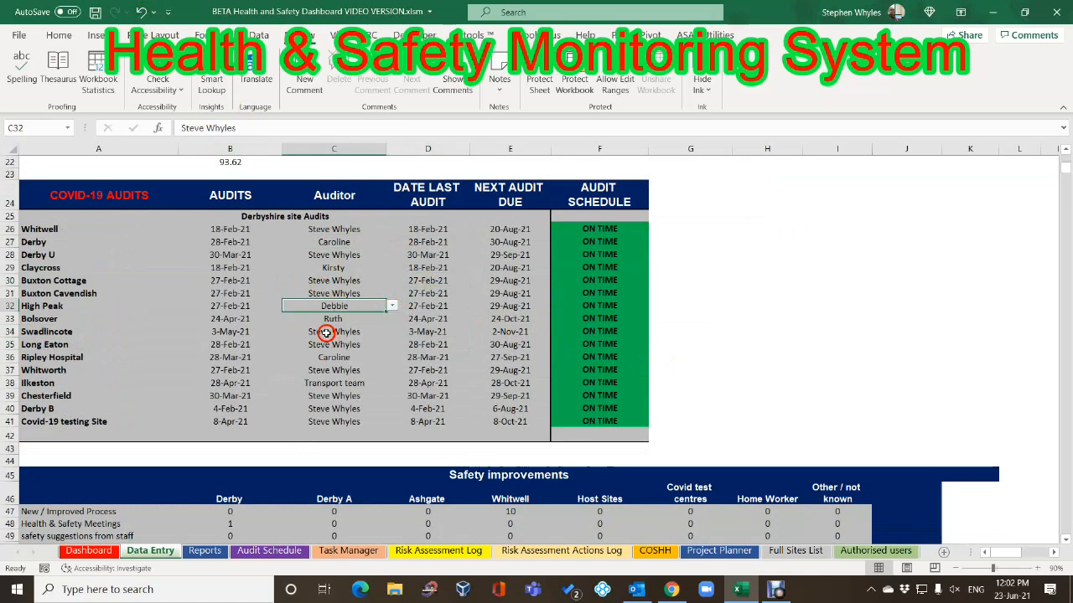
left_click(309, 266)
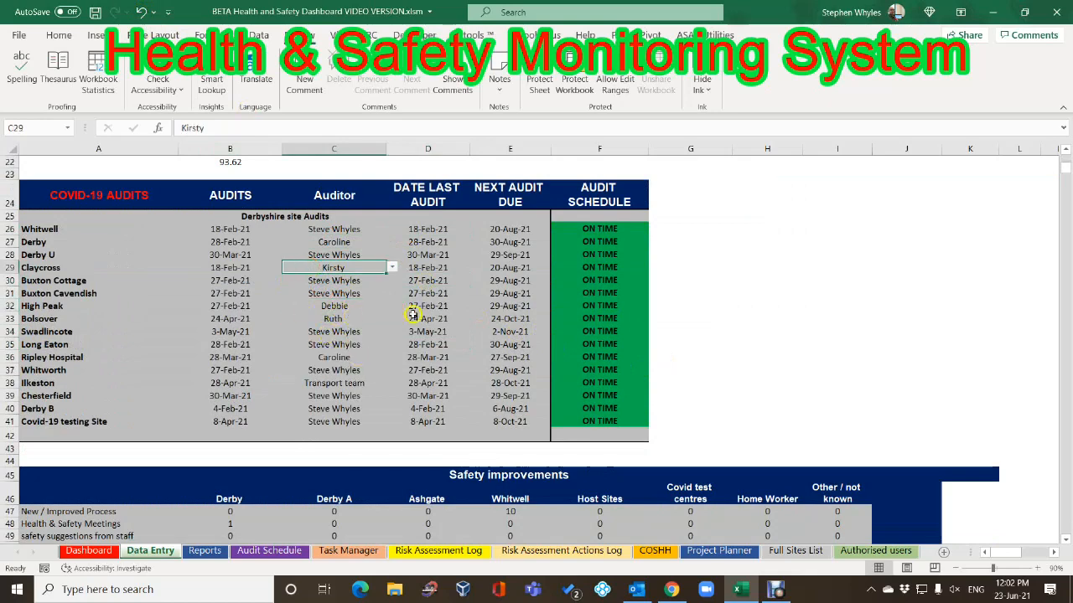
Set Derby's Safety Webinars count to 15 in the Safety improvements table
scroll(312, 414, "down", 6)
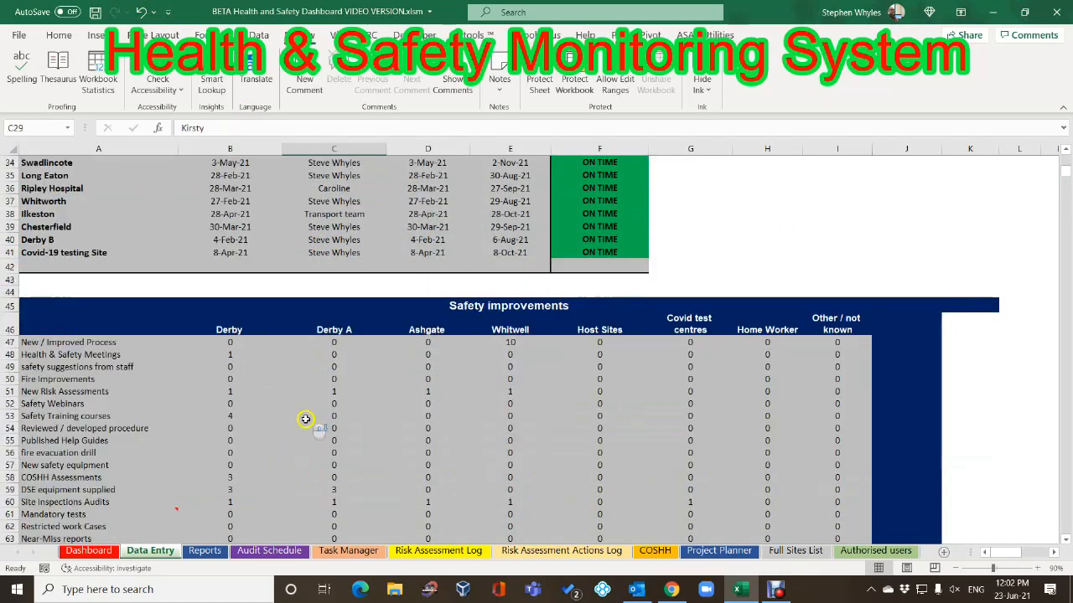
scroll(288, 390, "down", 1)
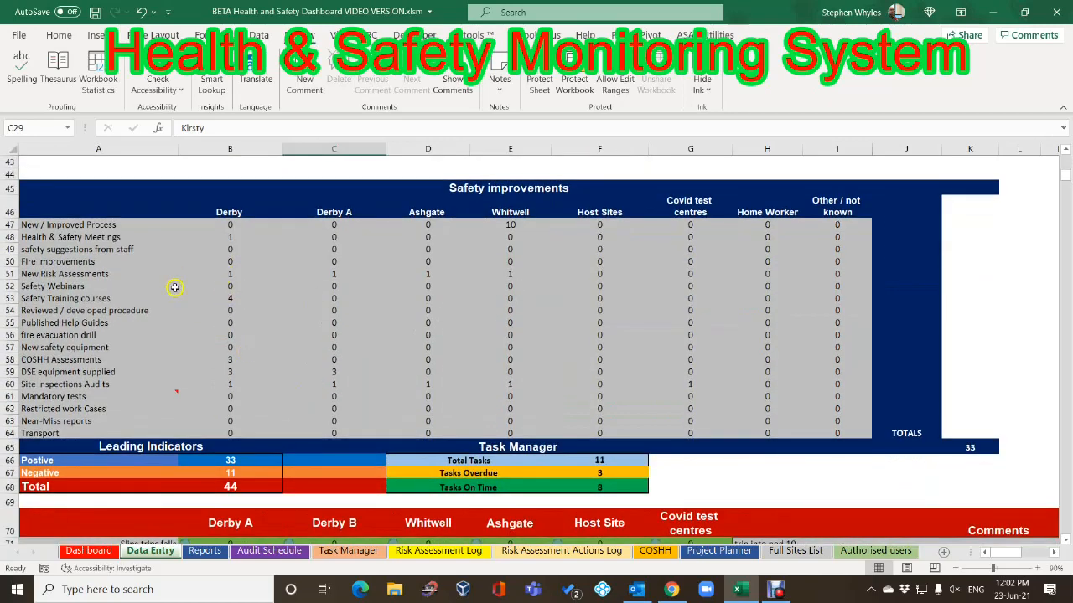
left_click(240, 286)
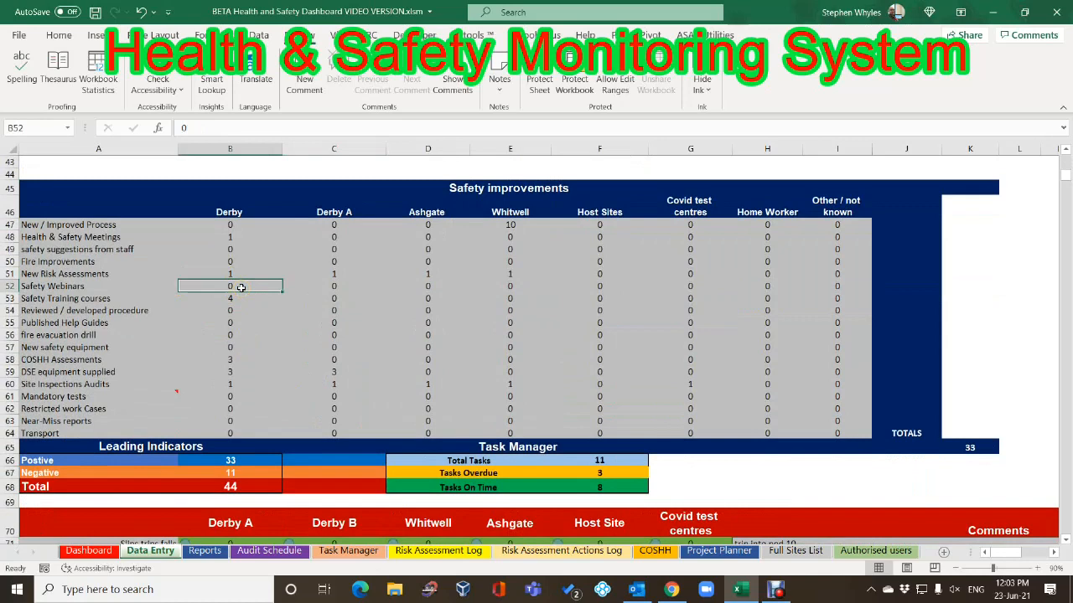
type("15")
key("Return")
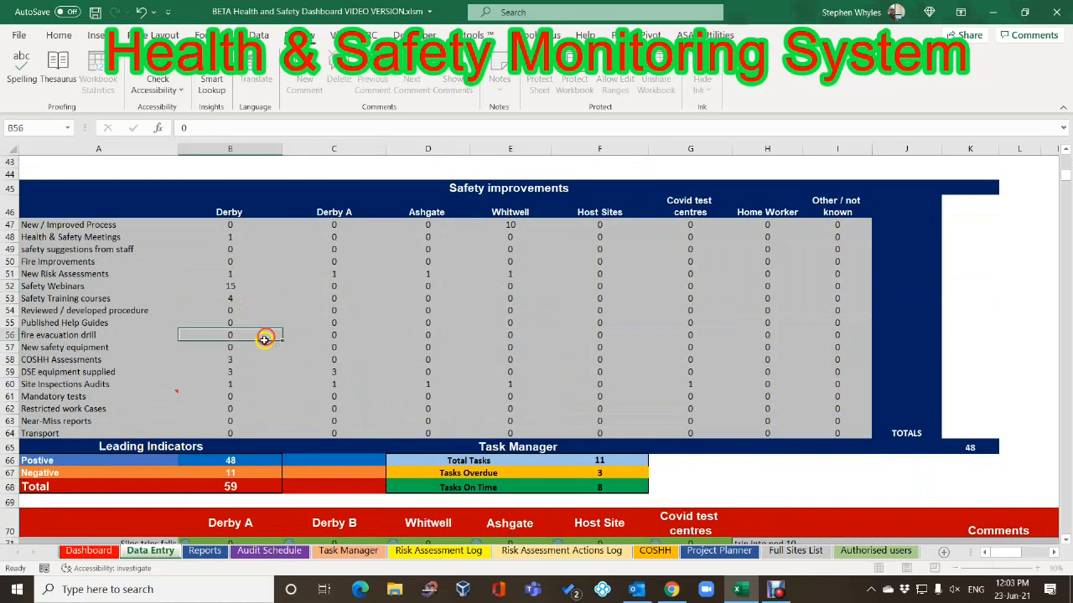
Check the Positive v Negative chart on the Dashboard sheet and return to Data Entry
left_click(88, 551)
scroll(109, 506, "down", 9)
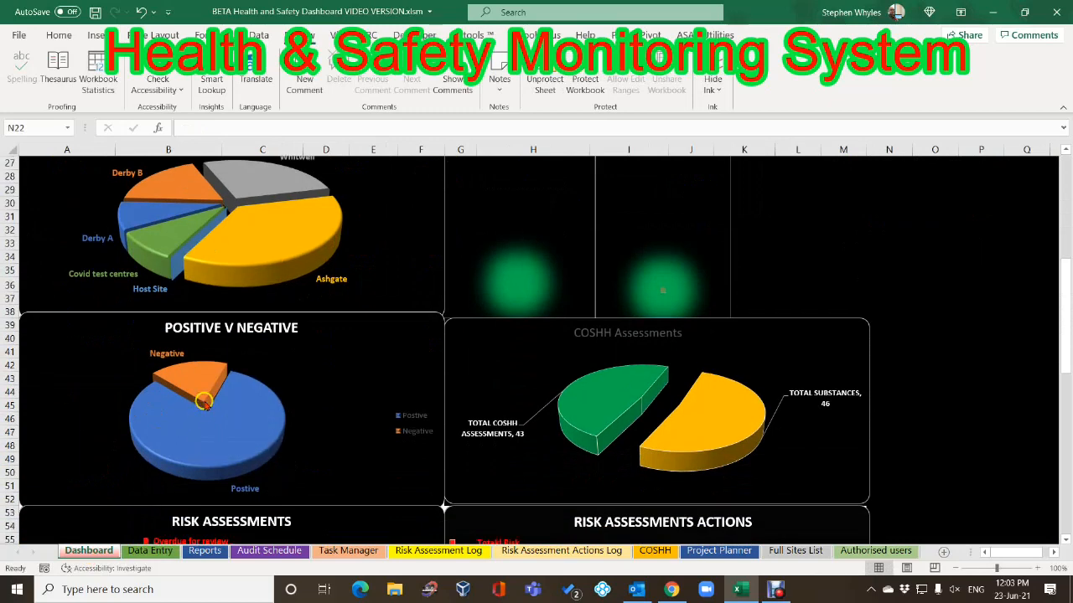
left_click(146, 551)
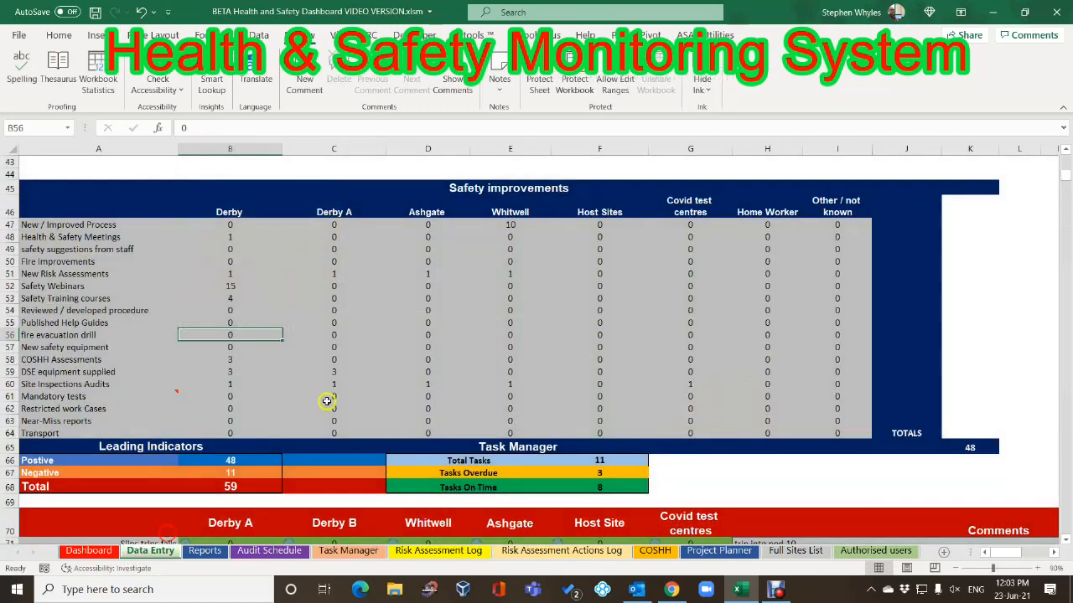
Examine the incident counts by type and site on Data Entry, with the comments for Unsafe acts / conditions and DSE
scroll(319, 402, "down", 3)
scroll(255, 421, "down", 9)
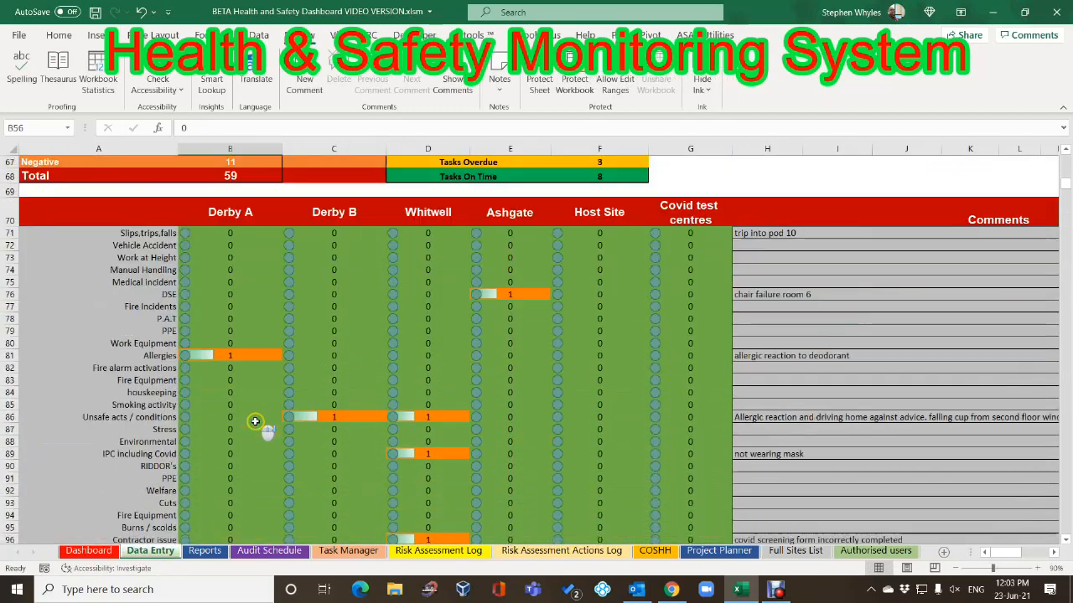
scroll(255, 421, "down", 3)
scroll(255, 419, "up", 5)
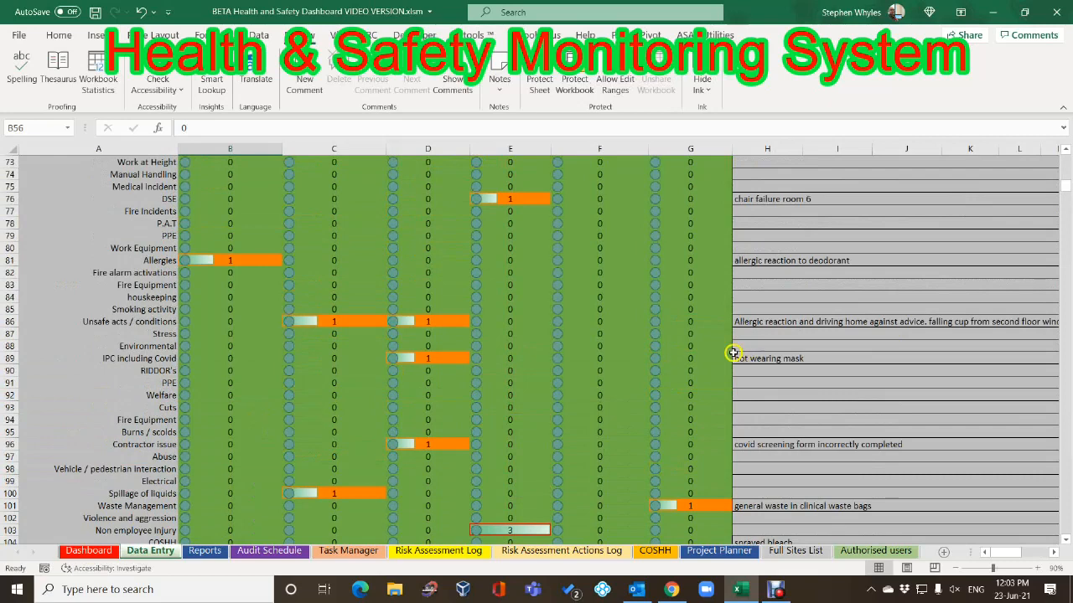
left_click(809, 322)
scroll(809, 323, "up", 5)
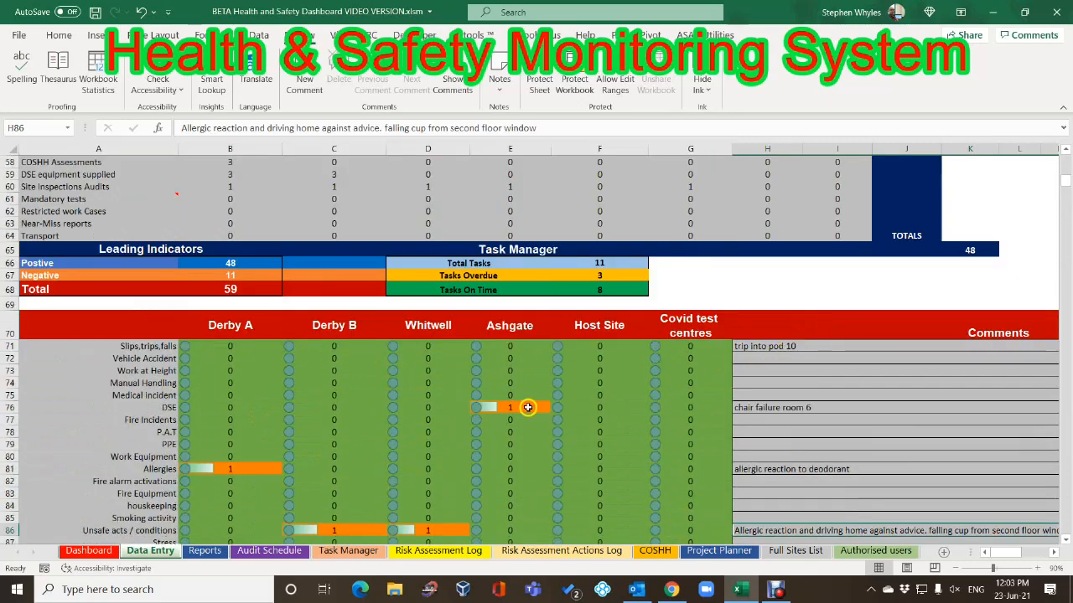
left_click(771, 411)
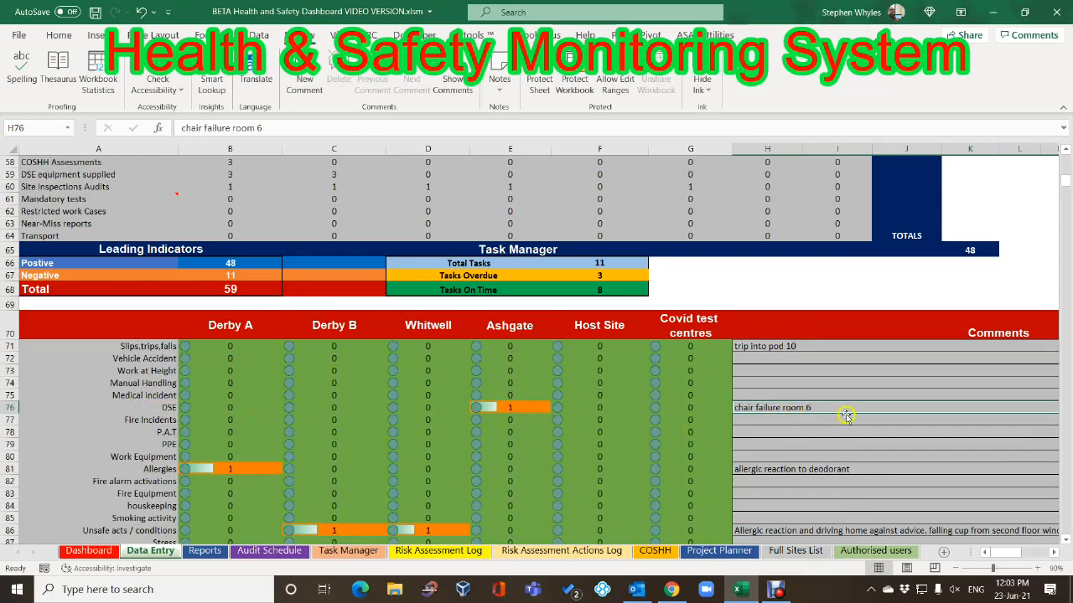
scroll(591, 450, "down", 3)
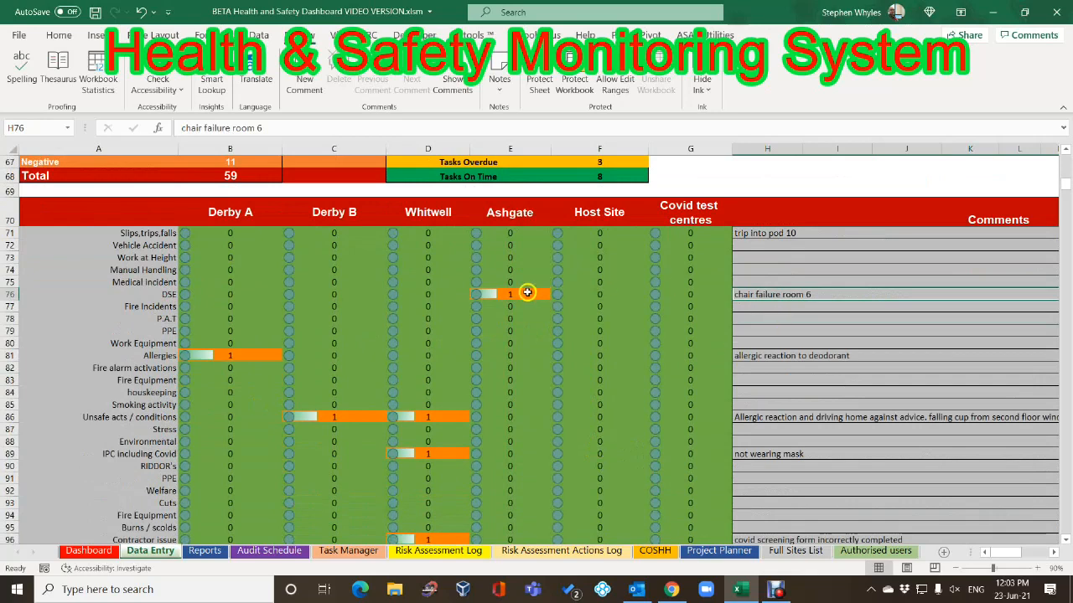
left_click(373, 297)
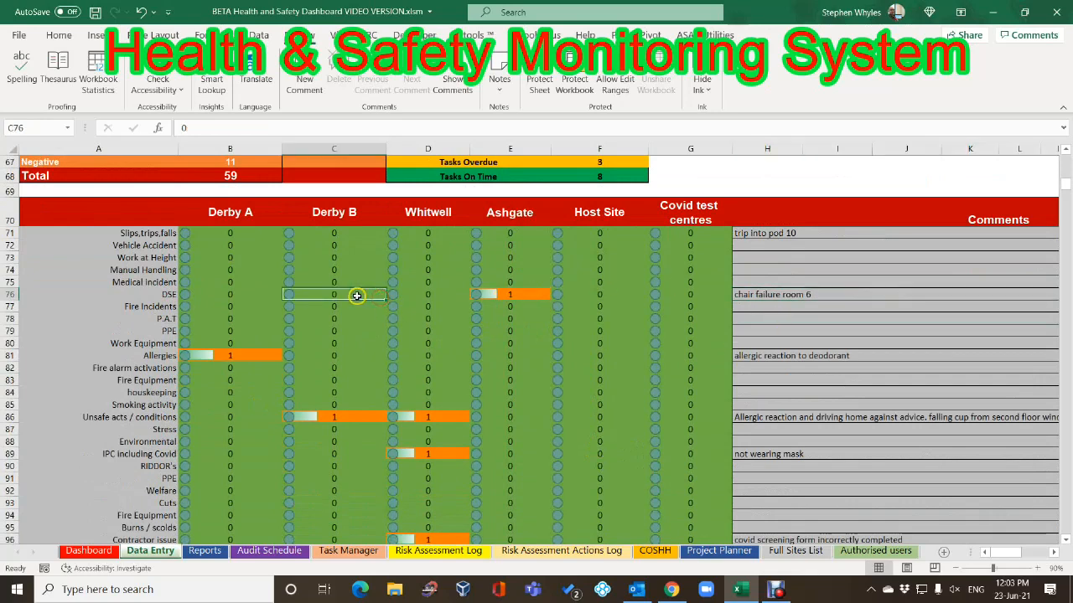
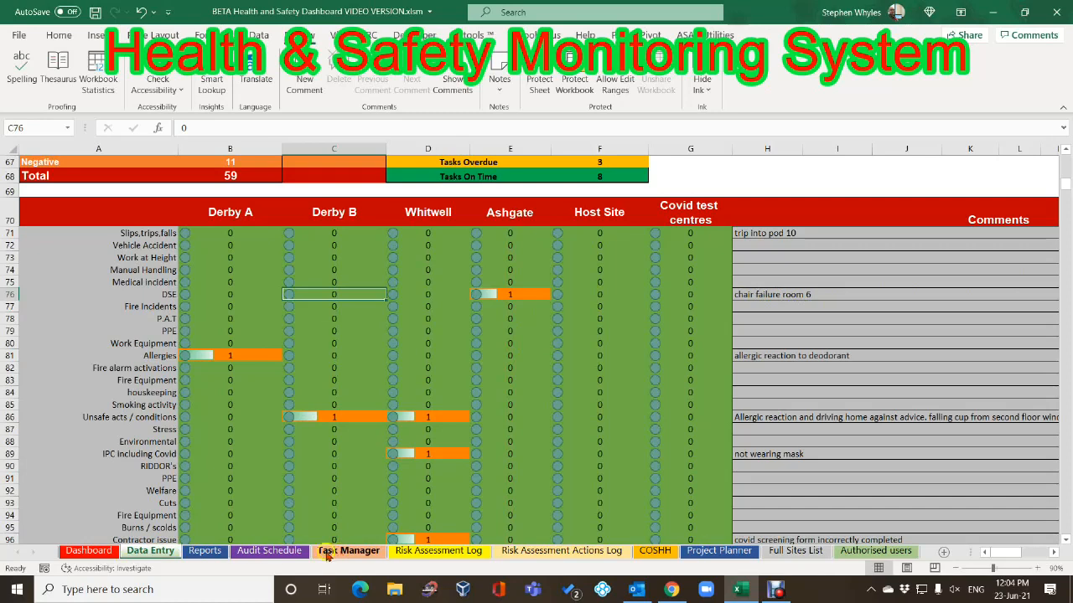
Compare the Whitwell start dates on Audit Schedule with Whitwell's scheduled audit date in the General Audits table on Data Entry
left_click(269, 551)
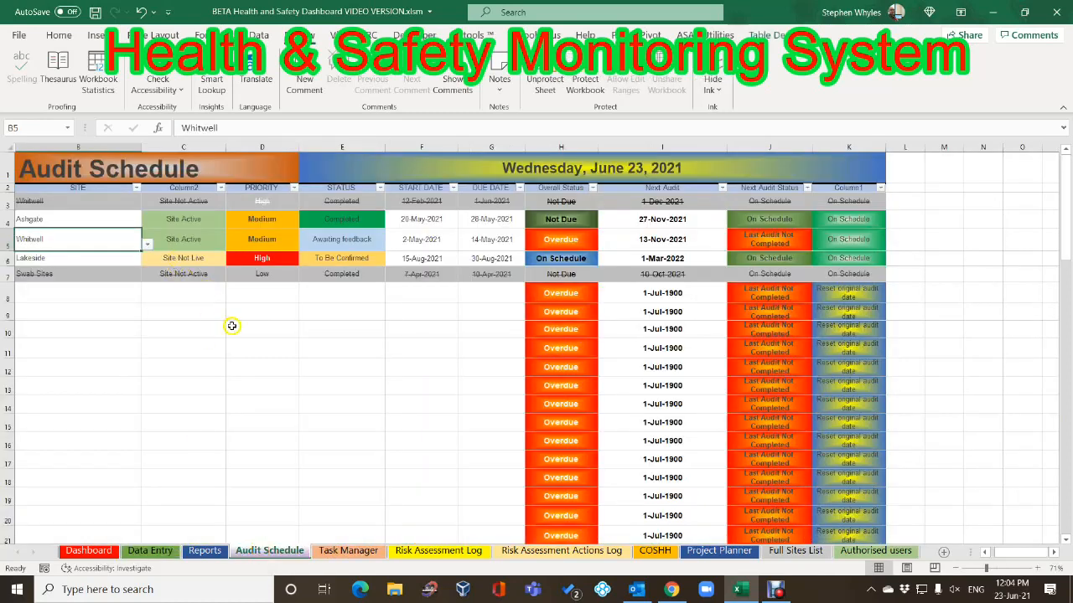
left_click(419, 203)
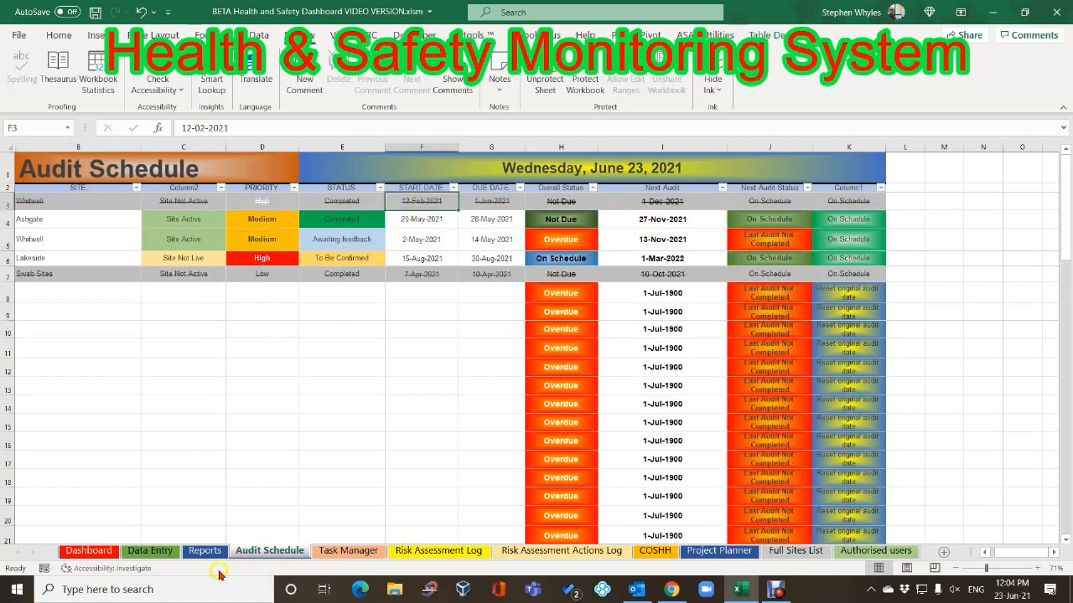
left_click(153, 552)
scroll(271, 320, "up", 9)
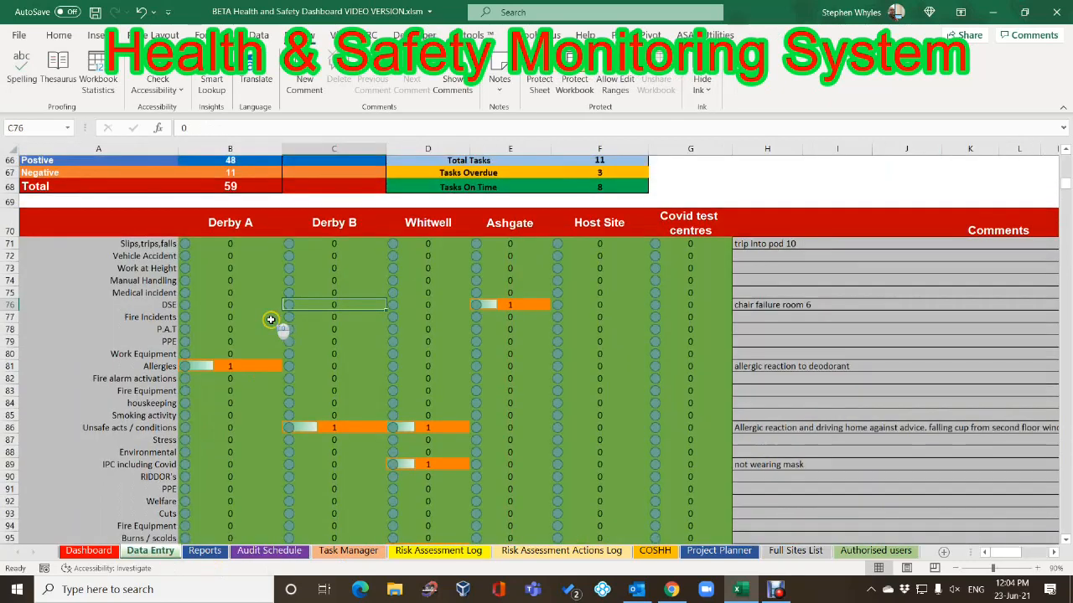
scroll(270, 320, "up", 8)
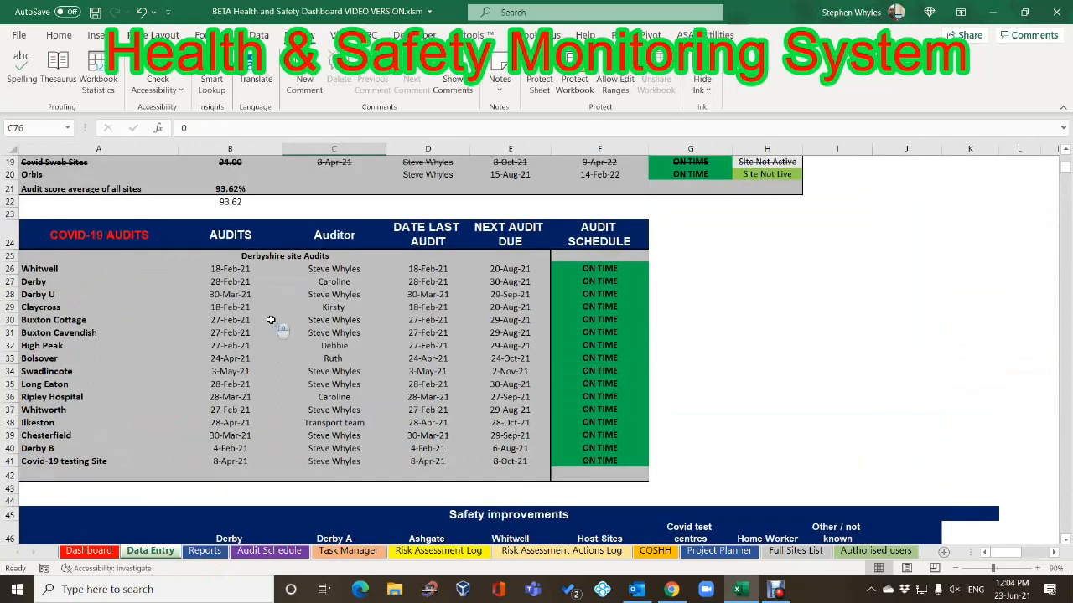
scroll(251, 289, "up", 6)
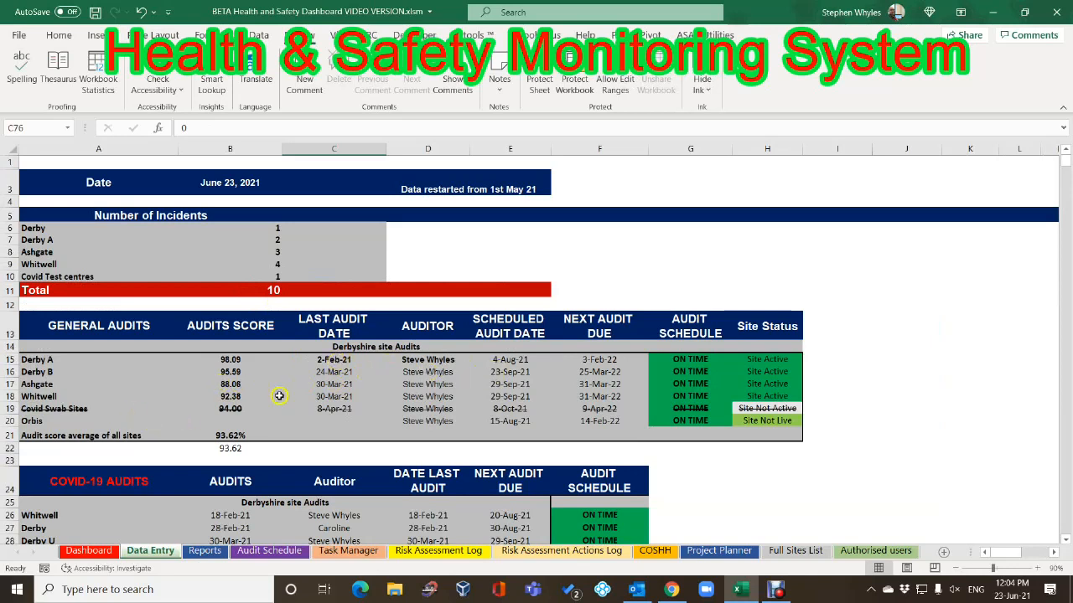
left_click(514, 398)
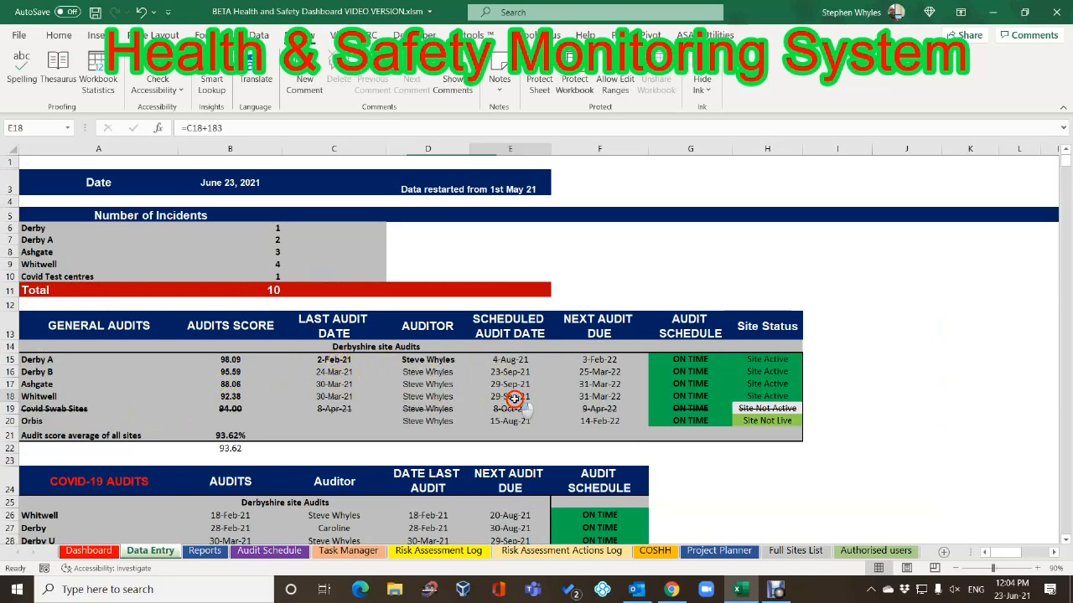
left_click(270, 551)
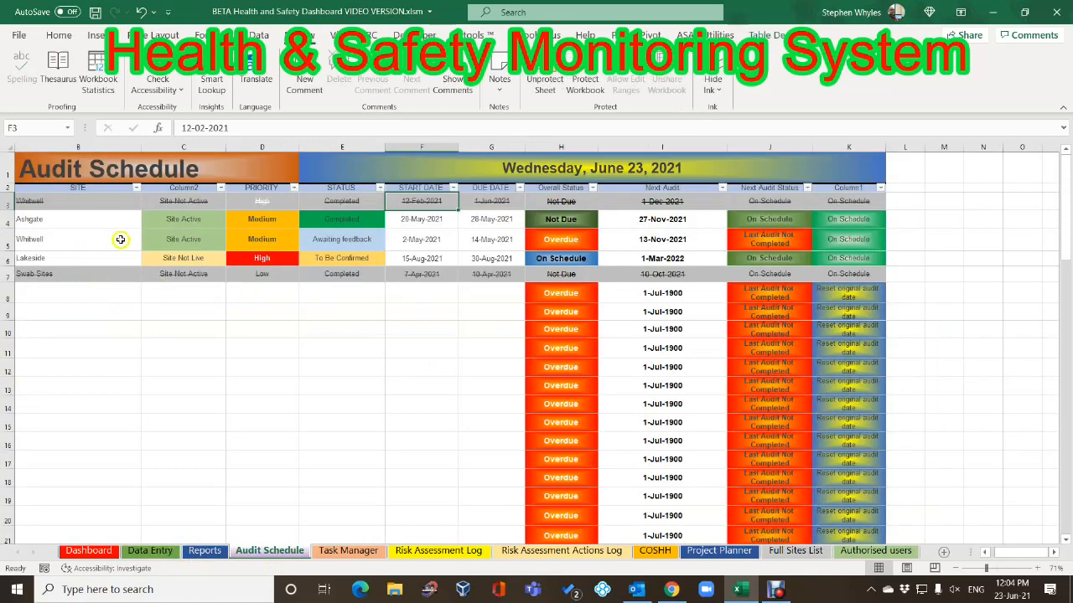
left_click(423, 243)
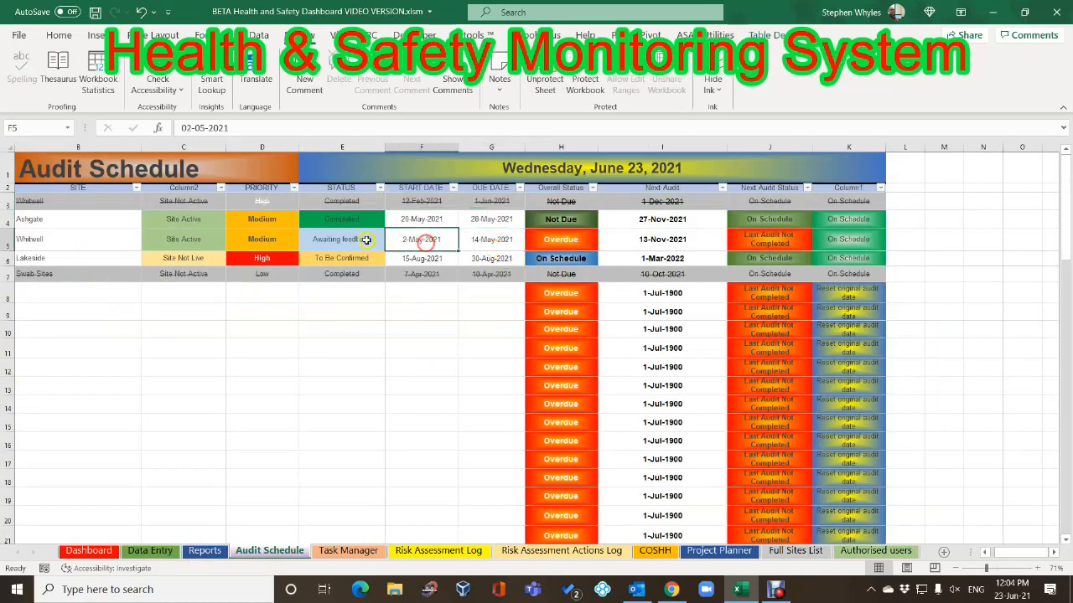
left_click(331, 240)
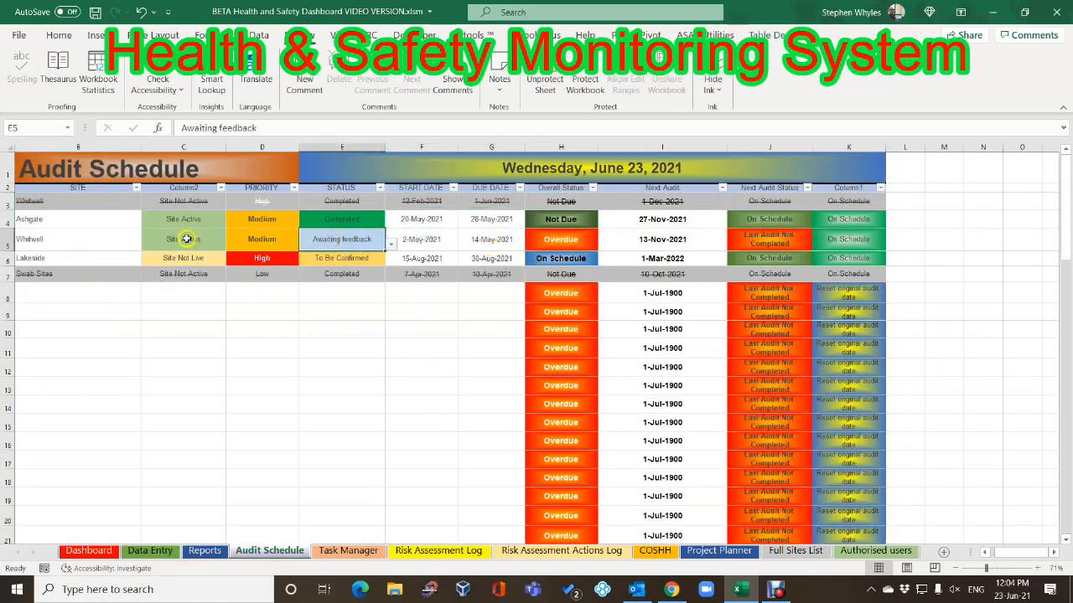
Try Site Not Active for the Whitwell audit in row 5 of Audit Schedule, and set it back to Site Active
left_click(170, 239)
left_click(231, 243)
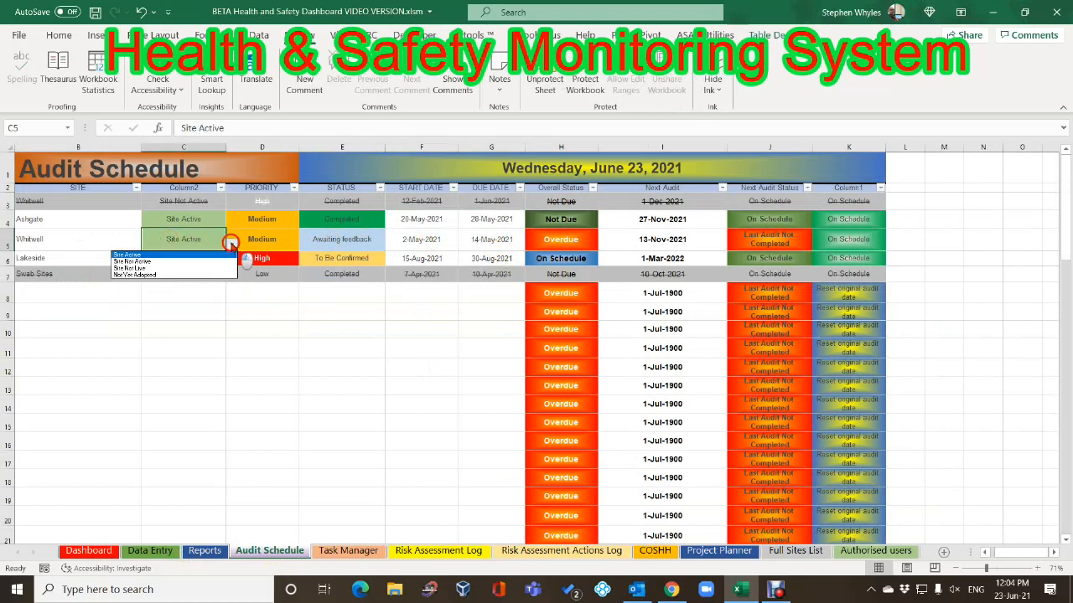
left_click(166, 262)
left_click(211, 248)
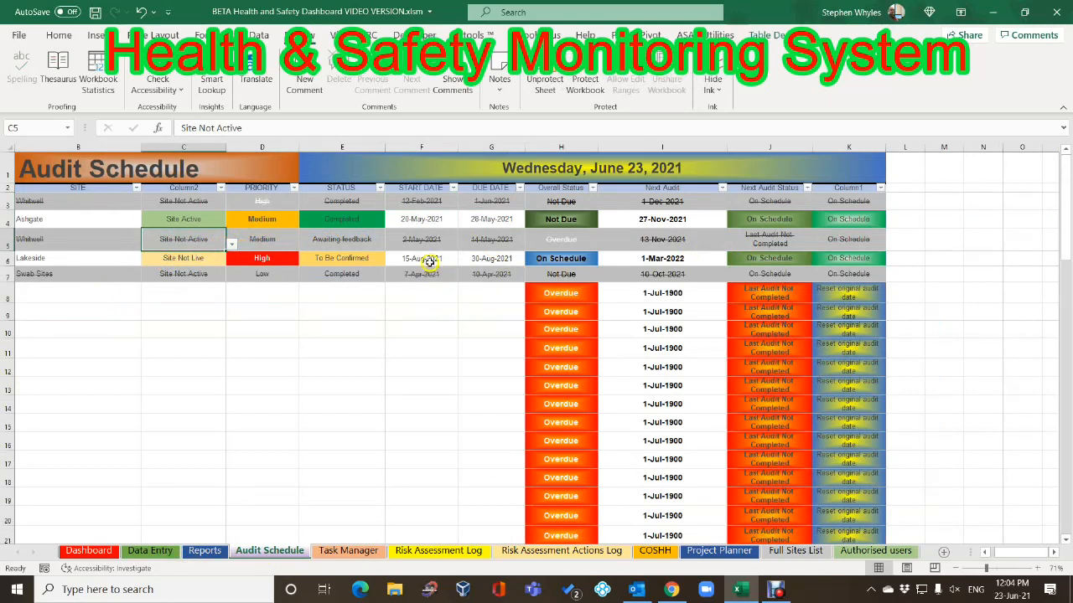
left_click(232, 243)
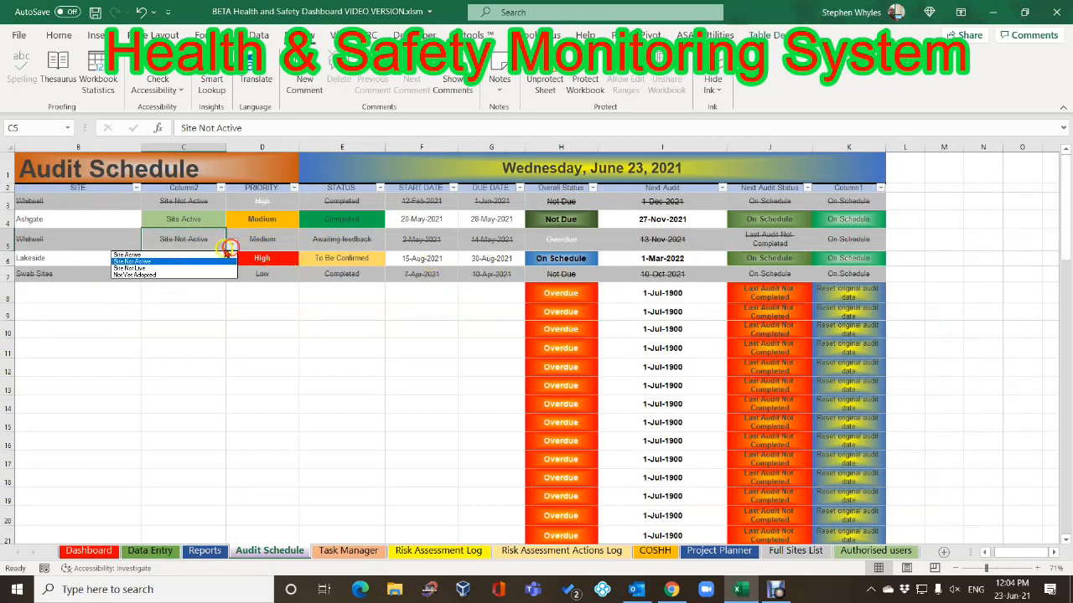
left_click(151, 255)
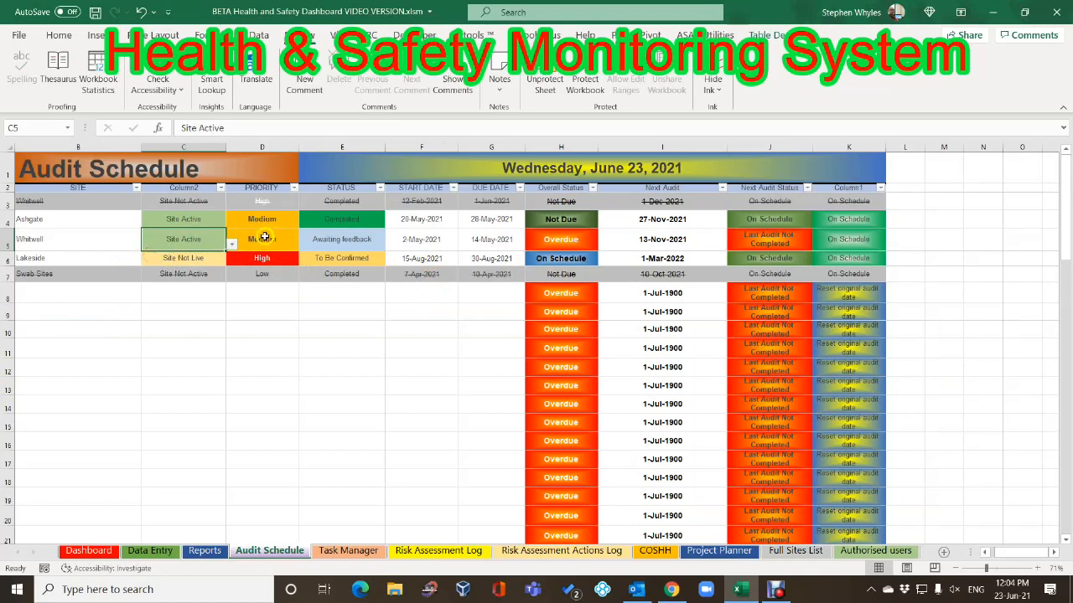
Set the priority of the Whitwell audit in row 5 to High
left_click(264, 238)
left_click(304, 243)
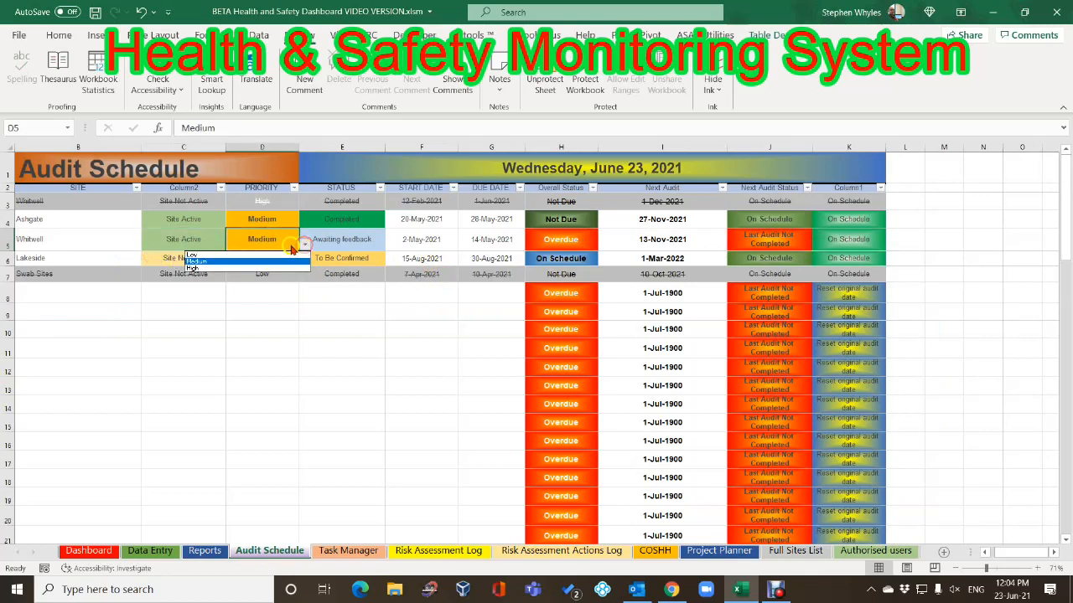
left_click(220, 268)
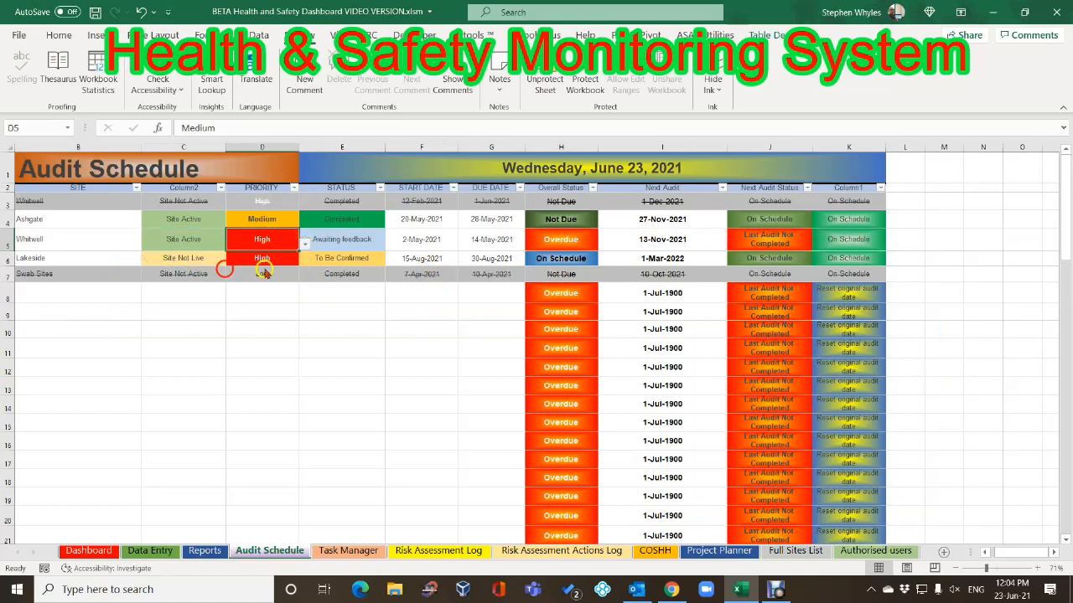
Try On Hold as the status of the Whitwell audit in row 5, and set the status to Completed
left_click(347, 240)
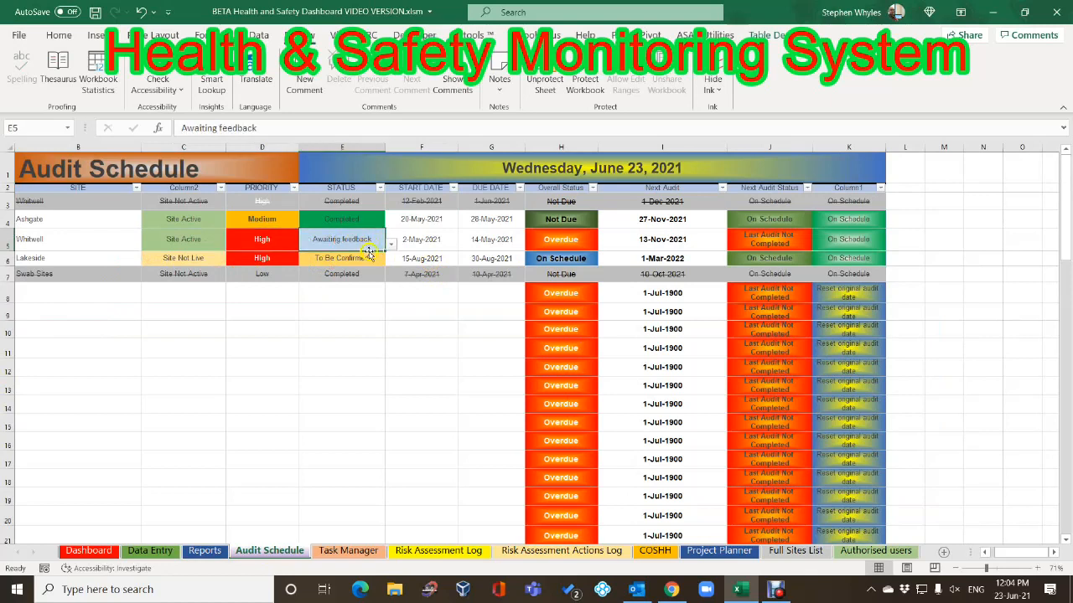
left_click(392, 245)
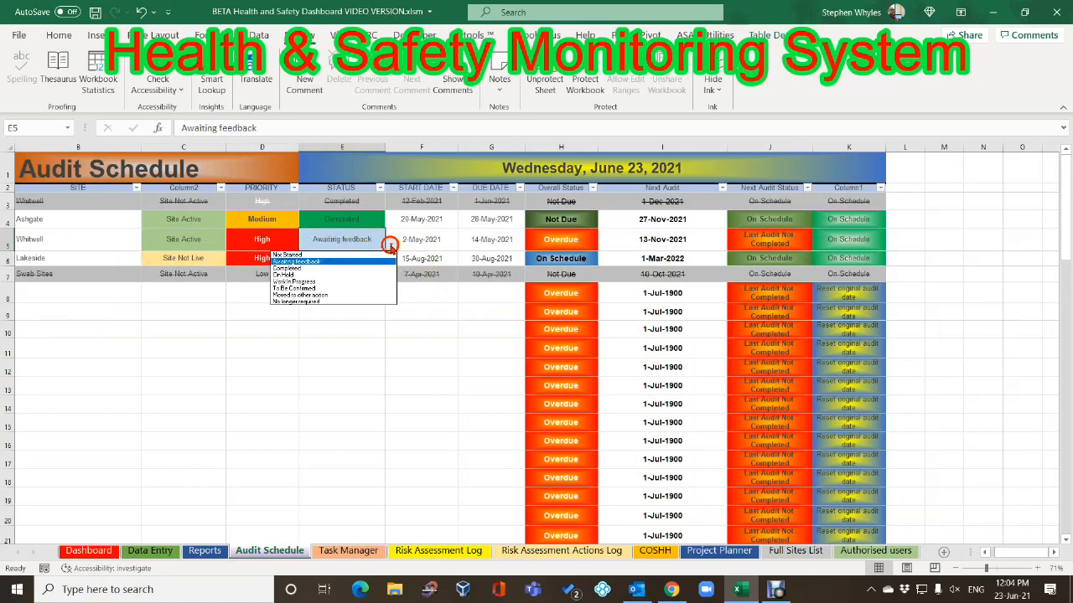
left_click(302, 275)
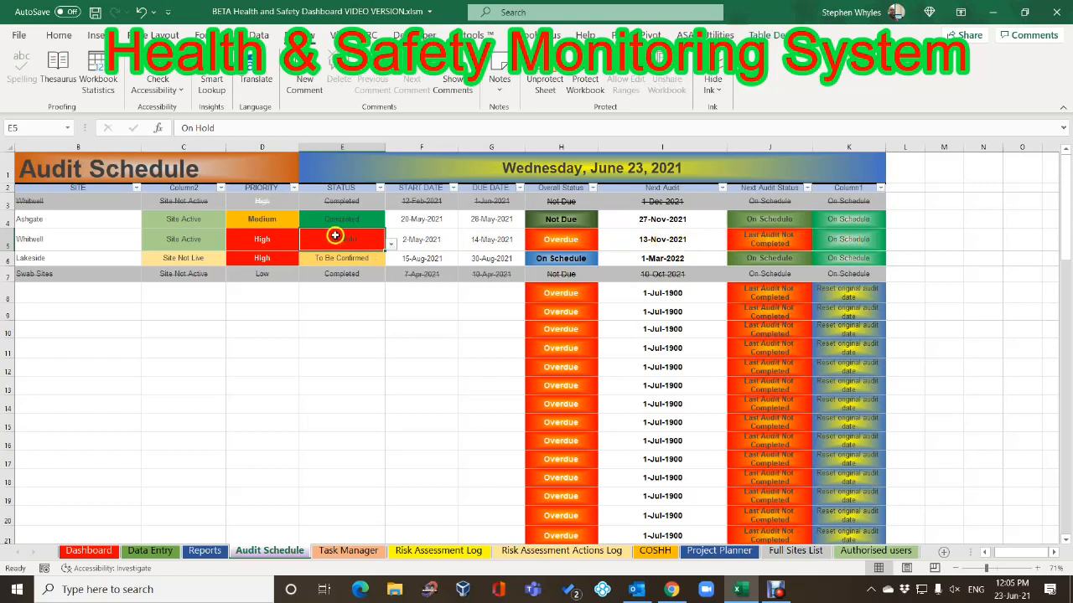
left_click(419, 239)
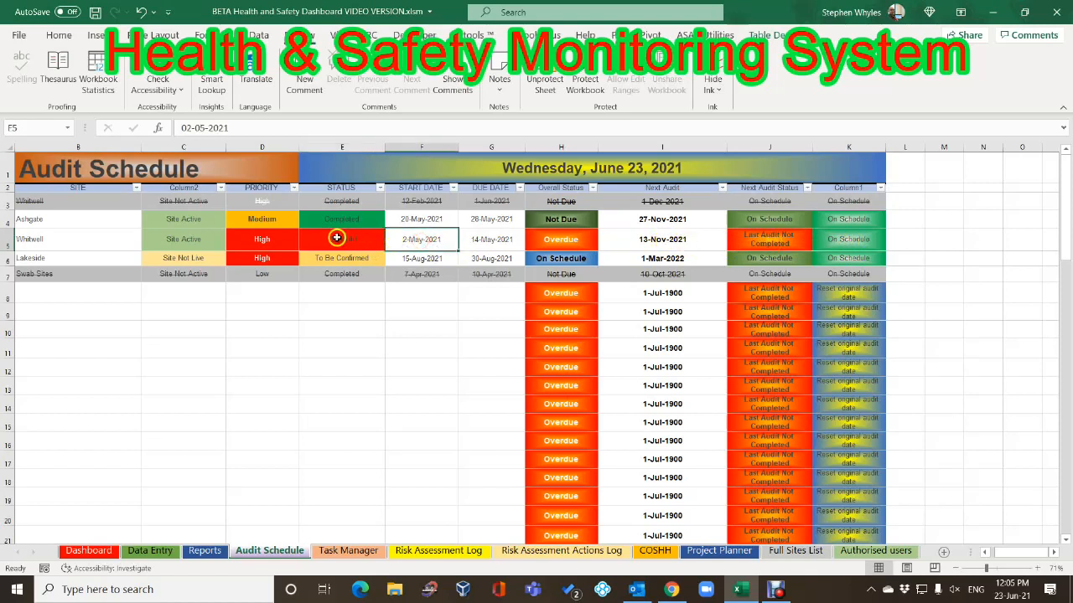
left_click(345, 239)
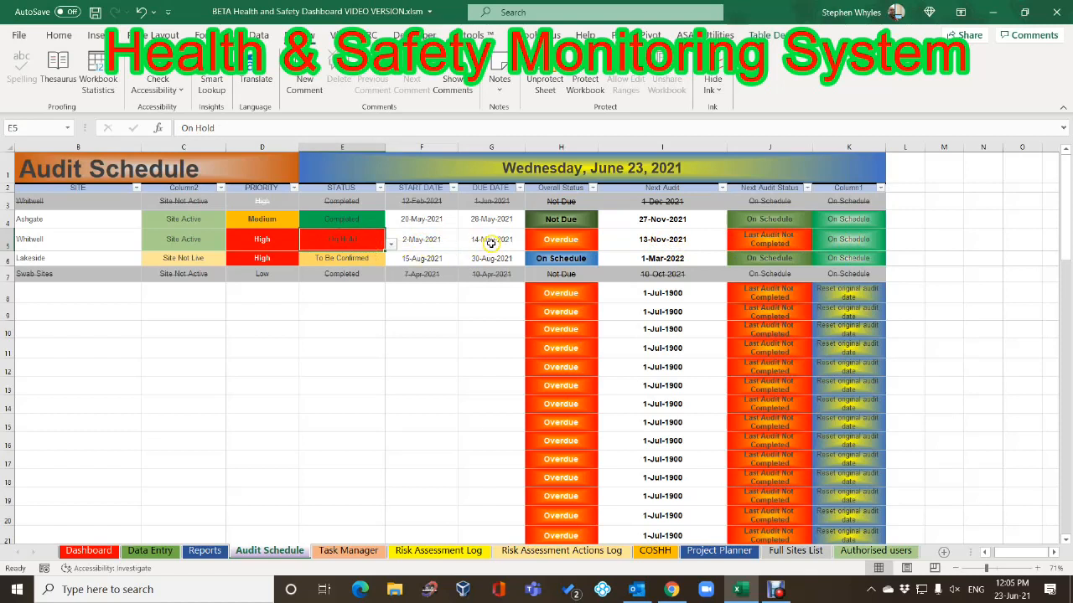
left_click(390, 244)
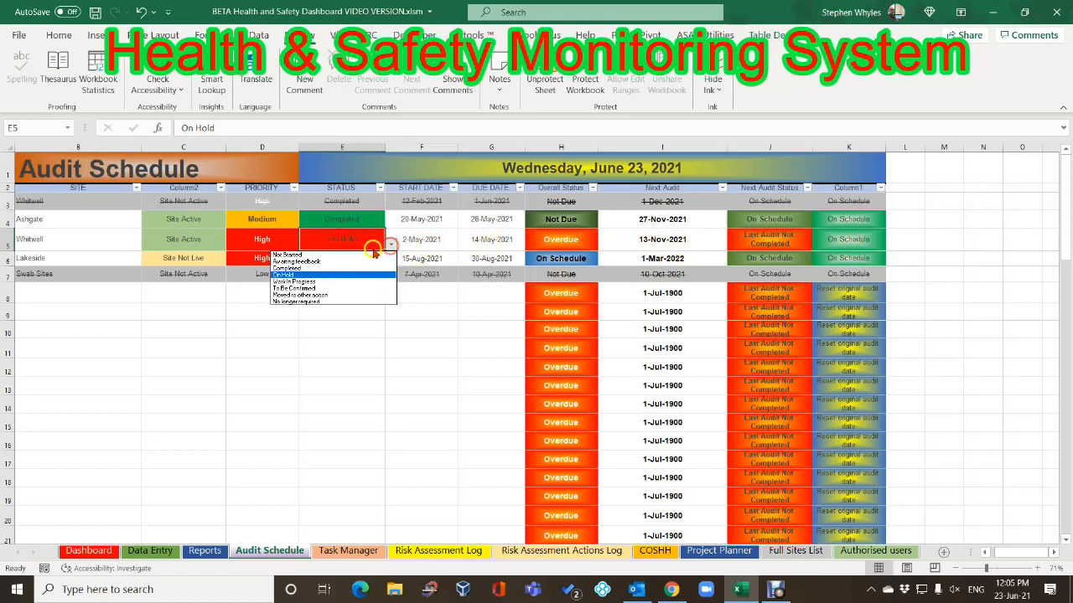
left_click(310, 267)
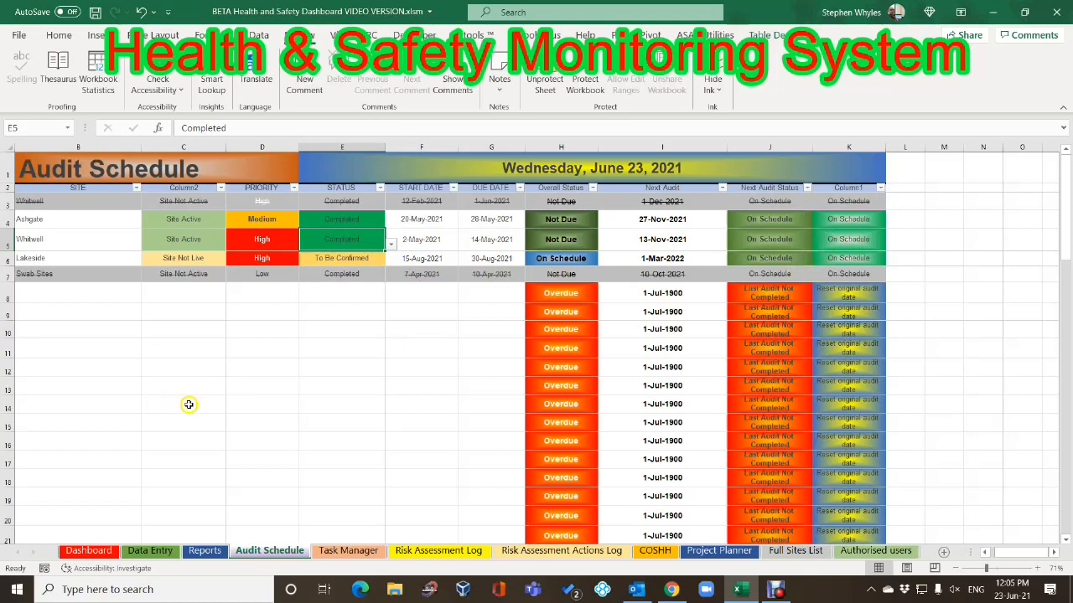
View the available site choices for the Whitwell audit in row 5 without changing the site
left_click(64, 240)
left_click(146, 243)
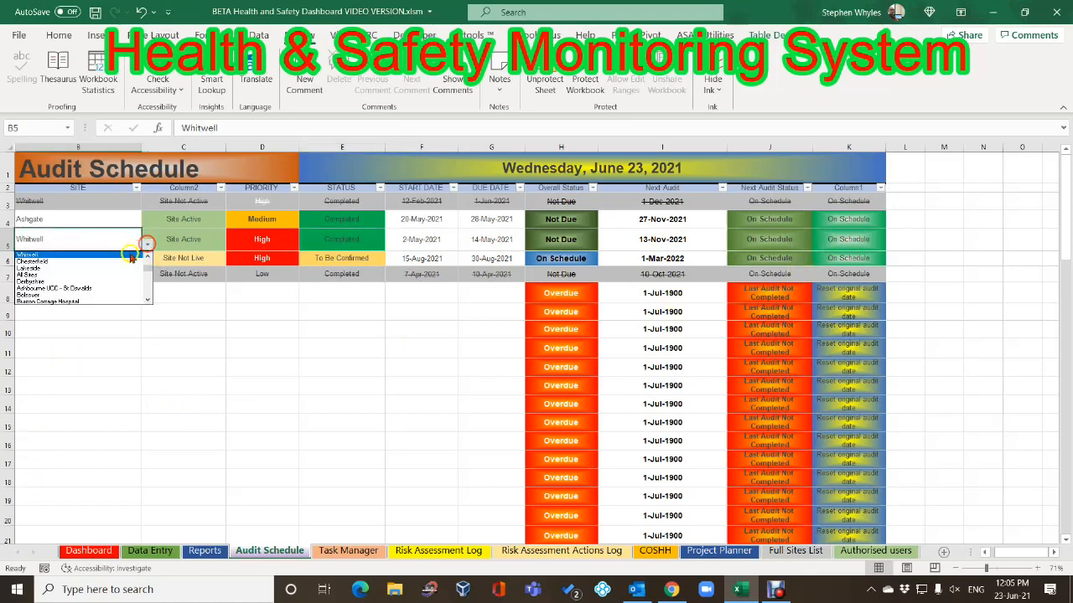
left_click(71, 365)
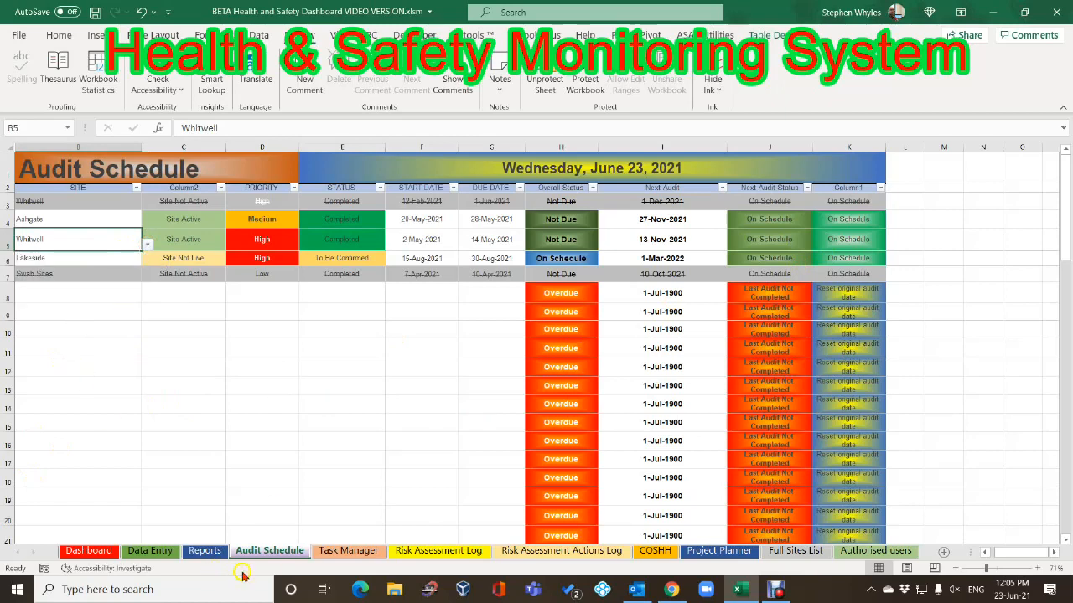
Review the Health & Safety Actions List on the Task Manager sheet and select the first empty task title cell
left_click(354, 553)
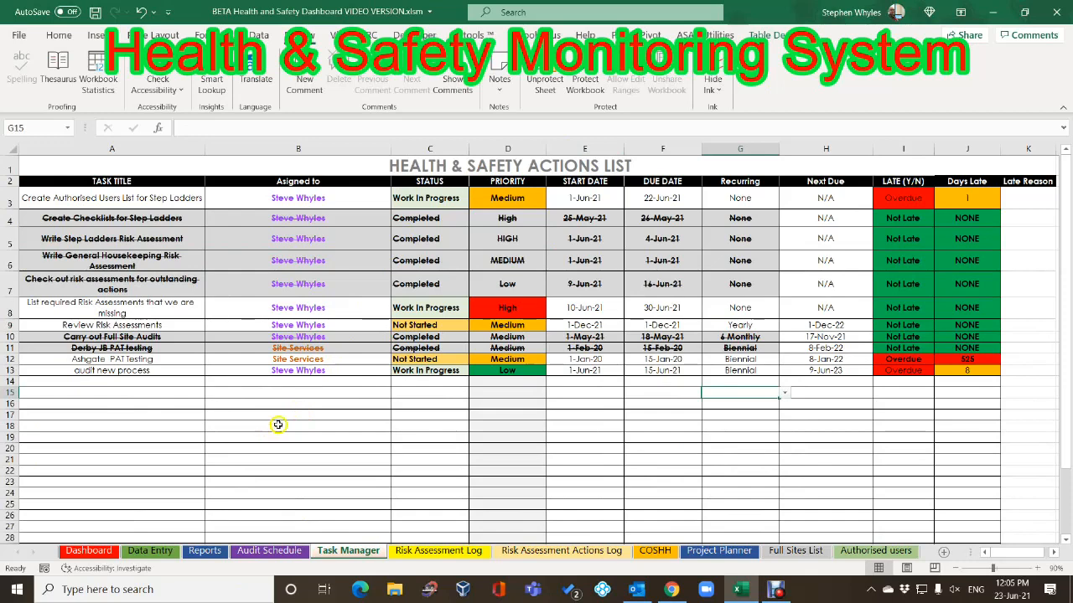
left_click(92, 383)
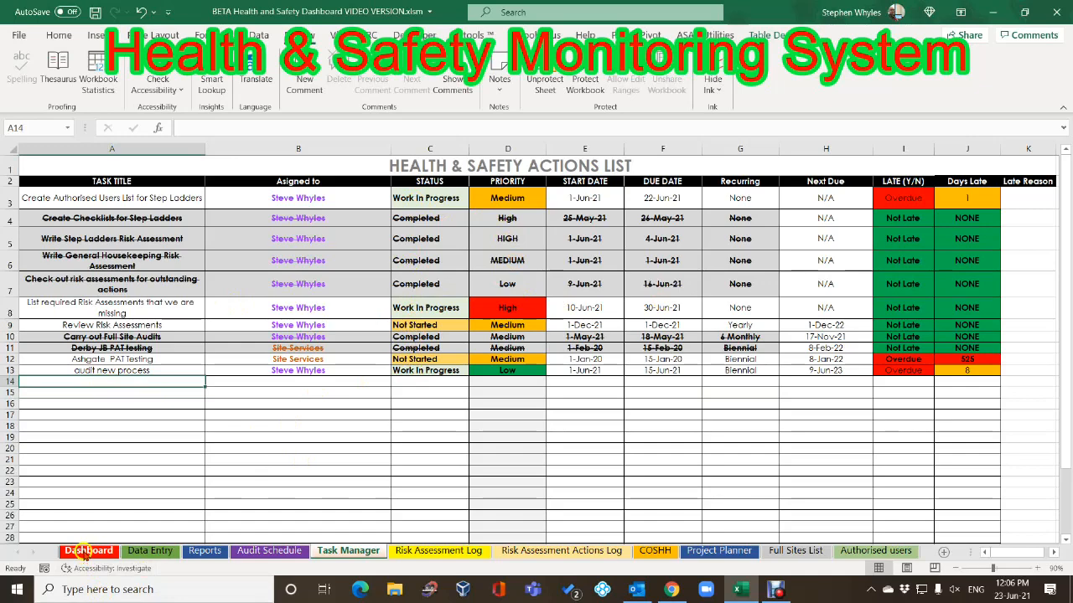
Review the charts on the Dashboard sheet and the Health & Safety tasks and COSHH Assessments sections on the Reports sheet
left_click(87, 551)
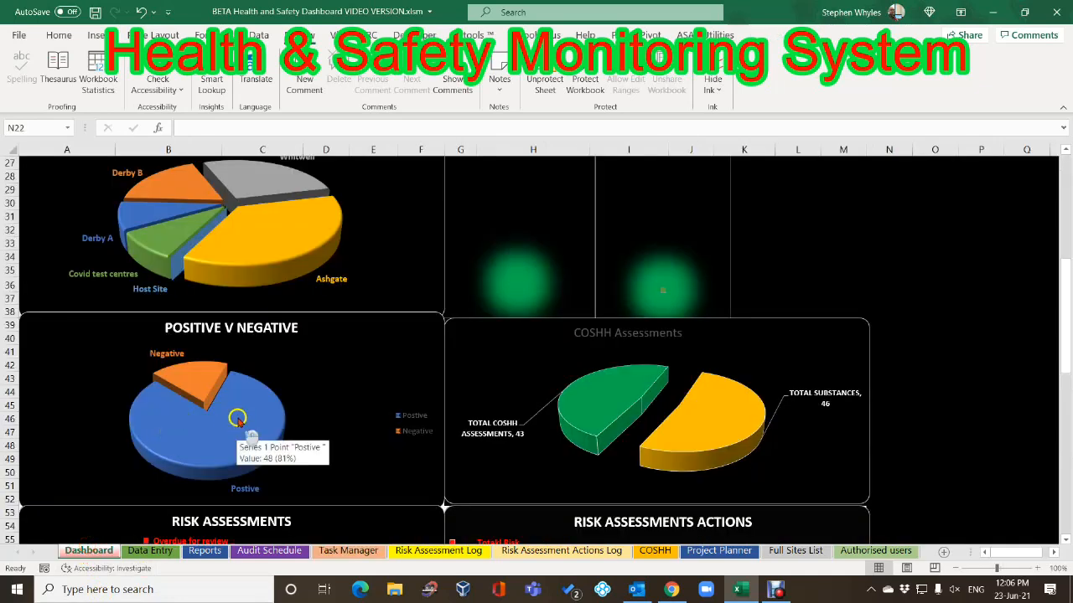
scroll(237, 419, "up", 8)
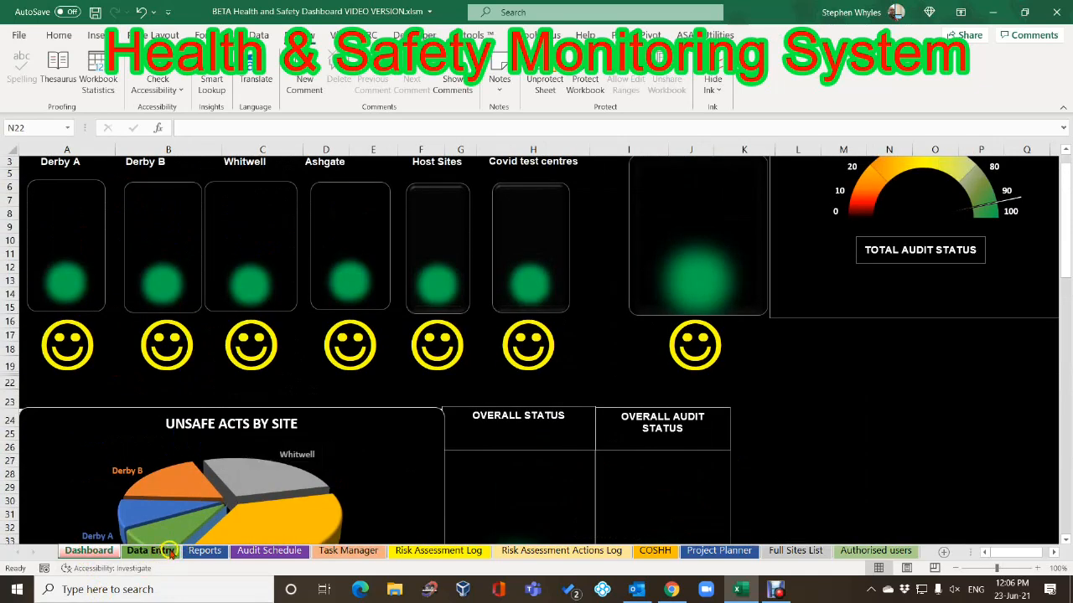
left_click(202, 551)
scroll(118, 371, "down", 2)
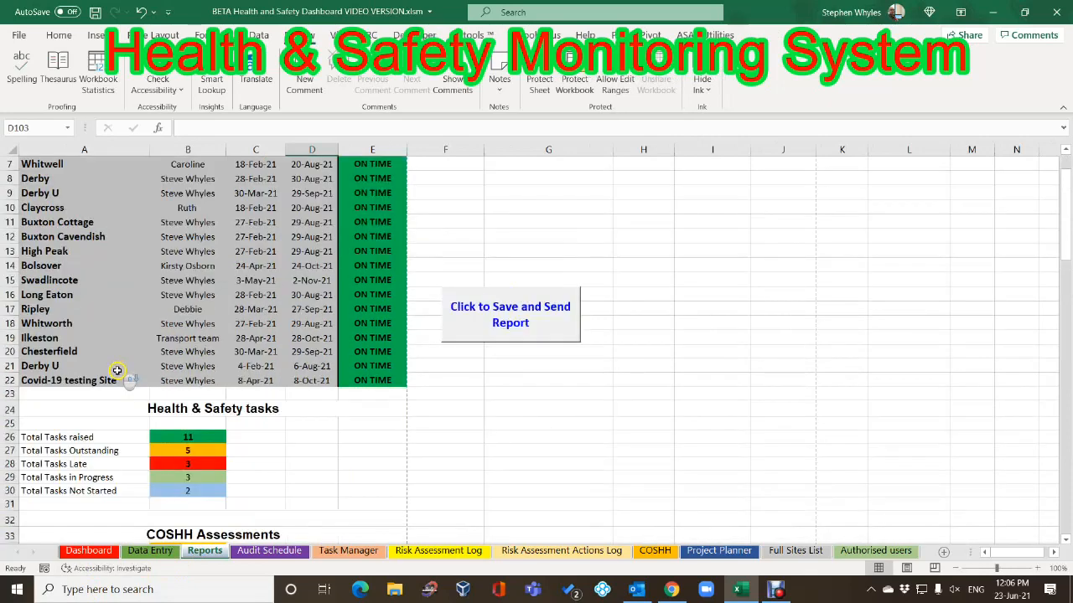
scroll(117, 371, "down", 4)
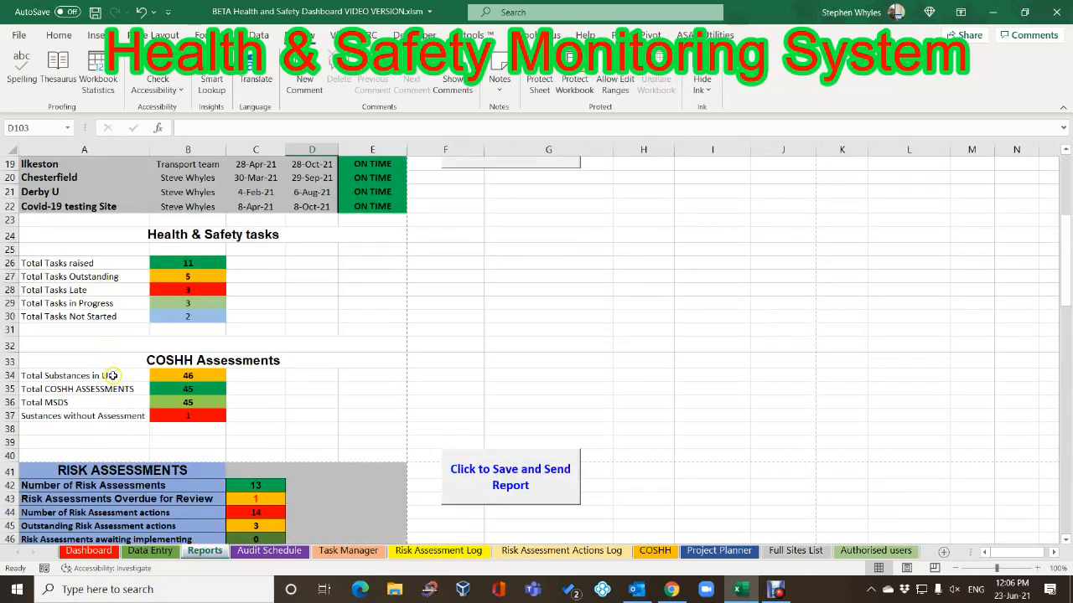
scroll(112, 375, "down", 1)
scroll(136, 371, "up", 1)
Examine the statuses of the unfinished tasks on the Task Manager sheet and the Total Tasks Outstanding cell on the Reports sheet
left_click(341, 552)
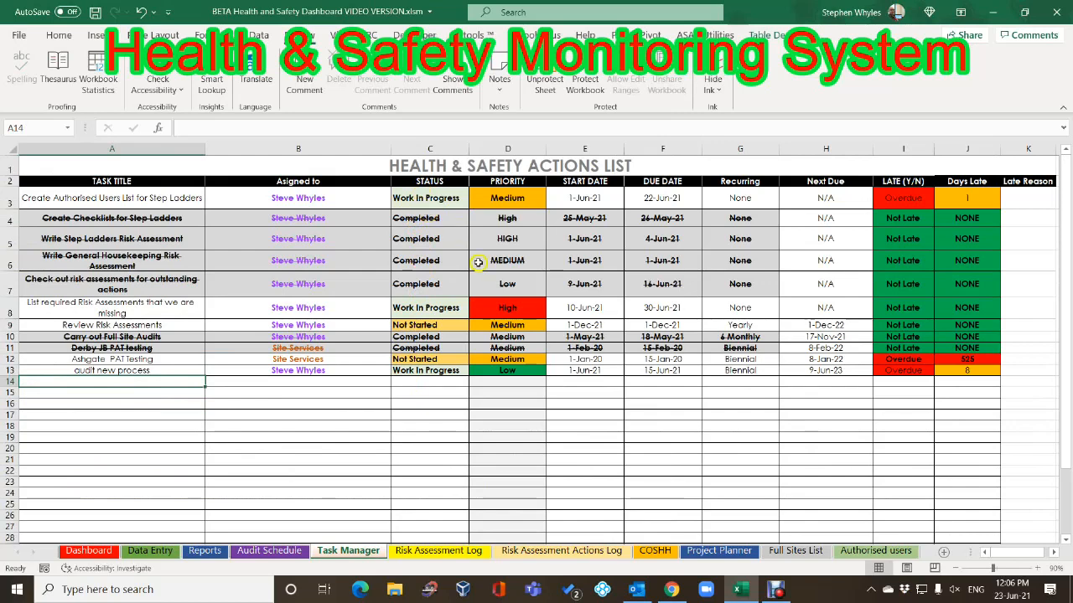
left_click(505, 372)
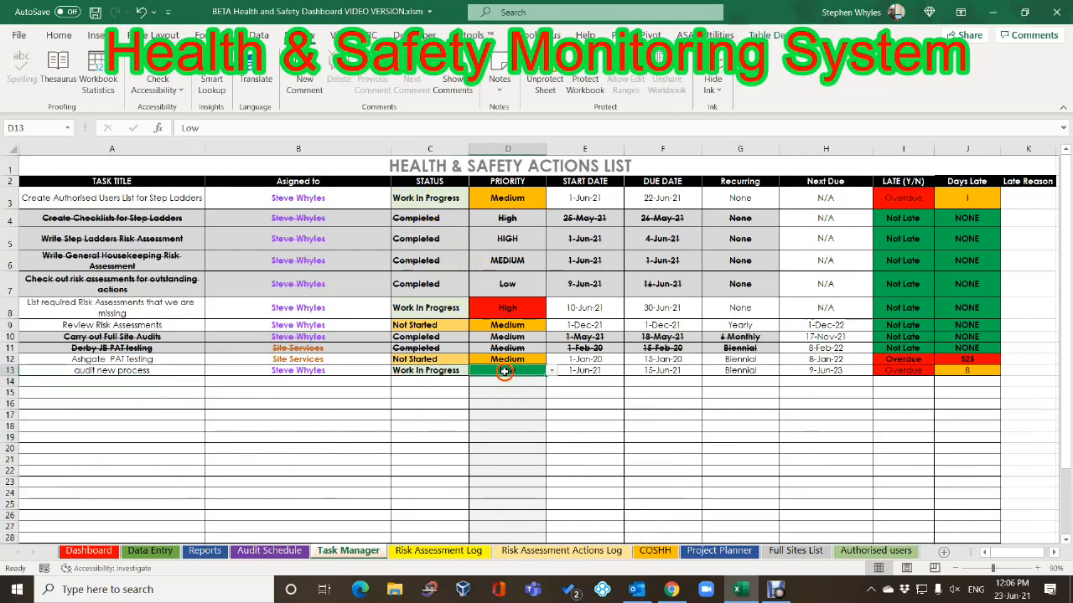
left_click(445, 370)
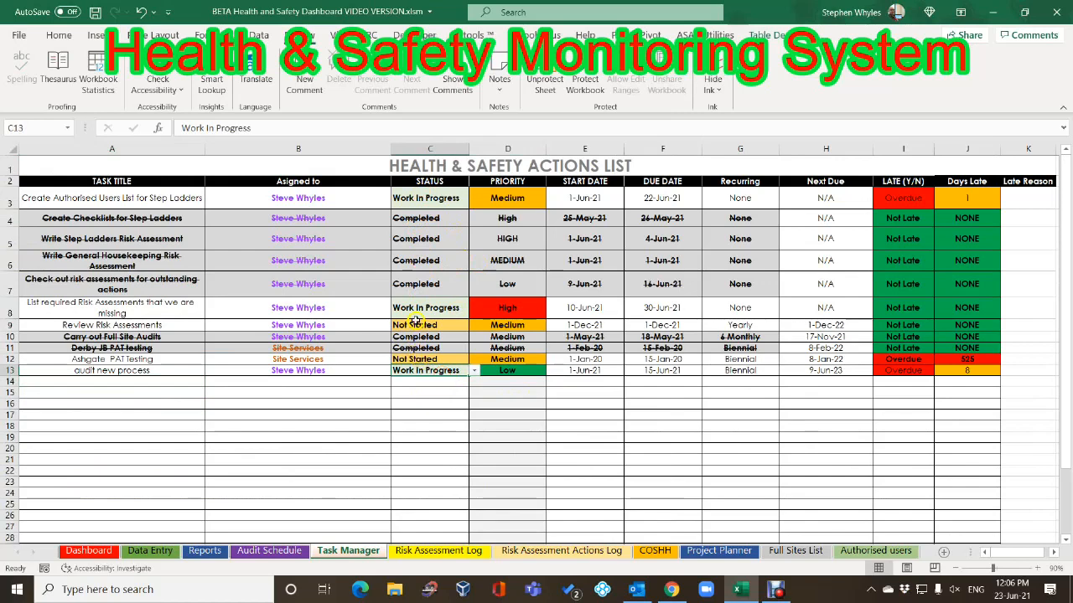
left_click(424, 197)
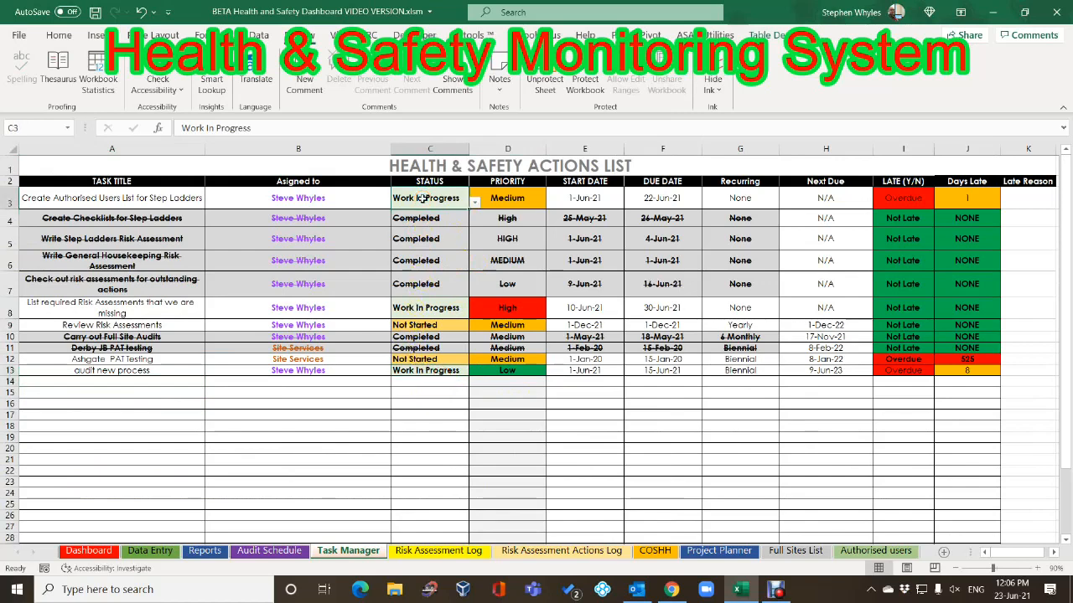
left_click(420, 308)
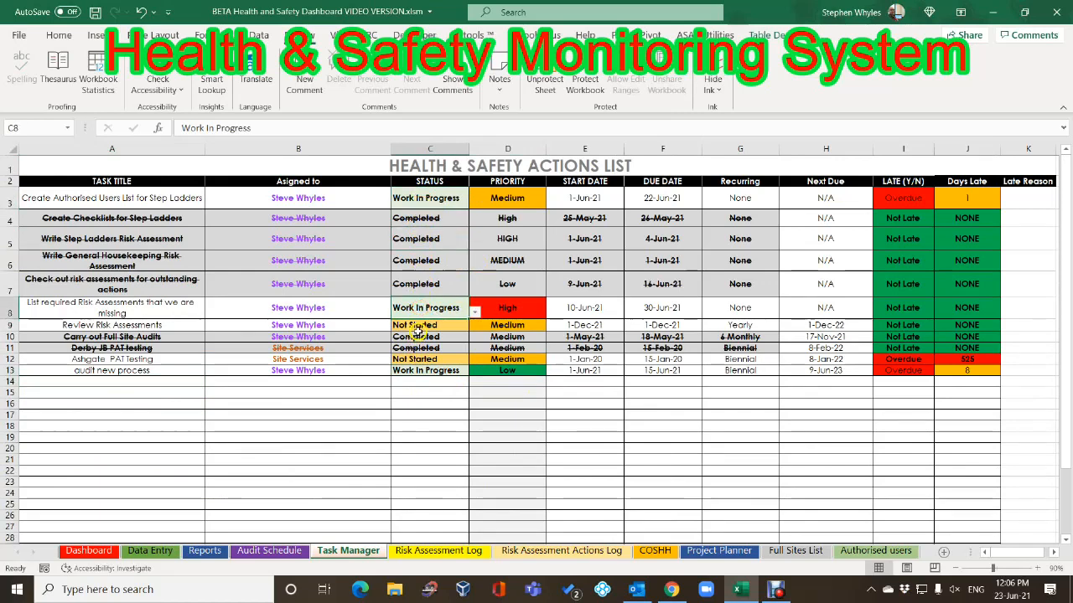
left_click(416, 327)
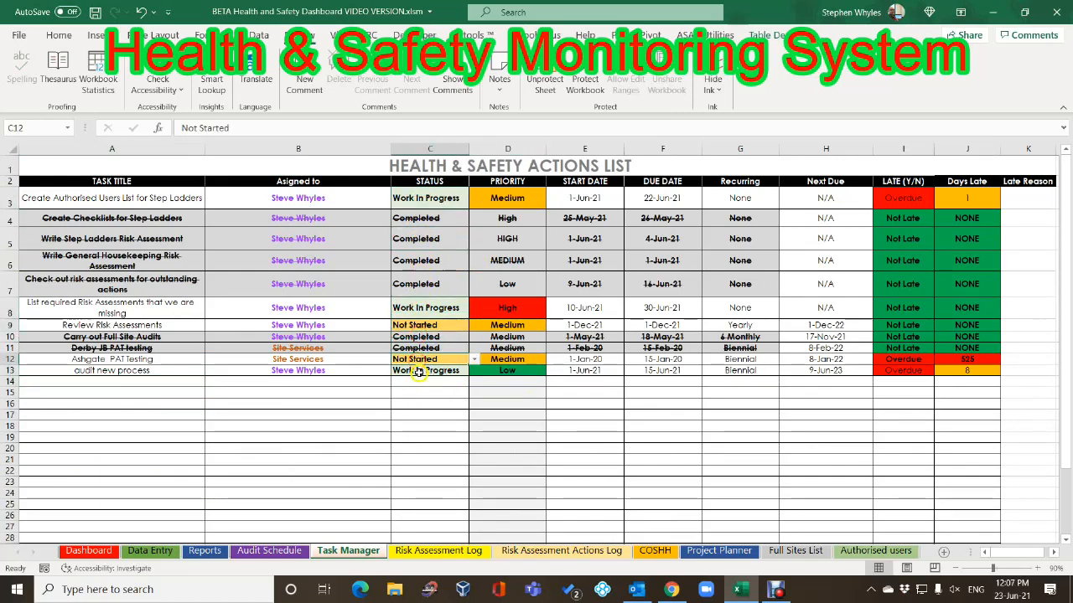
left_click(421, 371)
left_click(355, 426)
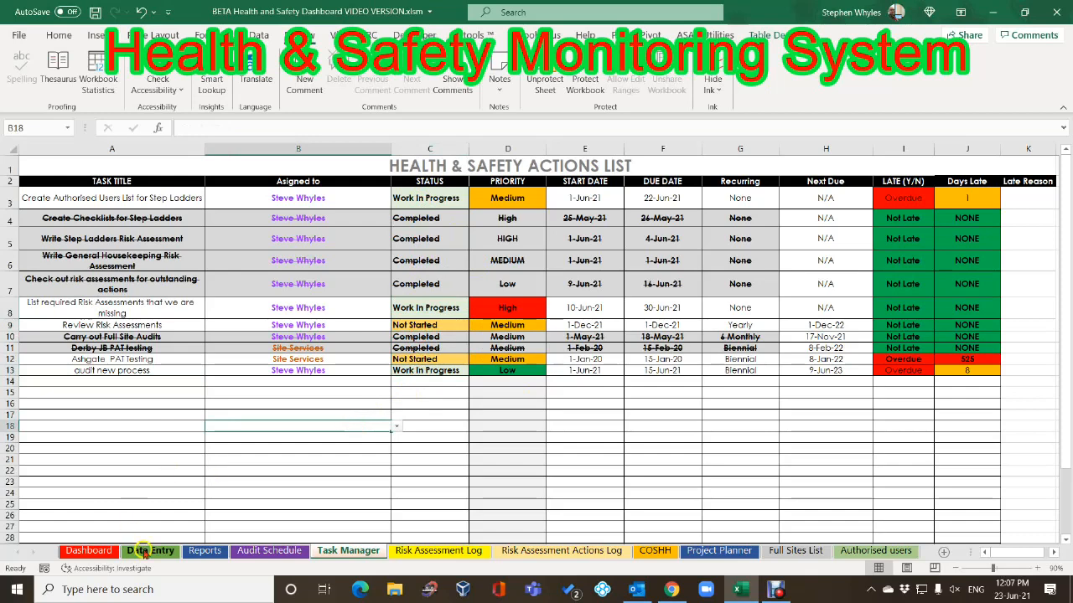
left_click(201, 552)
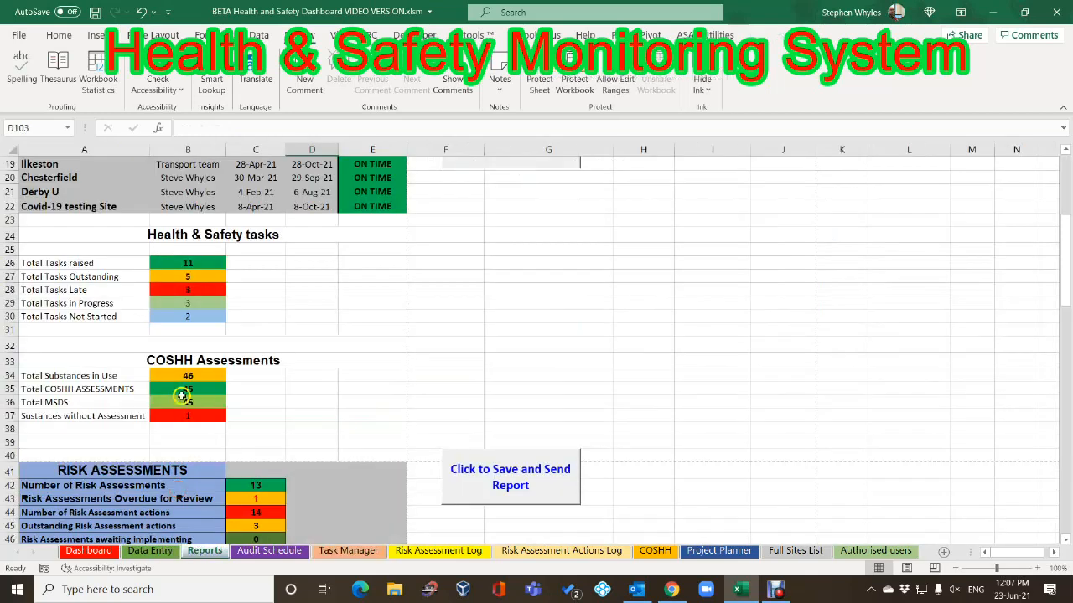
left_click(187, 280)
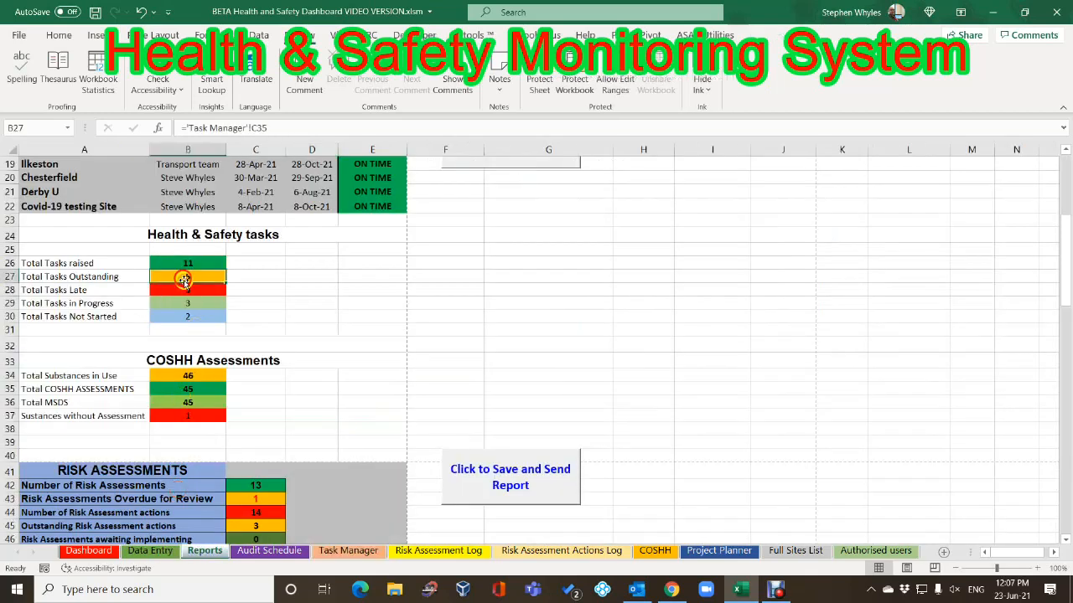
On the Task Manager sheet, reassign the Create Authorised Users List for Step Ladders task in row 3 to another listed team member
left_click(336, 552)
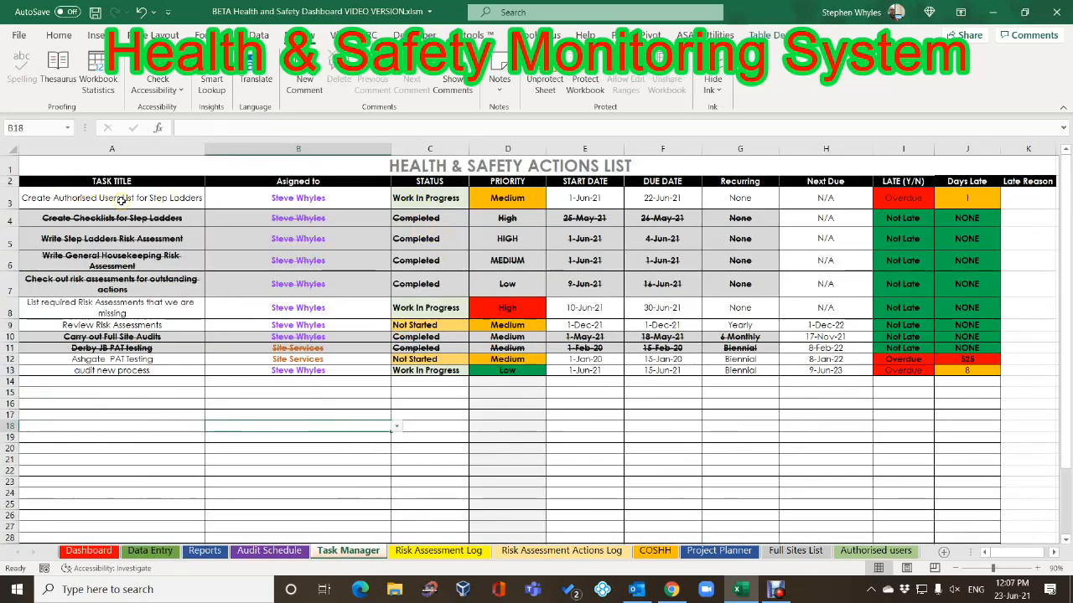
left_click(427, 197)
left_click(322, 202)
left_click(395, 202)
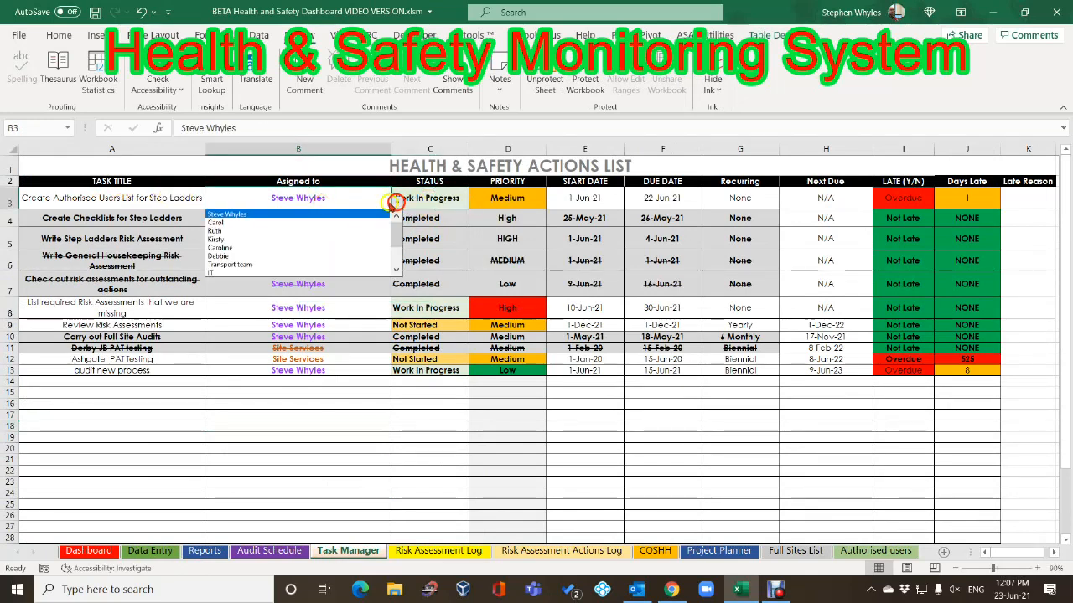
Set the status of the task in row 3 to Completed and check the outstanding and late task totals on the Reports sheet
left_click(431, 198)
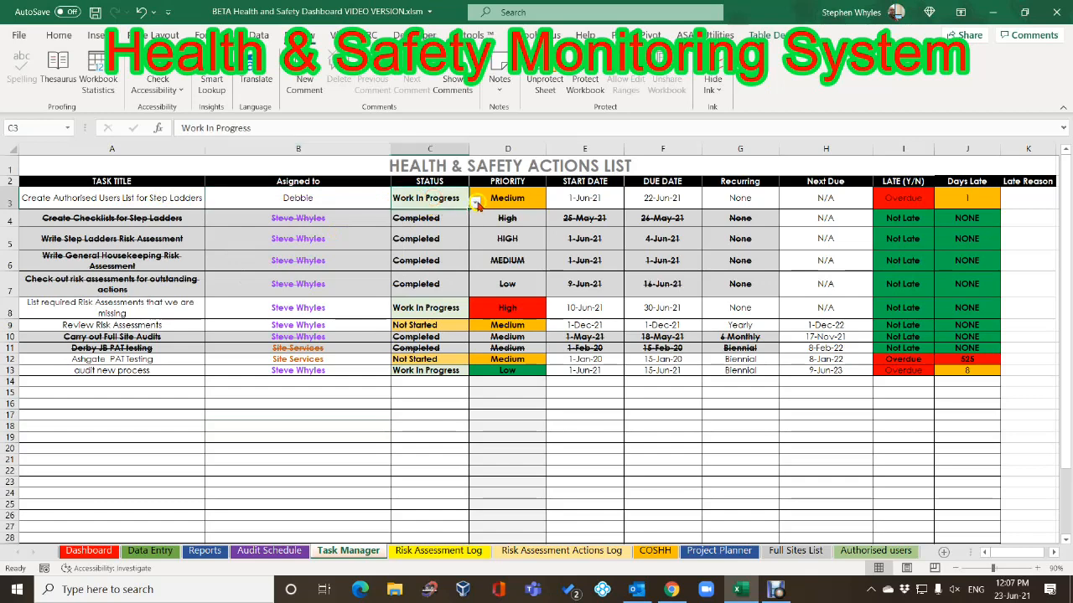
left_click(475, 202)
left_click(423, 216)
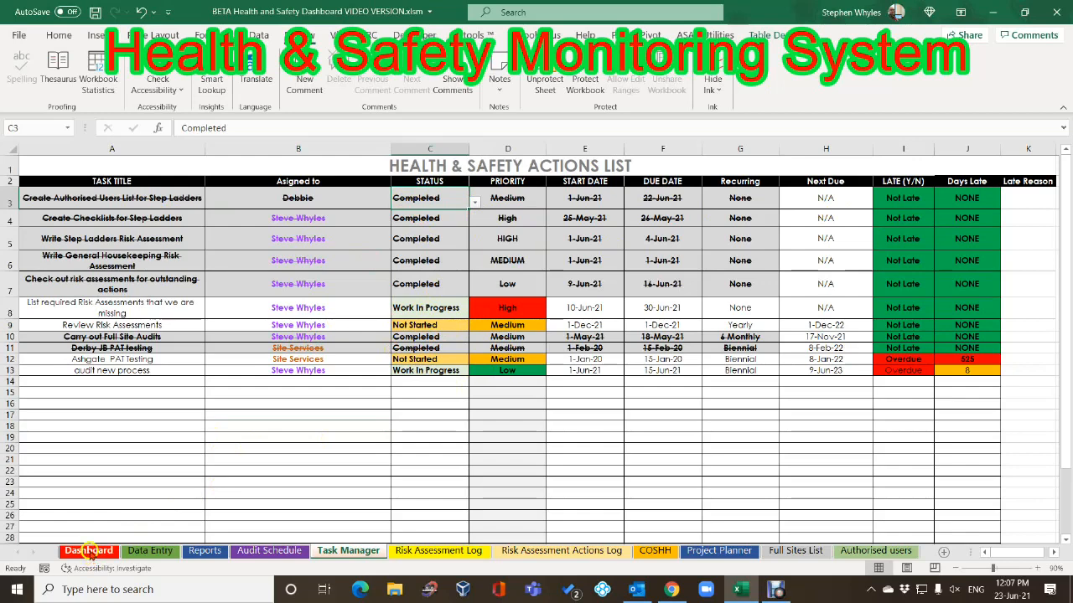
left_click(202, 552)
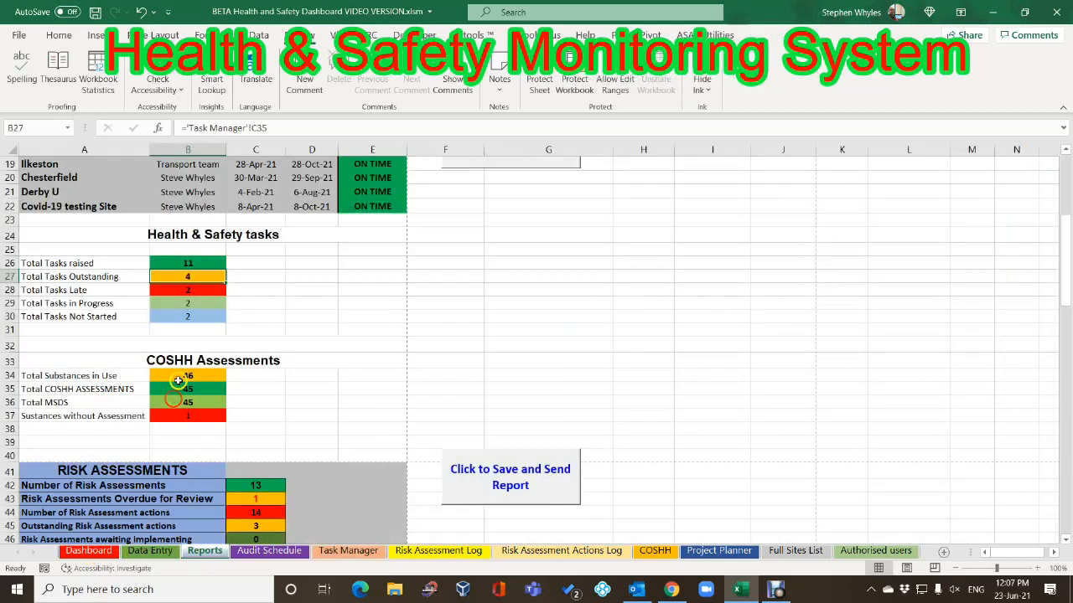
left_click(193, 289)
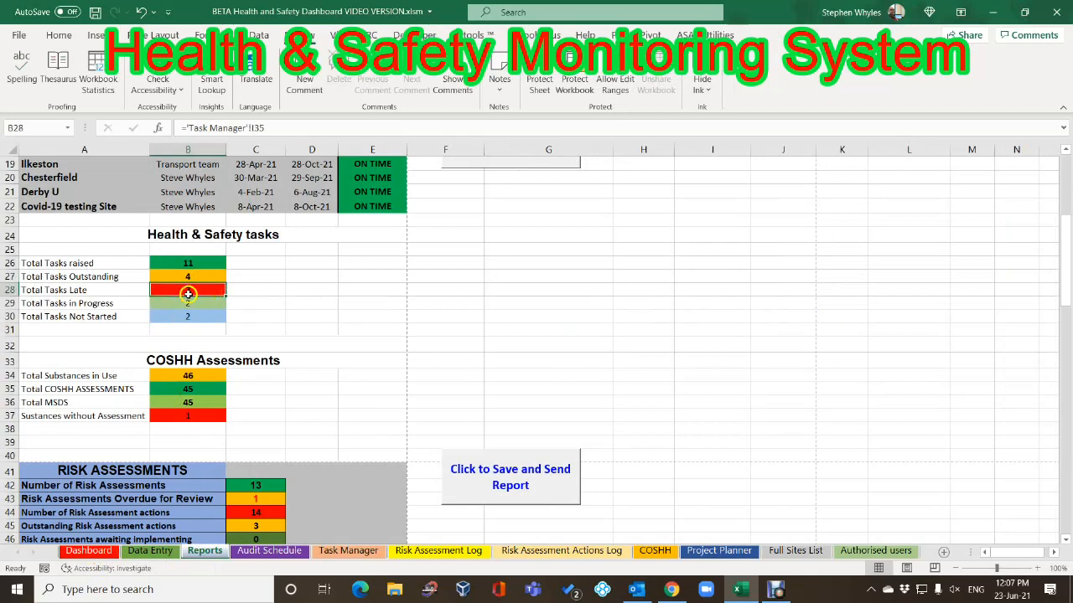
On the Task Manager sheet, try Medium as the priority of the audit new process task in row 13, and set it to High
left_click(348, 553)
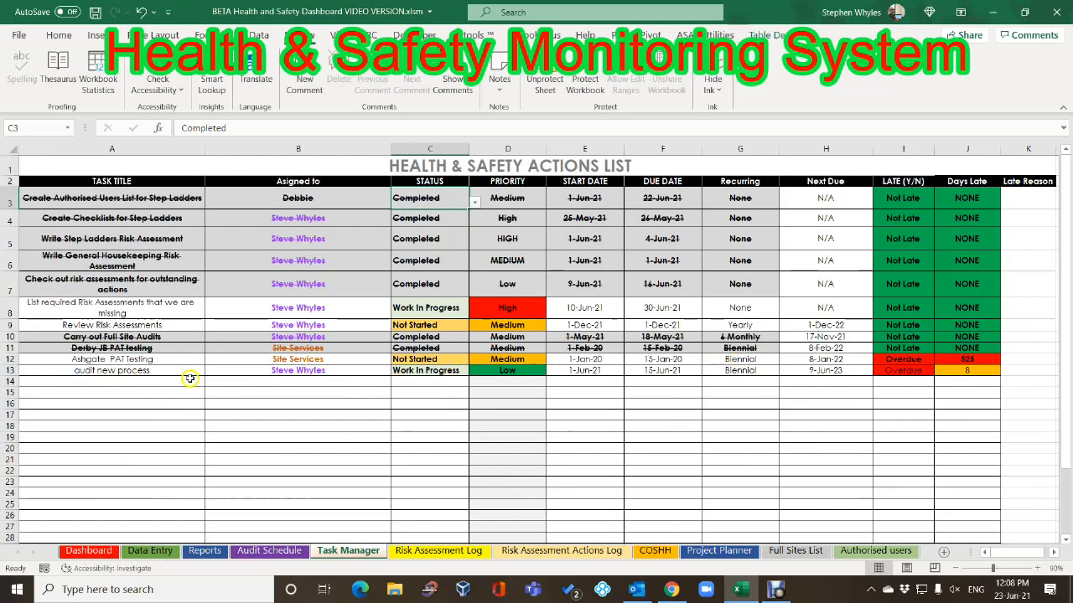
left_click(299, 371)
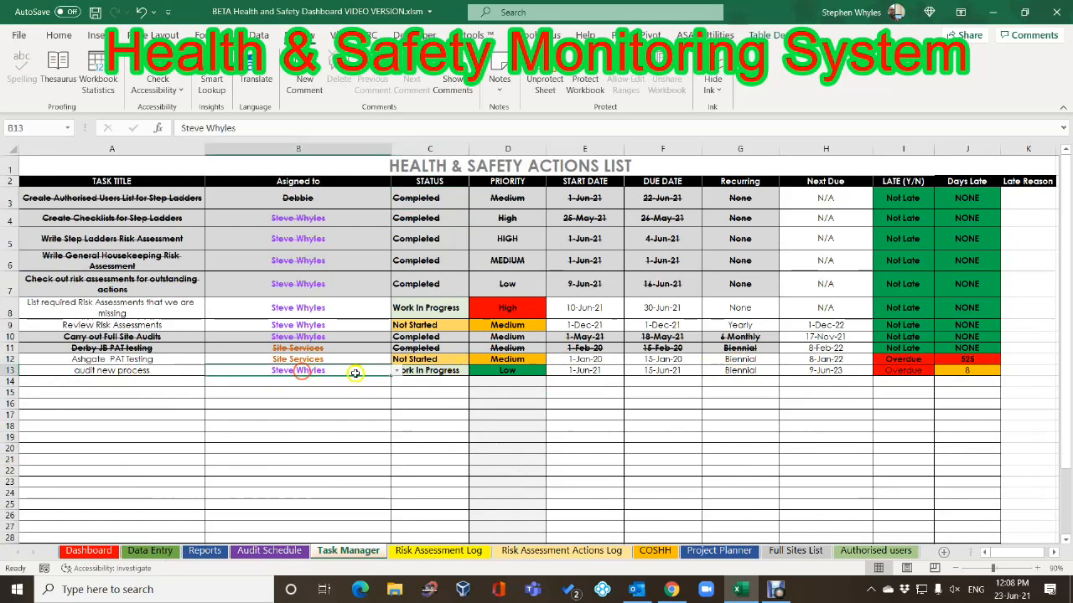
left_click(386, 400)
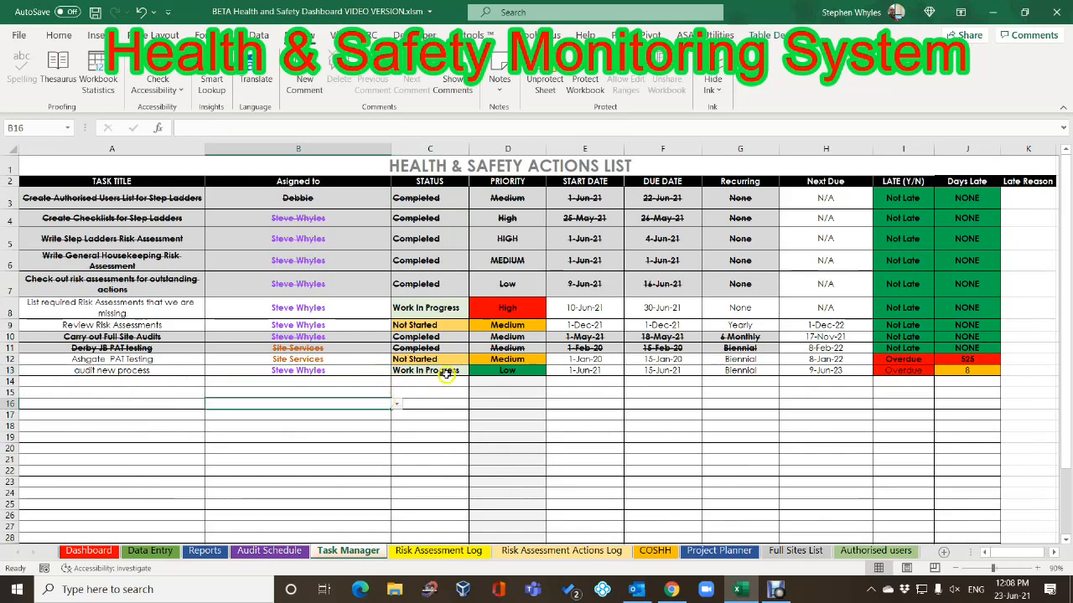
left_click(503, 371)
left_click(552, 374)
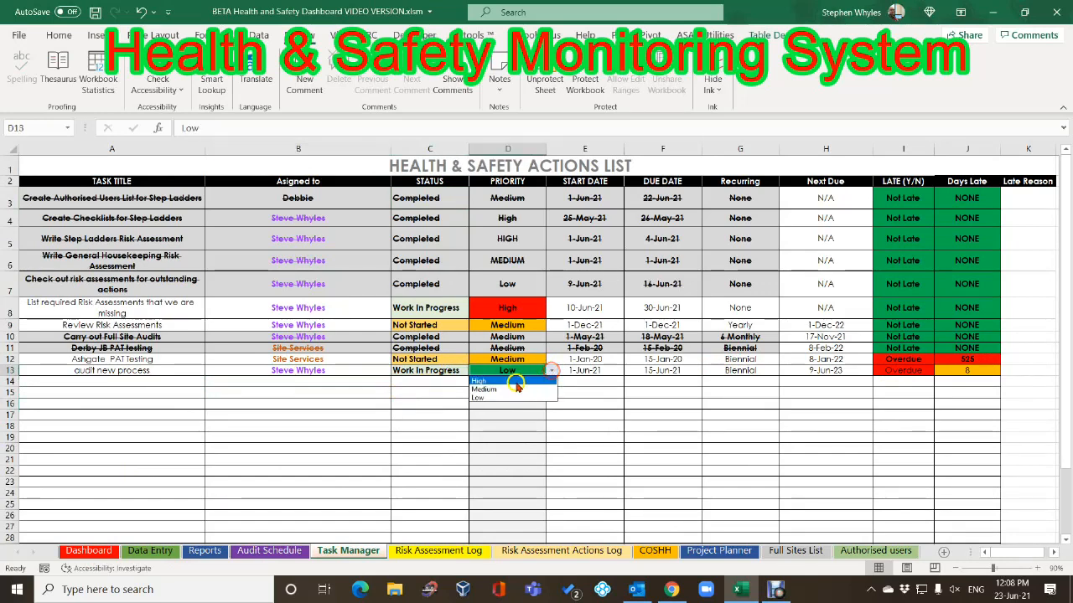
left_click(512, 393)
left_click(551, 373)
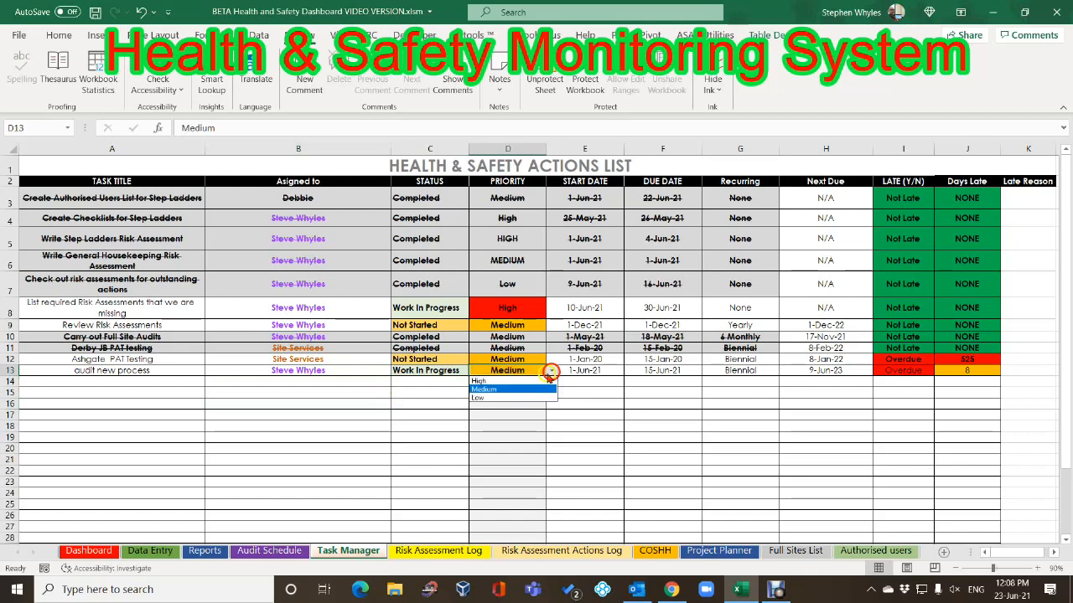
left_click(501, 382)
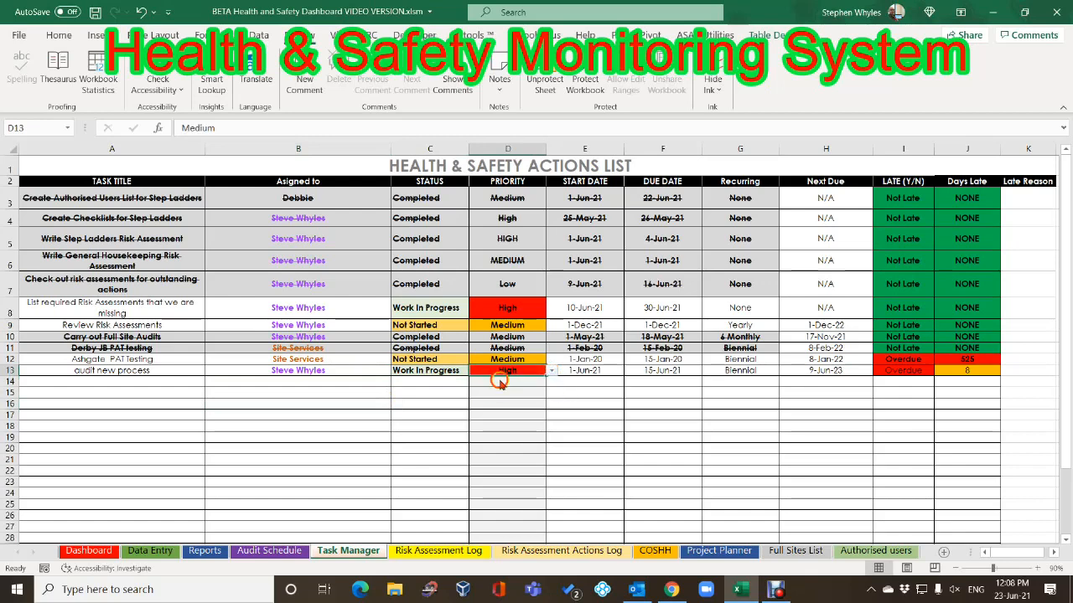
Try None as the recurrence of the audit new process task in row 13
left_click(587, 370)
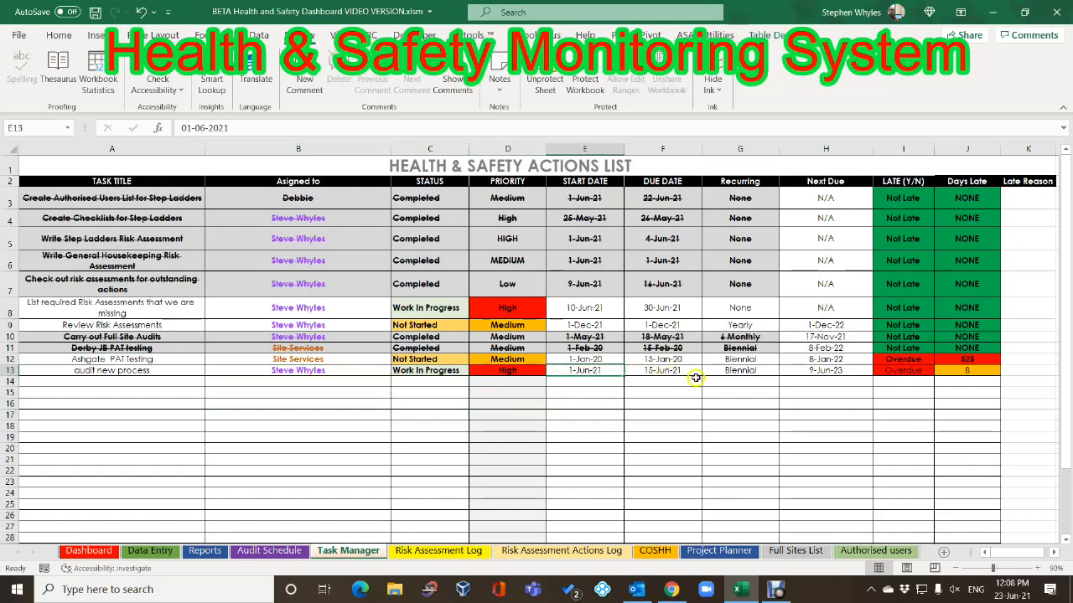
left_click(748, 371)
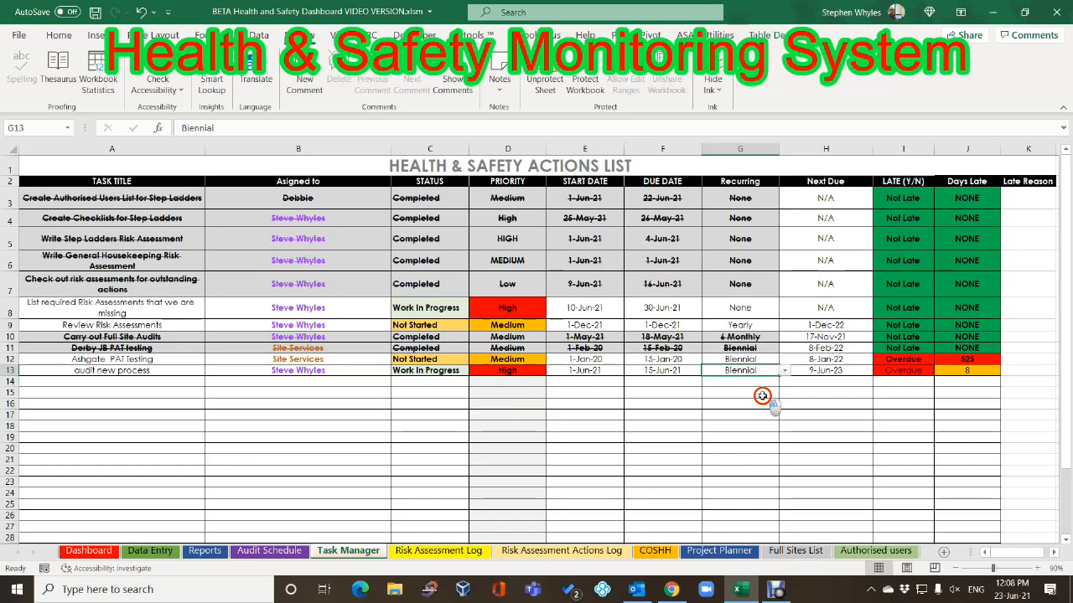
left_click(761, 394)
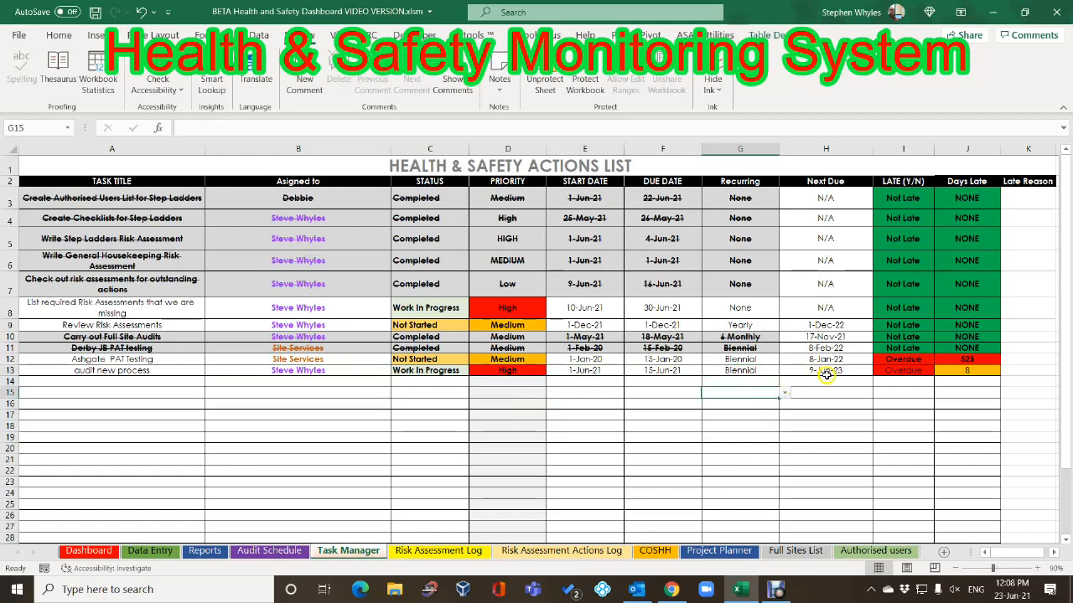
left_click(737, 372)
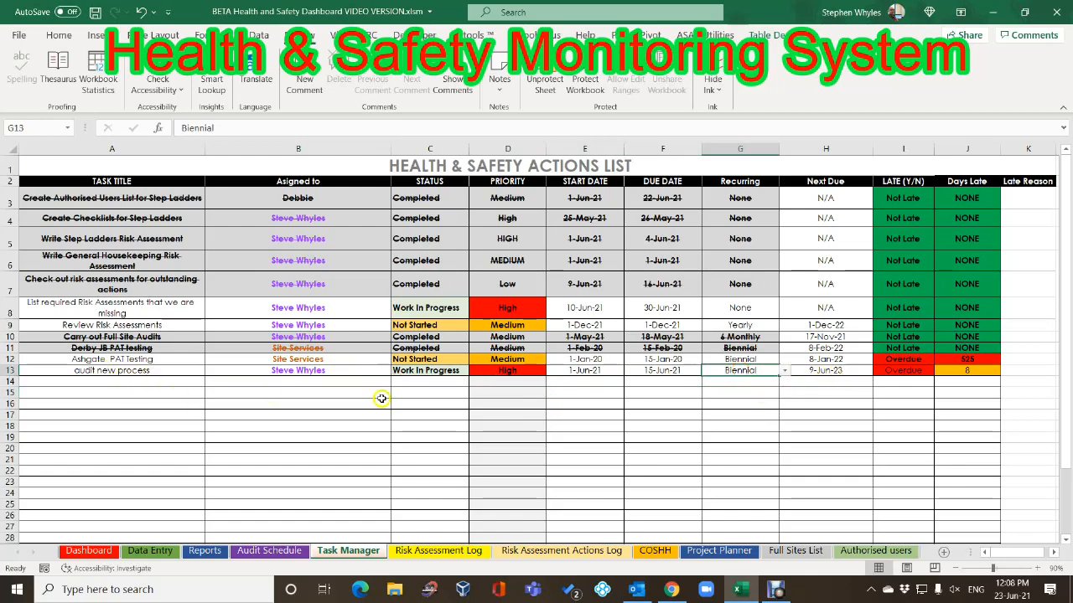
left_click(785, 373)
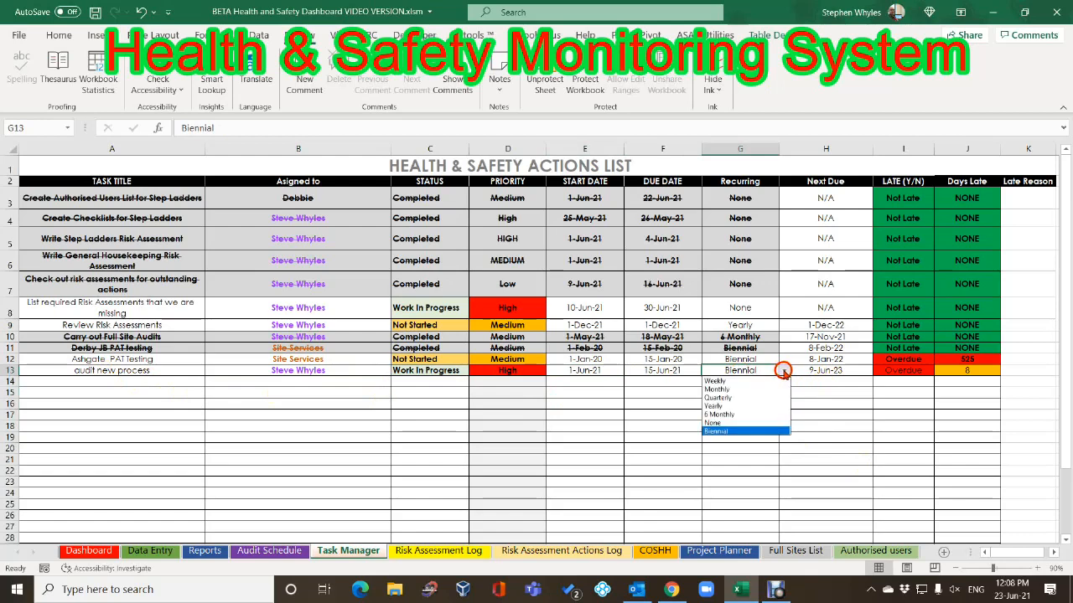
left_click(719, 423)
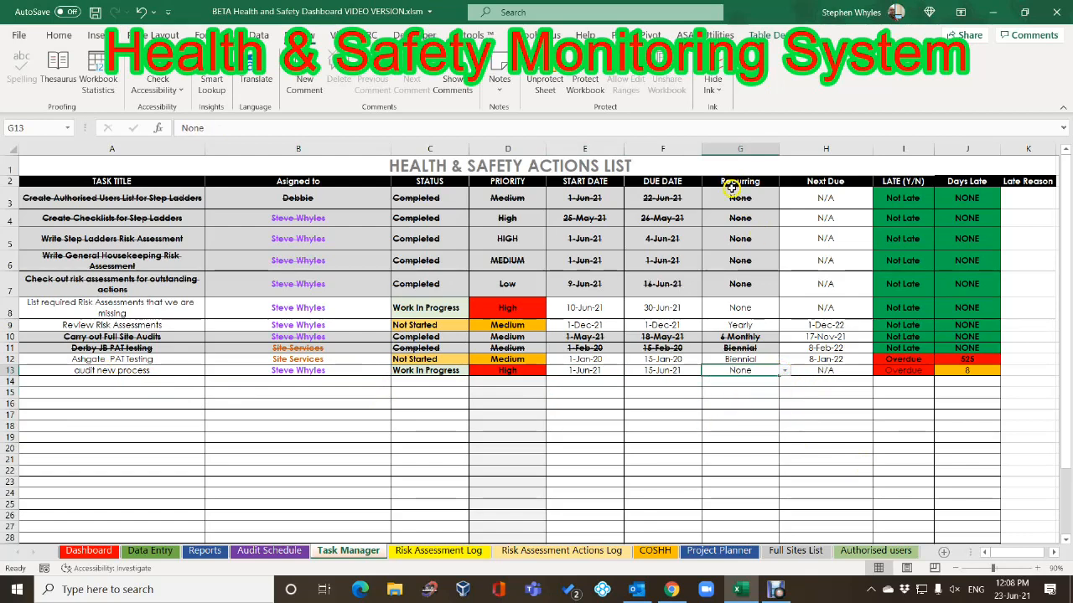
left_click(737, 404)
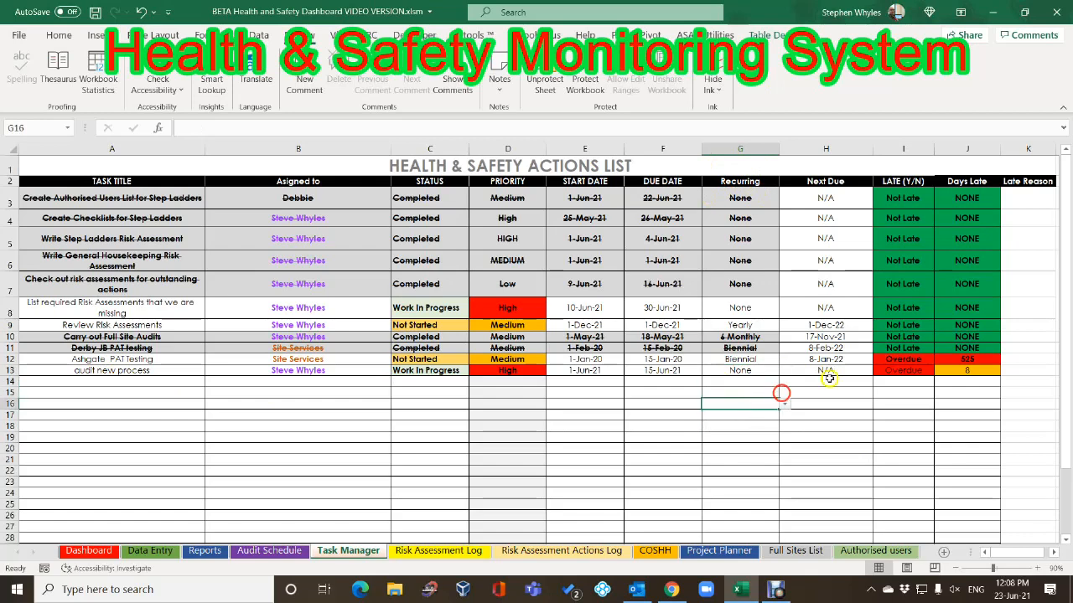
Set the recurrence of the audit new process task in row 13 to Weekly
left_click(741, 372)
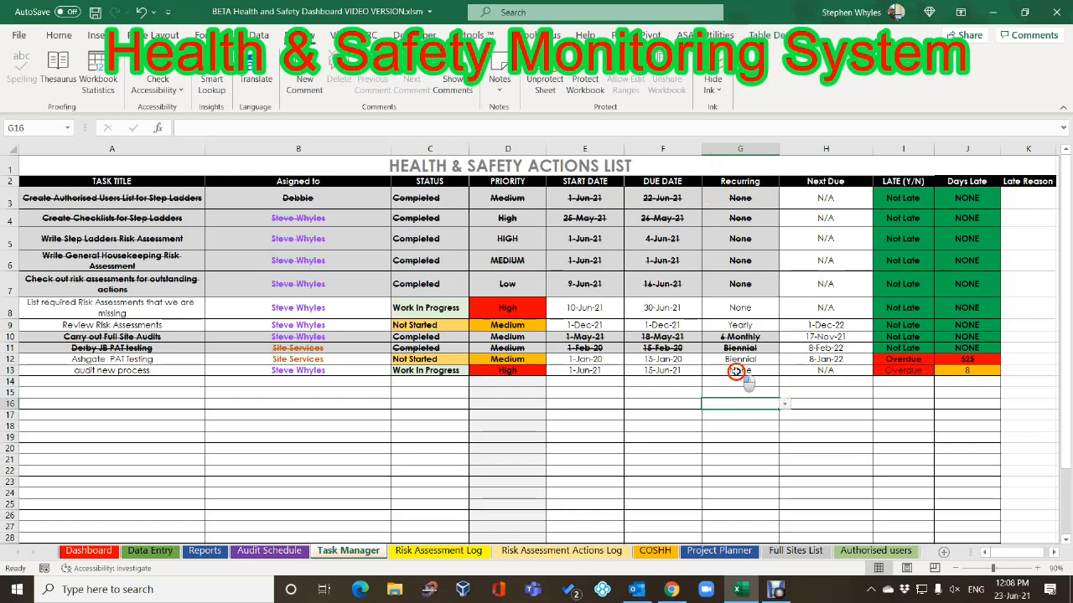
left_click(772, 371)
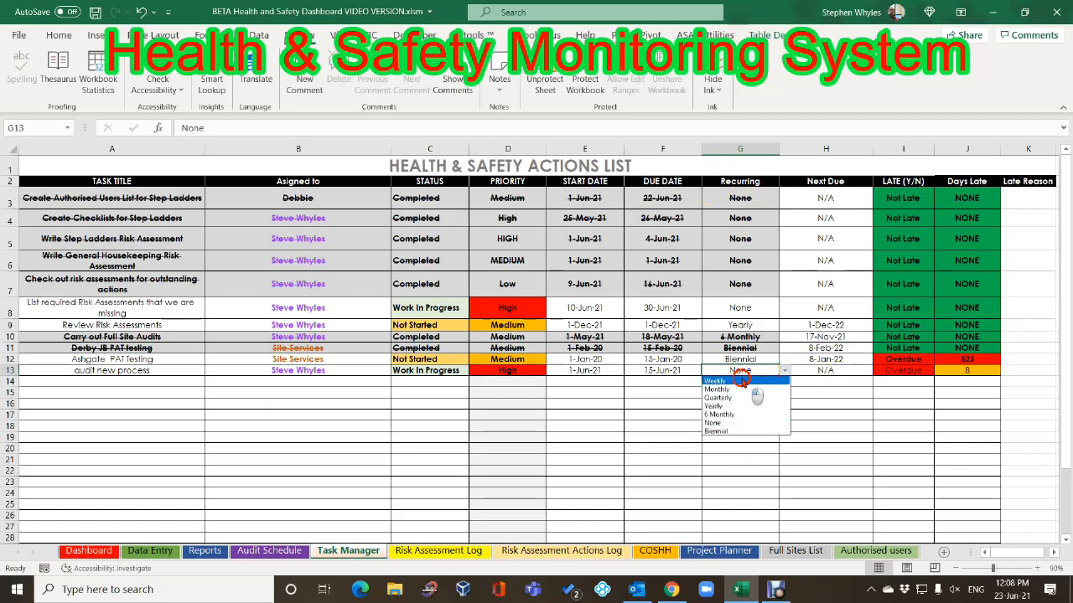
left_click(715, 381)
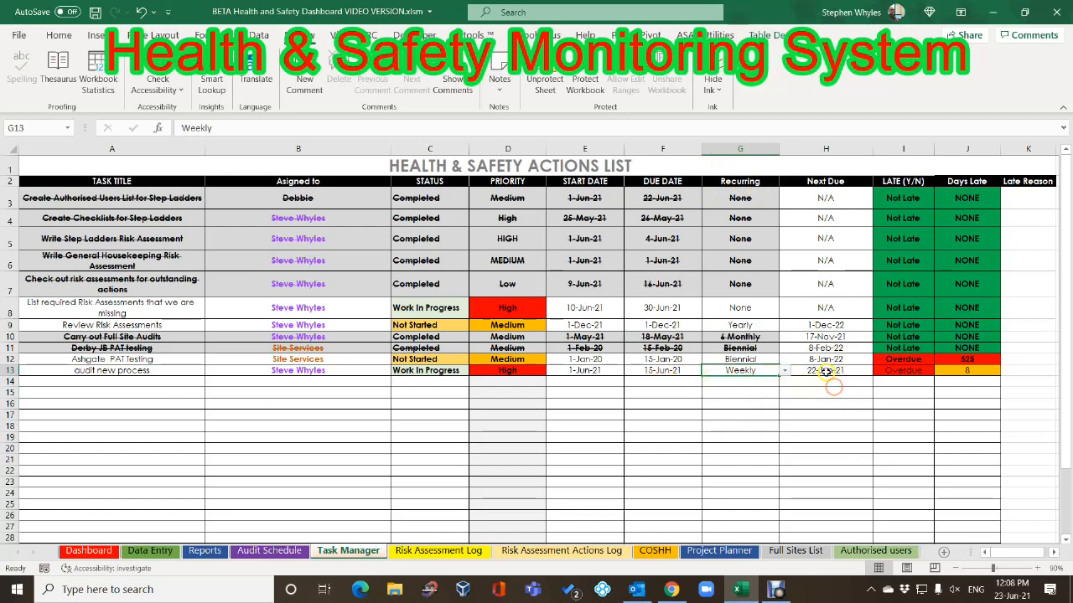
Try Monthly as the recurrence of the audit new process task in row 13, and set it to None
left_click(783, 376)
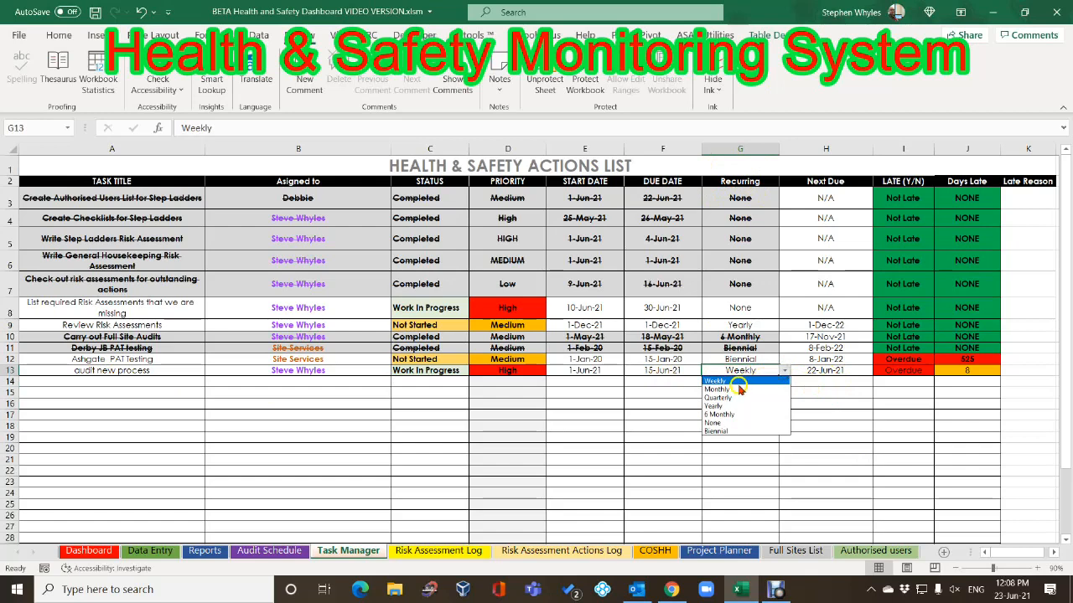
left_click(749, 388)
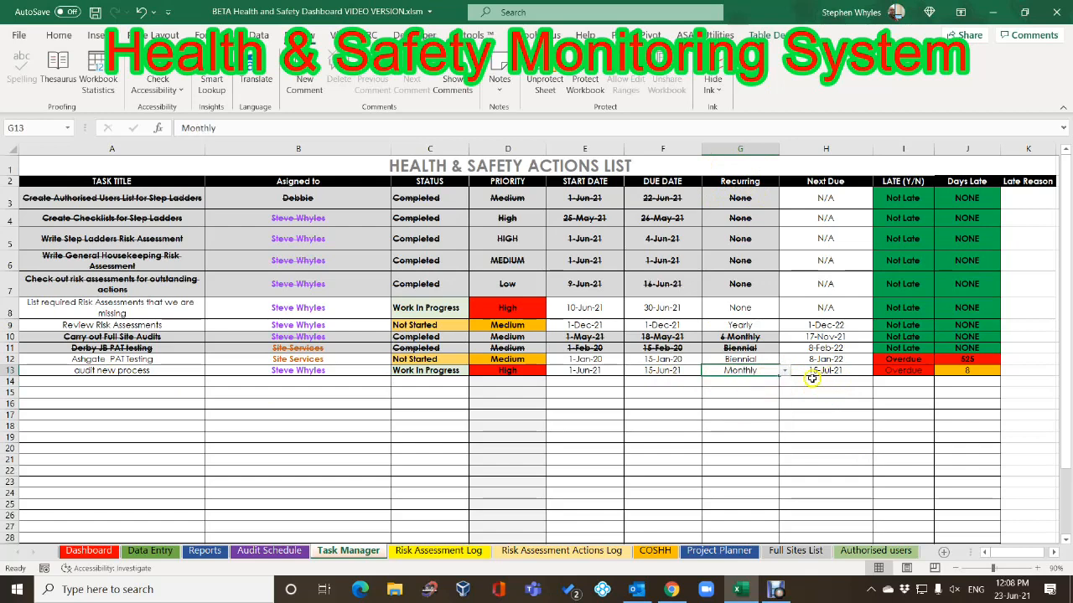
left_click(783, 370)
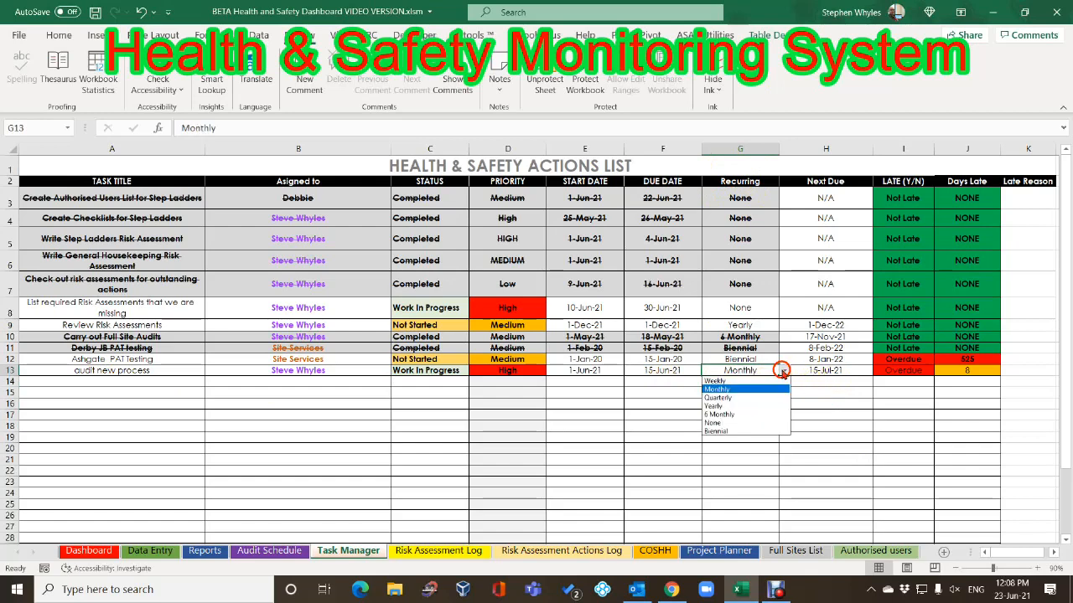
left_click(713, 423)
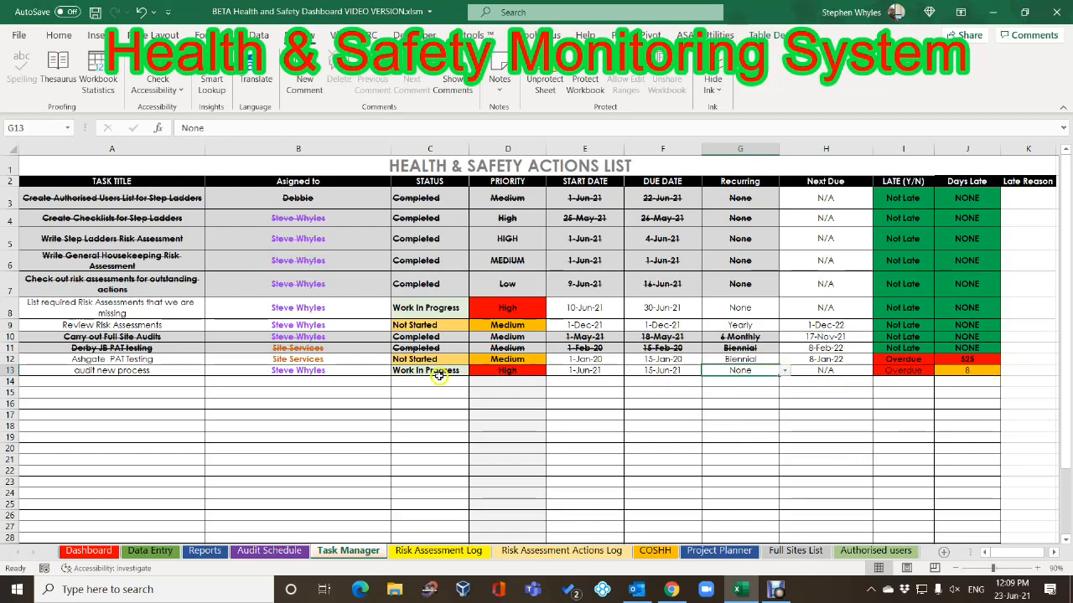
Check the due date of the audit new process task in row 13 and select its status cell
left_click(658, 371)
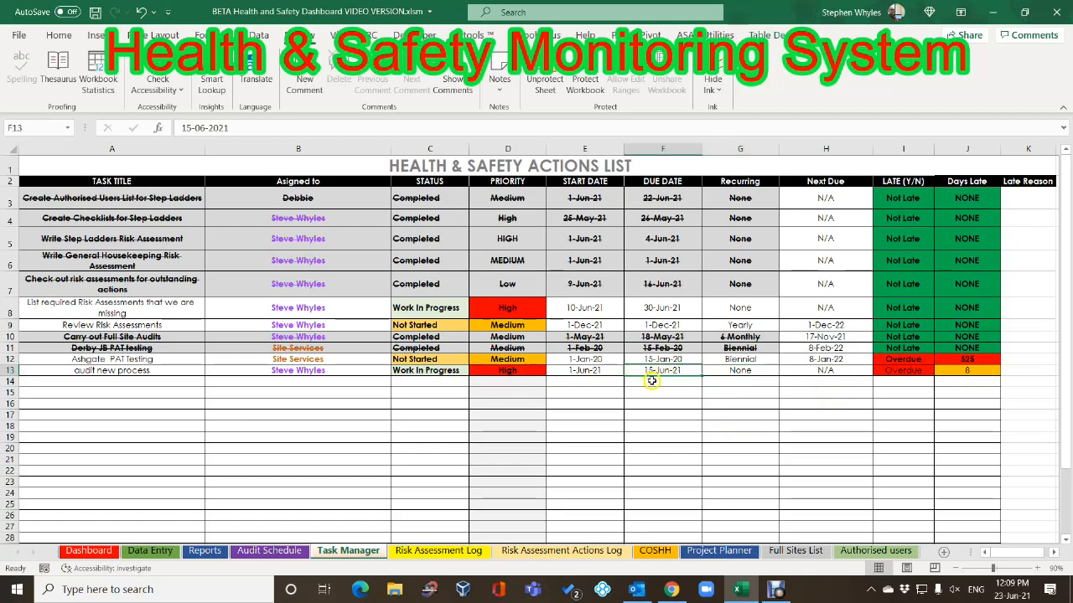
left_click(433, 374)
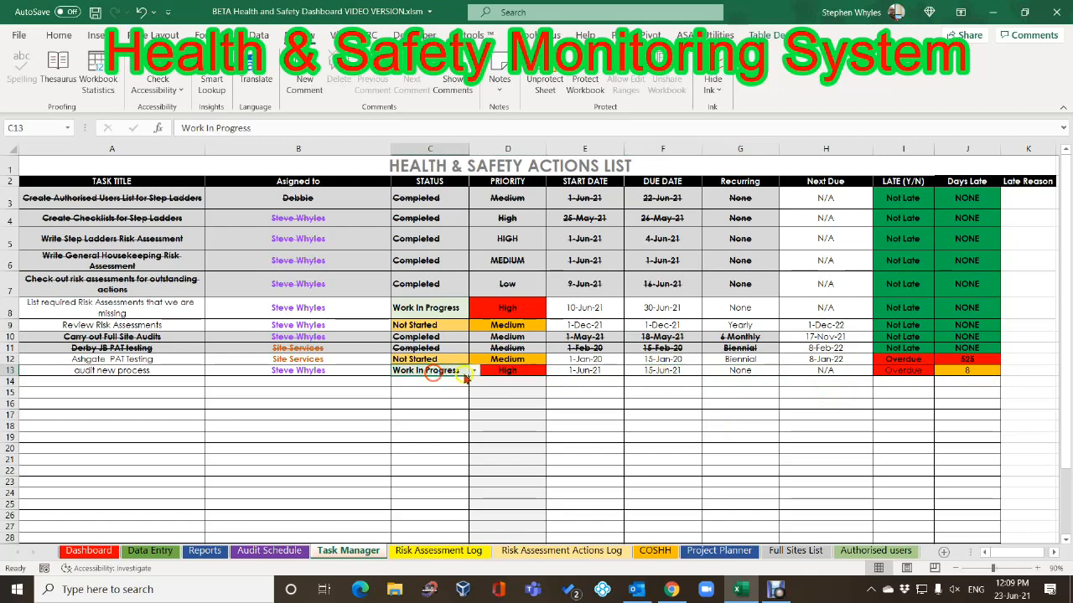
Set the "audit new process" task's status to Completed and check the Health & Safety task totals on the Reports sheet
left_click(474, 370)
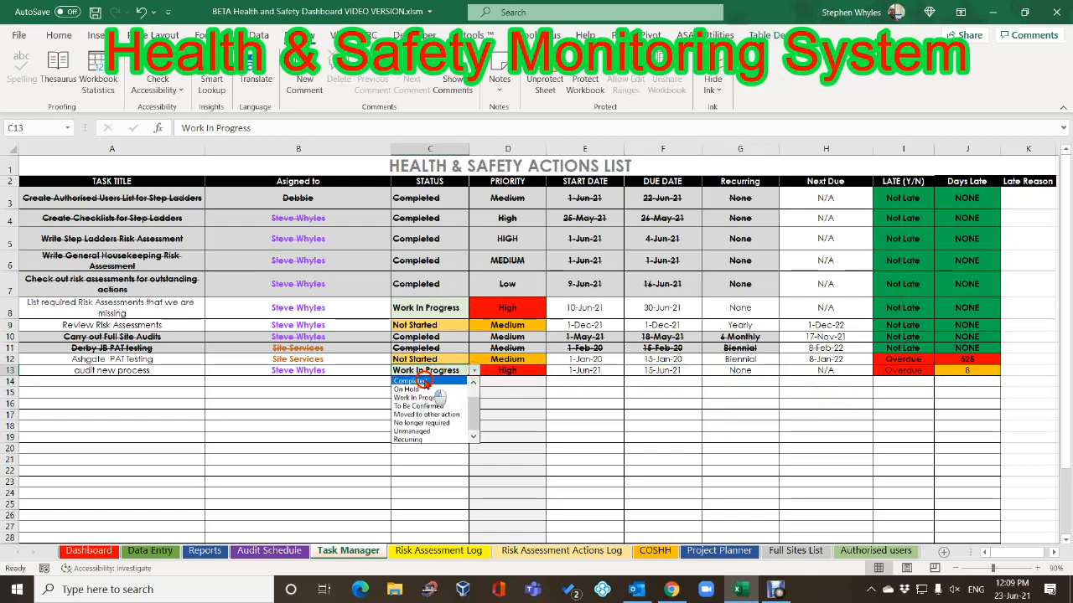
left_click(426, 389)
left_click(679, 407)
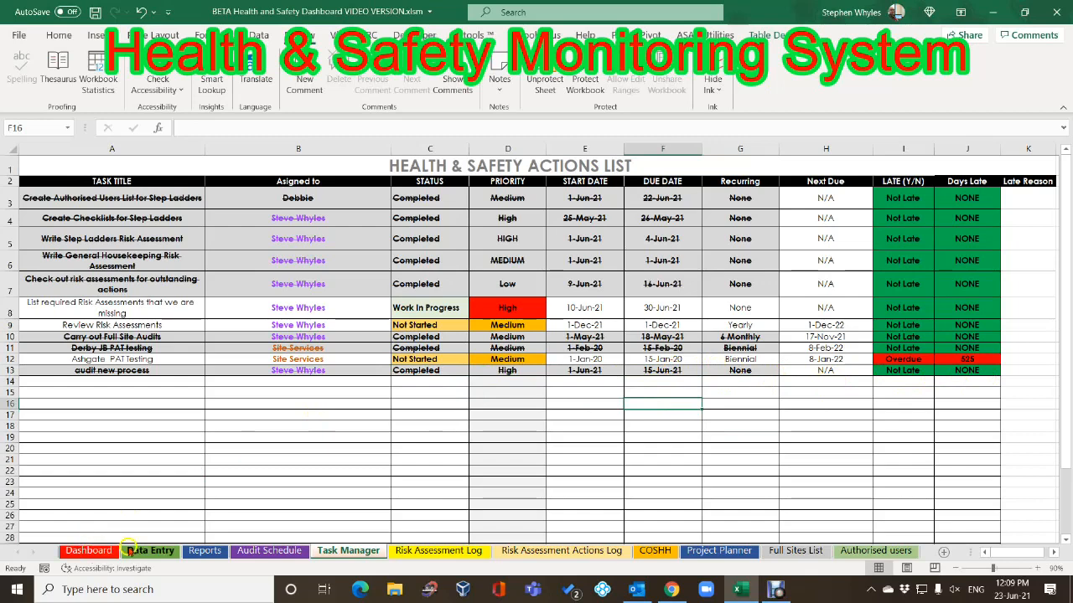
left_click(193, 550)
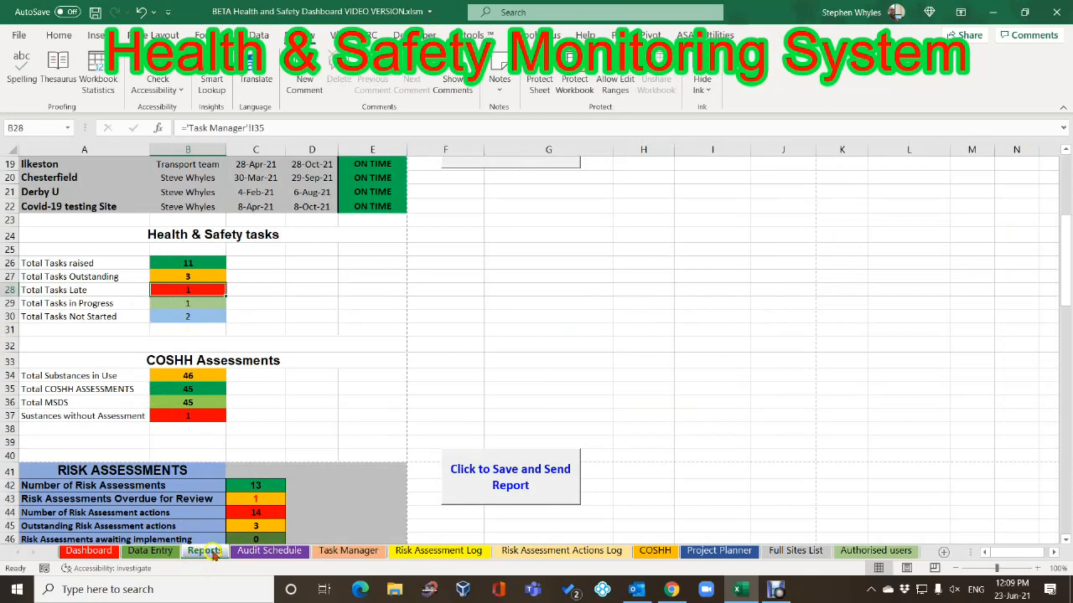
In Task Manager, set the Ashgate PAT Testing task's status to Completed and recheck the late and in-progress totals on the Reports sheet
left_click(346, 551)
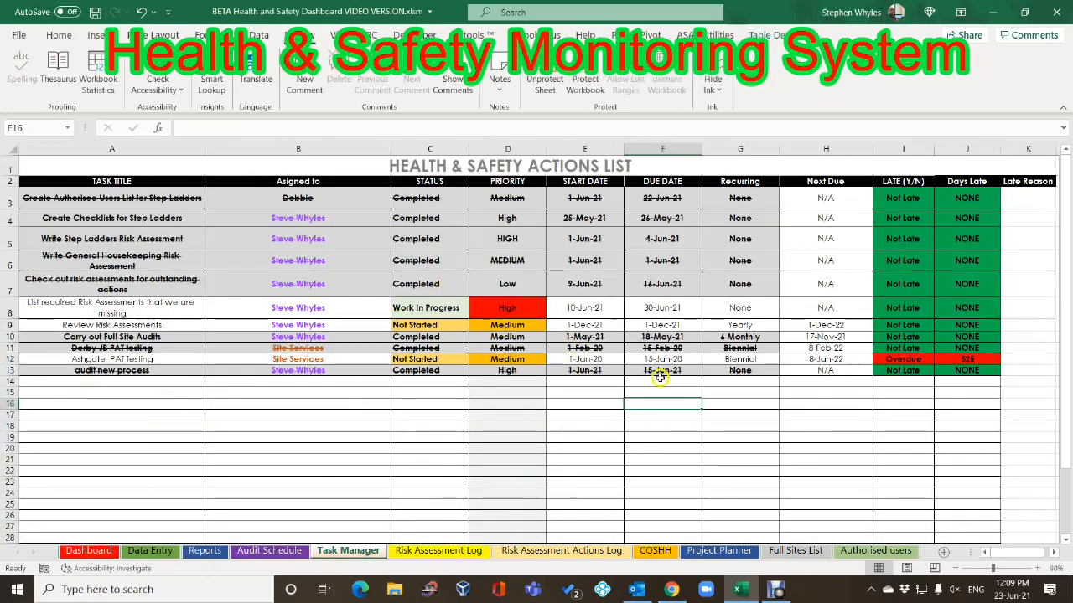
left_click(417, 310)
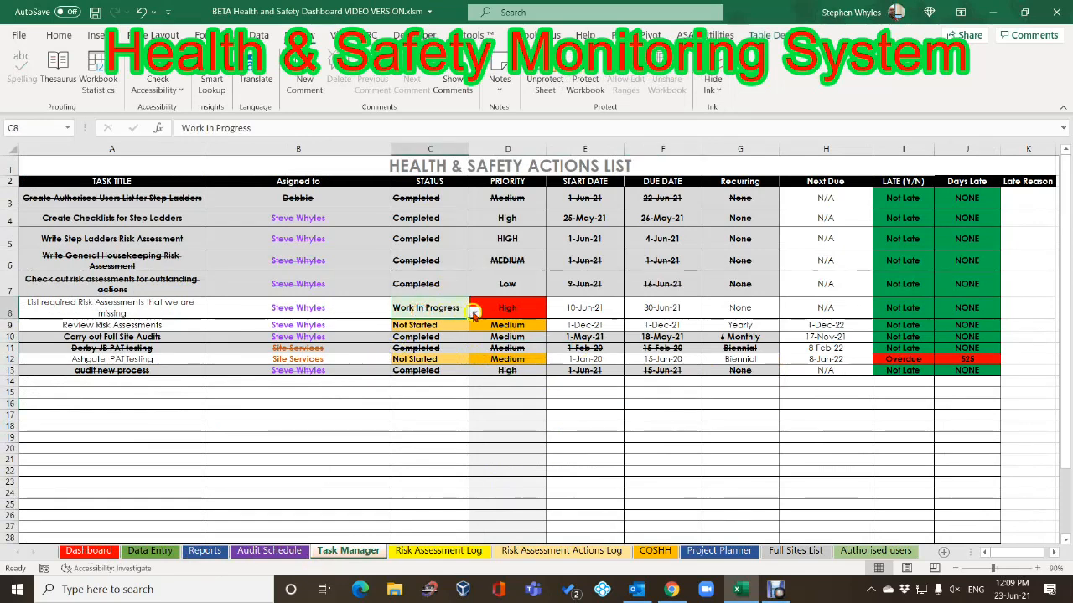
left_click(416, 361)
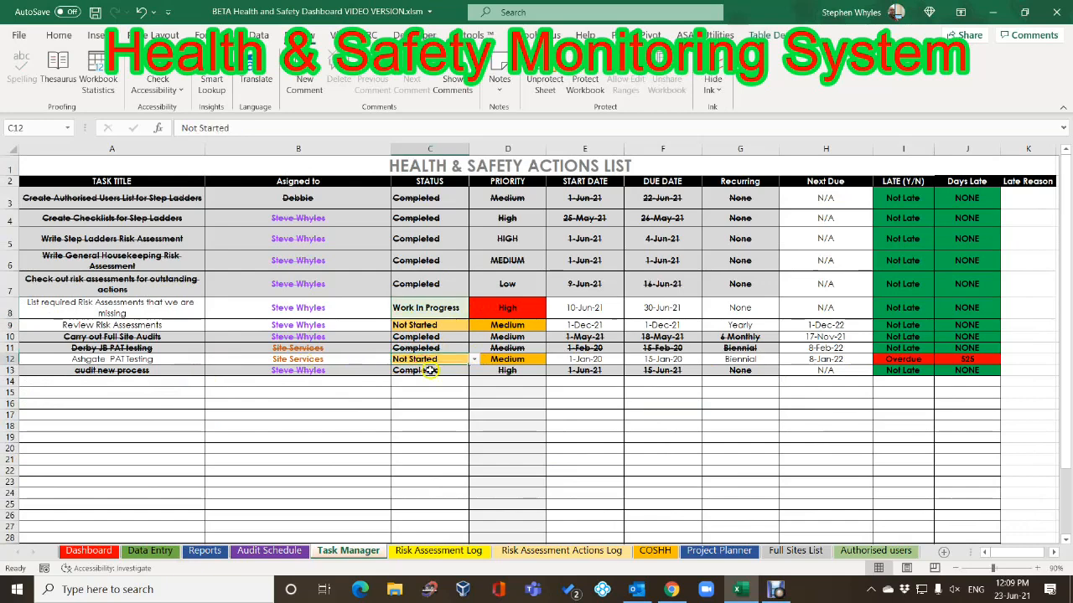
left_click(472, 362)
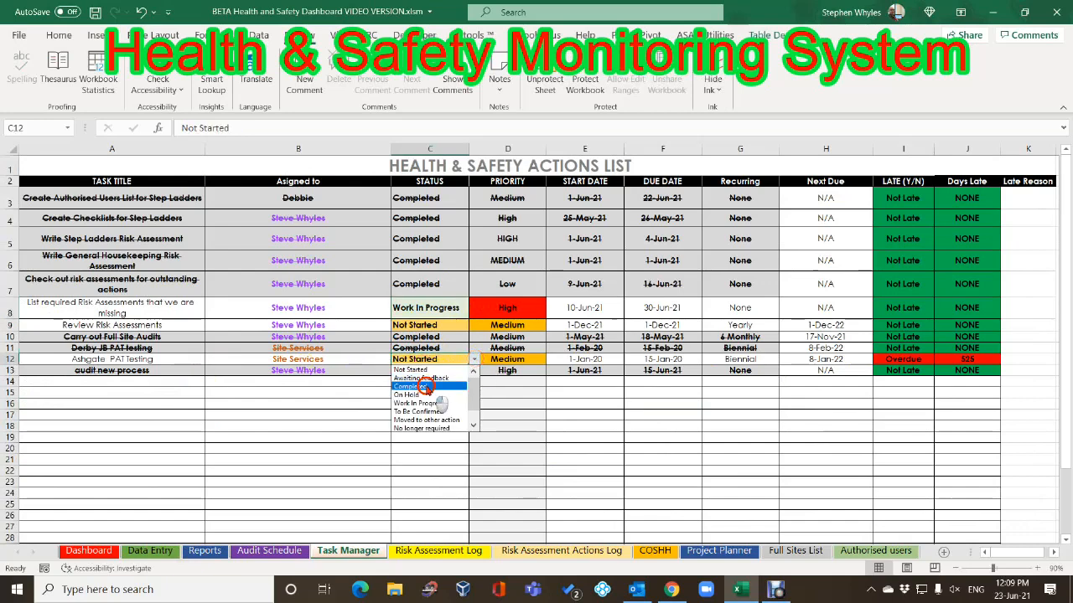
left_click(429, 386)
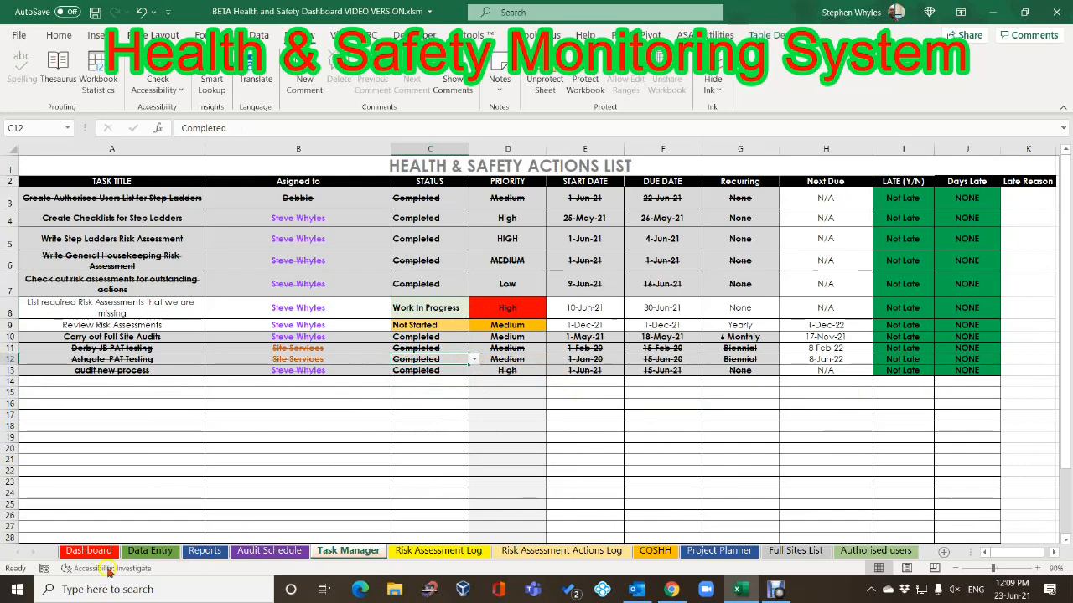
left_click(204, 548)
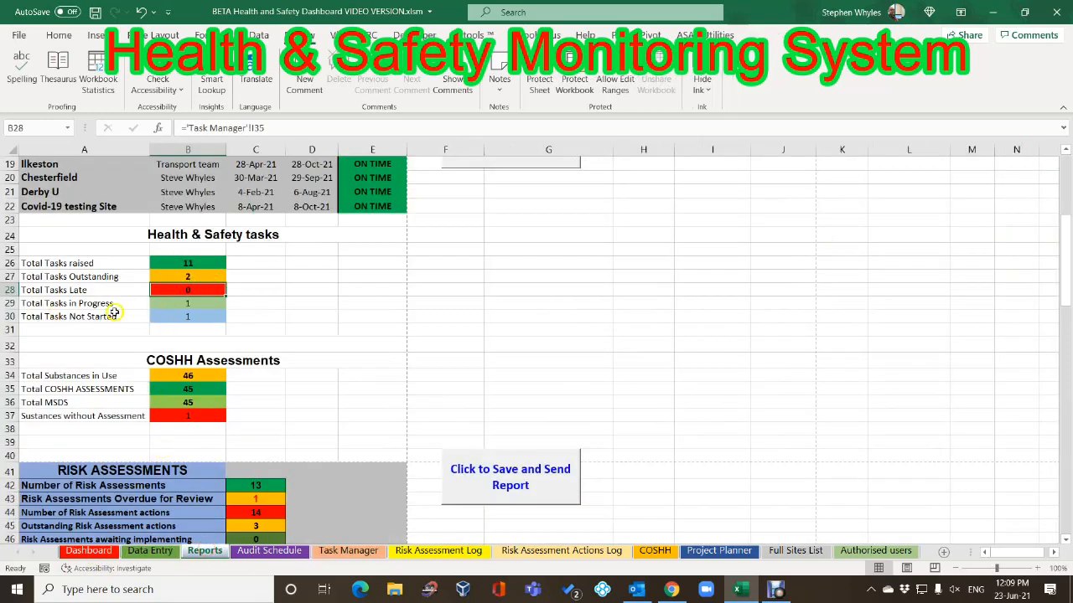
left_click(192, 305)
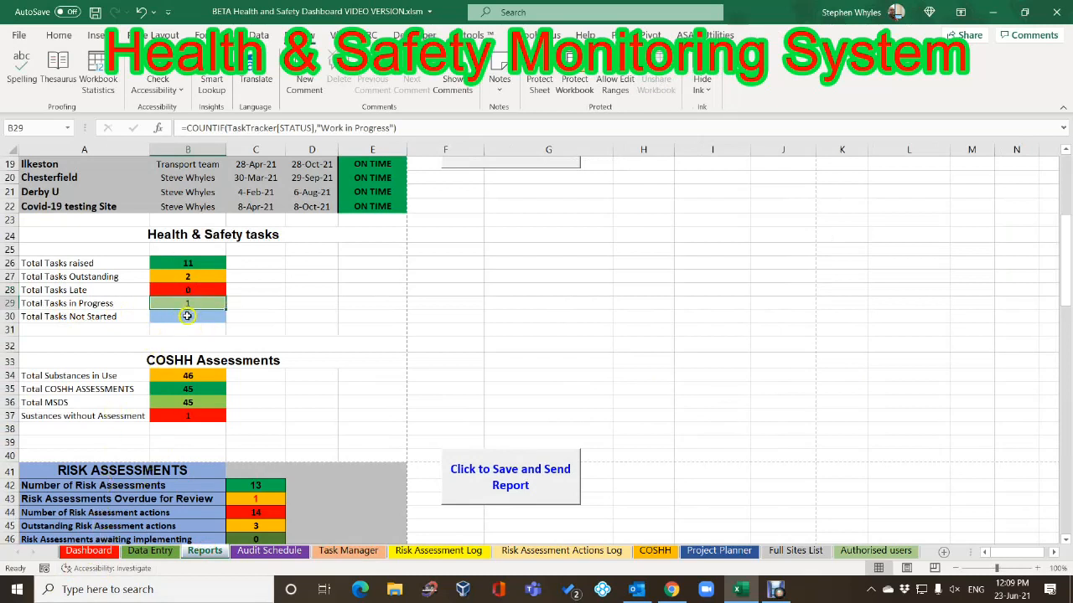
Set the missing Risk Assessments list task and the Review Risk Assessments task to Completed in Task Manager, and check the Reports totals
left_click(347, 553)
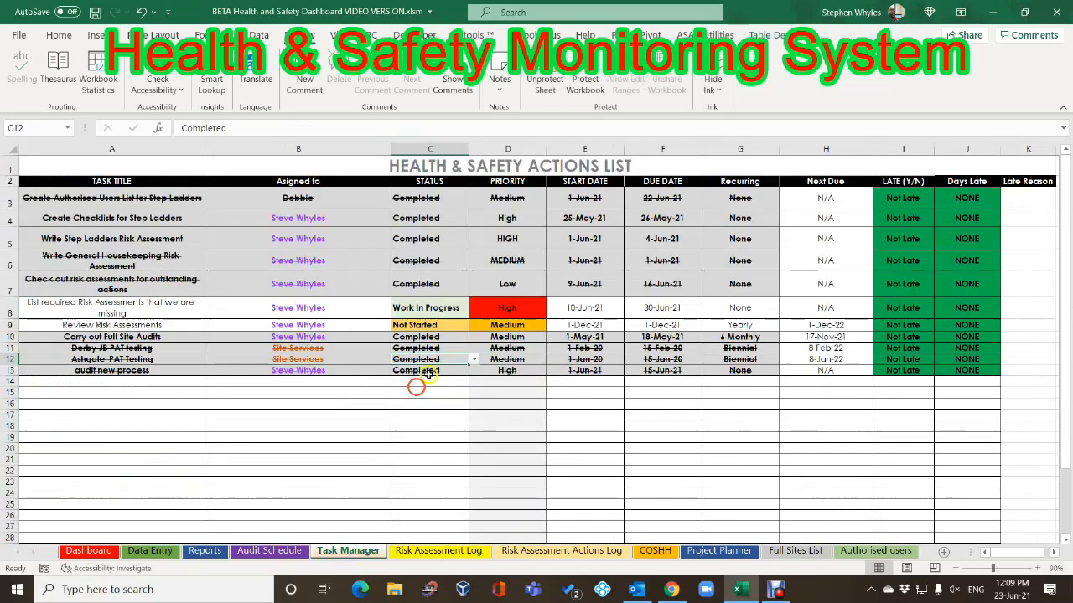
left_click(430, 307)
left_click(474, 312)
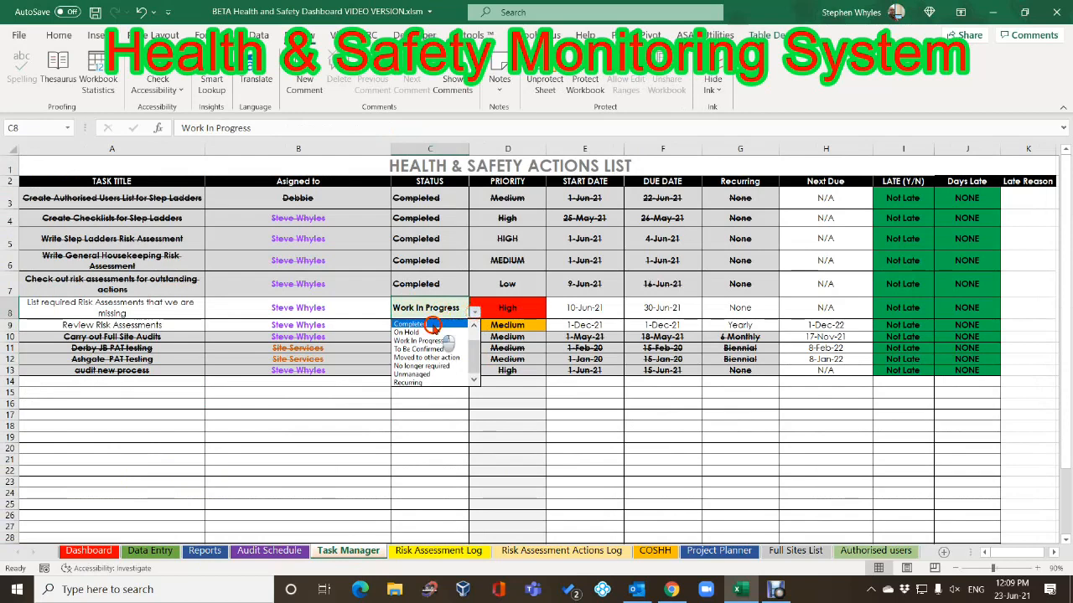
left_click(428, 325)
left_click(444, 326)
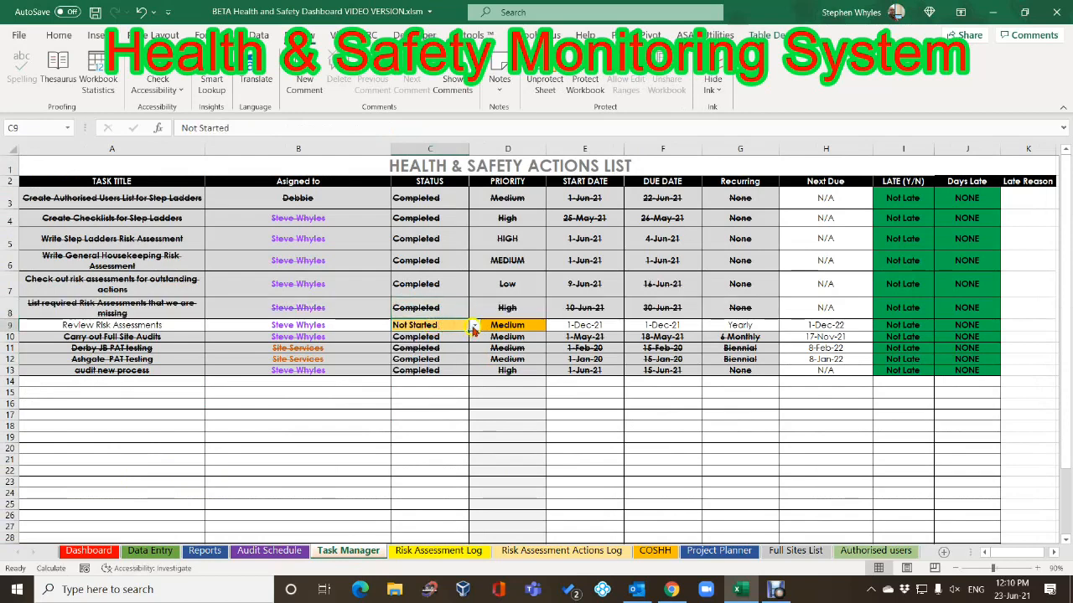
left_click(474, 329)
left_click(417, 351)
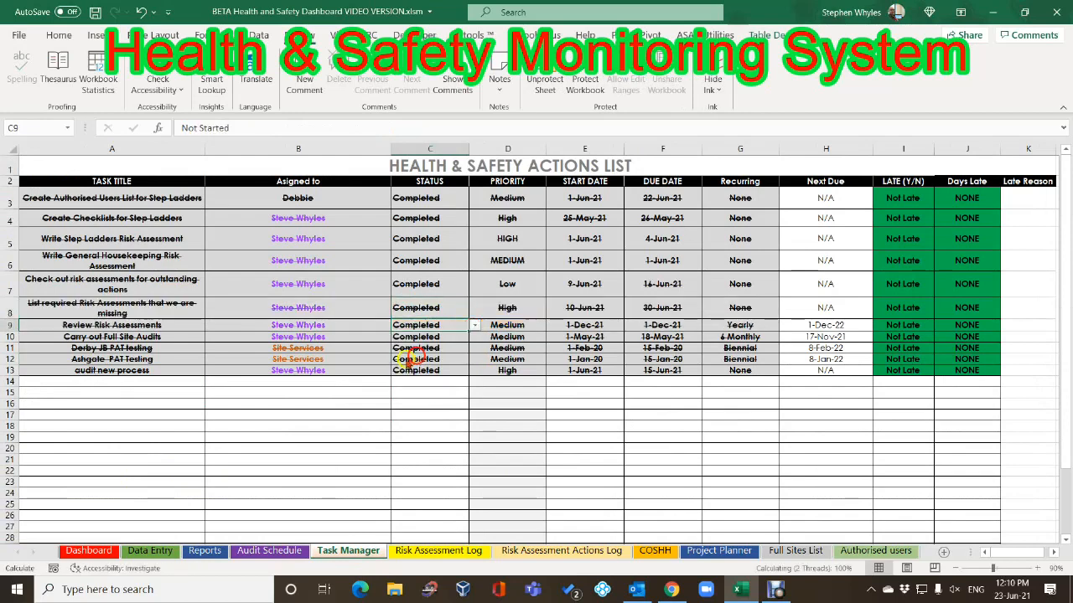
left_click(298, 427)
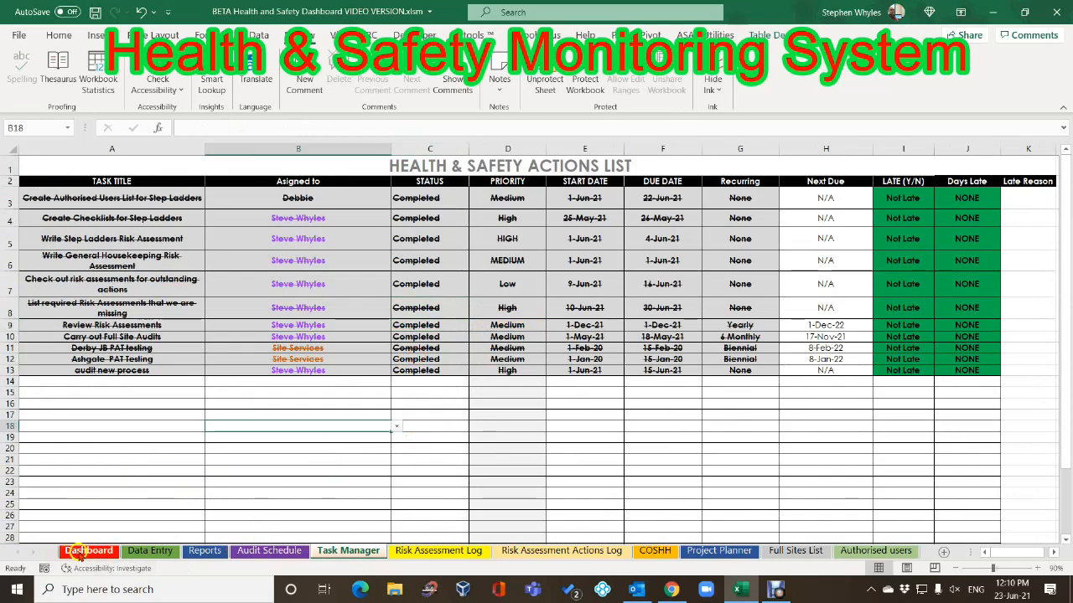
left_click(203, 553)
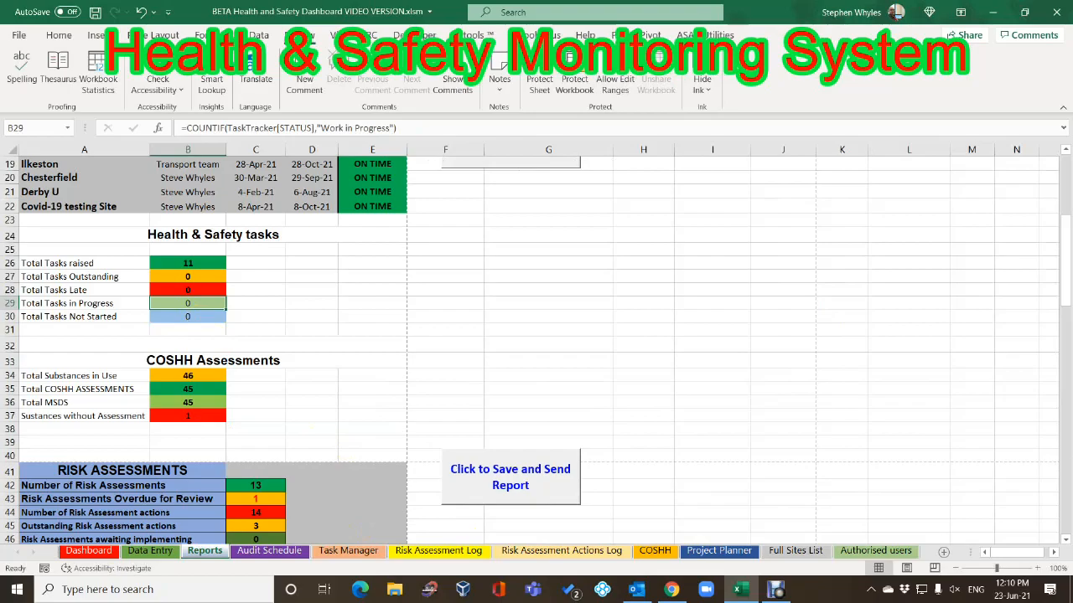
left_click(961, 435)
In Task Manager, change the status of the Review Risk Assessments task to To Be Confirmed
left_click(352, 551)
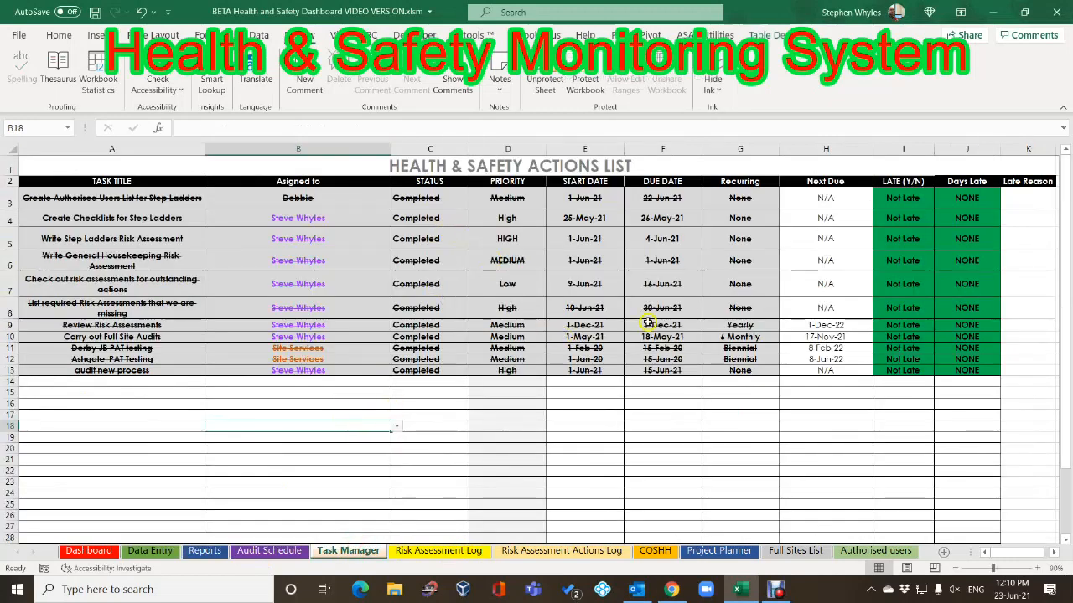
left_click(422, 327)
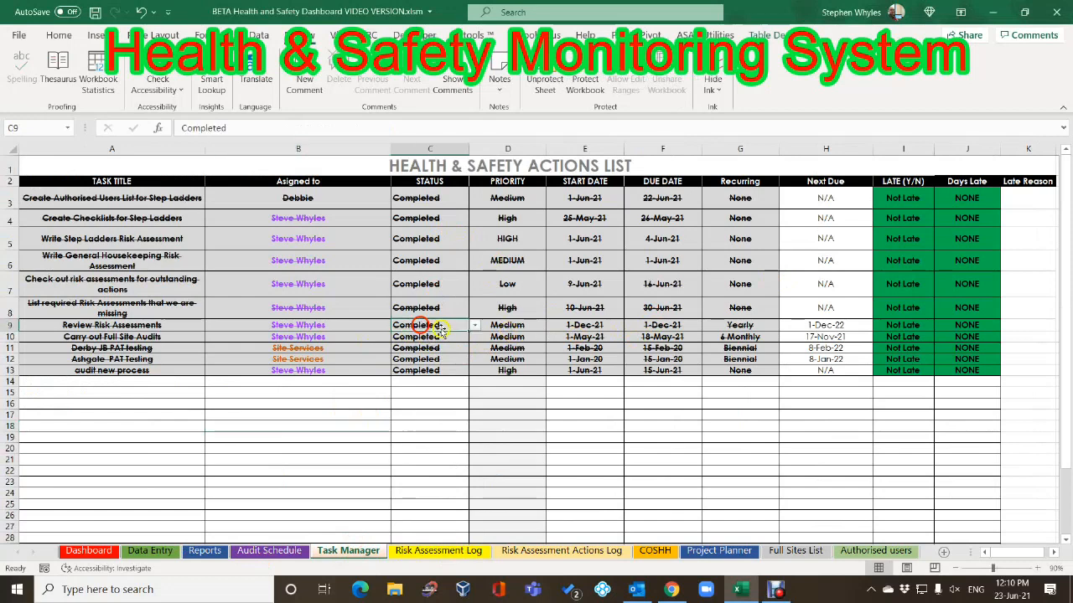
left_click(473, 326)
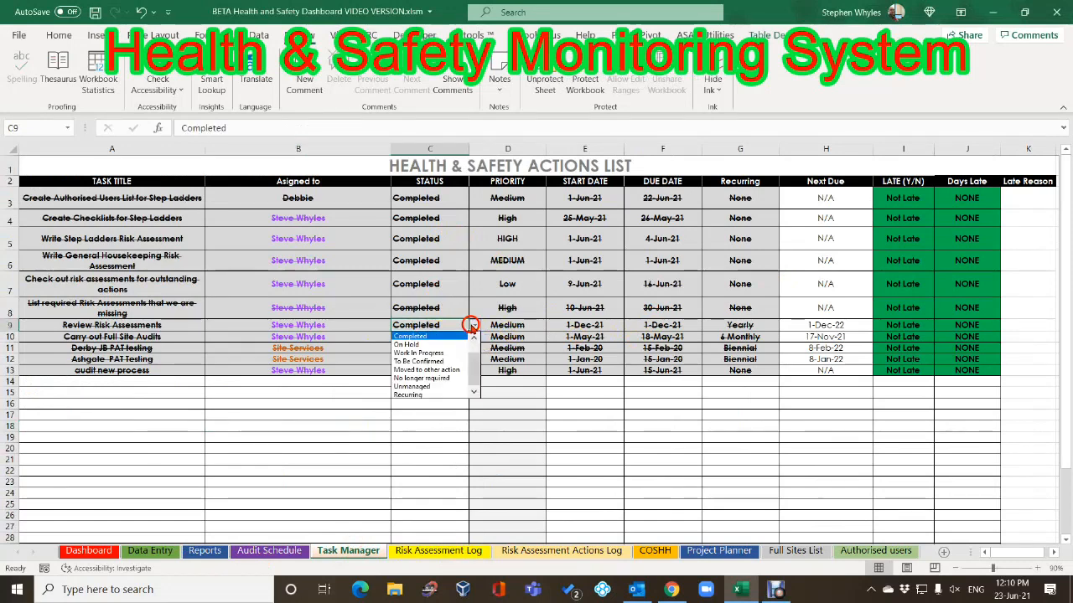
left_click(417, 361)
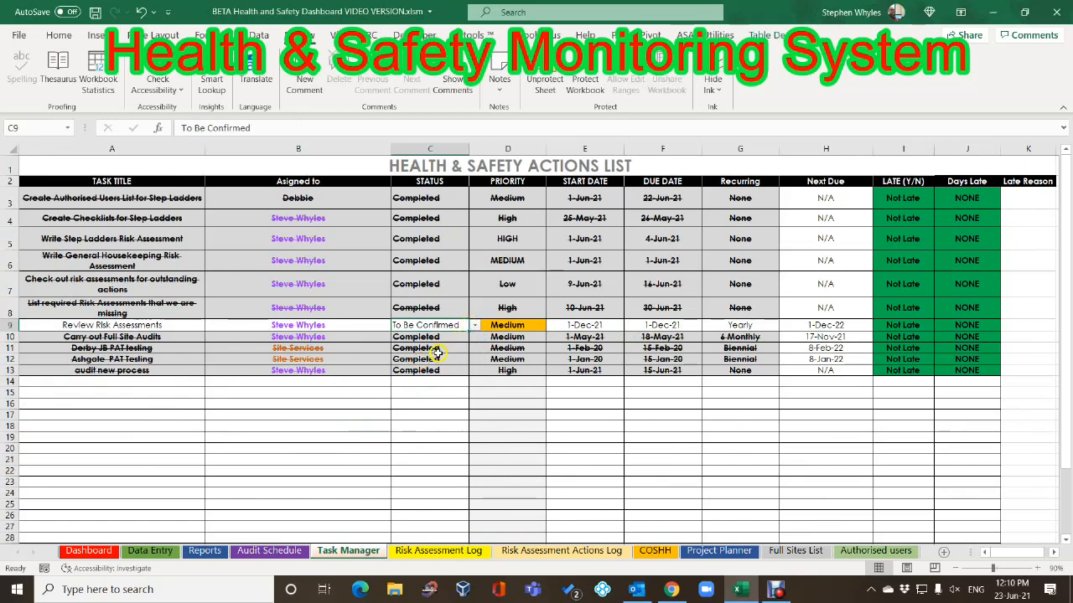
left_click(431, 359)
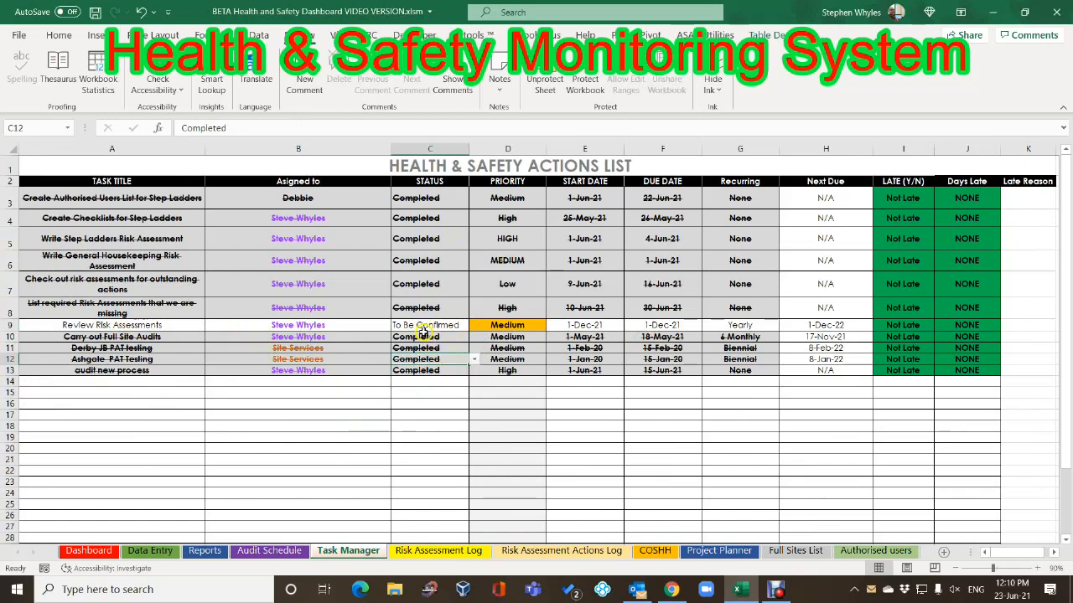
Change the status of the Review Risk Assessments task to Moved to other action
left_click(442, 327)
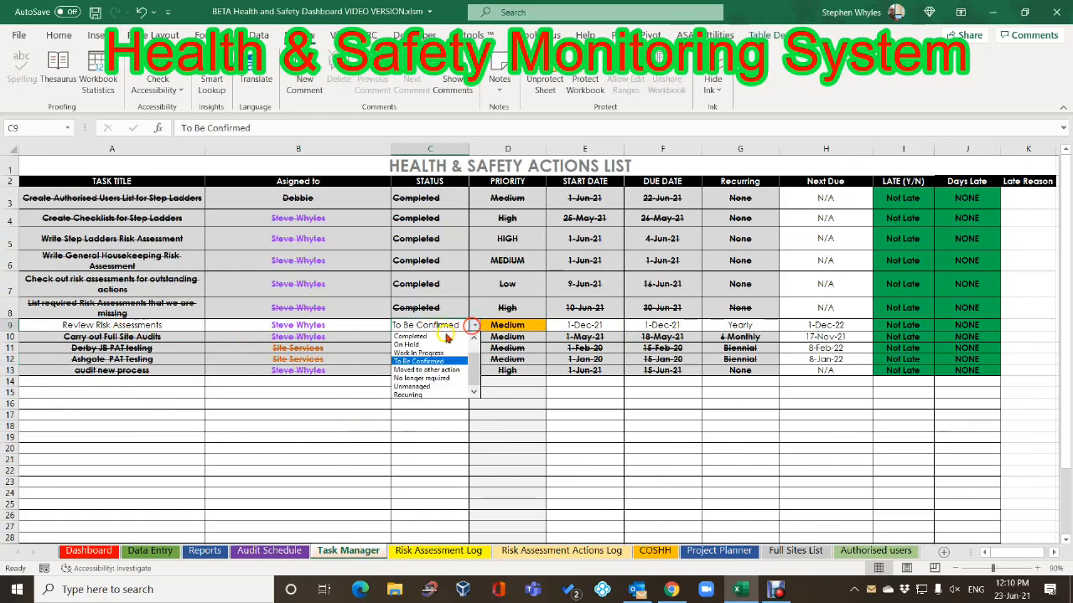
left_click(474, 326)
left_click(428, 370)
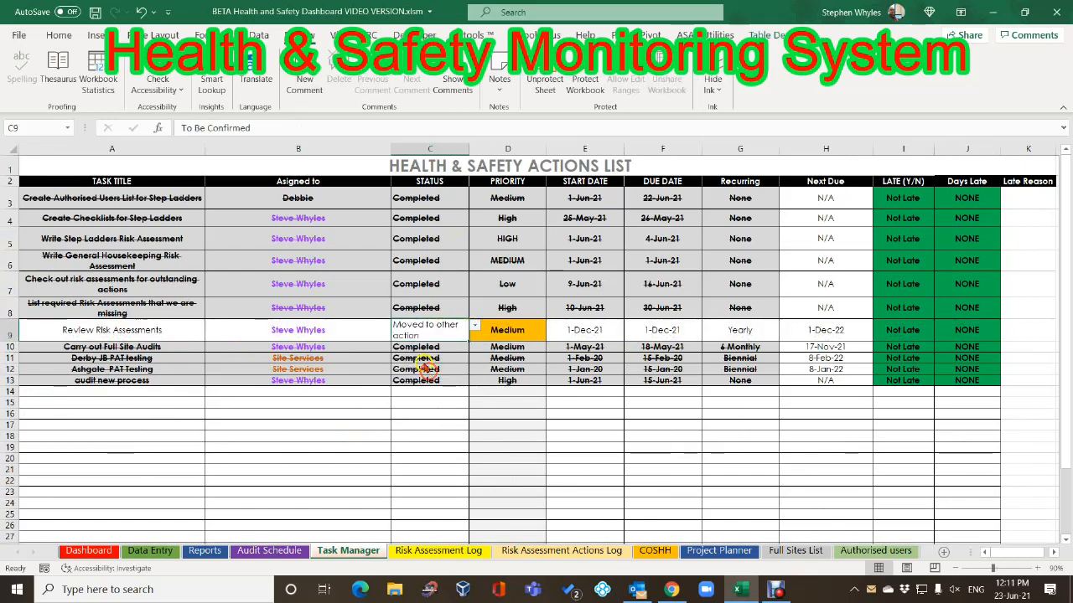
left_click(371, 400)
Change the status of the Review Risk Assessments task to No longer required
left_click(450, 331)
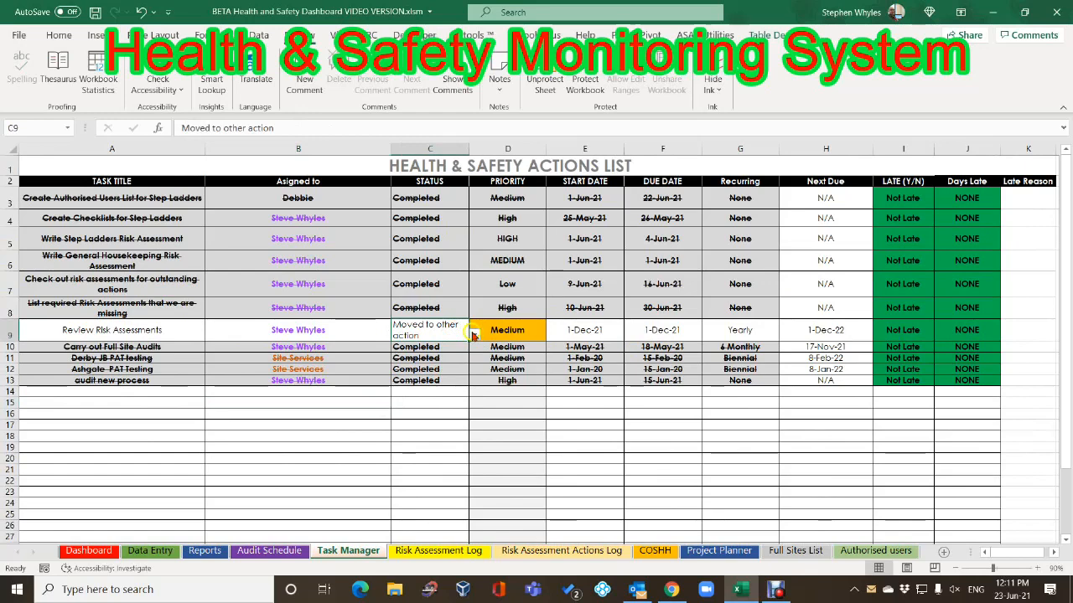
left_click(473, 334)
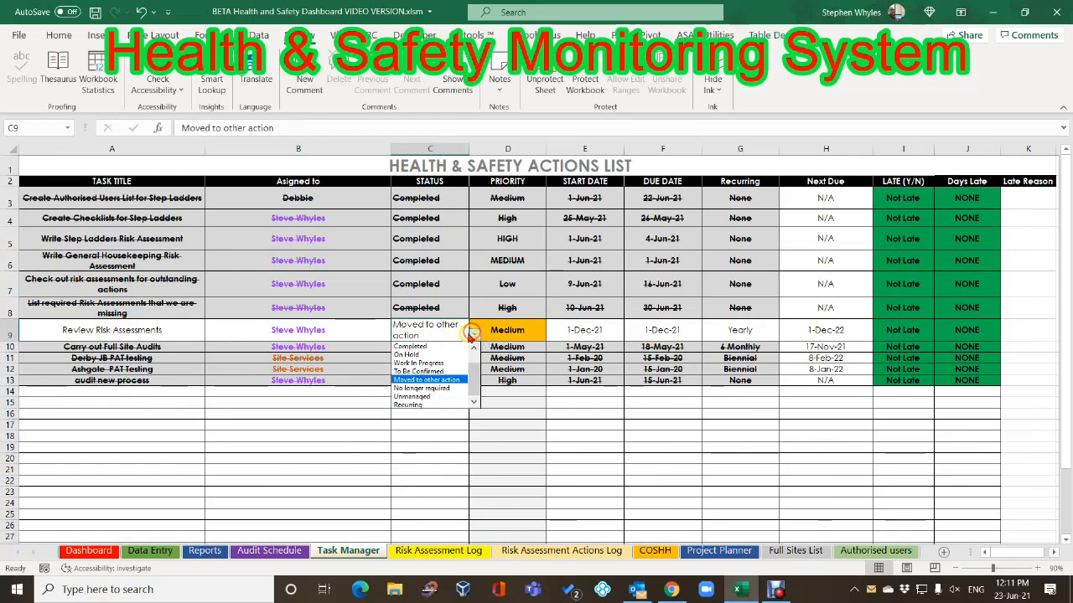
left_click(421, 388)
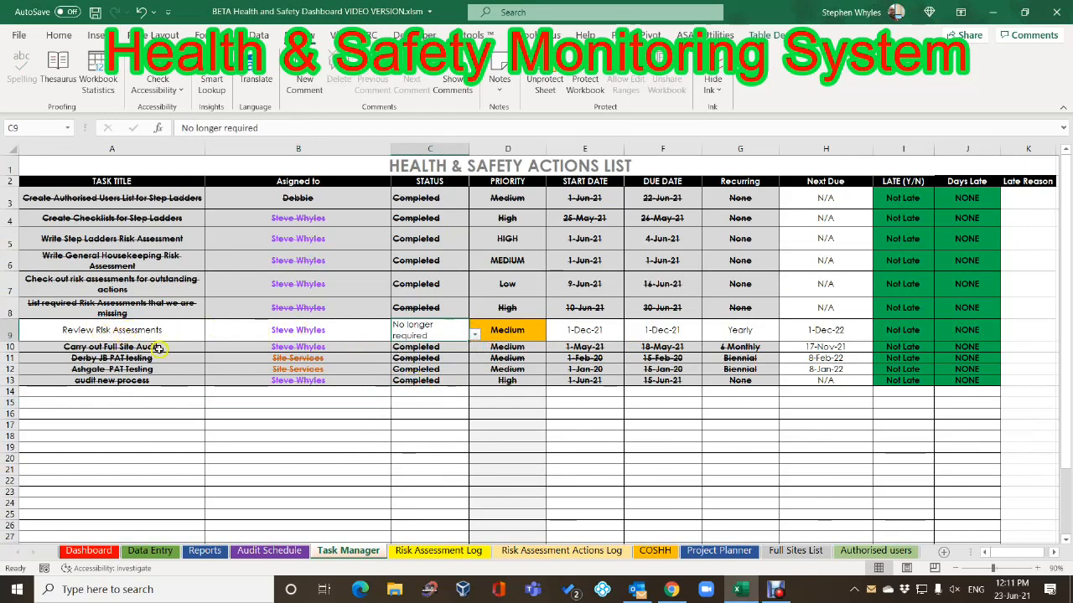
left_click(403, 366)
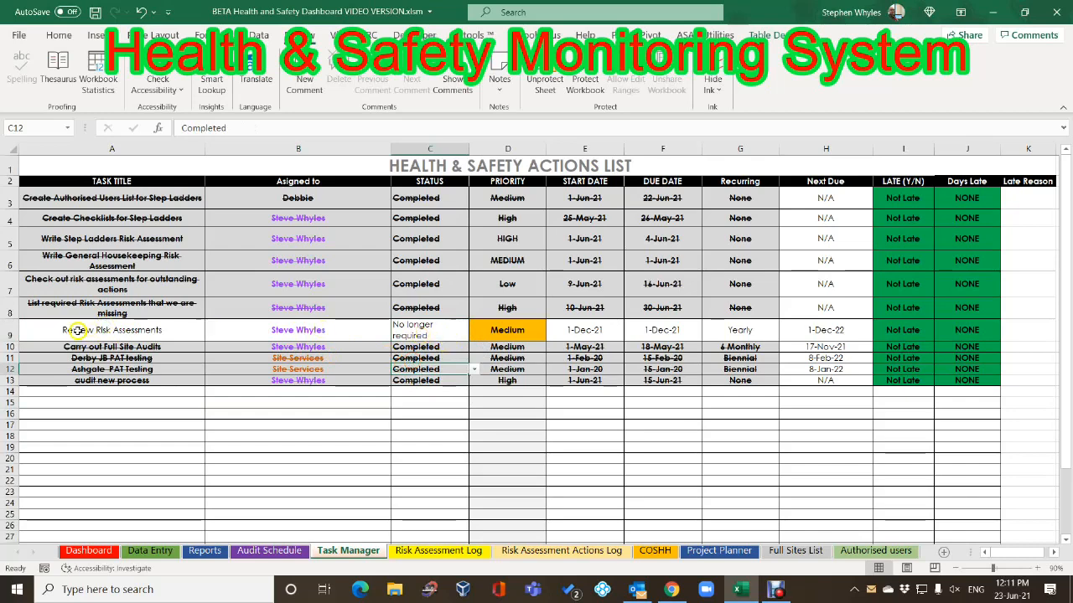
Set the status of the Review Risk Assessments task to Awaiting feedback
left_click(423, 332)
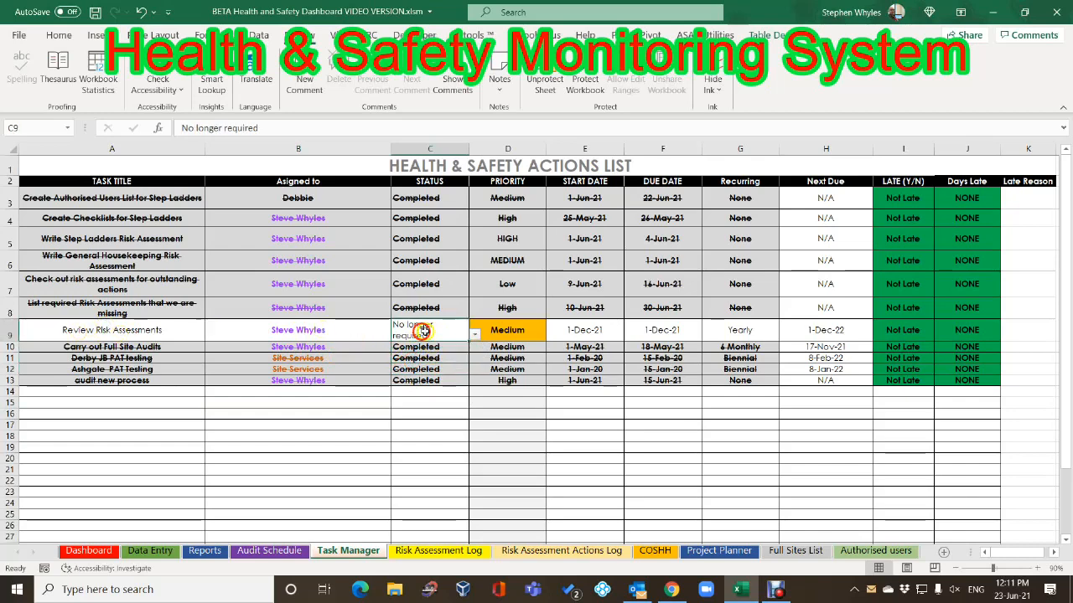
left_click(473, 335)
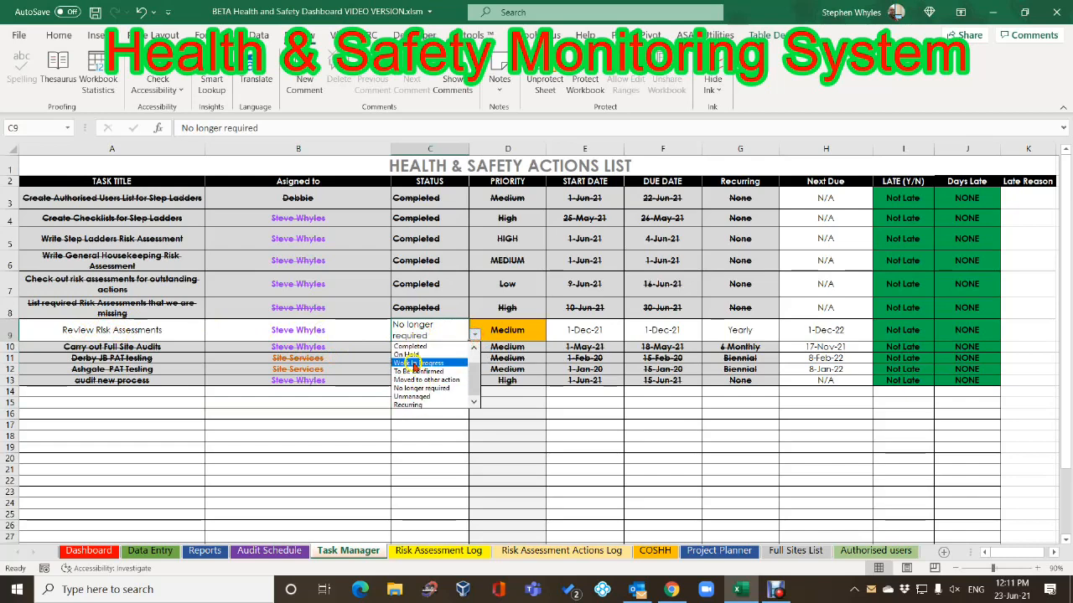
scroll(465, 369, "up", 2)
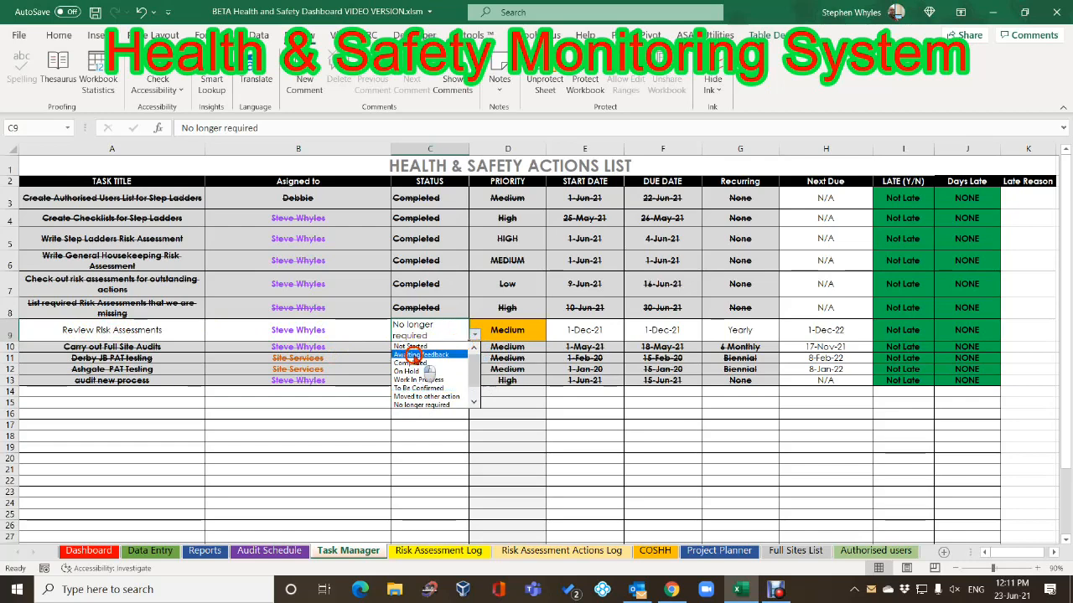
left_click(410, 355)
left_click(302, 368)
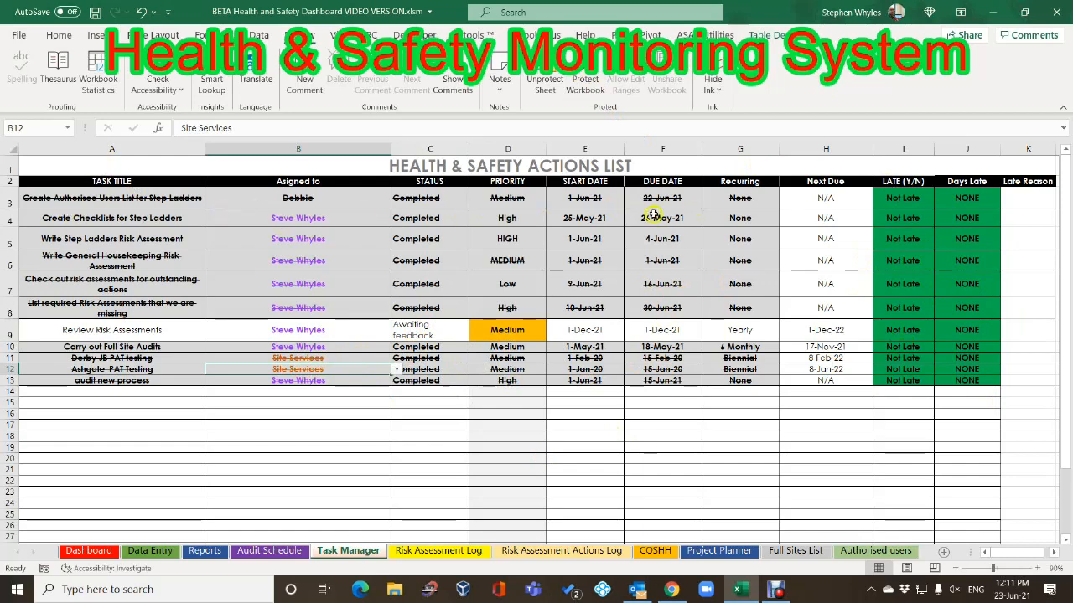
left_click(386, 439)
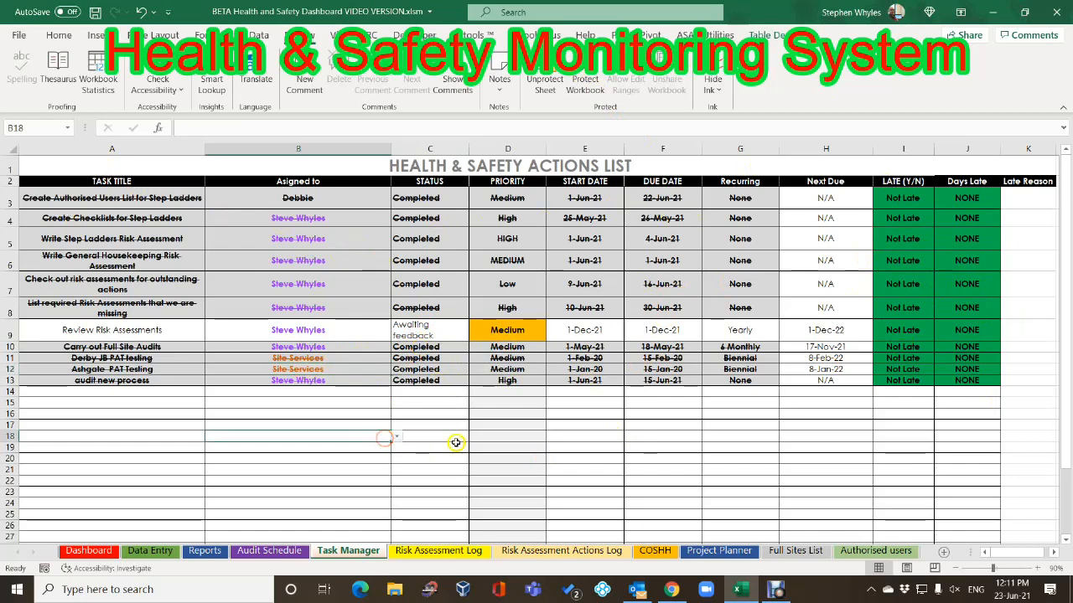
Open the Risk Assessment Log sheet and examine its risk assessment and site/location entries
left_click(433, 553)
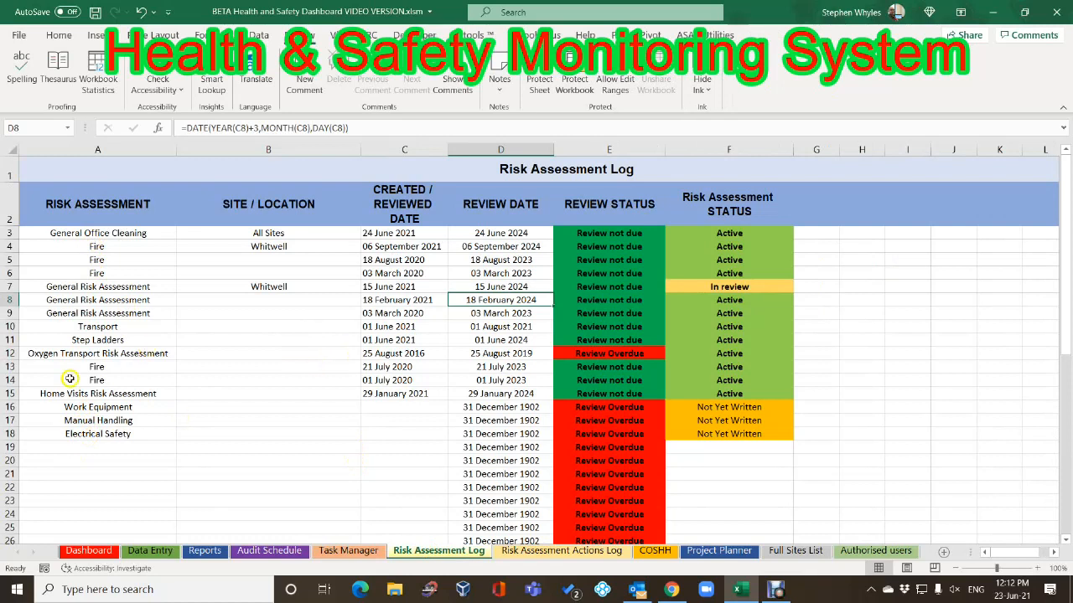
left_click(85, 234)
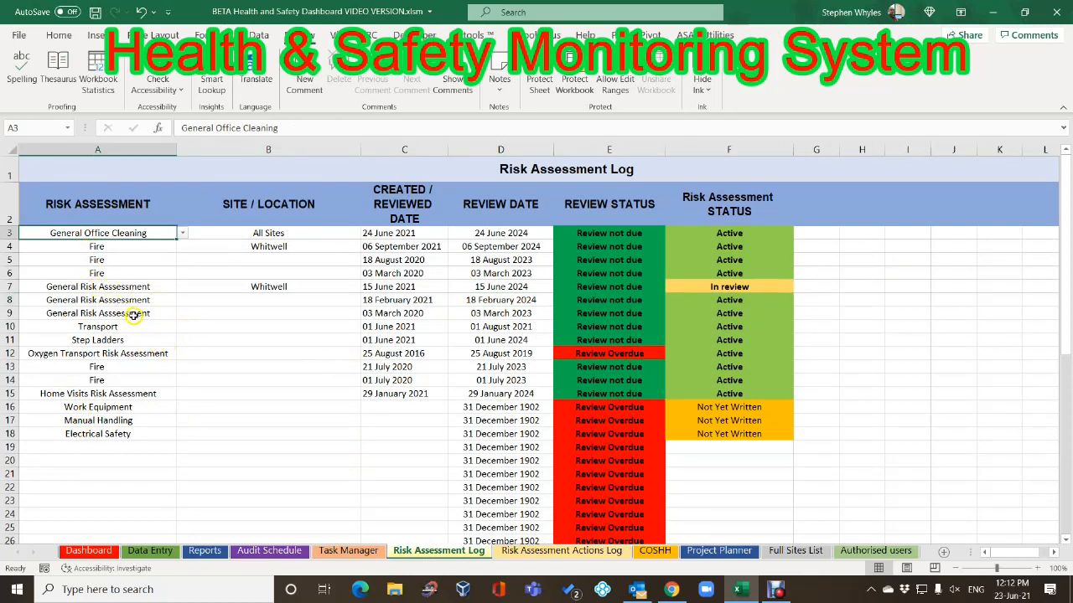
left_click(230, 288)
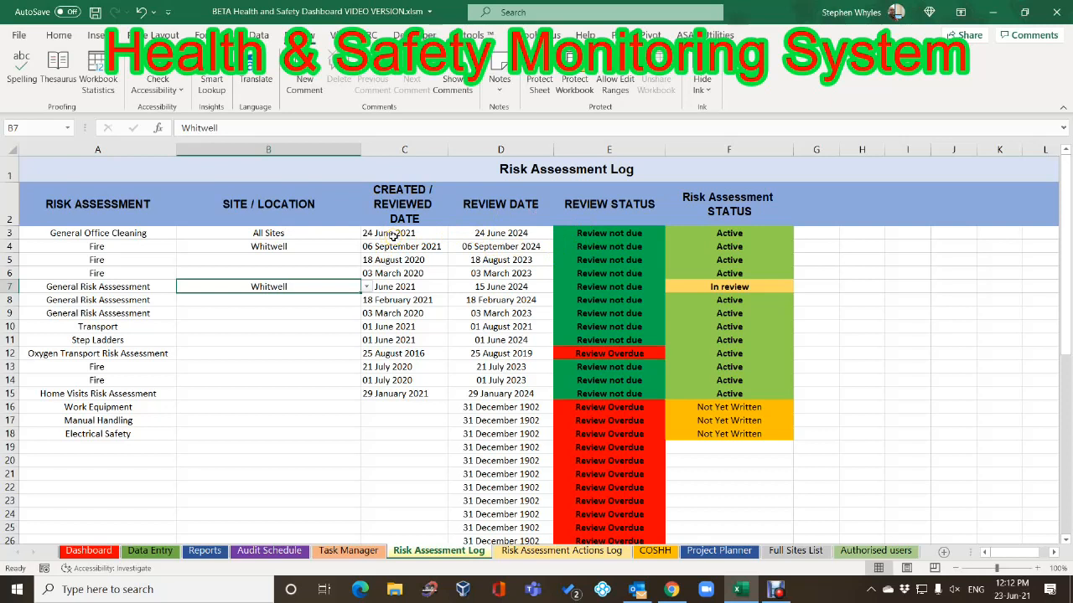
Set the created/reviewed date of the General Office Cleaning risk assessment to 10/10/20 after checking its review date formula
left_click(393, 237)
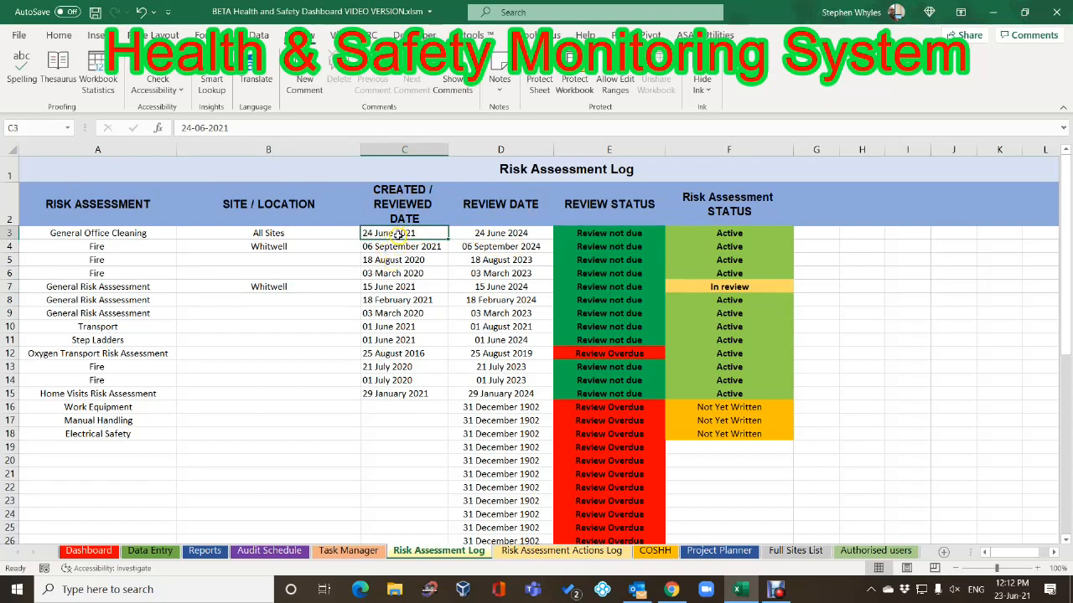
left_click(496, 237)
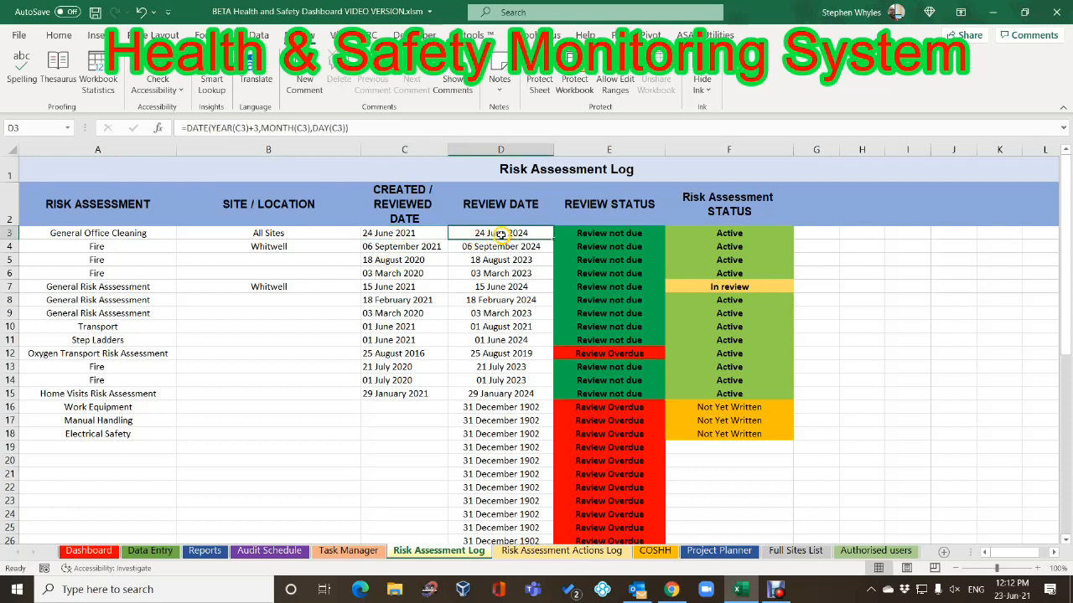
left_click(395, 235)
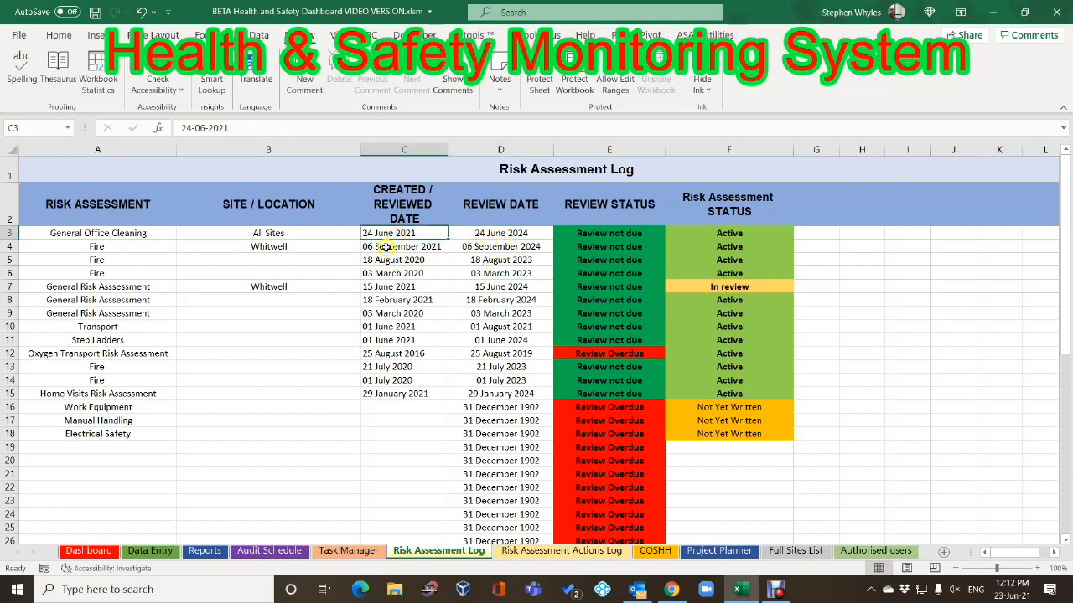
left_click(388, 234)
type("10/10/20")
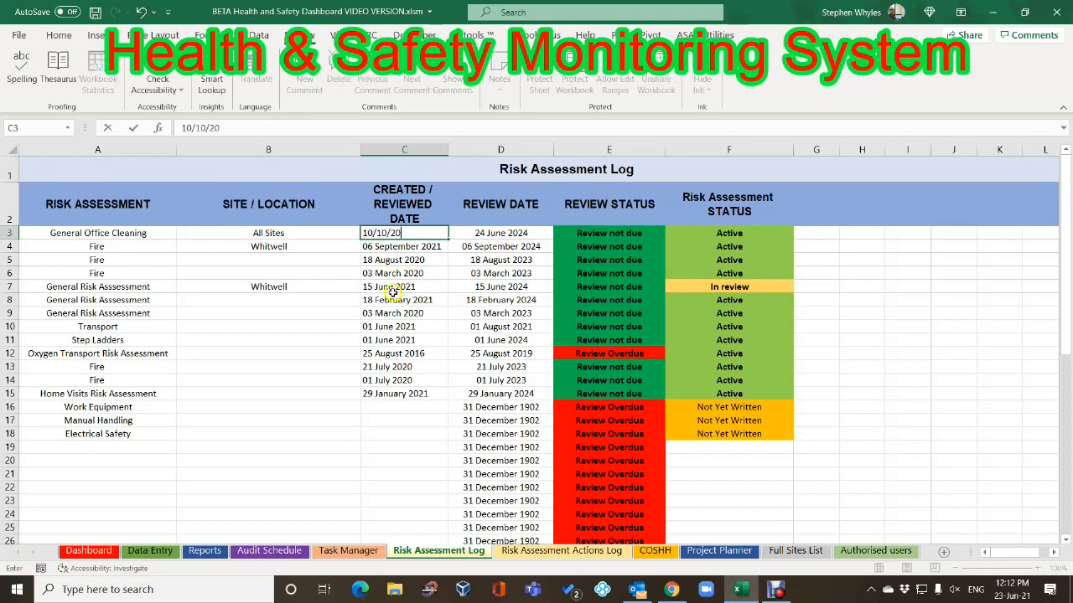
left_click(391, 290)
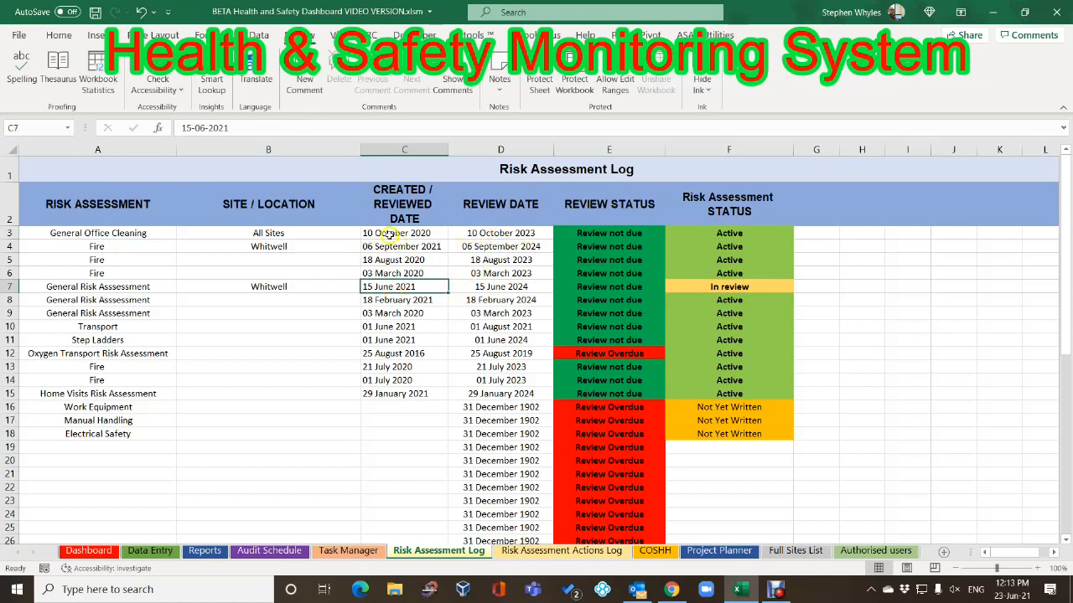
Set the created/reviewed date of the General Office Cleaning risk assessment to 10/02/14
left_click(390, 234)
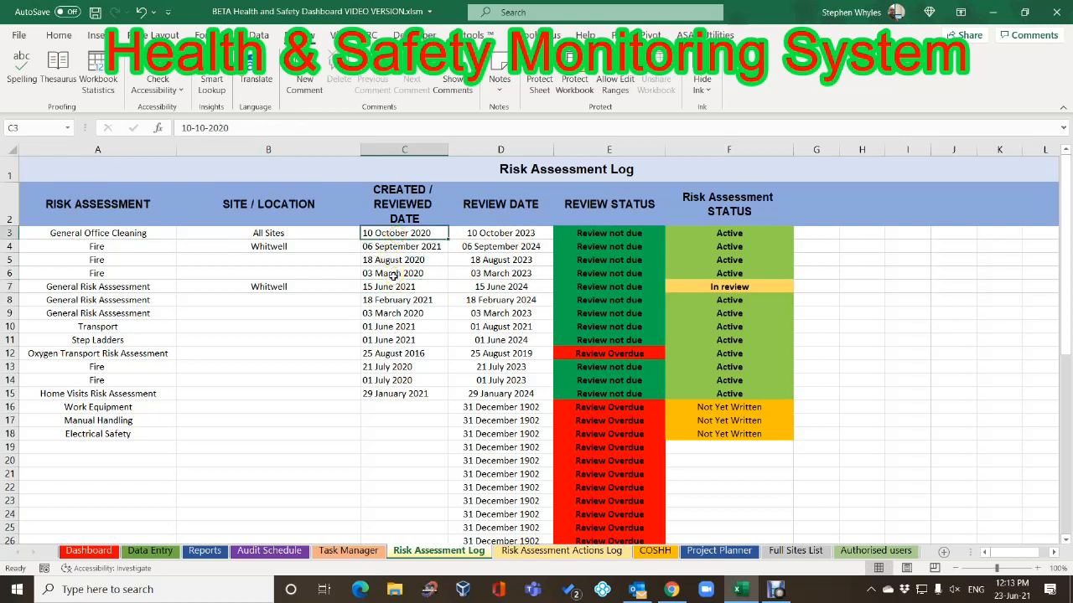
type("10")
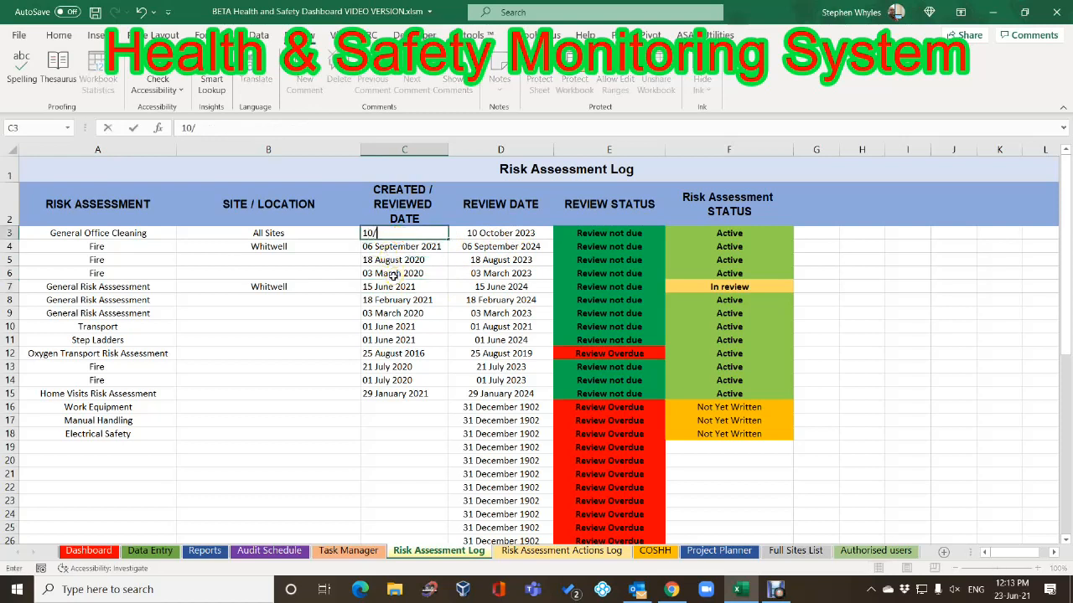
type("/02/14")
left_click(394, 286)
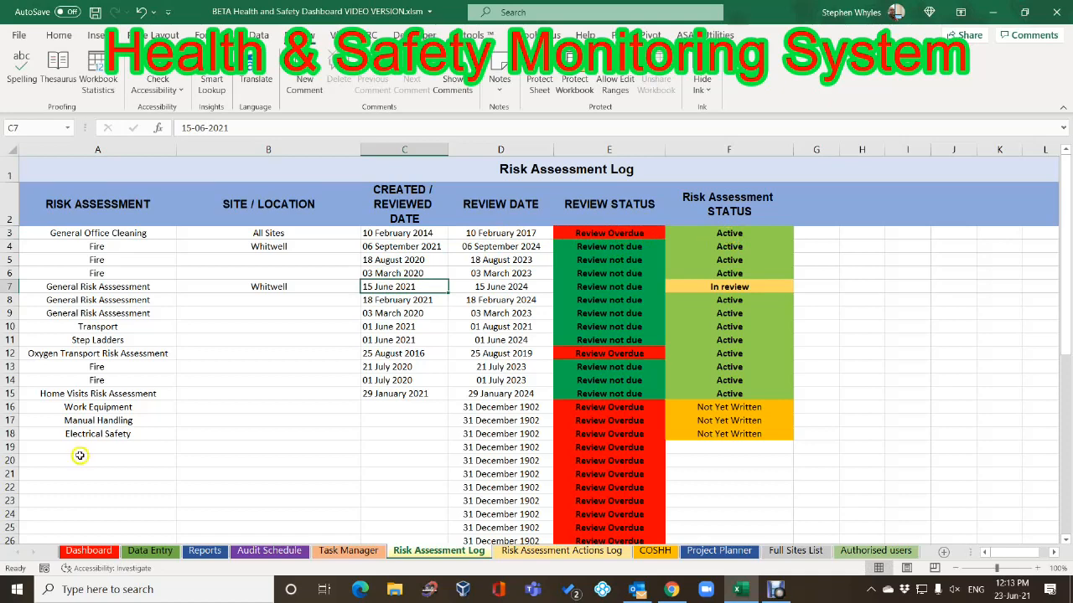
Check the Risk Assessments Overdue for Review figure on the Reports sheet
left_click(204, 551)
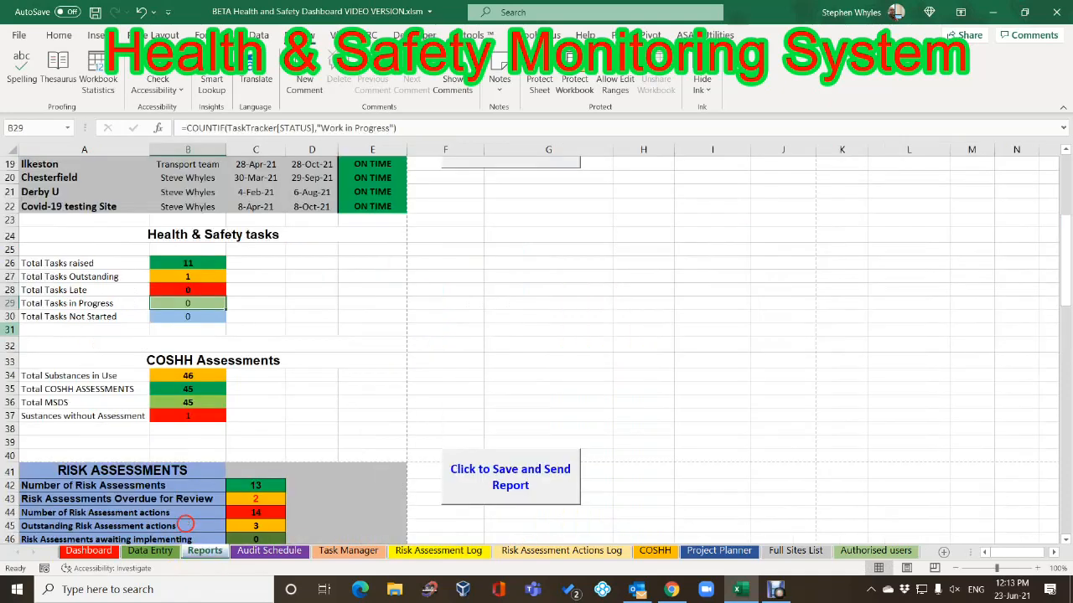
scroll(76, 388, "up", 2)
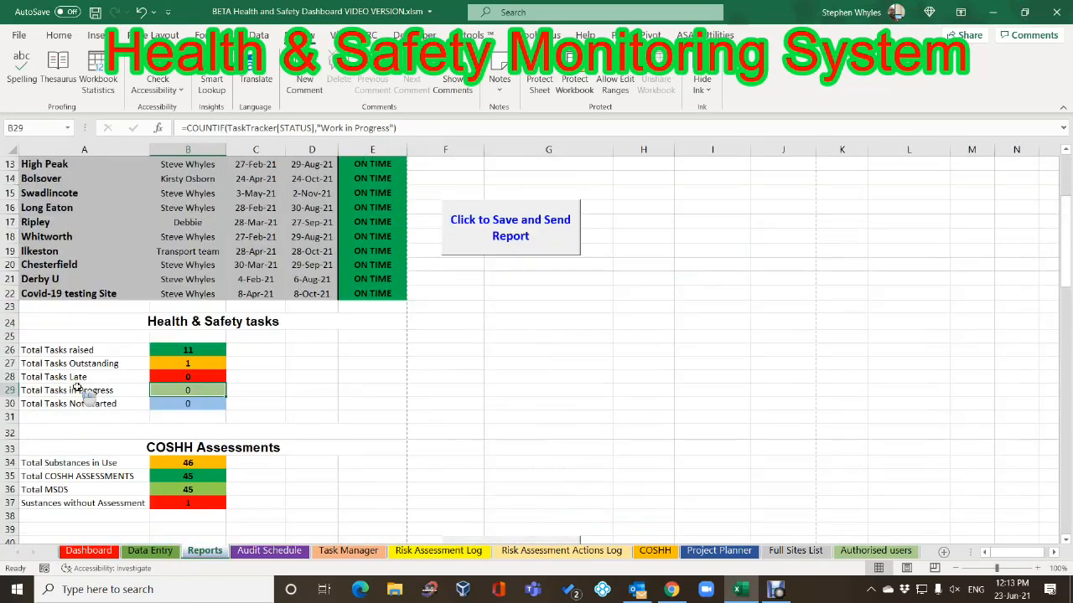
scroll(76, 388, "down", 8)
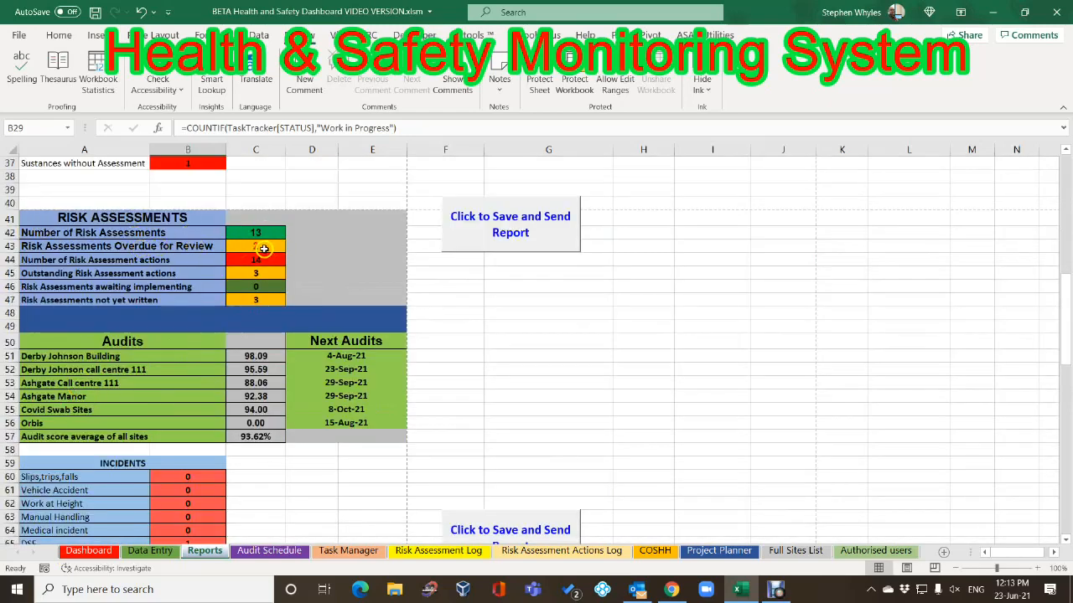
left_click(263, 249)
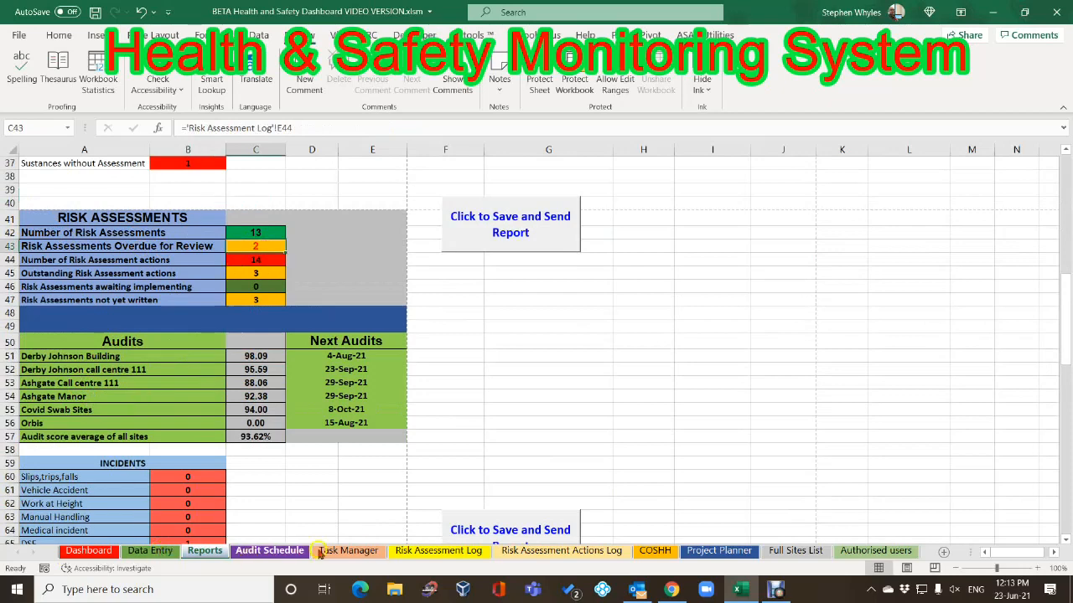
In the Risk Assessment Log, set the created/reviewed date of the Oxygen Transport Risk Assessment to 21 June 2021
left_click(440, 553)
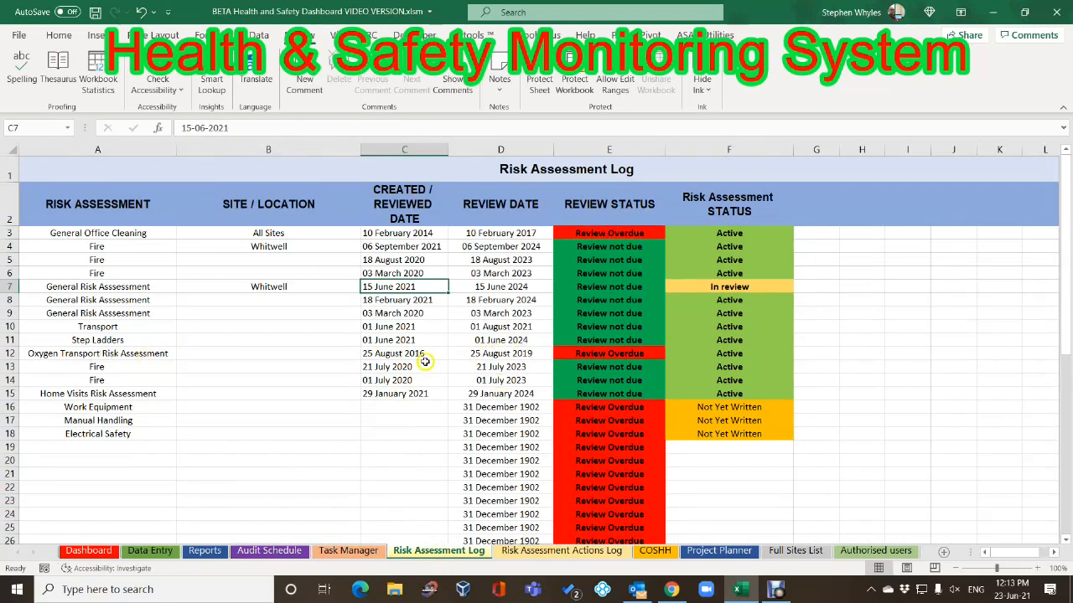
left_click(397, 353)
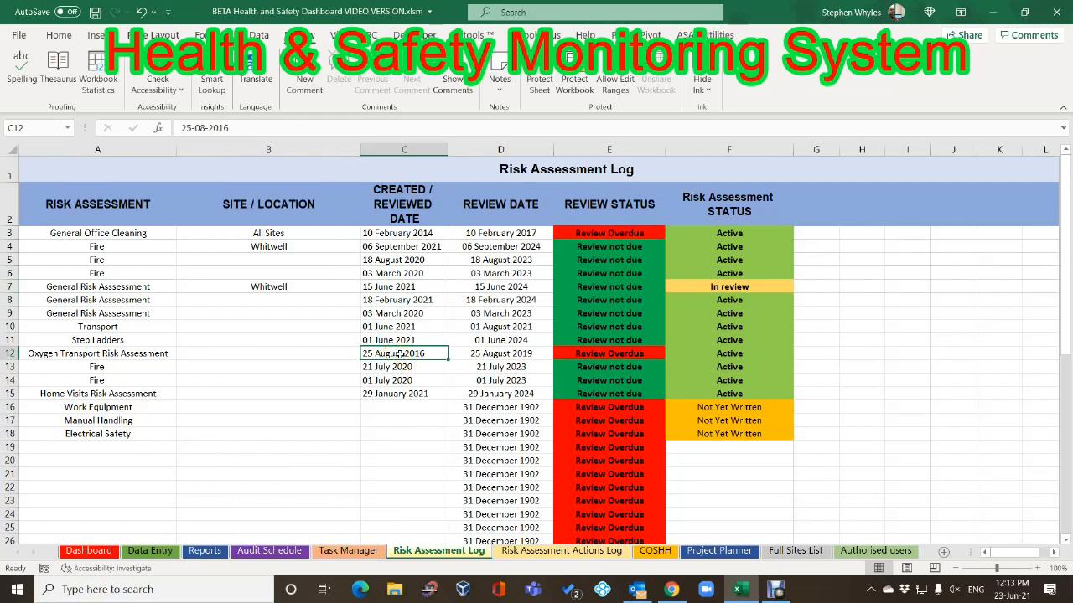
type("21/06")
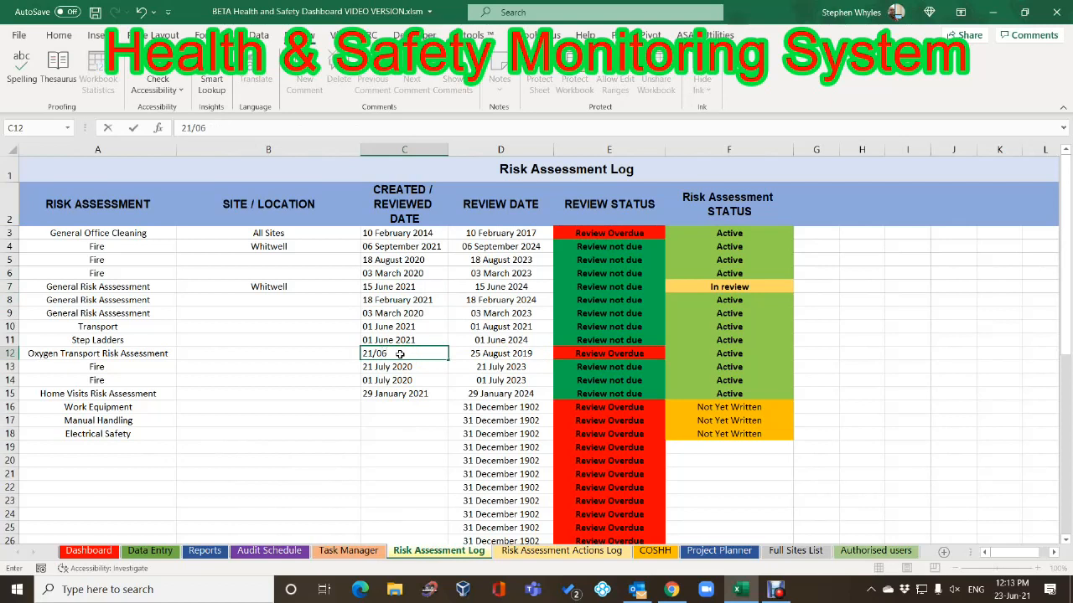
key("Tab")
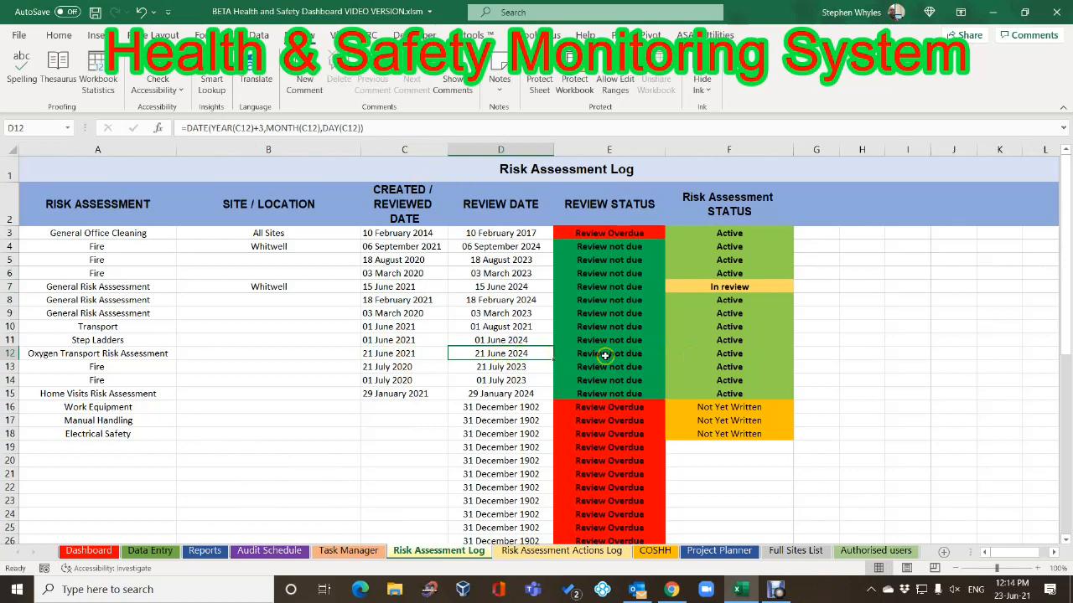
Recheck the overdue reviews on the Reports sheet and inspect the Number of Risk Assessment actions formula
left_click(205, 551)
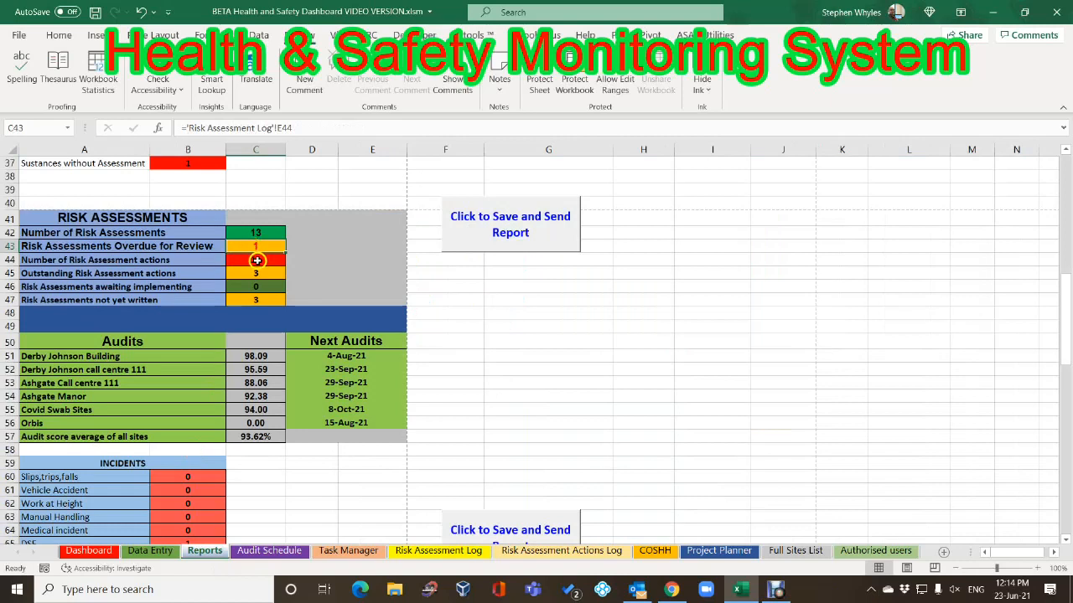
left_click(258, 260)
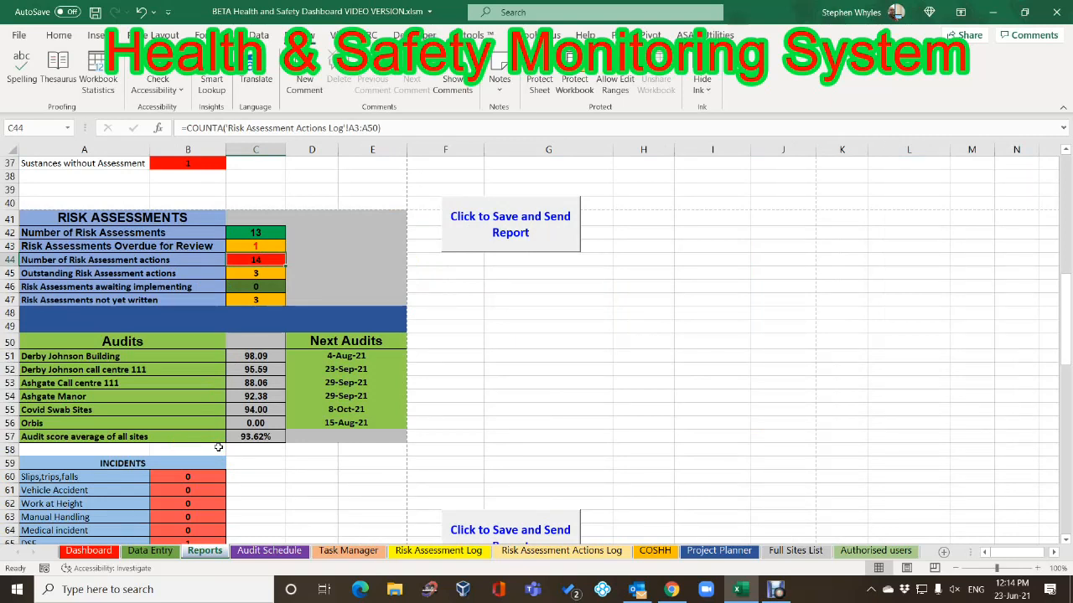
left_click(532, 590)
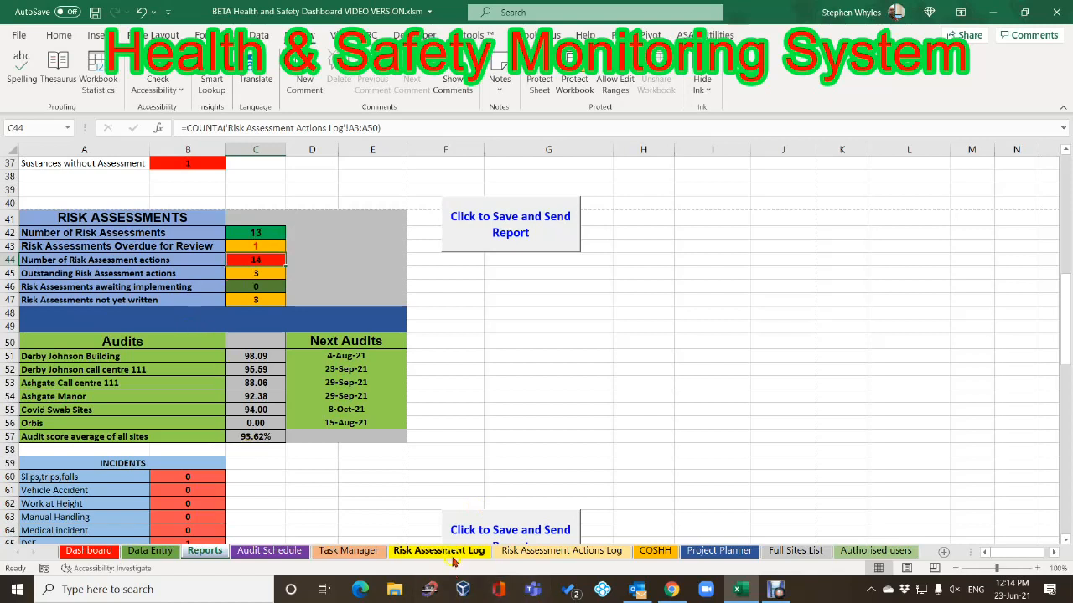
Open the Risk Assessment Actions Log sheet and look through its recorded actions
left_click(553, 553)
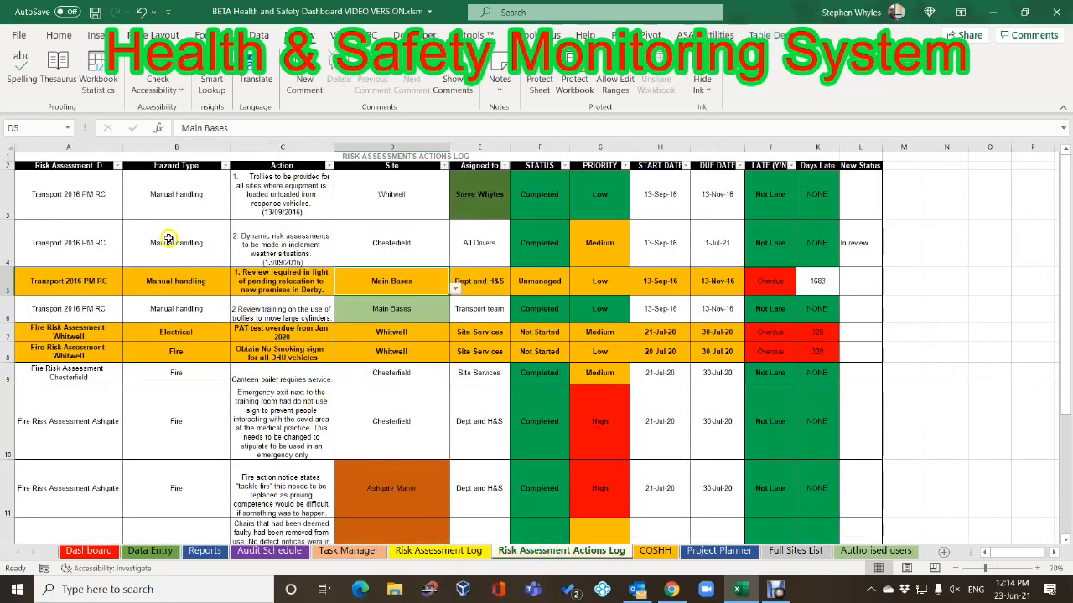
left_click(39, 189)
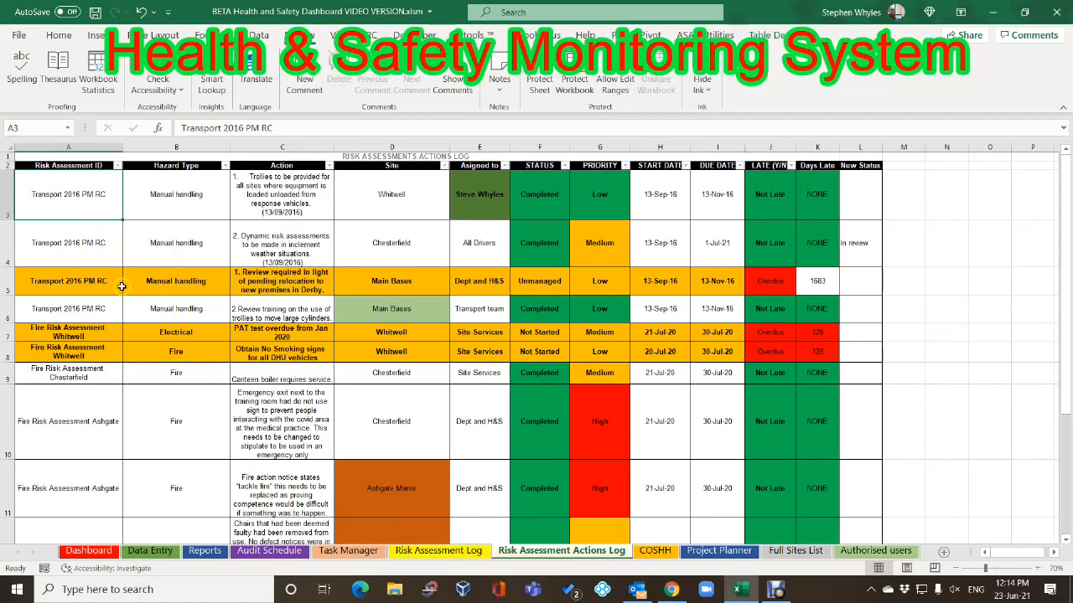
scroll(92, 387, "down", 3)
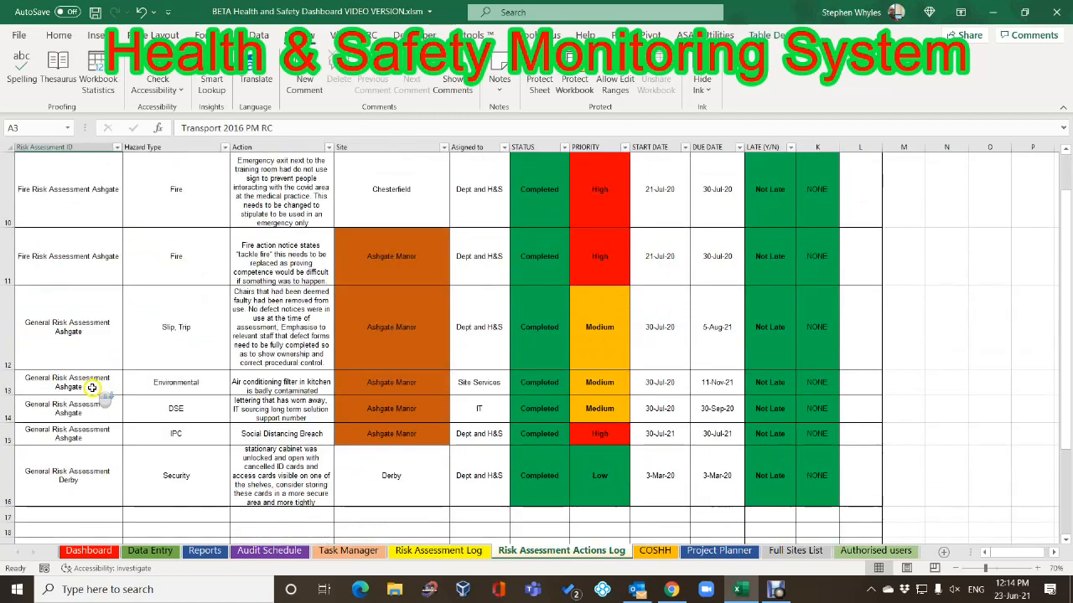
scroll(92, 388, "down", 1)
scroll(94, 391, "up", 4)
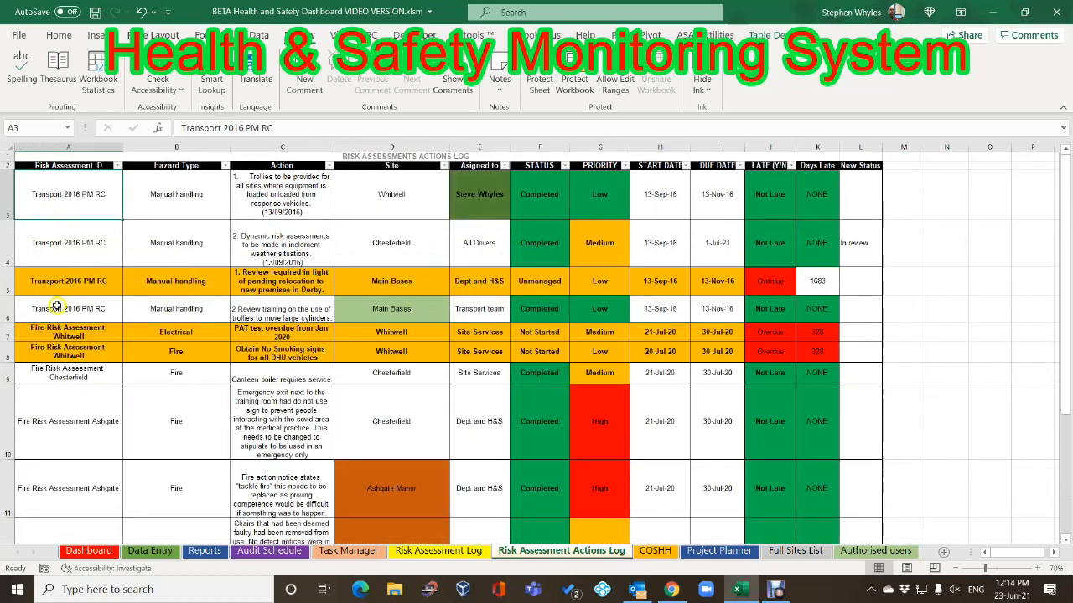
Compare the Number of Risk Assessment actions on the Reports sheet with the entries in the Risk Assessment Actions Log
left_click(205, 550)
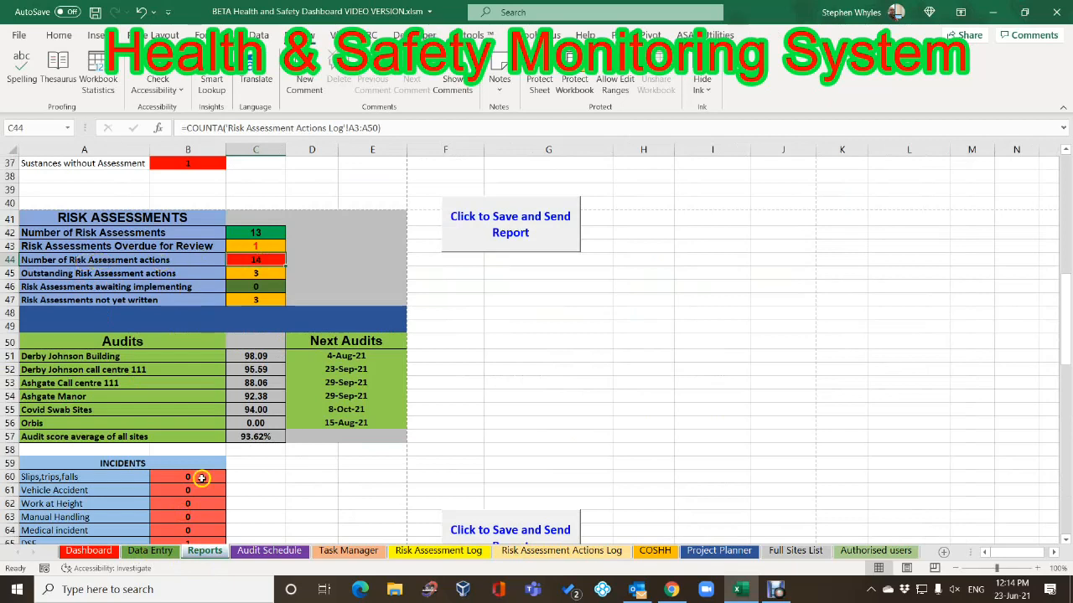
left_click(603, 551)
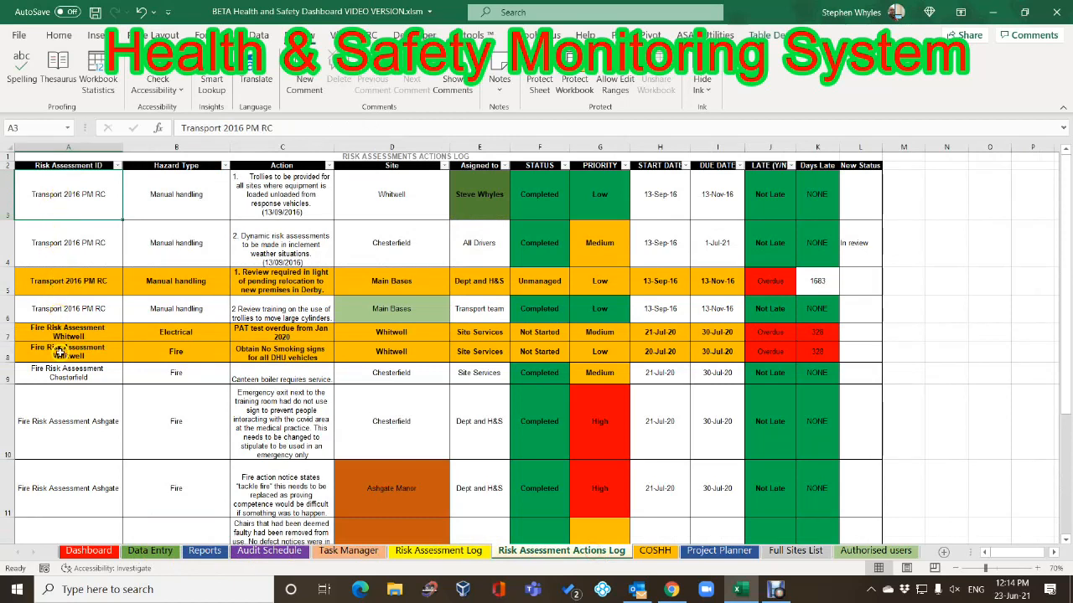
left_click(54, 538)
scroll(53, 537, "down", 3)
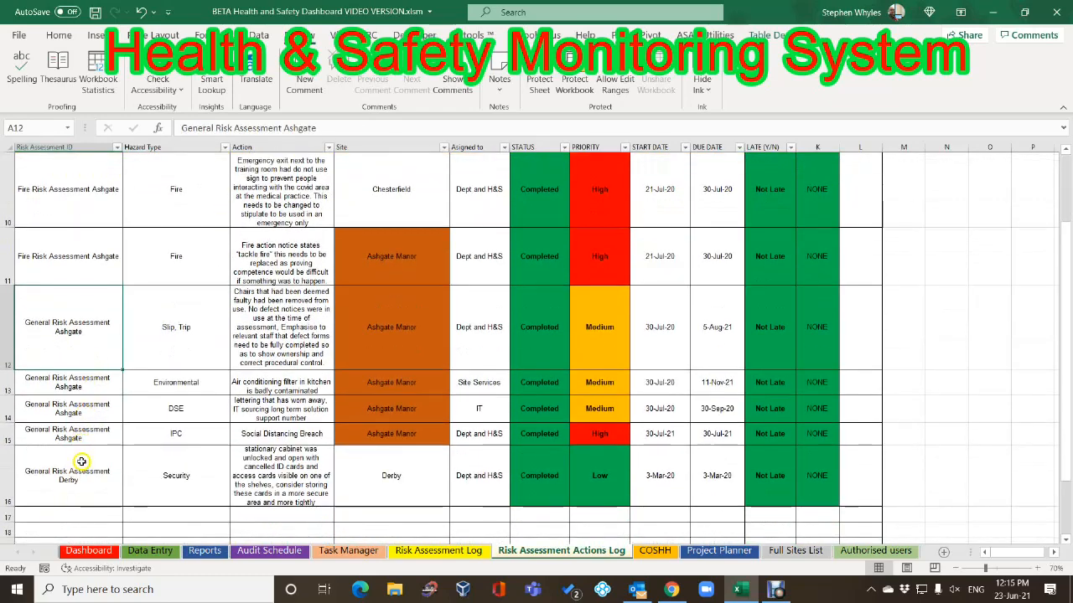
scroll(81, 462, "up", 3)
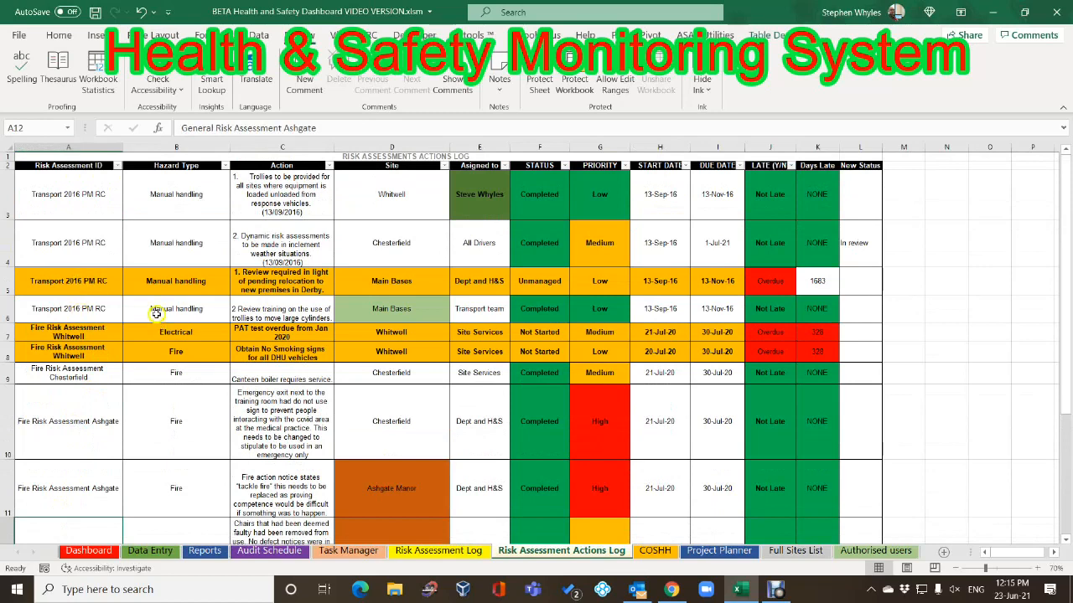
Inspect the Outstanding Risk Assessment actions formula on the Reports sheet and return to the Risk Assessment Actions Log
left_click(204, 551)
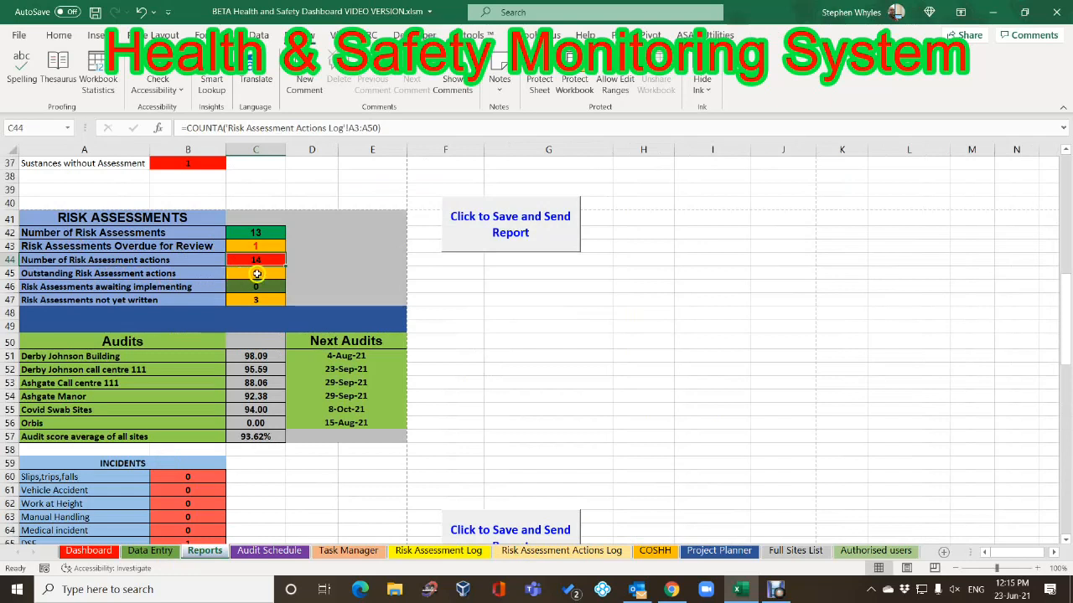
left_click(261, 274)
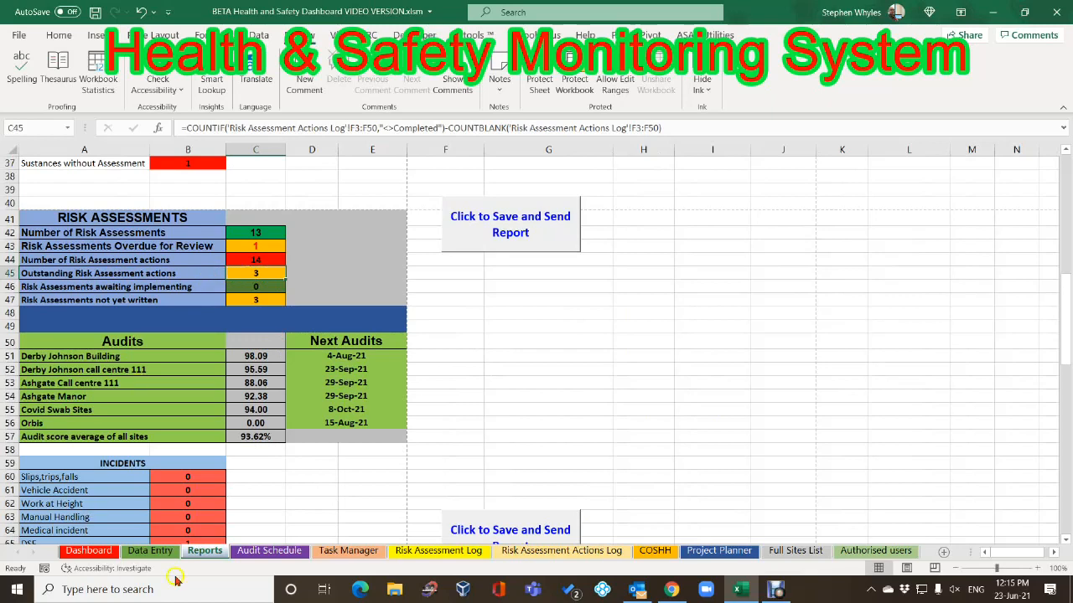
left_click(513, 552)
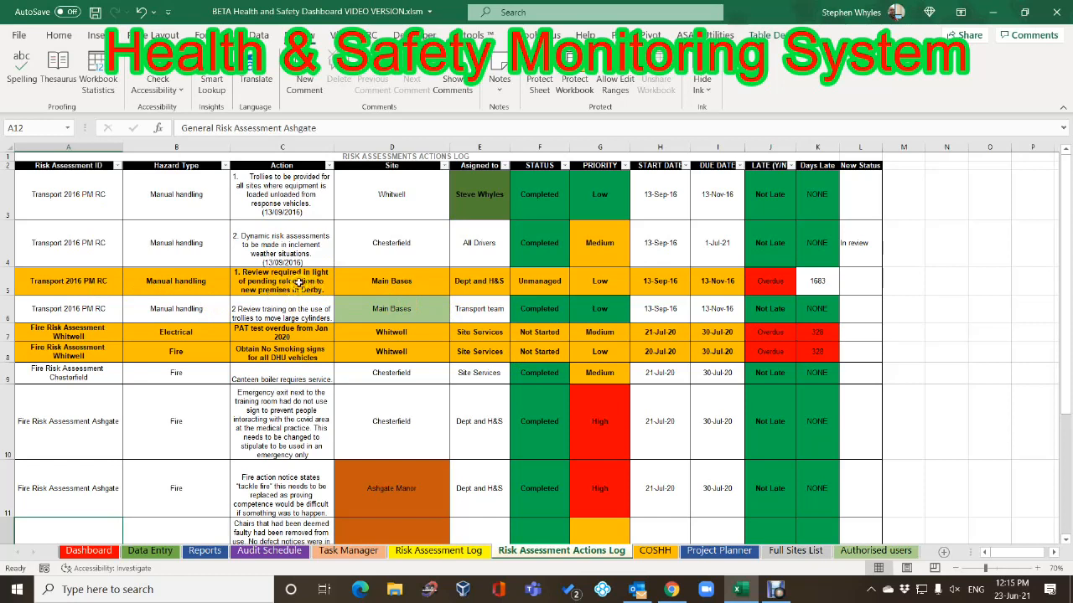
Change the site of the overdue Transport 2016 PM RC relocation review action to Whitwell
left_click(383, 283)
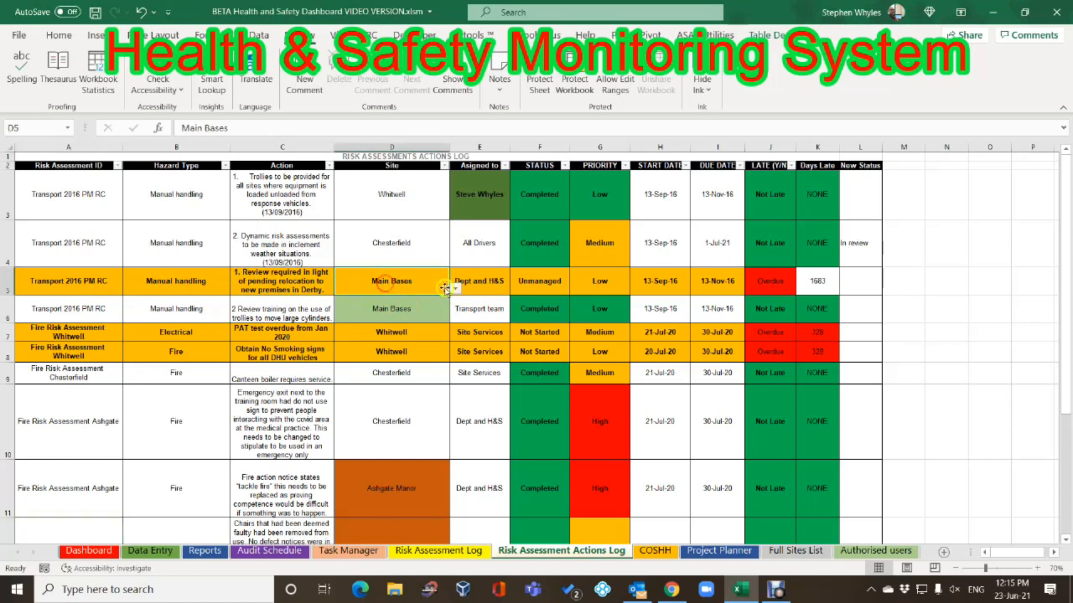
left_click(454, 289)
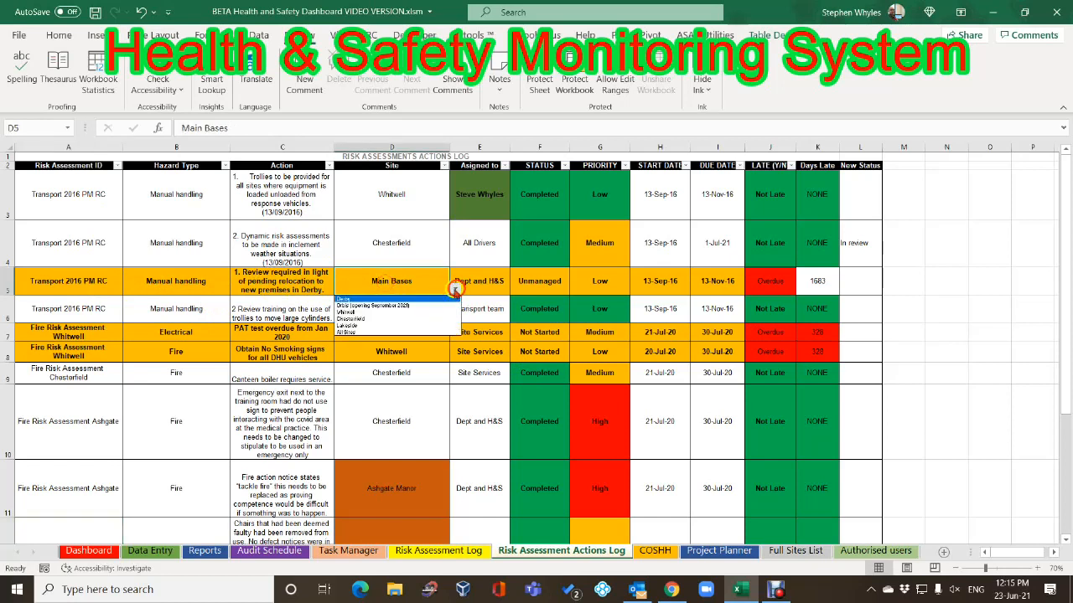
left_click(388, 313)
Set the site of the overdue Transport 2016 PM RC relocation review action to Derby
left_click(454, 289)
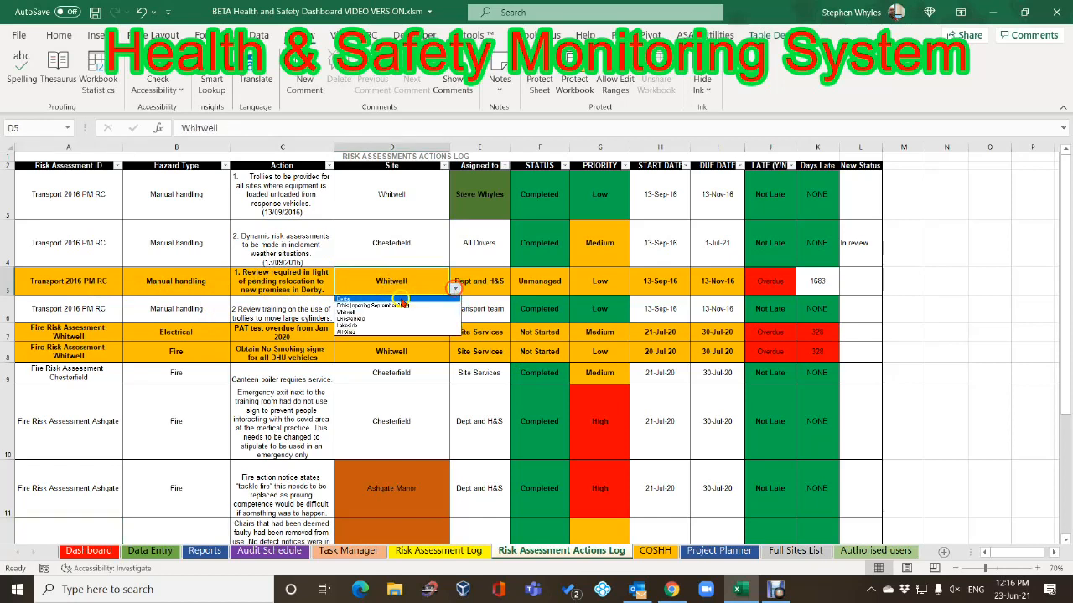
left_click(403, 304)
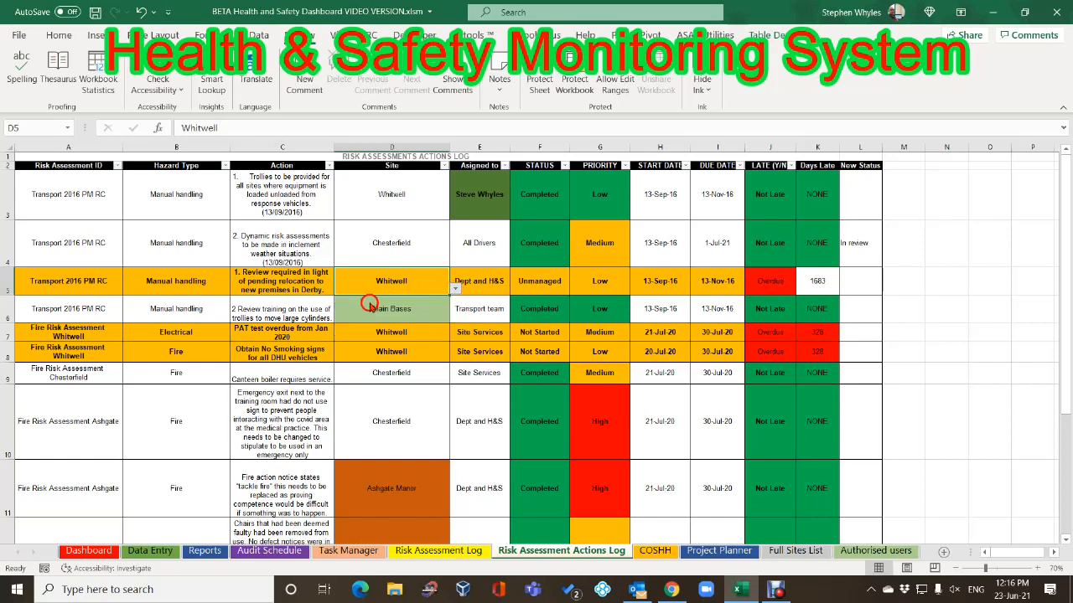
left_click(455, 288)
left_click(374, 297)
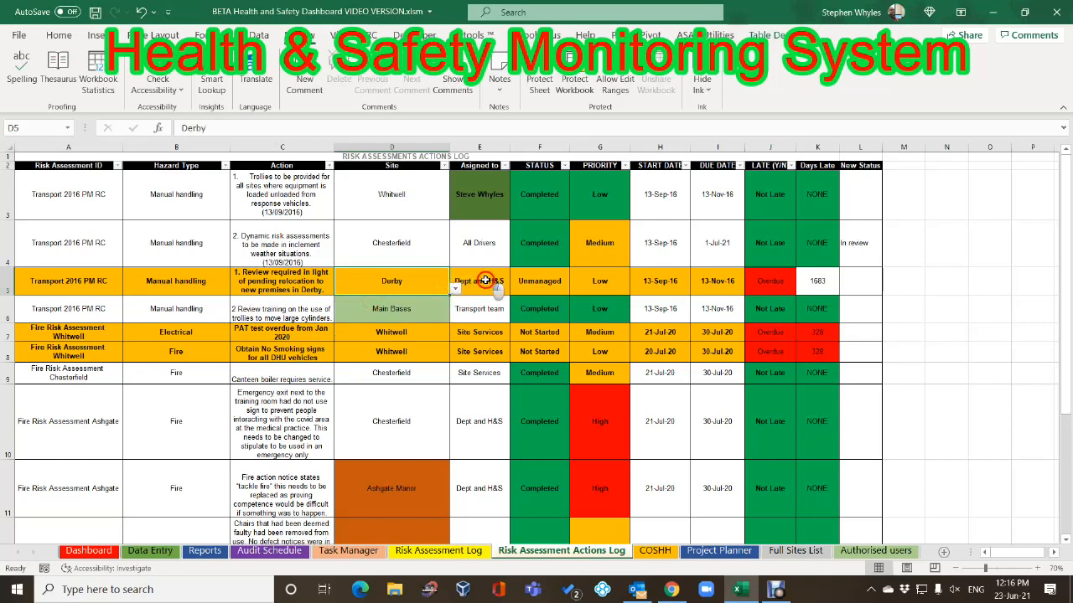
Reassign the overdue Transport 2016 PM RC relocation review action to Site Services
left_click(486, 281)
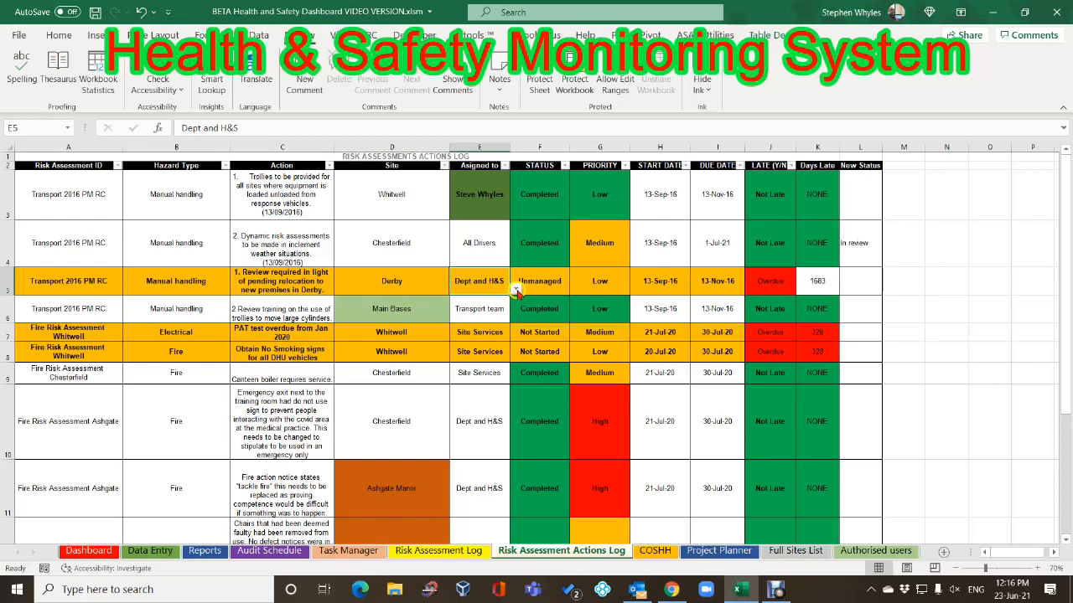
left_click(516, 289)
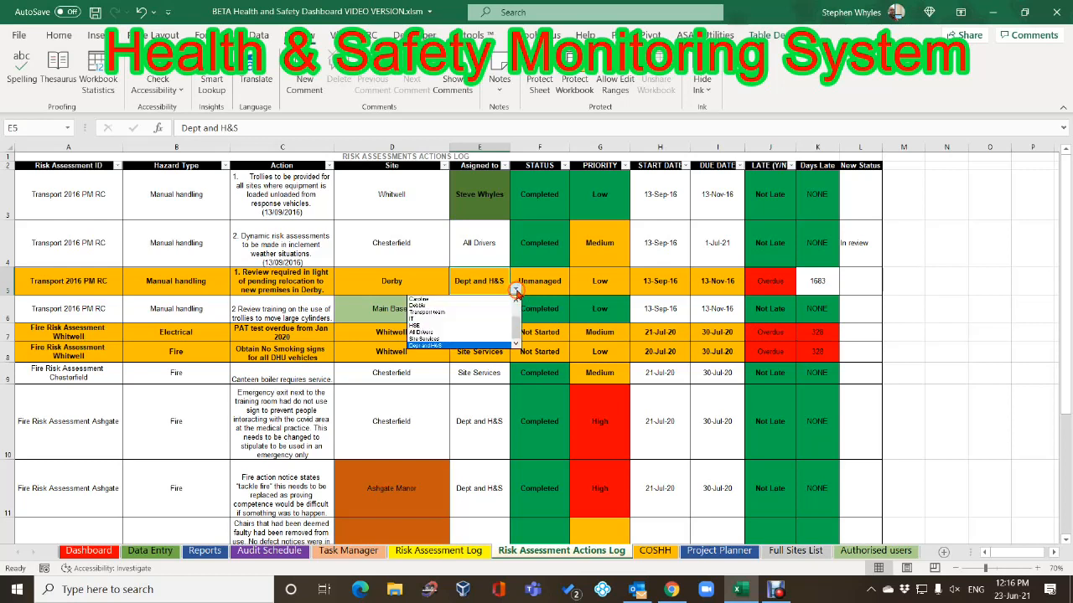
left_click(426, 338)
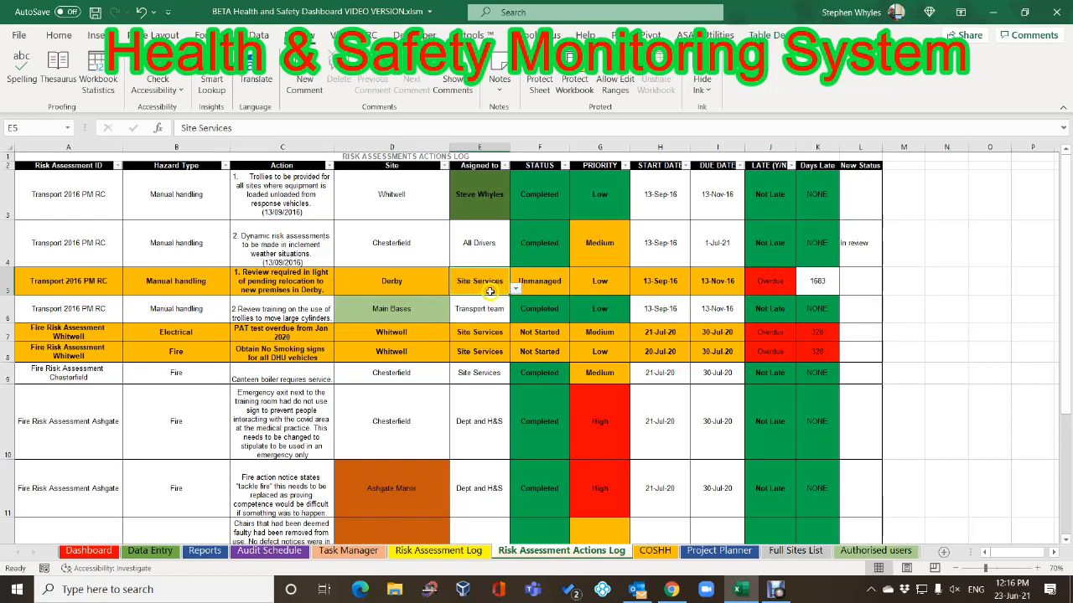
Set the assignee of the Transport 2016 PM RC relocation review action back to Dept and H&S
left_click(479, 308)
left_click(480, 282)
left_click(515, 289)
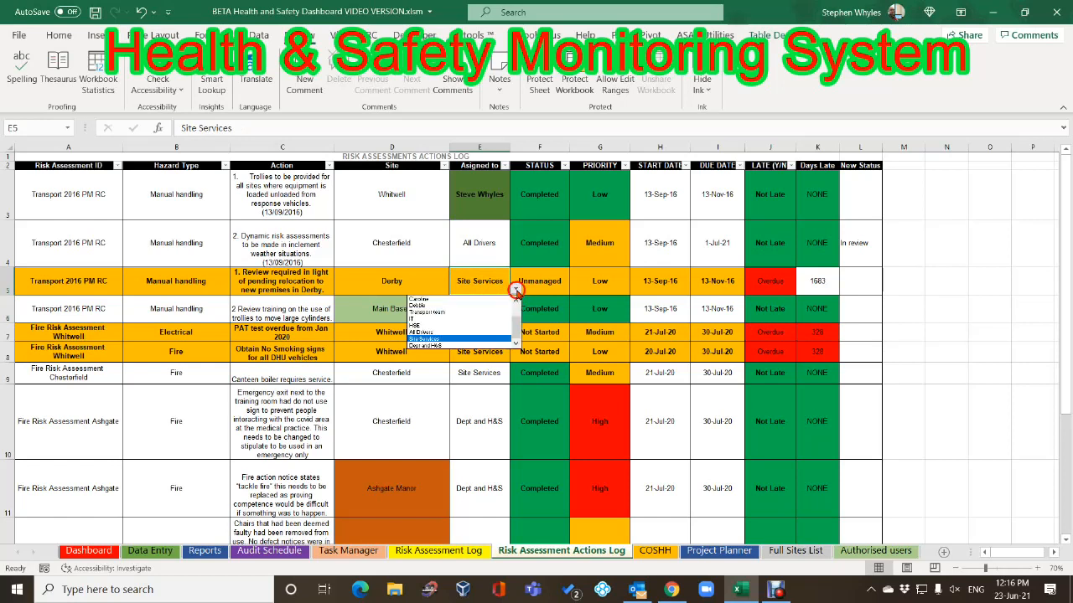
left_click(436, 345)
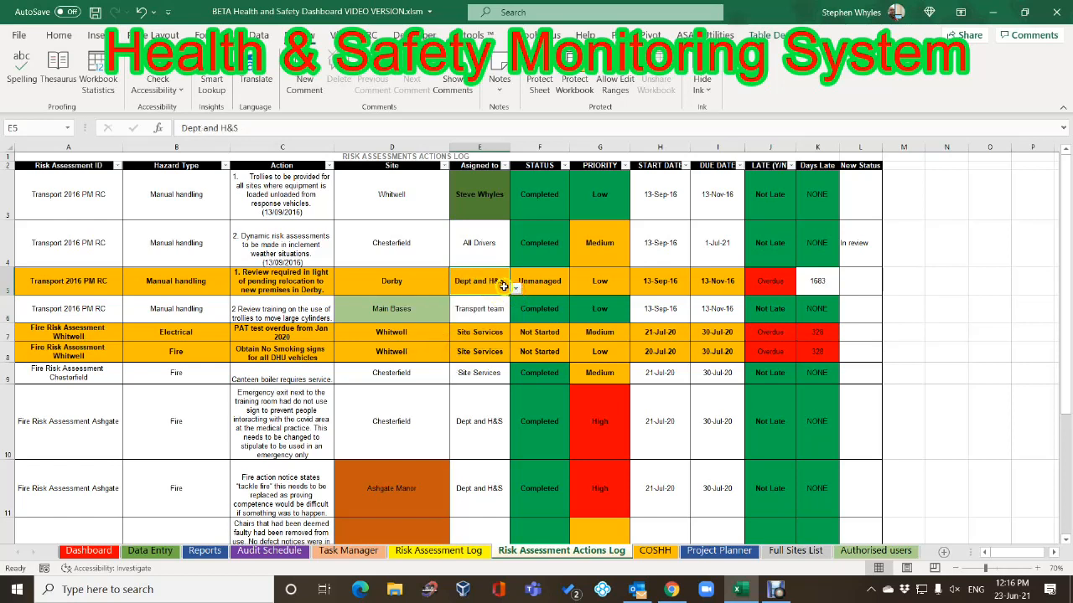
Change the status of the Transport 2016 PM RC relocation review action to Work In Progress
left_click(551, 282)
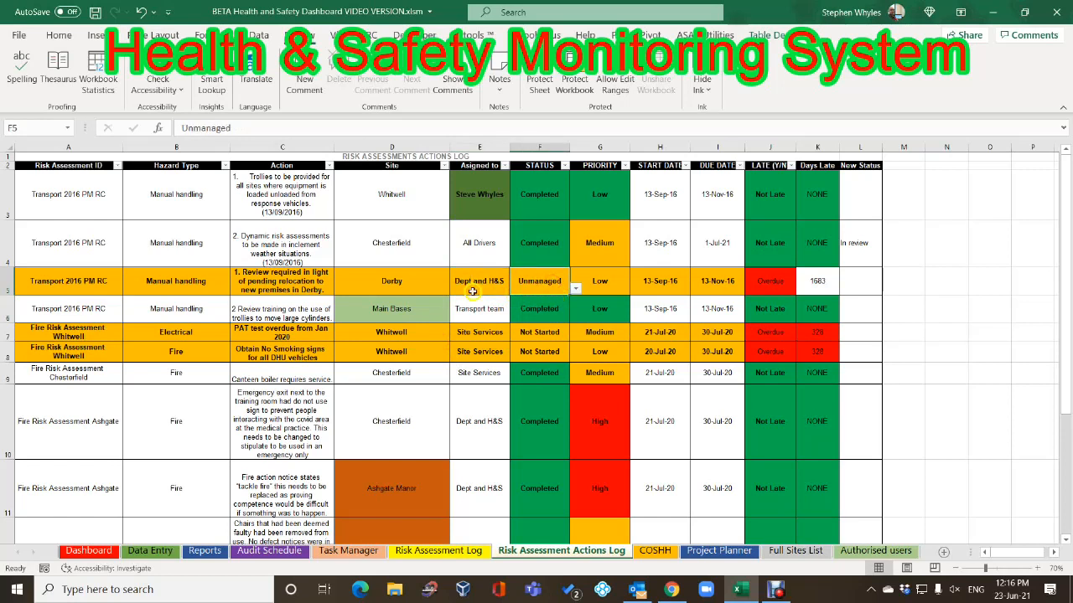
left_click(575, 289)
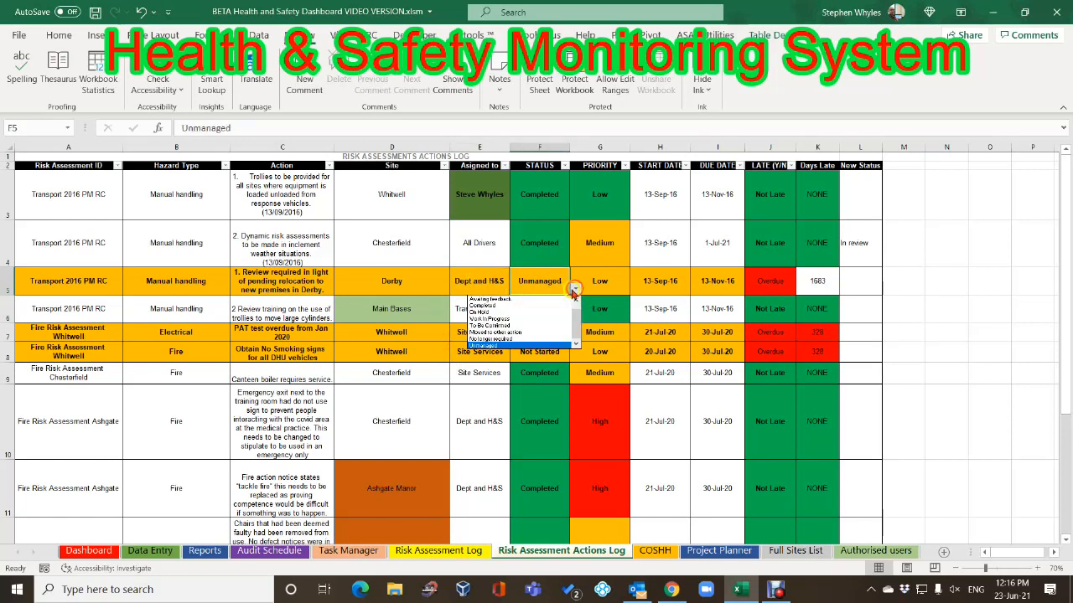
left_click(499, 321)
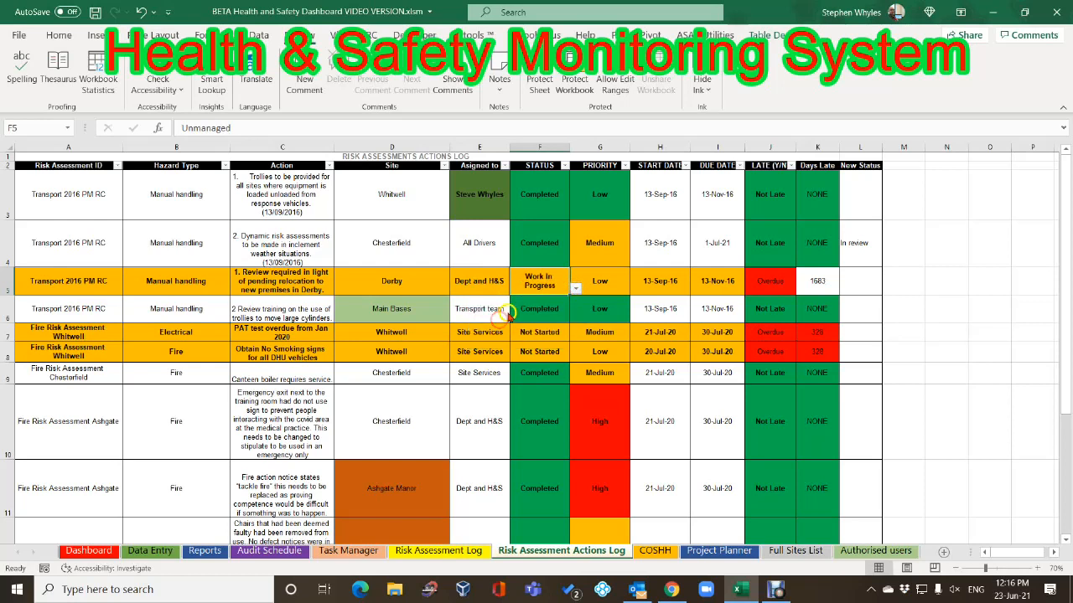
Set the due date of the Transport 2016 PM RC relocation review action to 29 June 2021
left_click(609, 285)
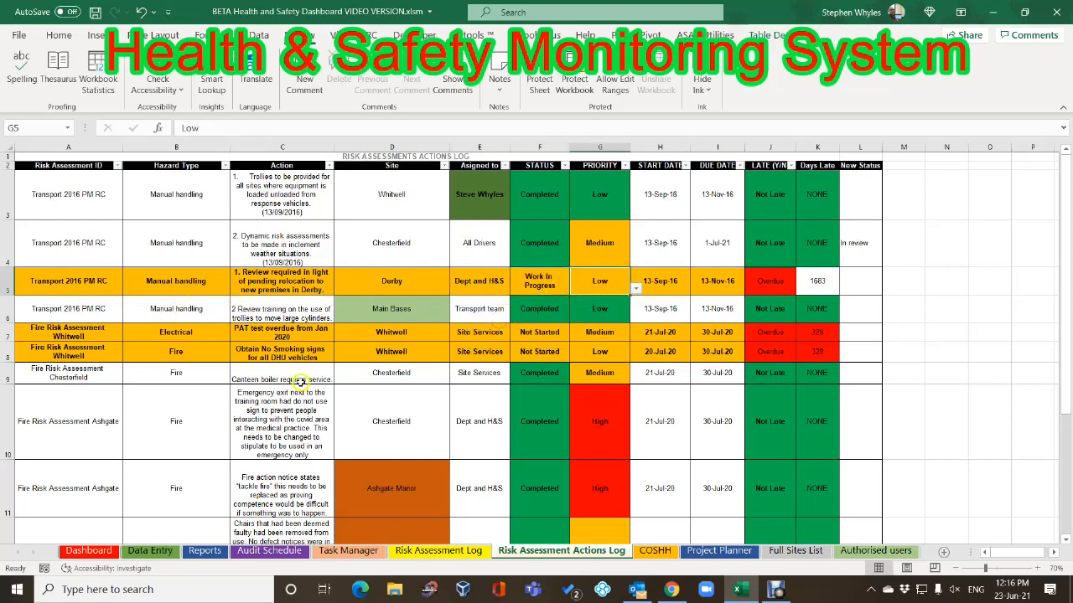
left_click(715, 287)
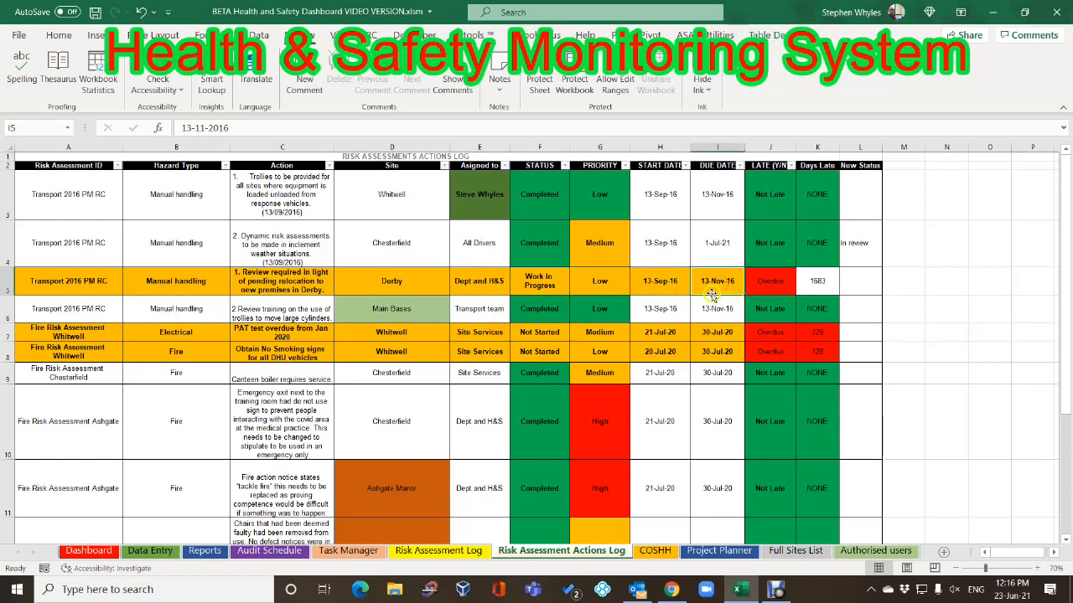
left_click(659, 283)
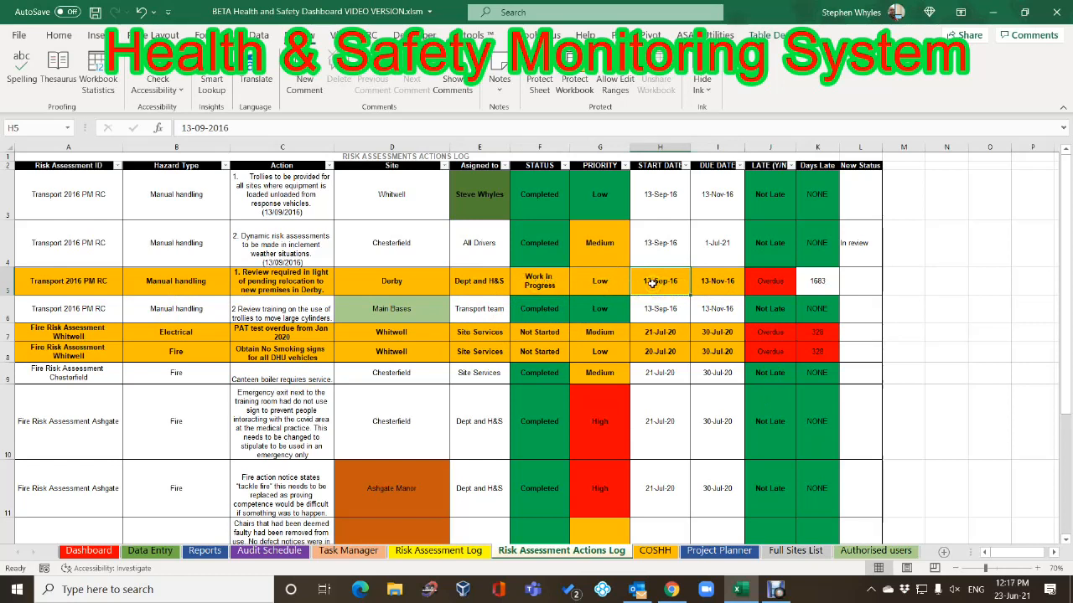
left_click(717, 284)
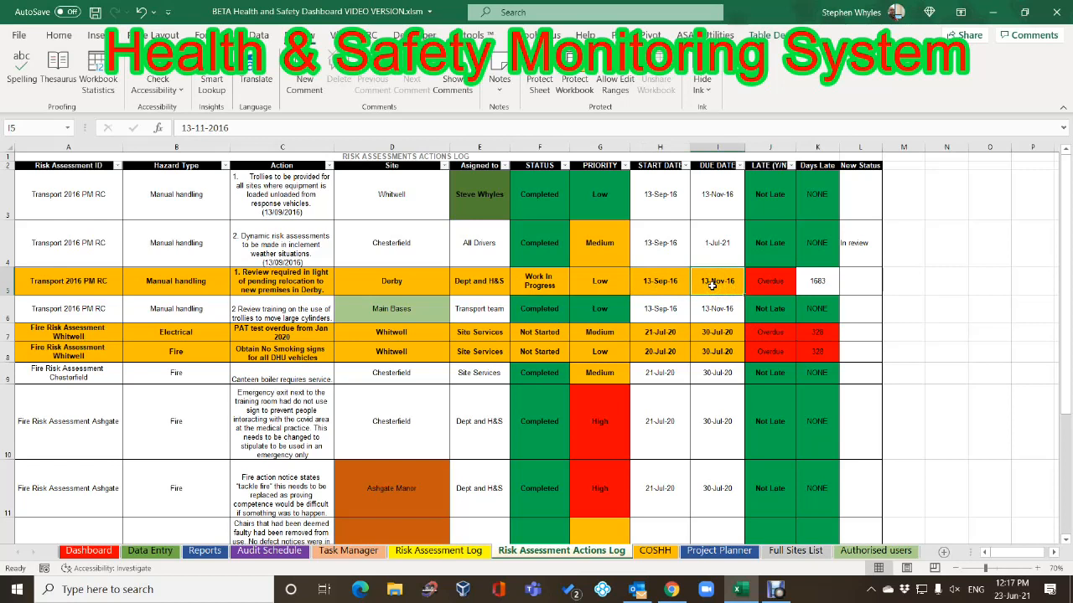
type("29")
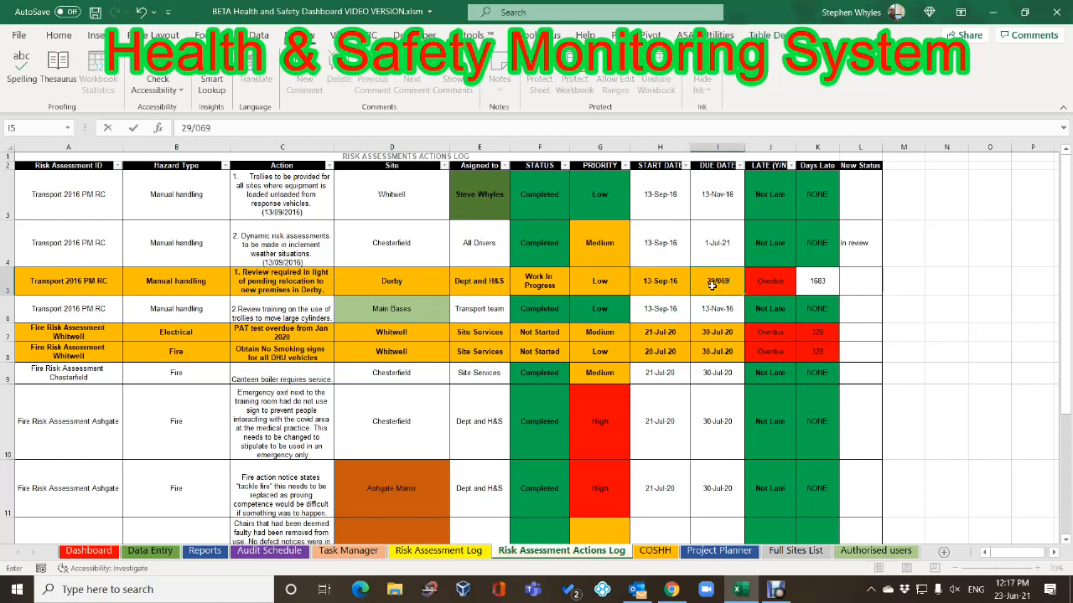
type("/06")
key("Tab")
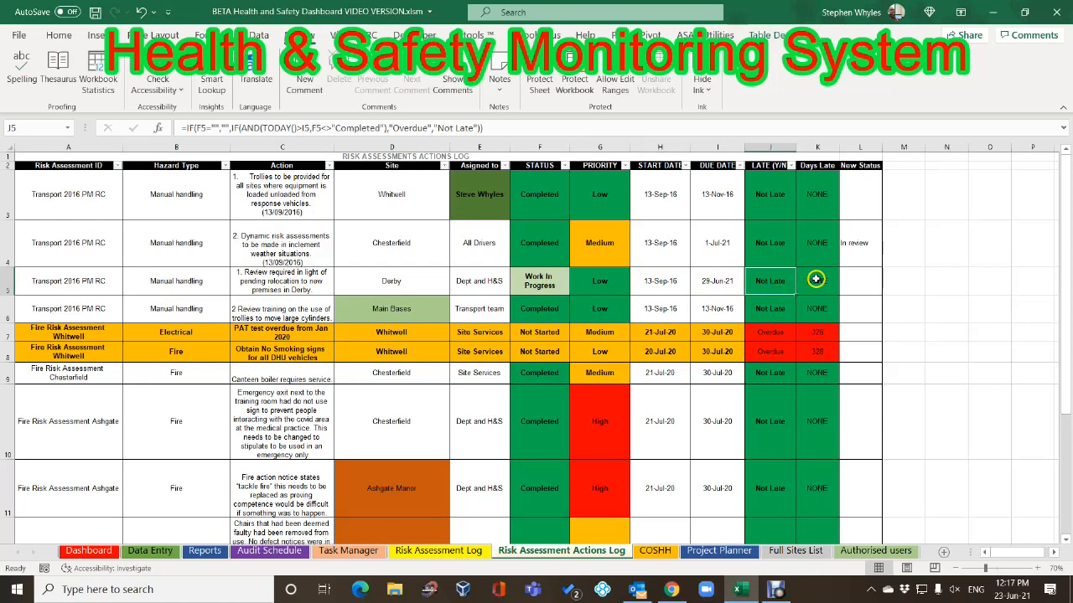
Set the due date of the Transport 2016 PM RC relocation review action to 22 June 2021
left_click(715, 282)
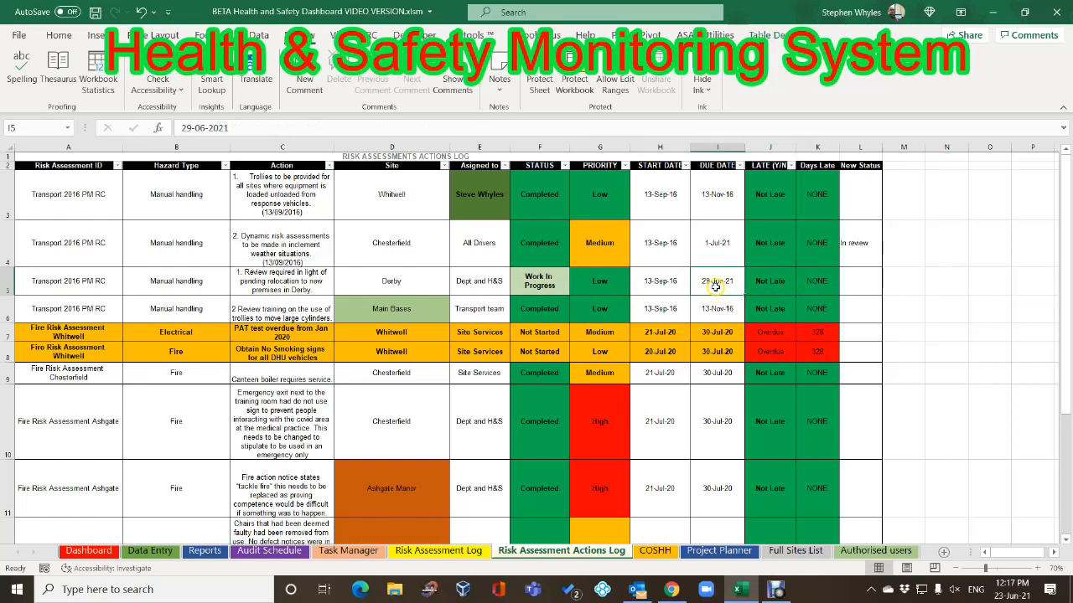
type("22/06")
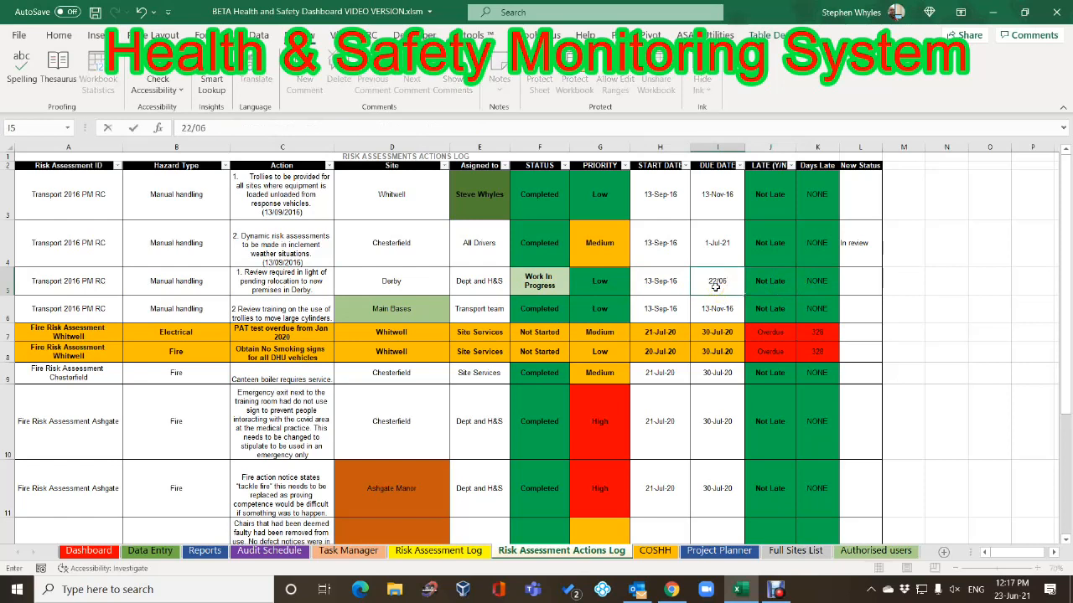
key("Tab")
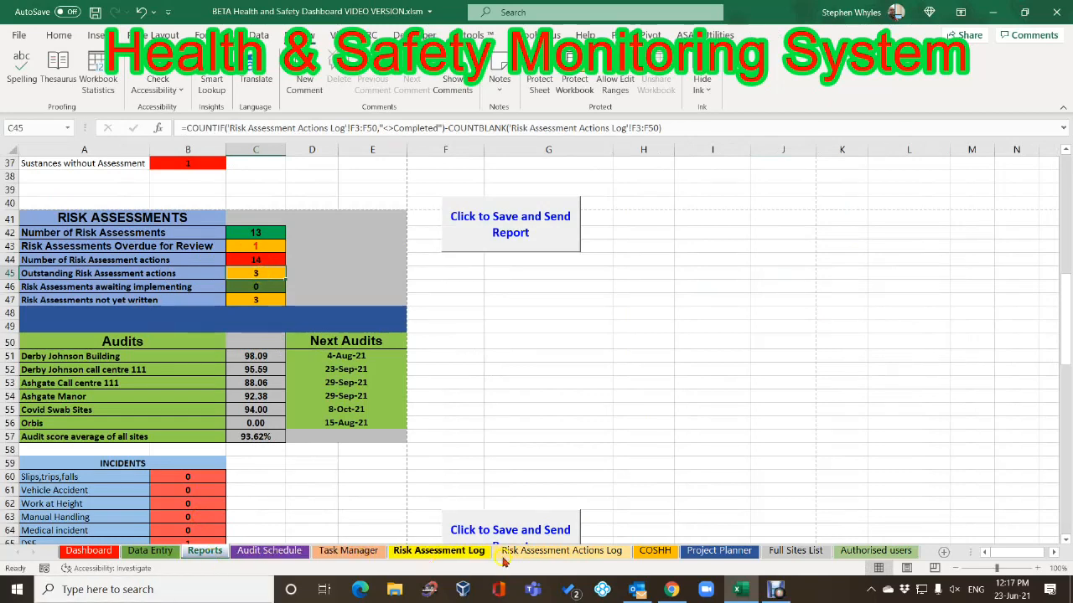
Return to the Risk Assessment Actions Log and set the relocation review action's status to Completed
left_click(583, 554)
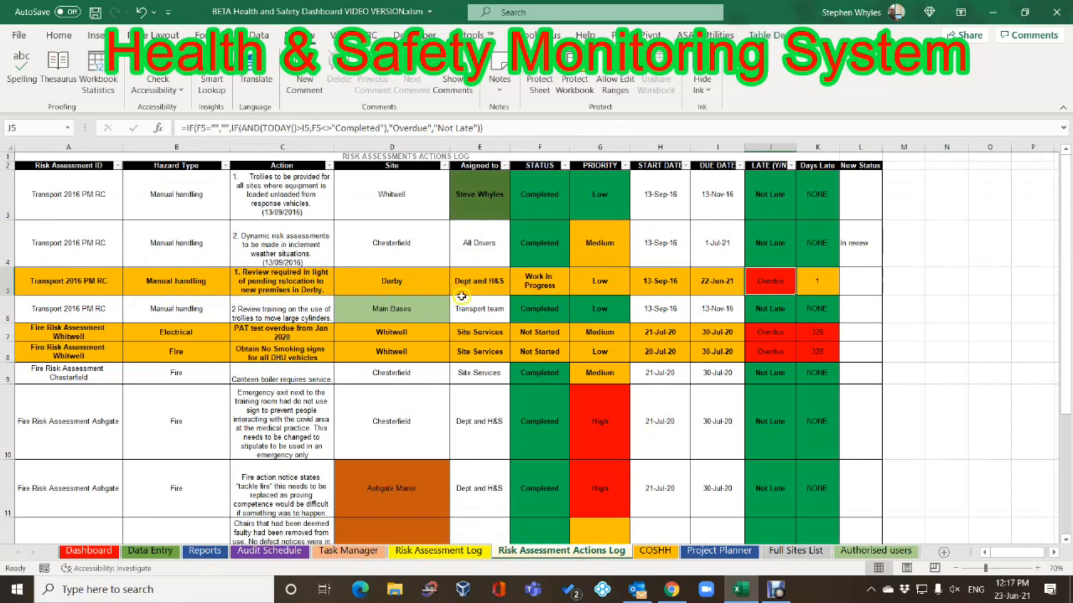
left_click(545, 289)
left_click(576, 289)
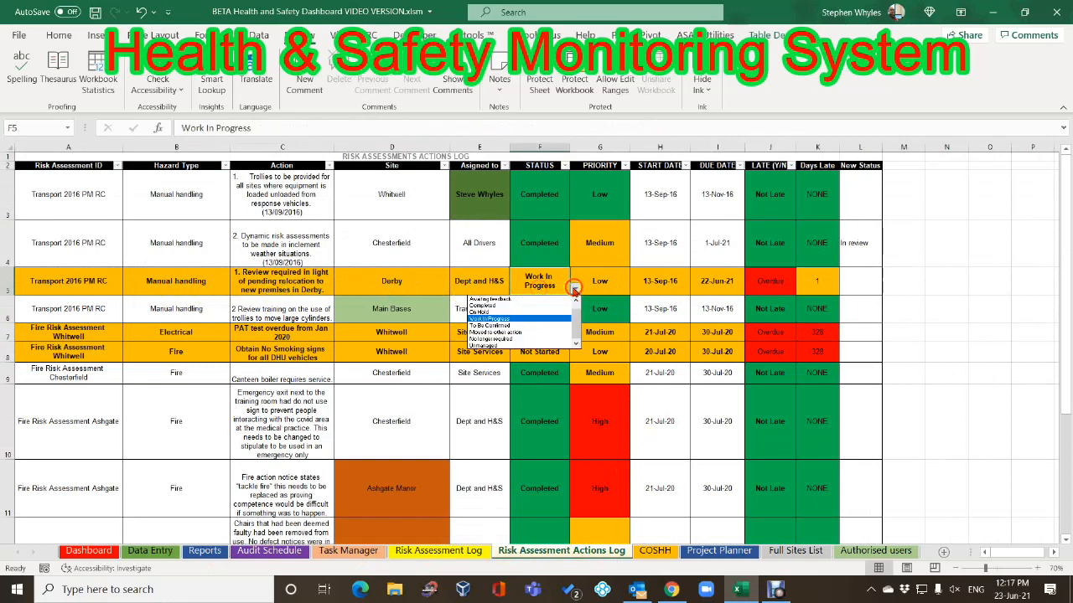
left_click(528, 304)
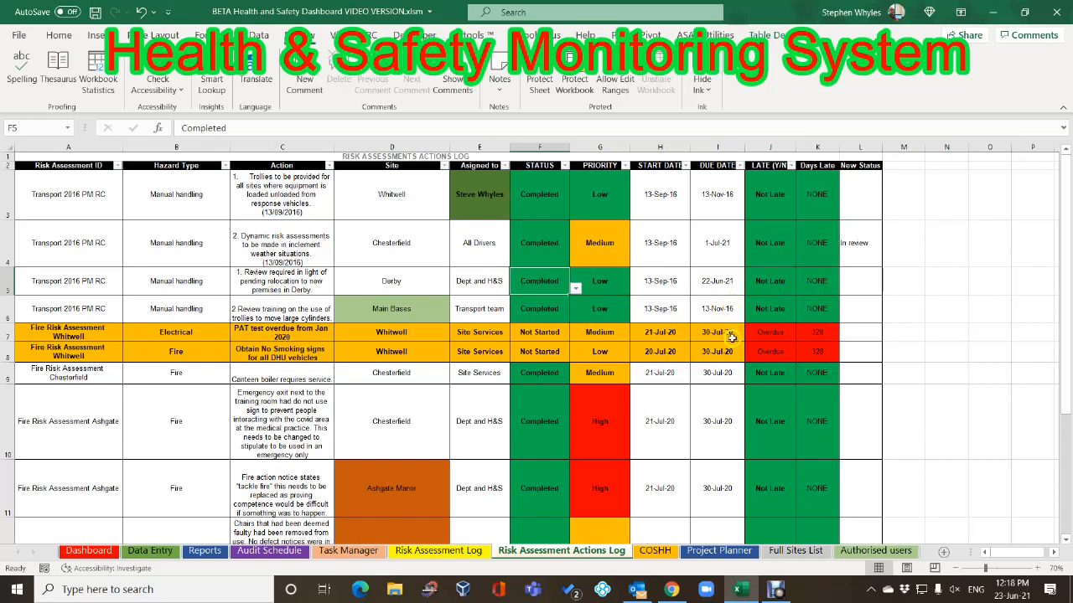
Check the Outstanding Risk Assessment actions total on the Reports sheet and return to the Risk Assessment Actions Log
left_click(658, 283)
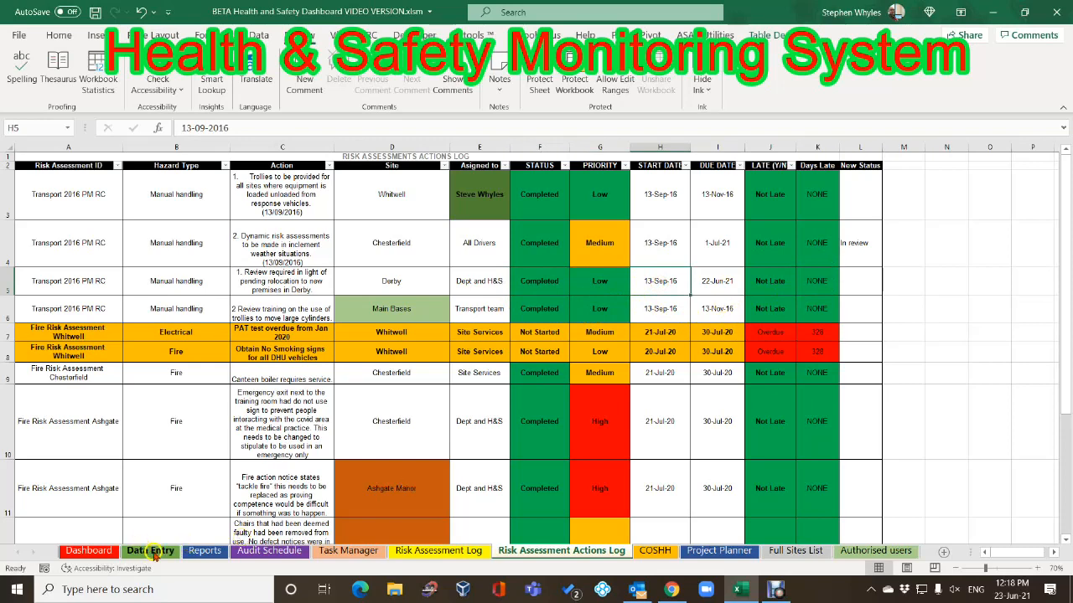
left_click(203, 551)
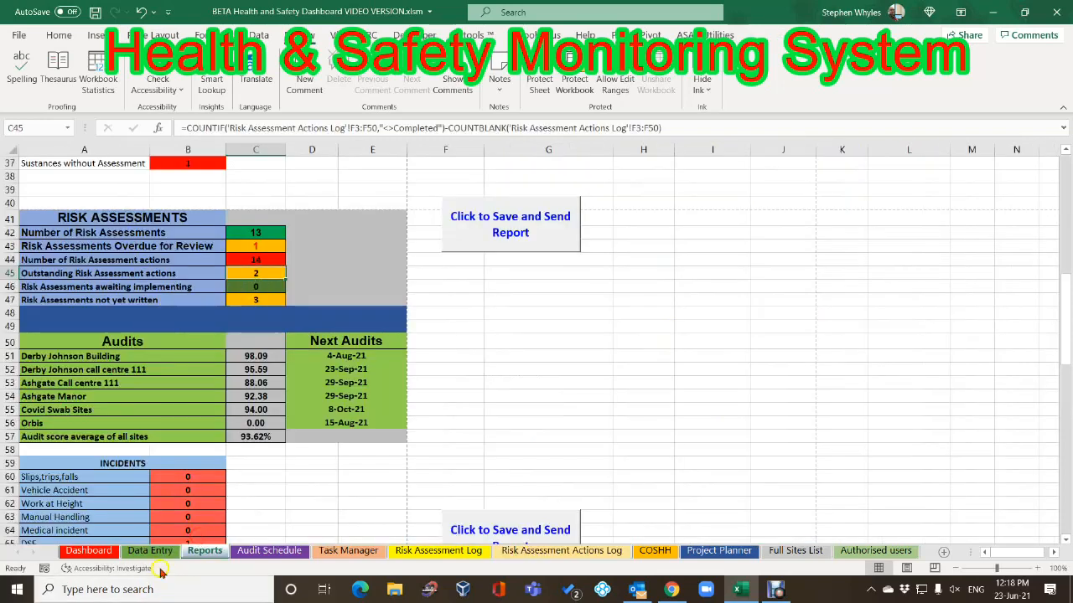
left_click(594, 555)
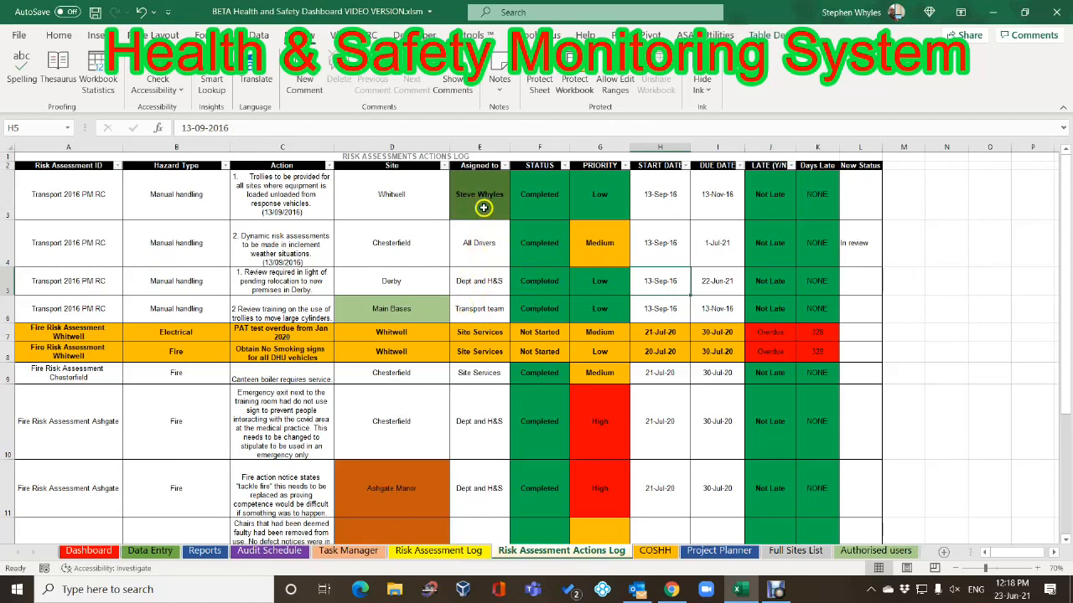
Set the status of the Whitwell PAT test action to Completed
left_click(458, 333)
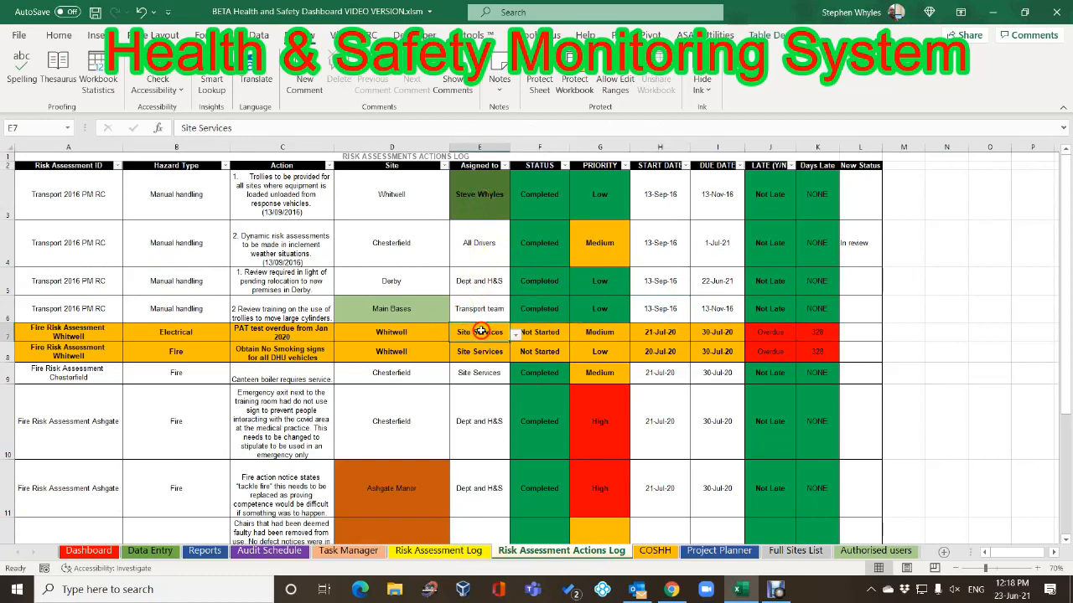
left_click(547, 335)
left_click(574, 334)
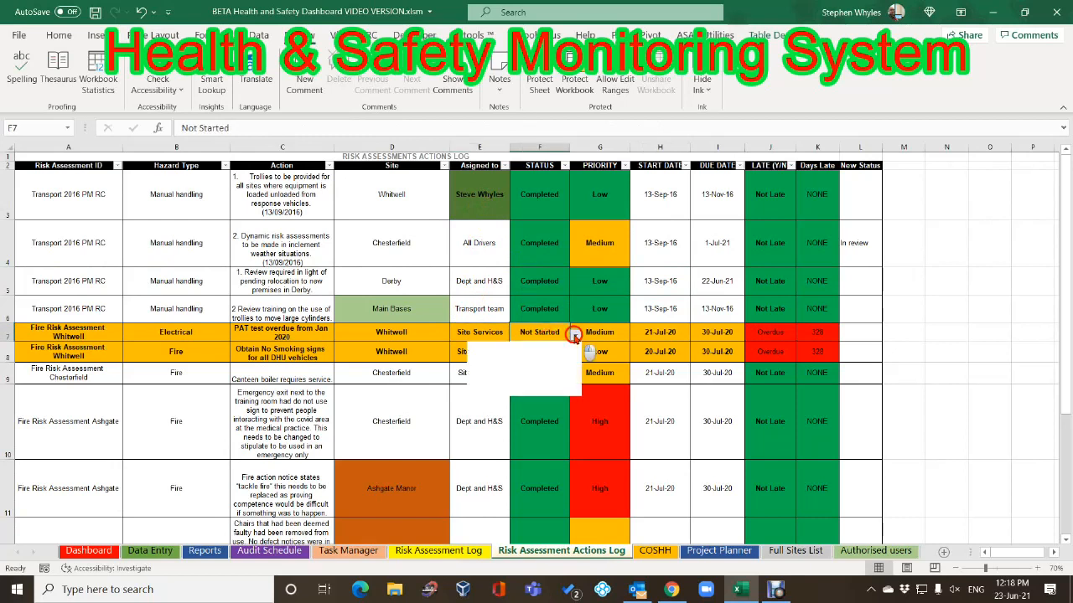
left_click(501, 359)
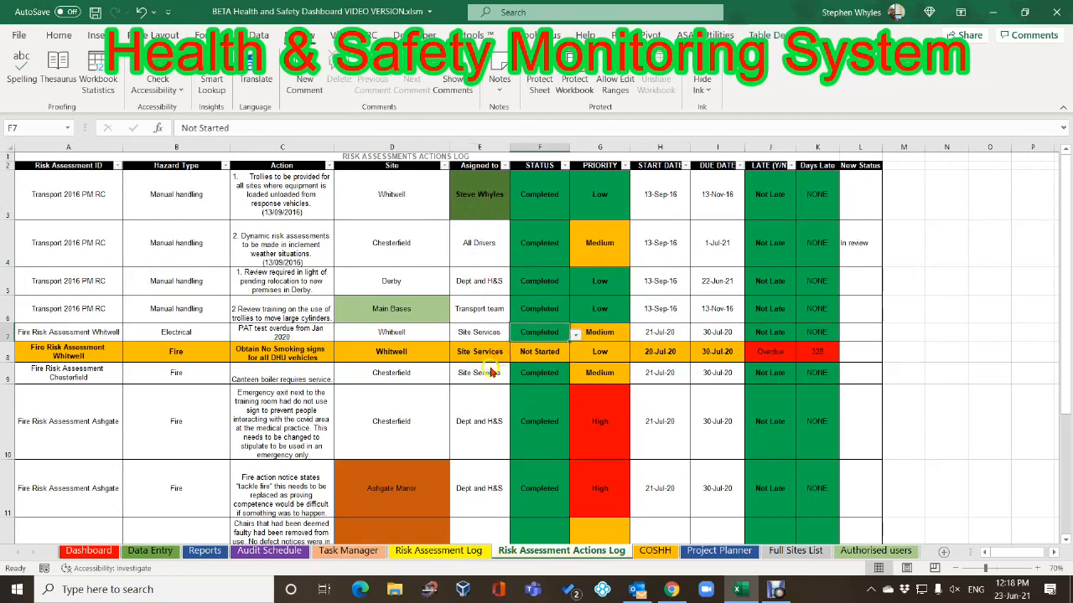
Set the status of the Whitwell No Smoking signs action to Completed
left_click(550, 356)
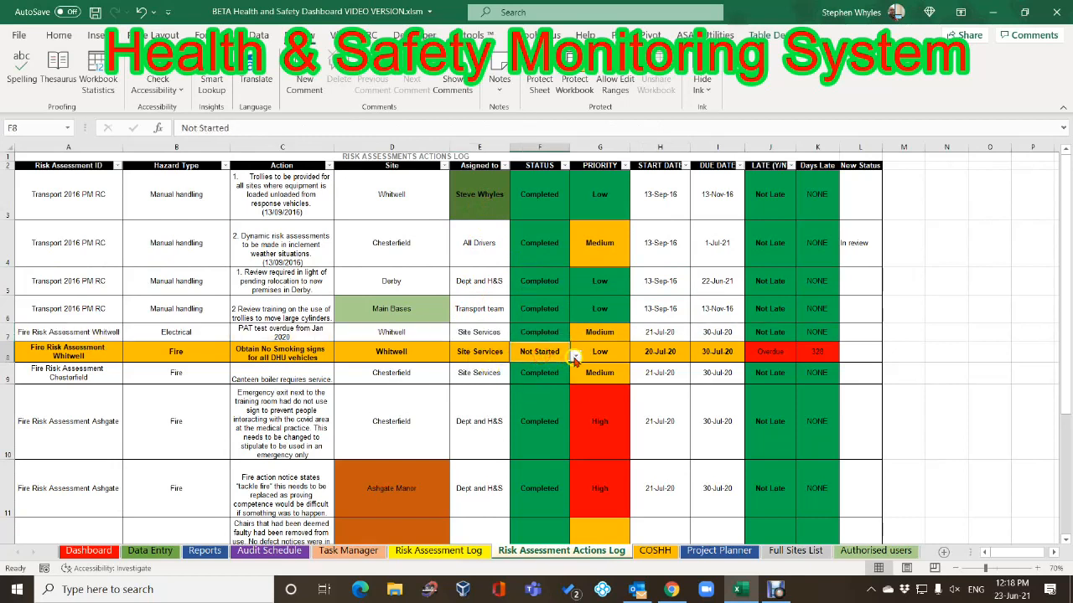
left_click(575, 356)
left_click(517, 381)
left_click(393, 408)
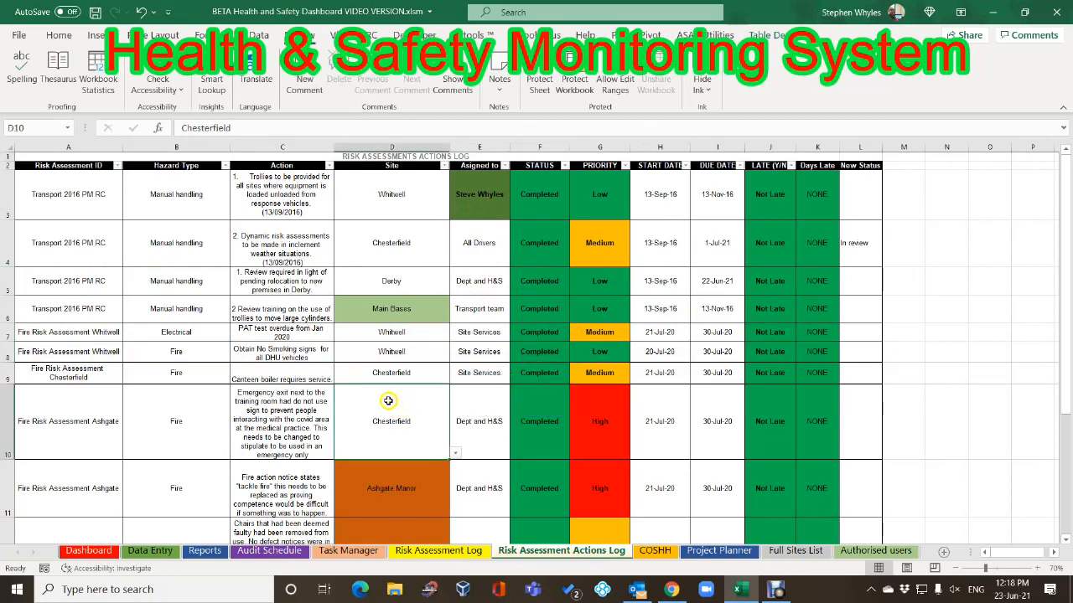
Recheck the Outstanding Risk Assessment actions total on the Reports sheet and go back to the Risk Assessment Actions Log
left_click(203, 553)
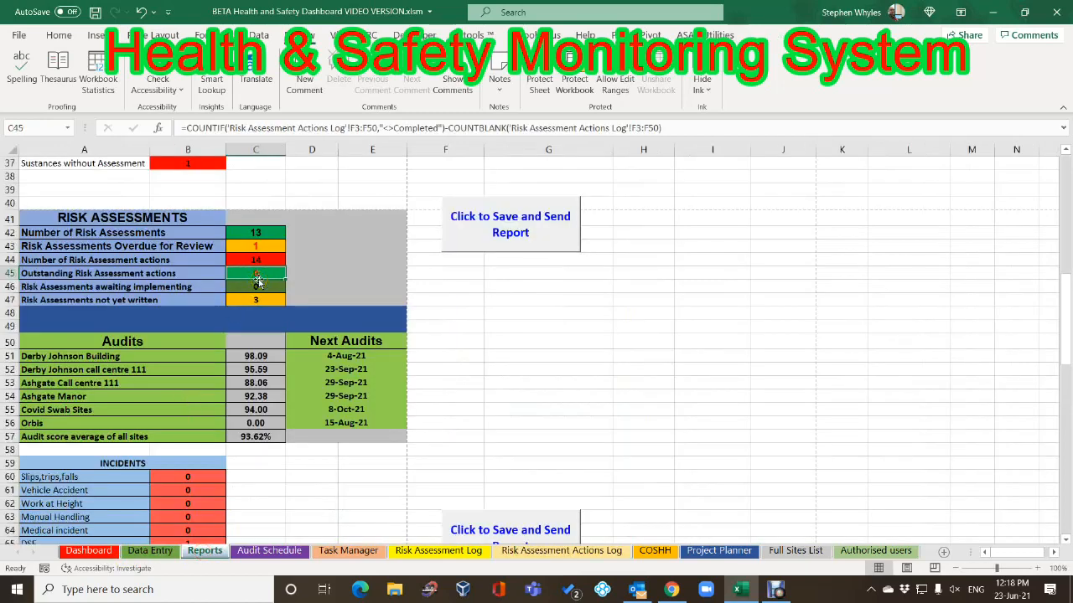
left_click(521, 230)
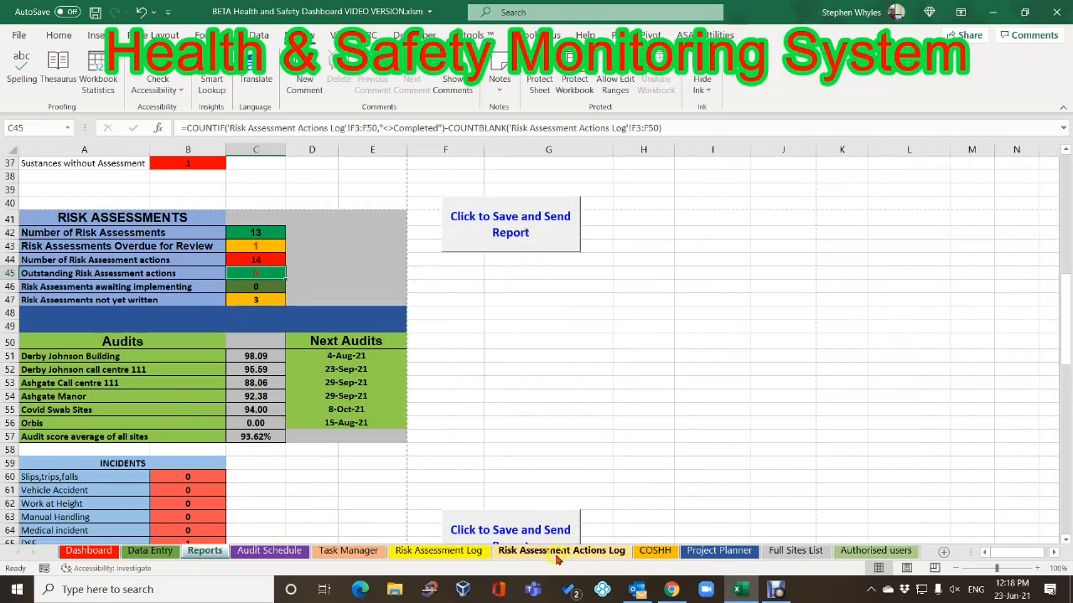
left_click(585, 553)
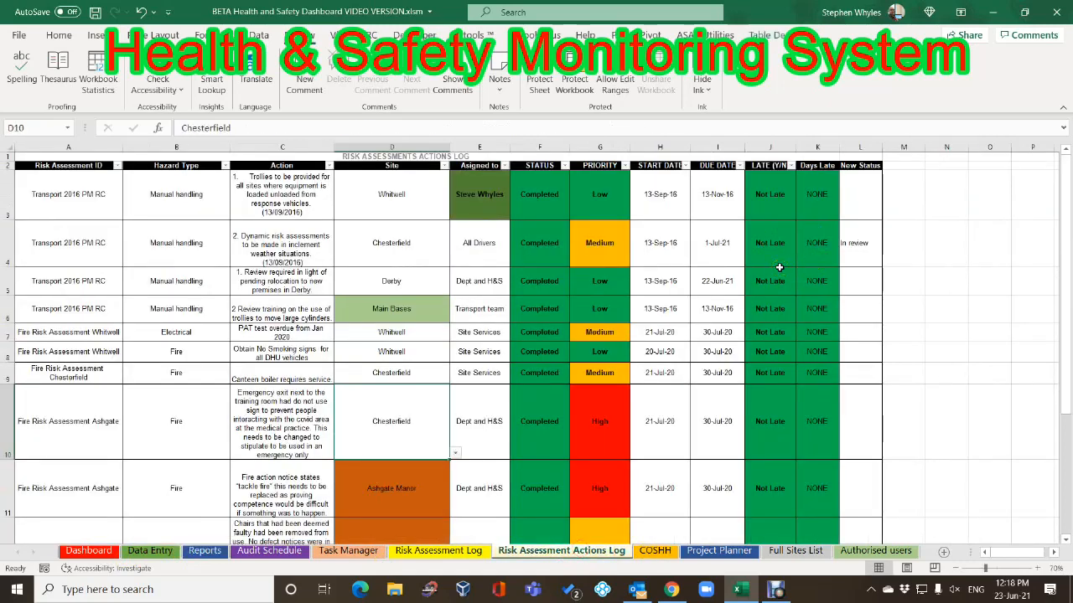
Review the New Status choices for the Transport 2016 PM RC dynamic risk assessments action and select In review
left_click(855, 243)
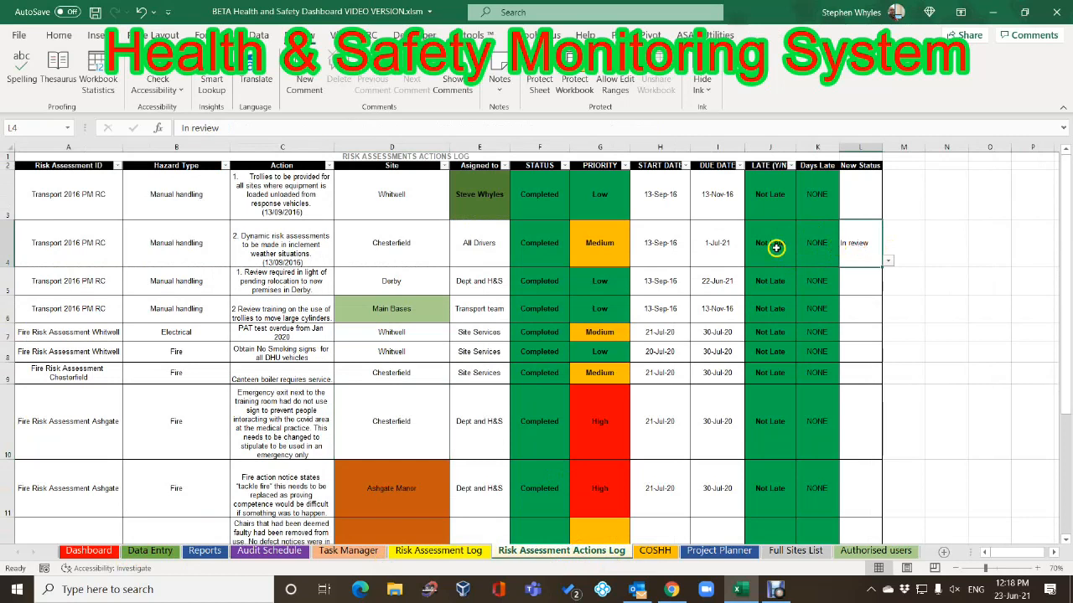
left_click(888, 260)
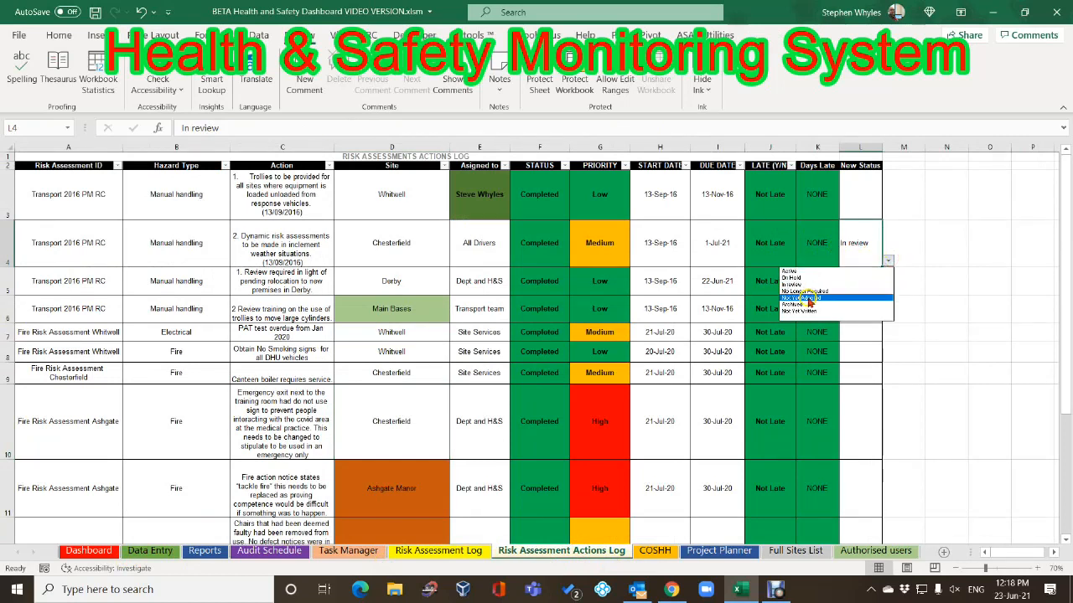
left_click(826, 292)
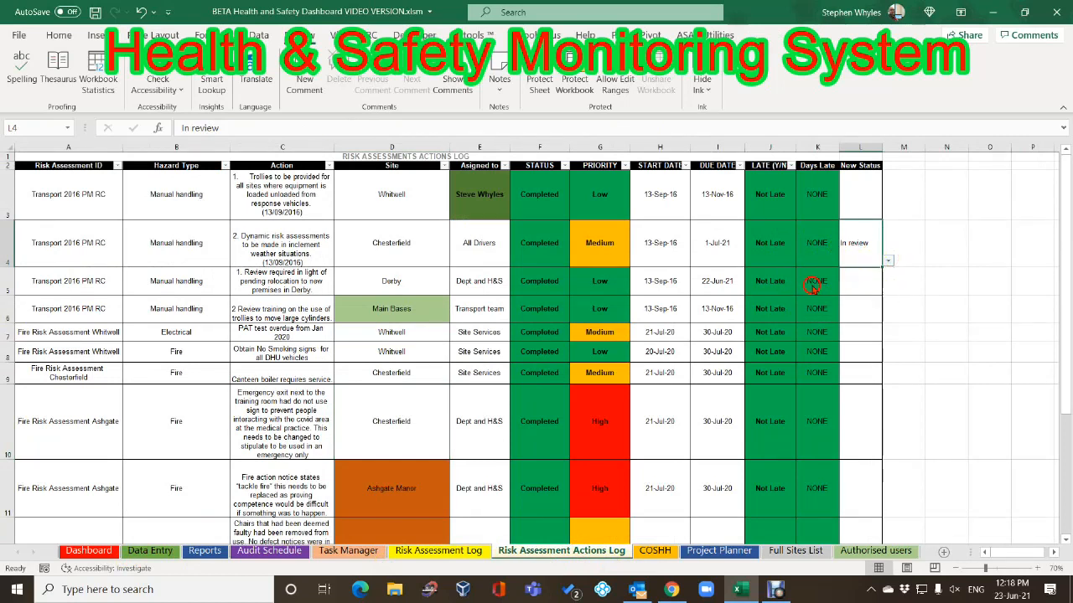
Look through the entries of the Risk Assessment Actions Log and switch to the Risk Assessment Log sheet
scroll(435, 369, "down", 4)
scroll(435, 369, "up", 4)
left_click(430, 552)
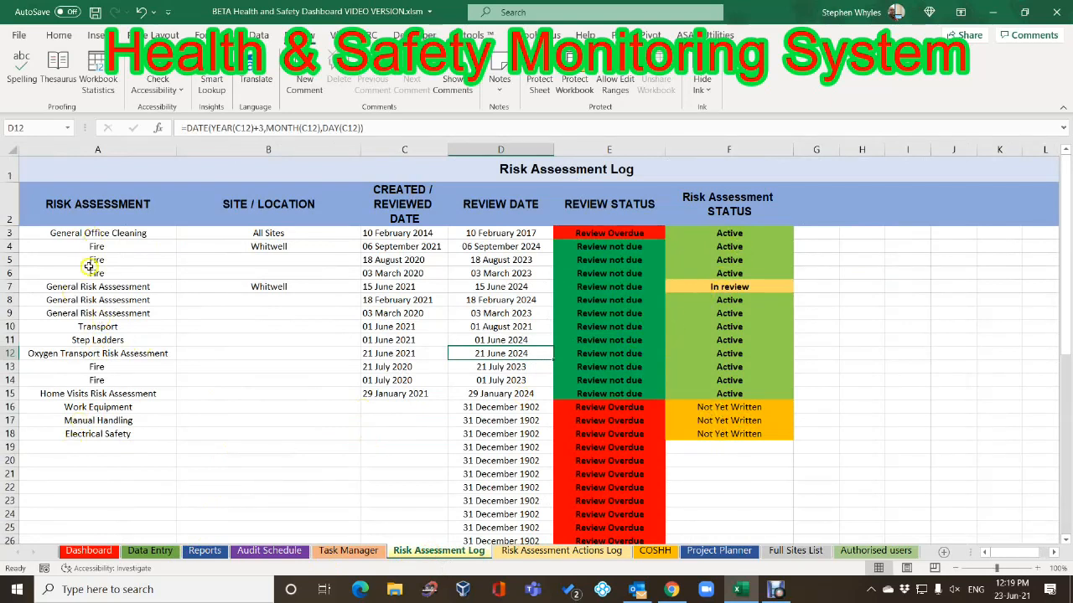
Compare the Number of Risk Assessments total on the Reports sheet with the entries in the Risk Assessment Log
left_click(205, 551)
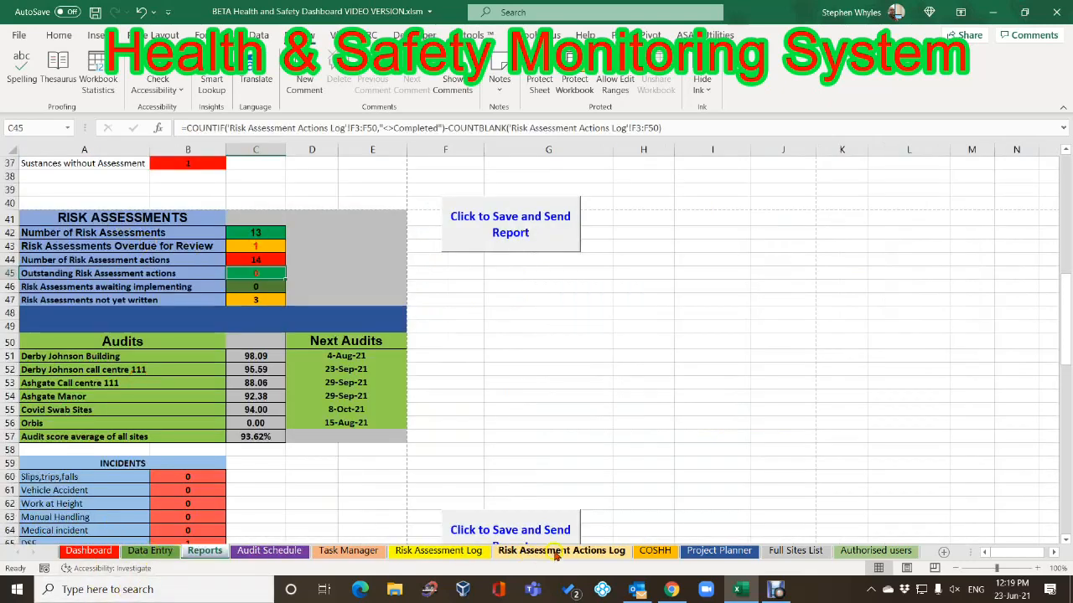
left_click(439, 551)
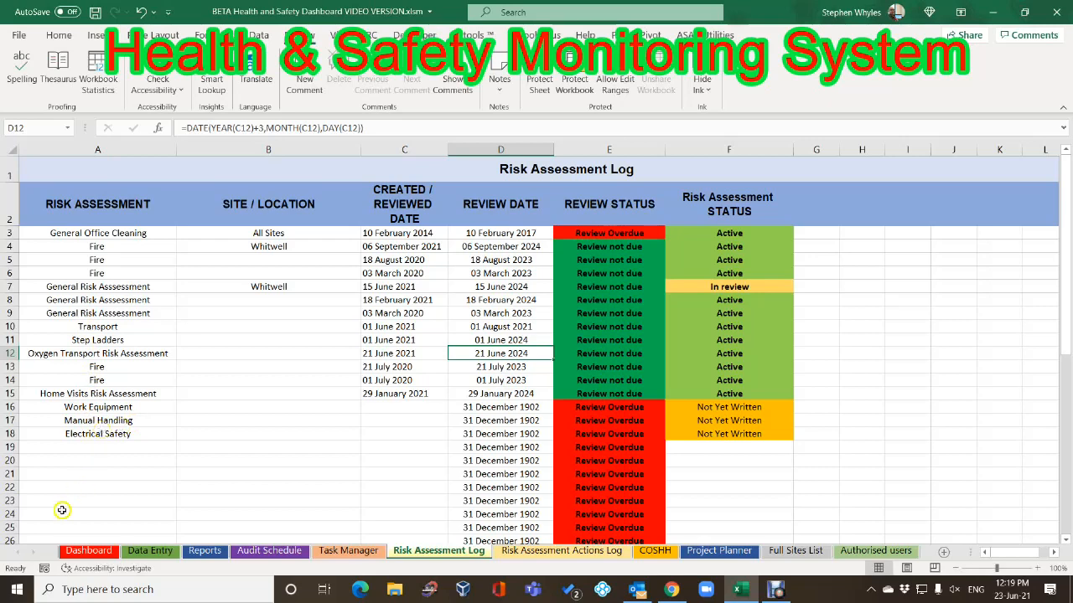
left_click(205, 550)
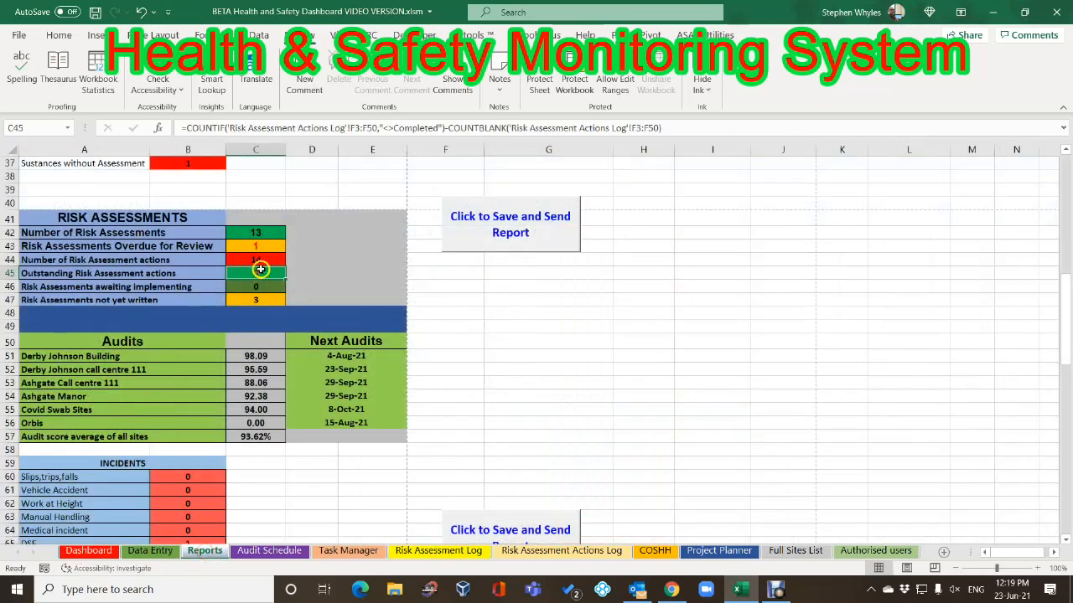
left_click(261, 233)
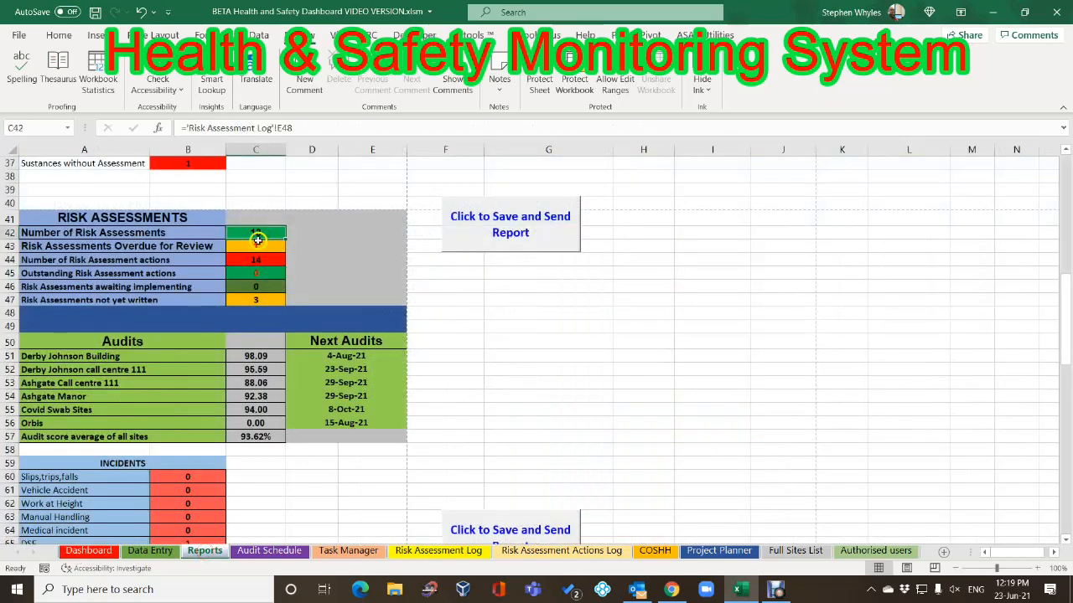
left_click(439, 551)
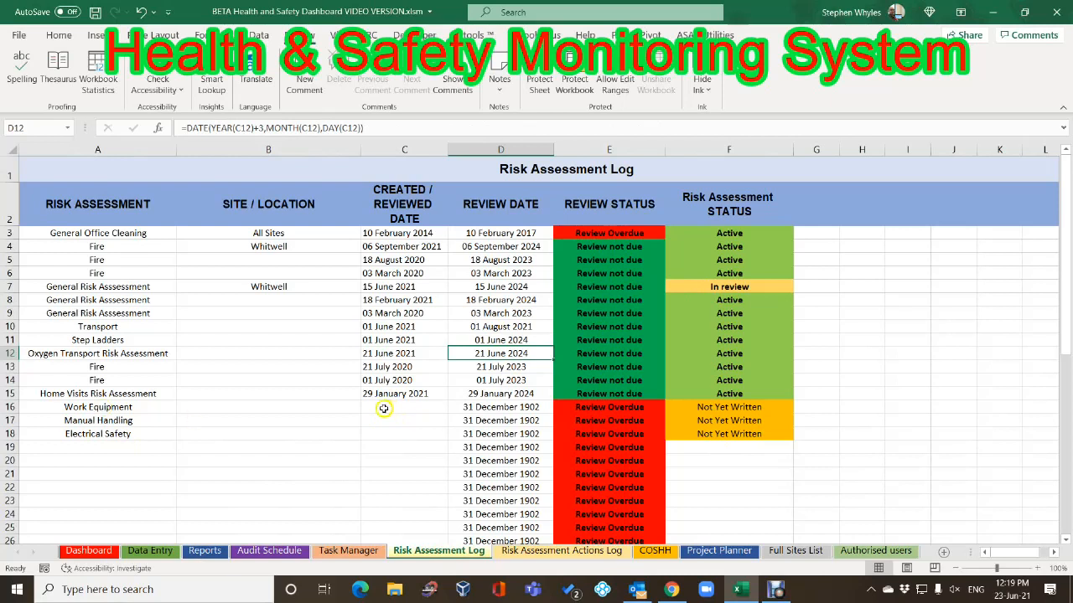
Enter 01 June 2021 as the created/reviewed date of the Work Equipment risk assessment in the Risk Assessment Log
left_click(734, 407)
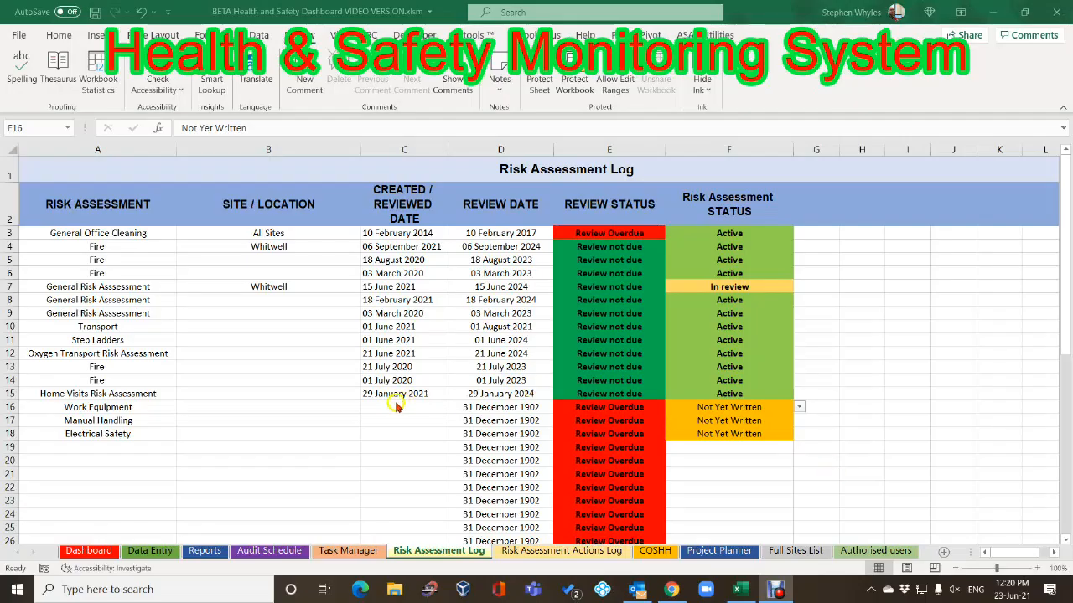
left_click(390, 410)
left_click(390, 410)
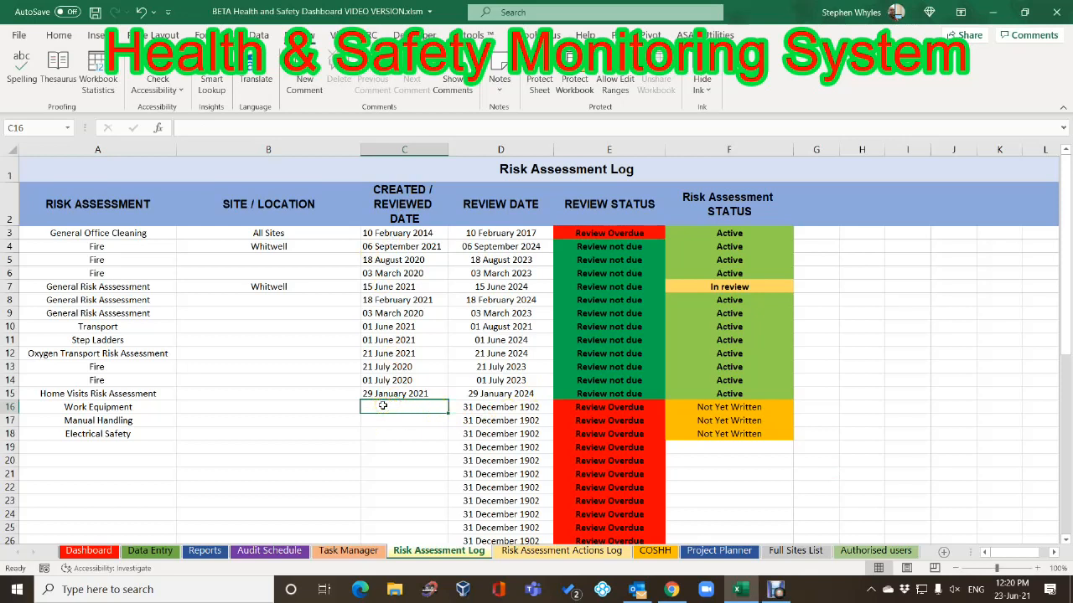
type("01/0")
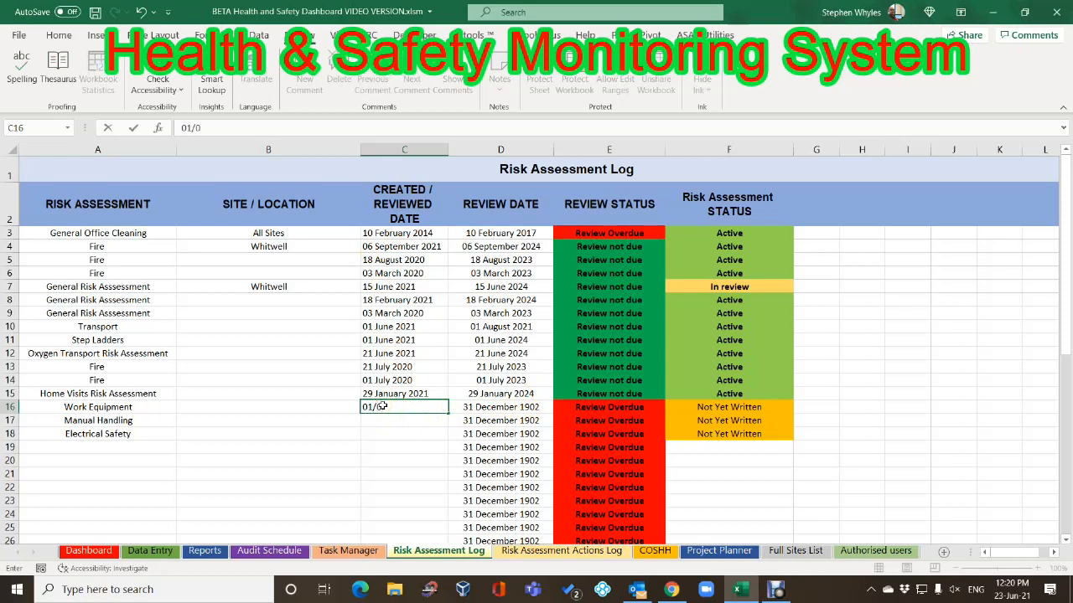
type("6")
key("Tab")
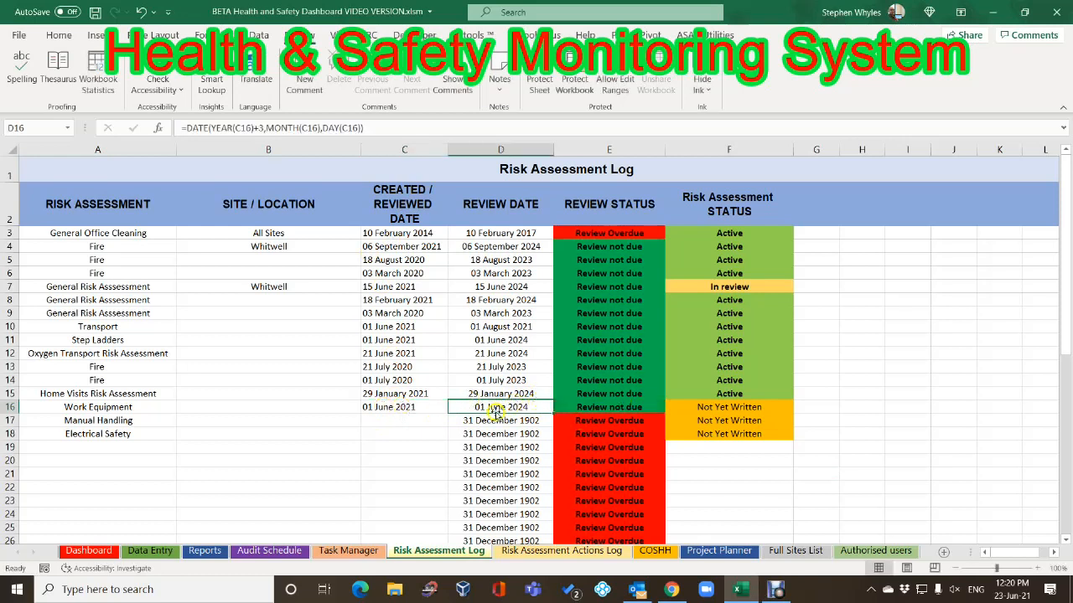
Set the Work Equipment risk assessment's status to Active
left_click(751, 407)
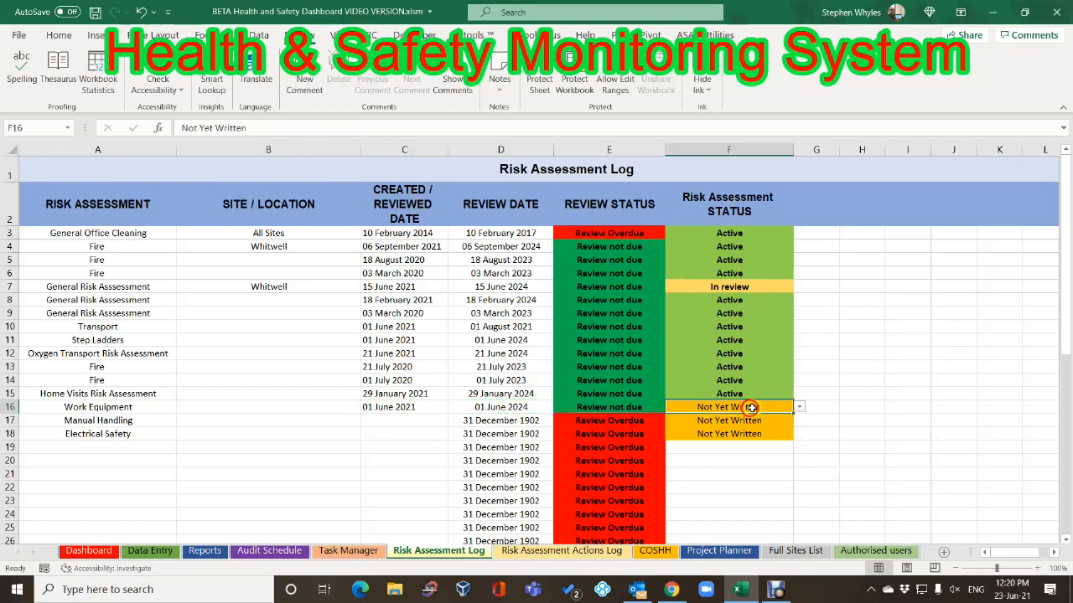
left_click(799, 409)
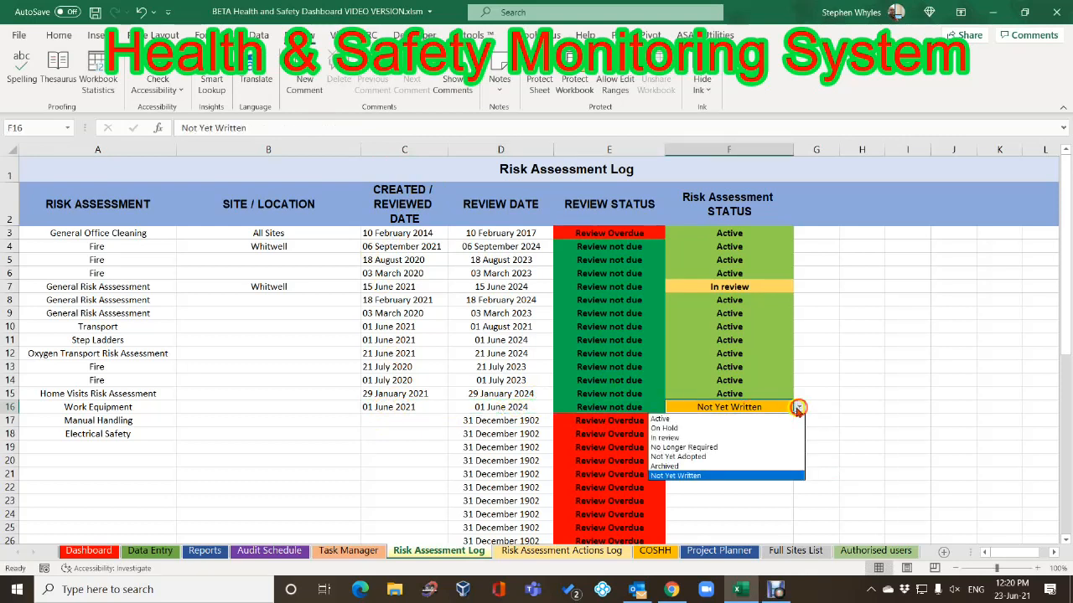
left_click(664, 419)
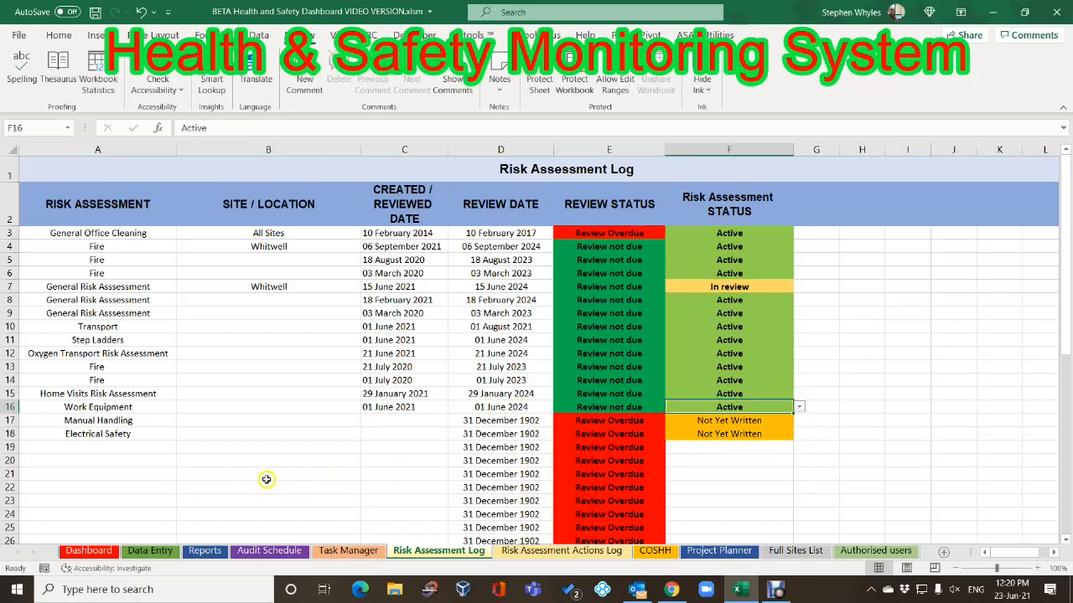
Check the risk assessment totals on the Reports sheet against the Risk Assessment Log and return to Reports
left_click(205, 551)
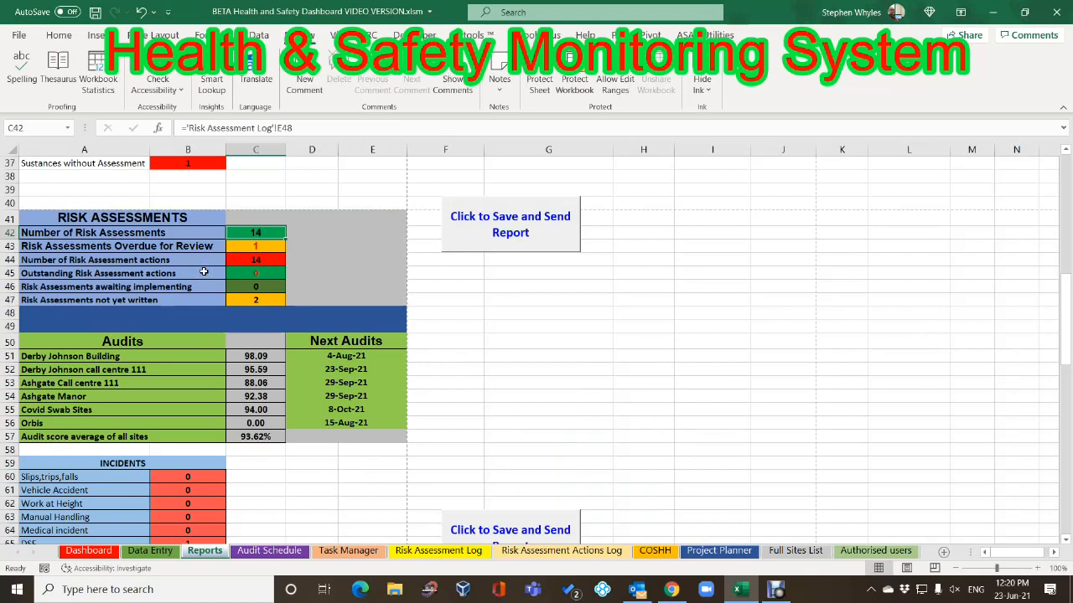
left_click(115, 271)
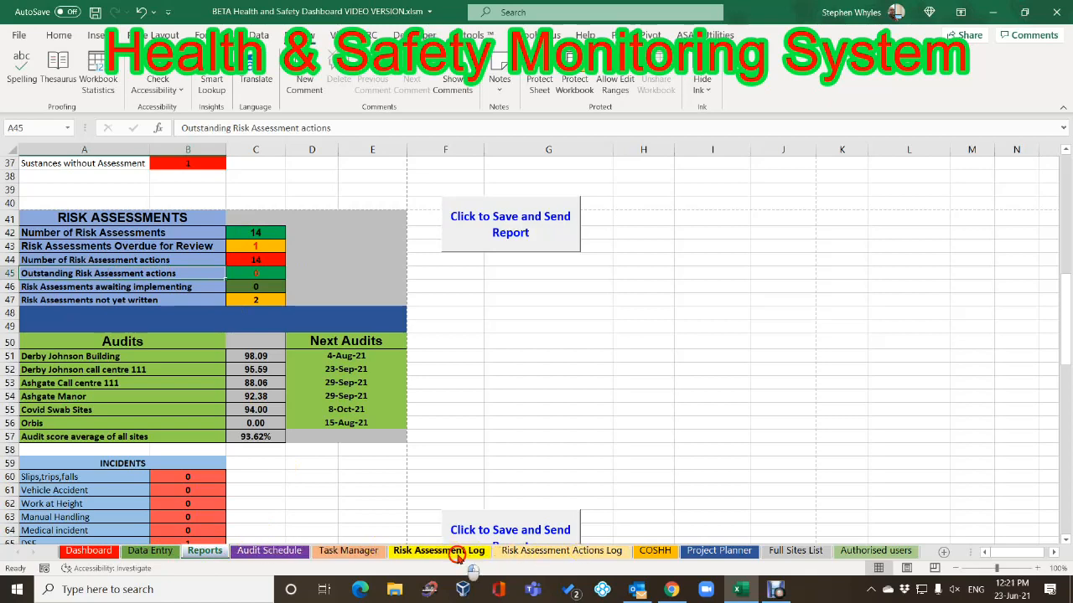
left_click(457, 553)
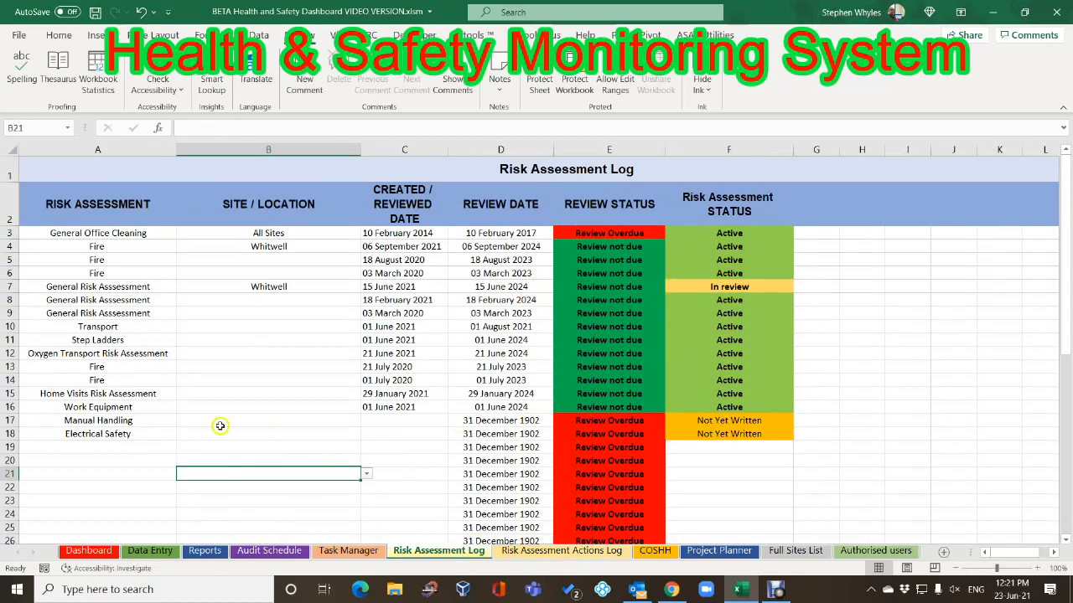
left_click(204, 551)
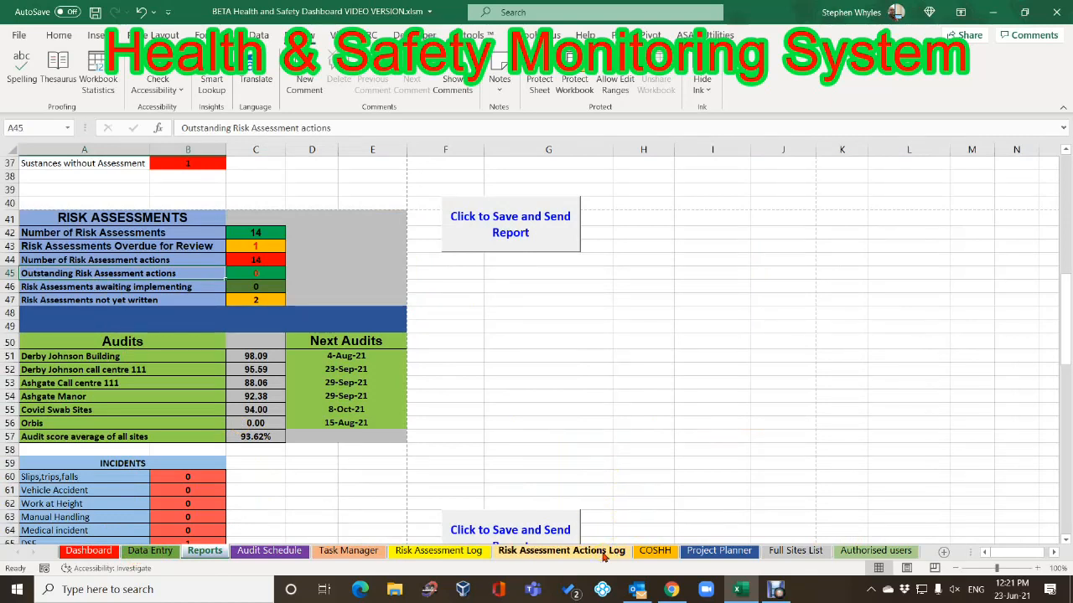
Look through the COSHH register and examine the COSHH Assessments chart on the Dashboard
left_click(652, 554)
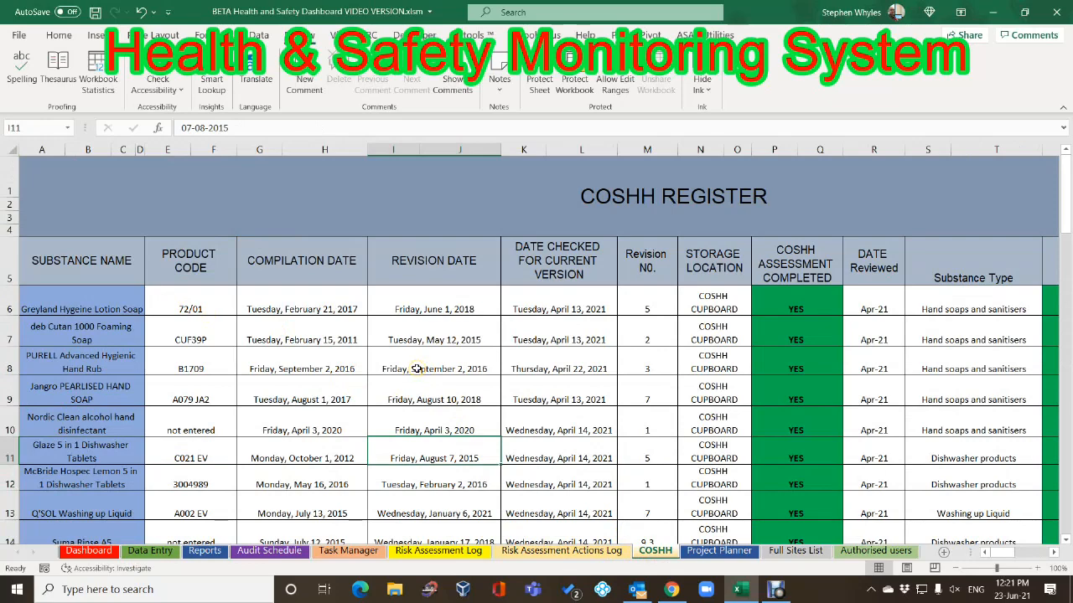
scroll(417, 369, "down", 4)
scroll(416, 369, "down", 3)
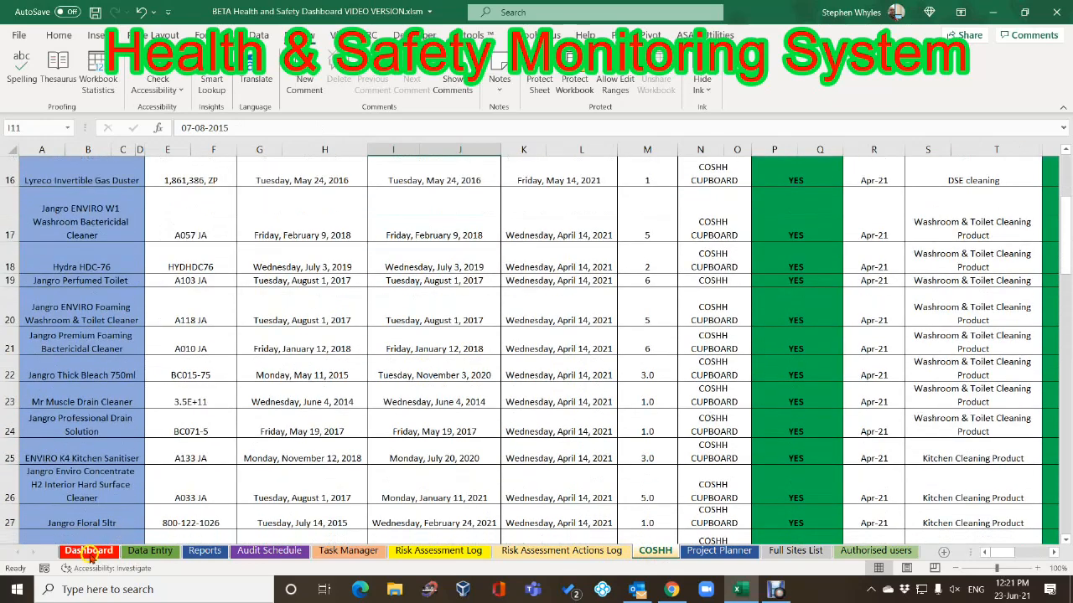
left_click(88, 550)
scroll(415, 435, "down", 10)
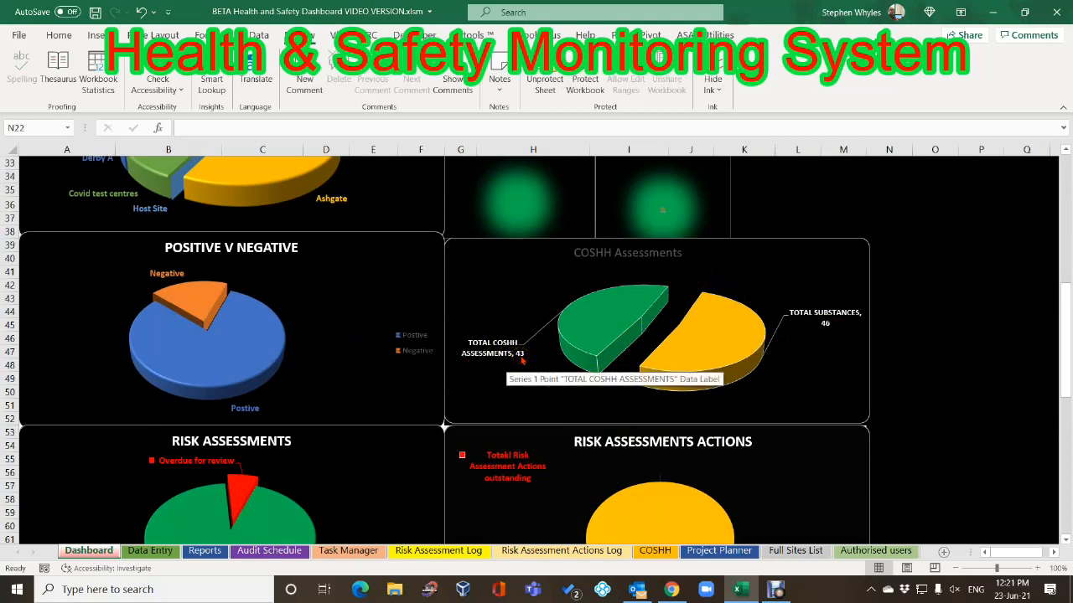
mouse_move(675, 360)
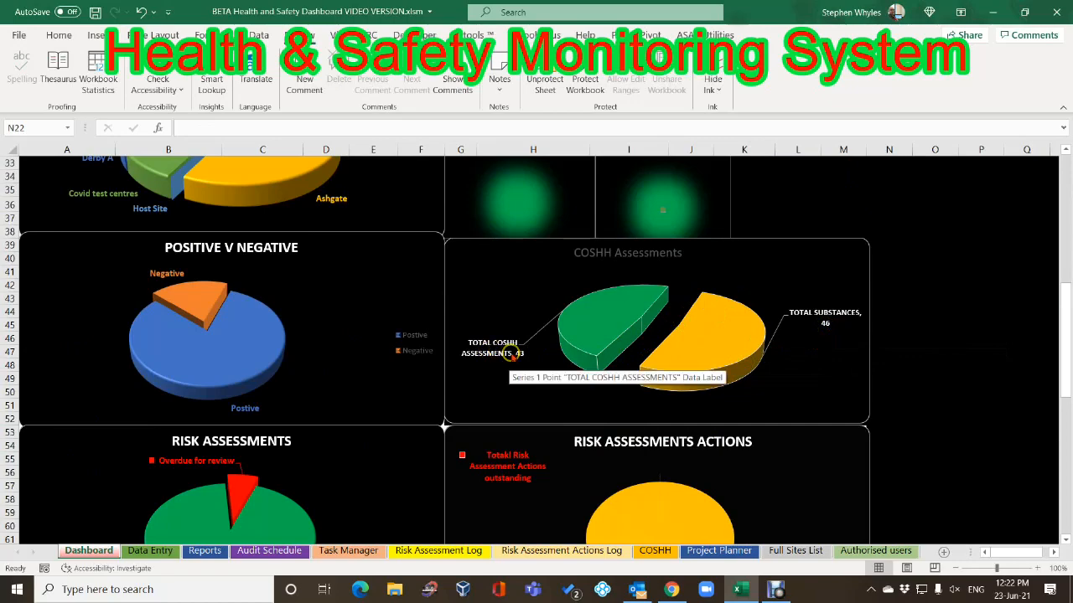
In the COSHH register, set COSHH Assessment Completed to NOT KNOWN for the Jangro Urinal Screen with Enzymatic Technology (Honeysuckle)
left_click(655, 551)
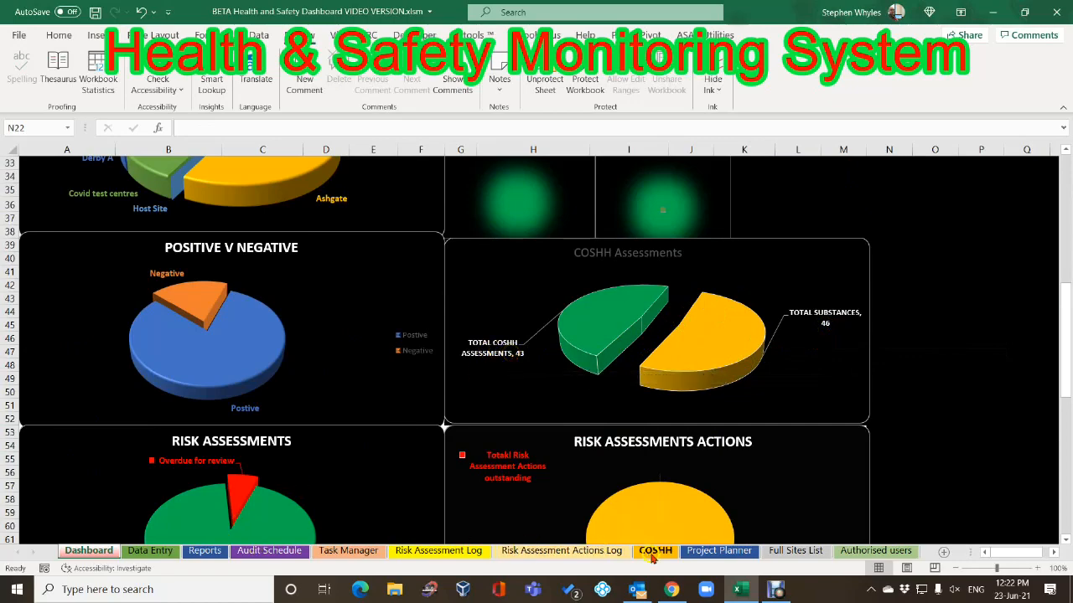
scroll(498, 348, "up", 4)
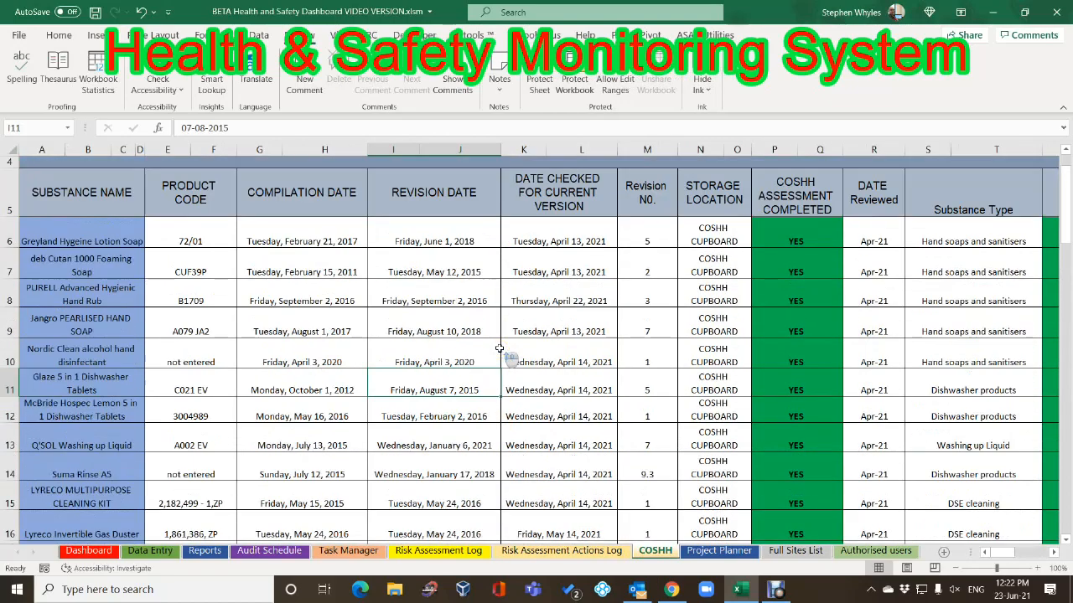
scroll(499, 349, "down", 12)
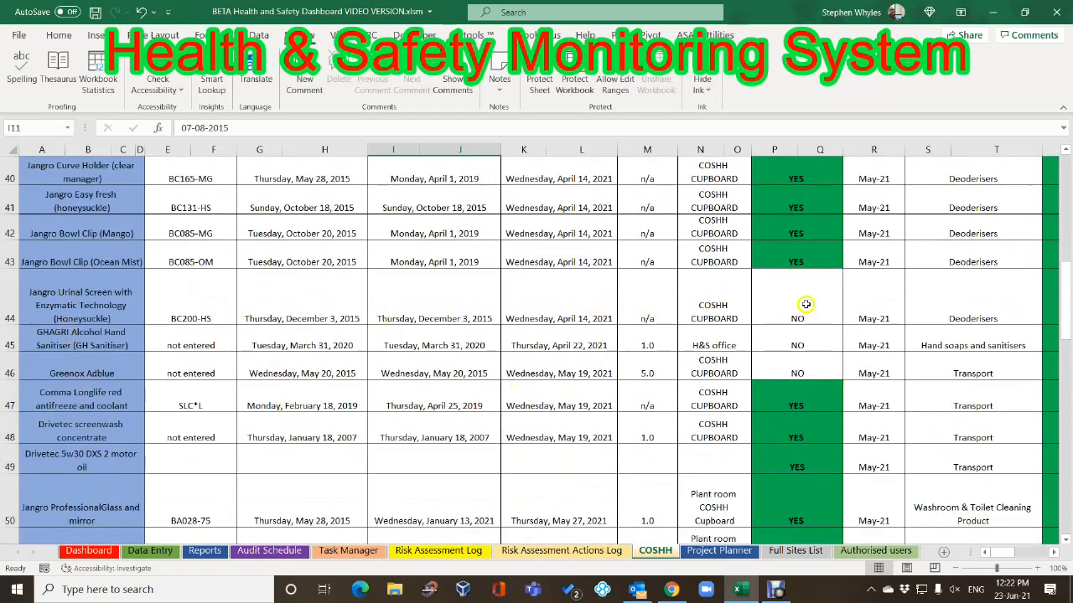
scroll(806, 306, "up", 3)
scroll(805, 305, "up", 9)
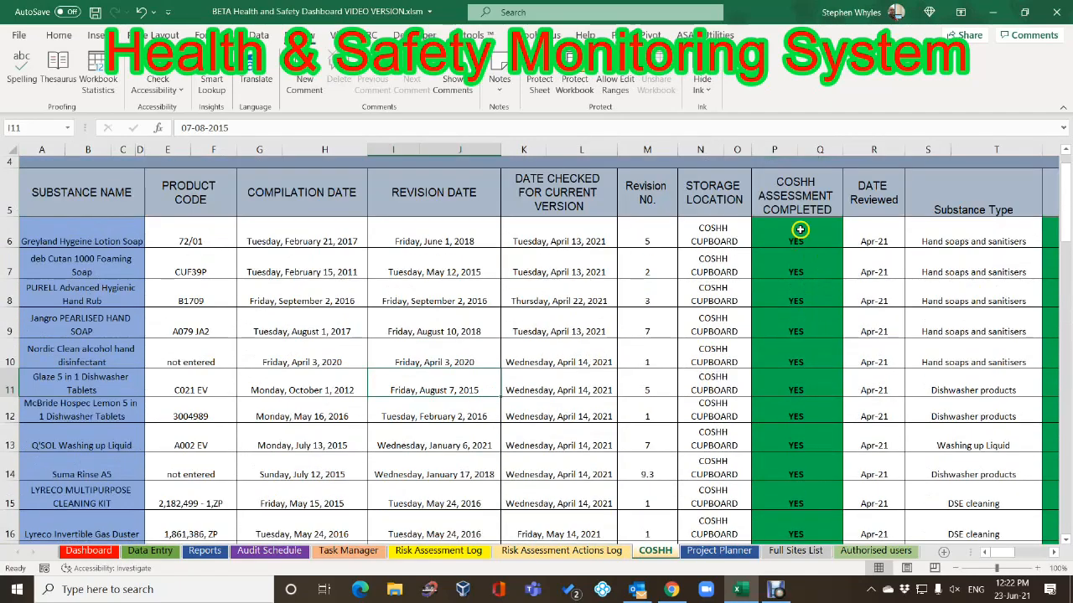
scroll(790, 287, "down", 13)
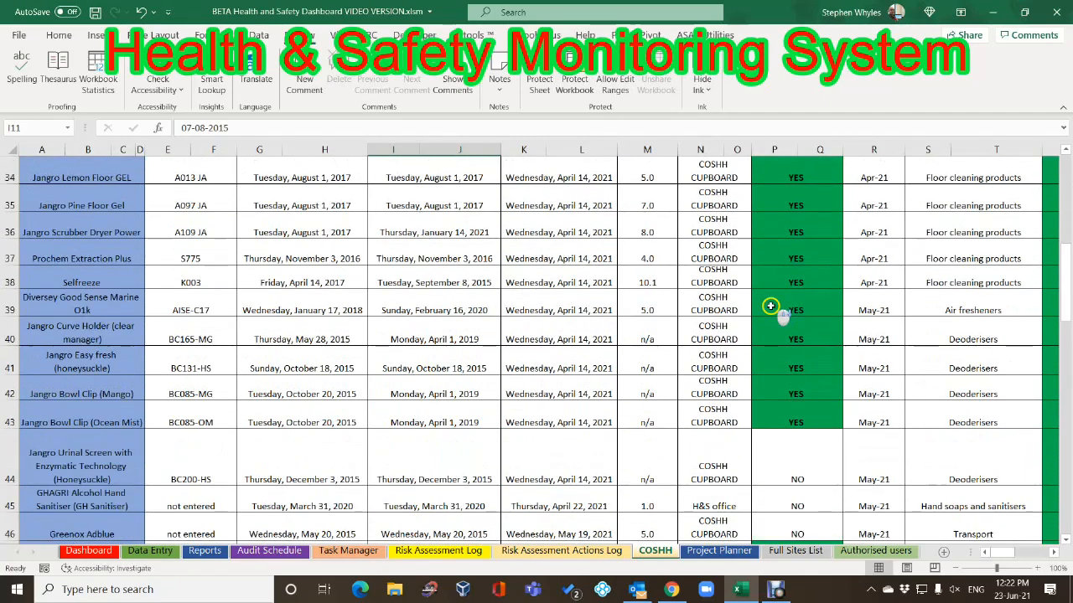
scroll(763, 306, "up", 1)
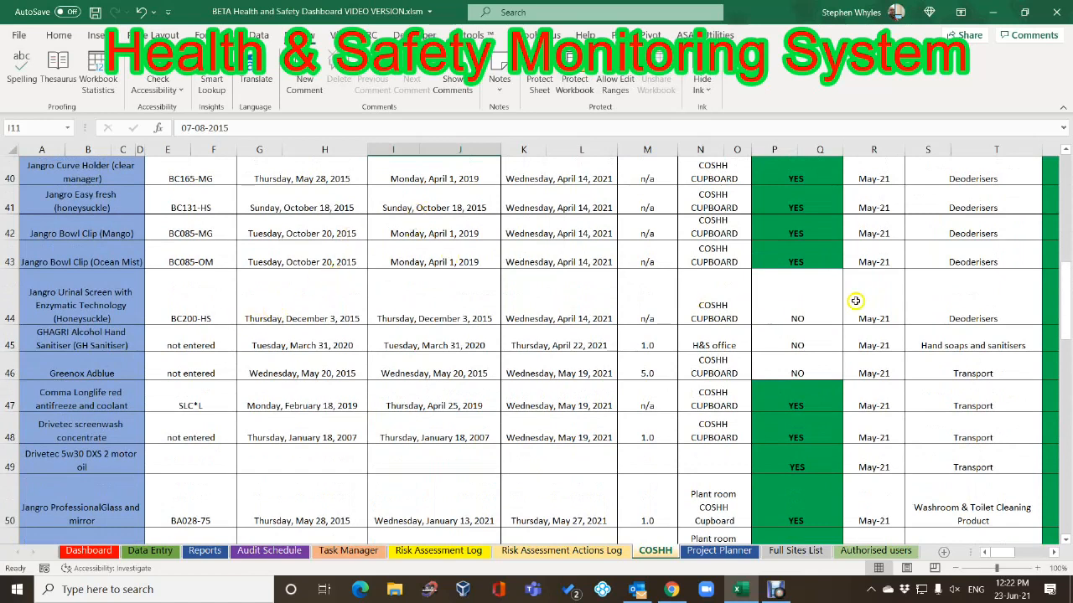
left_click(783, 310)
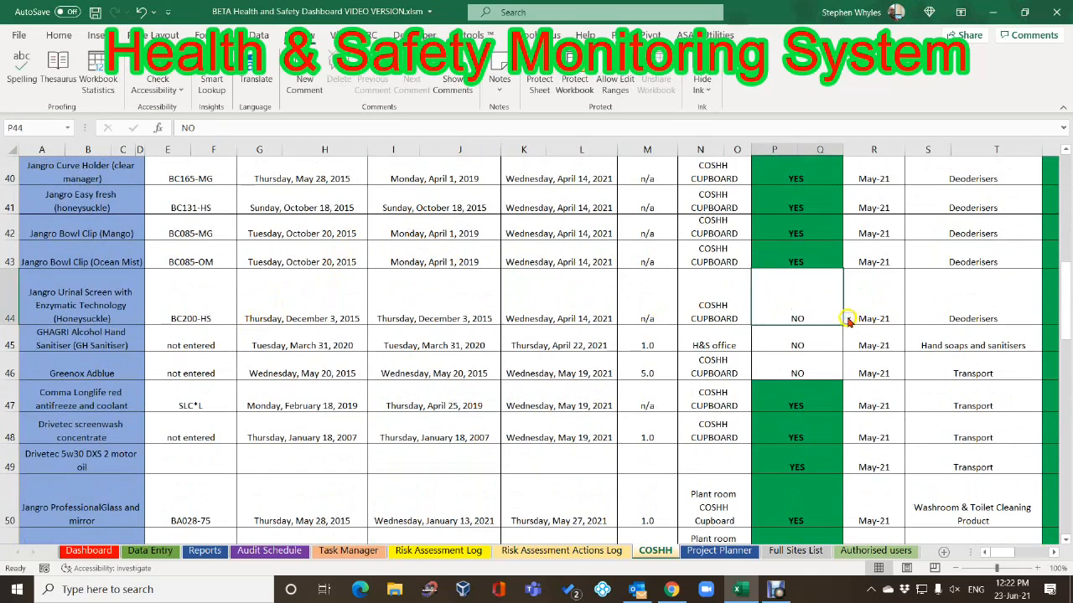
left_click(848, 320)
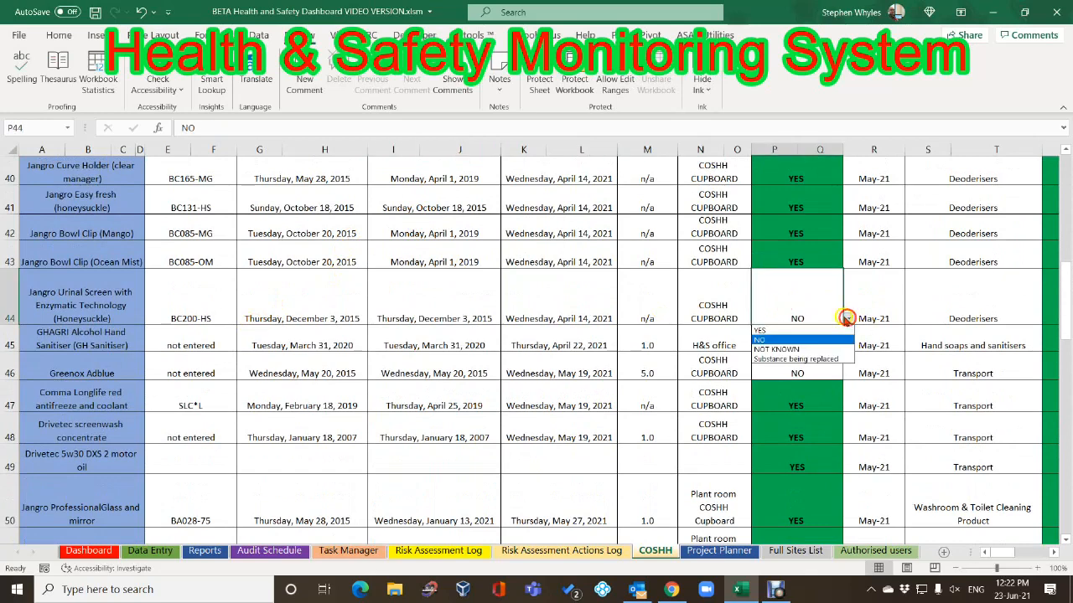
left_click(785, 349)
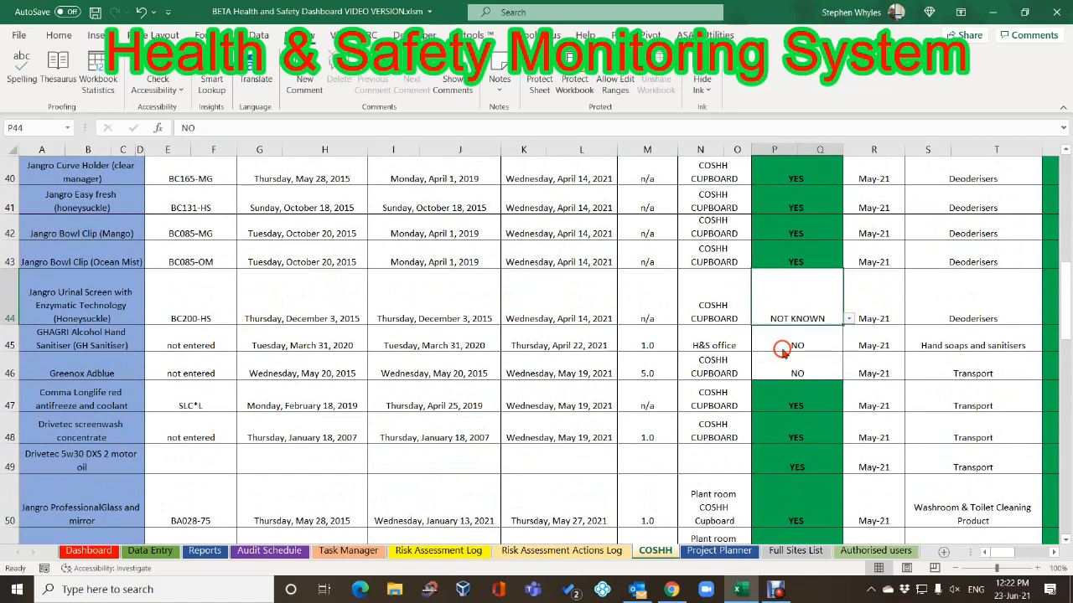
left_click(668, 345)
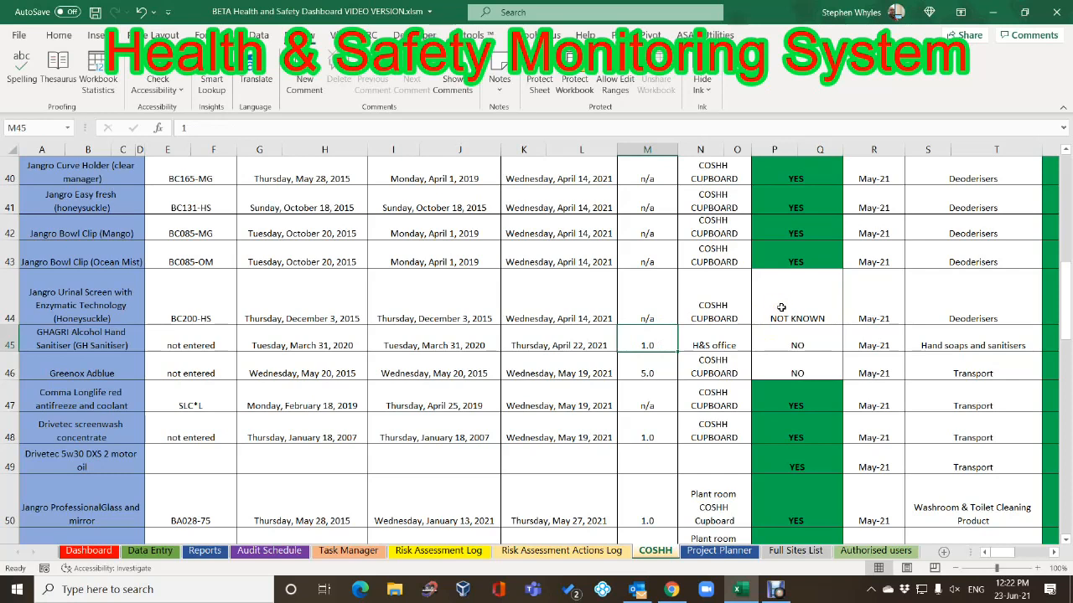
left_click(799, 306)
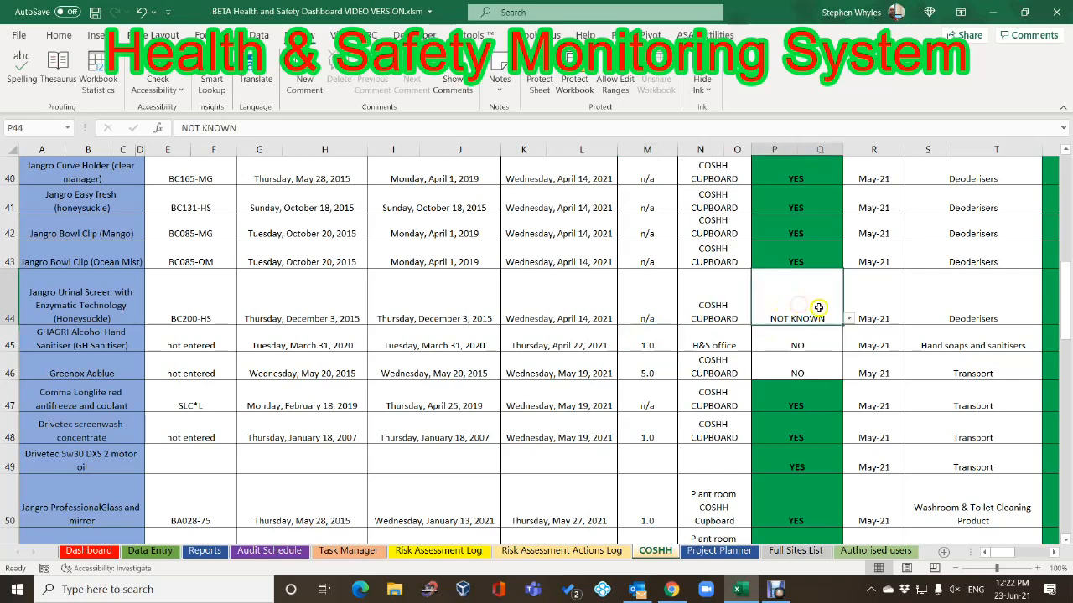
Recheck the COSHH Assessments chart on the Dashboard and go back to the start of the COSHH register
left_click(204, 551)
left_click(88, 551)
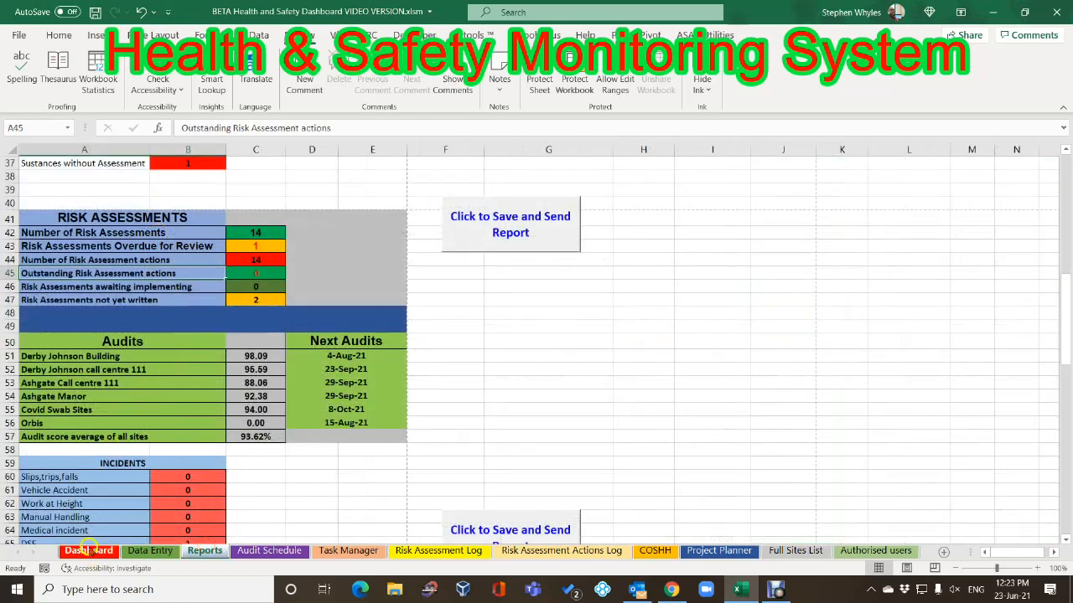
scroll(243, 393, "down", 2)
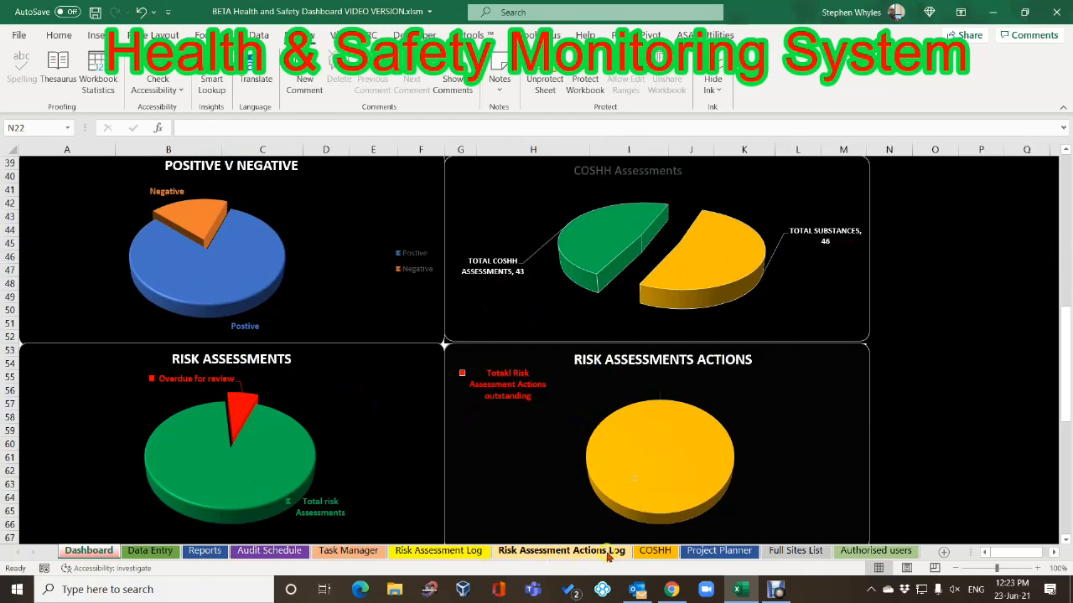
left_click(655, 553)
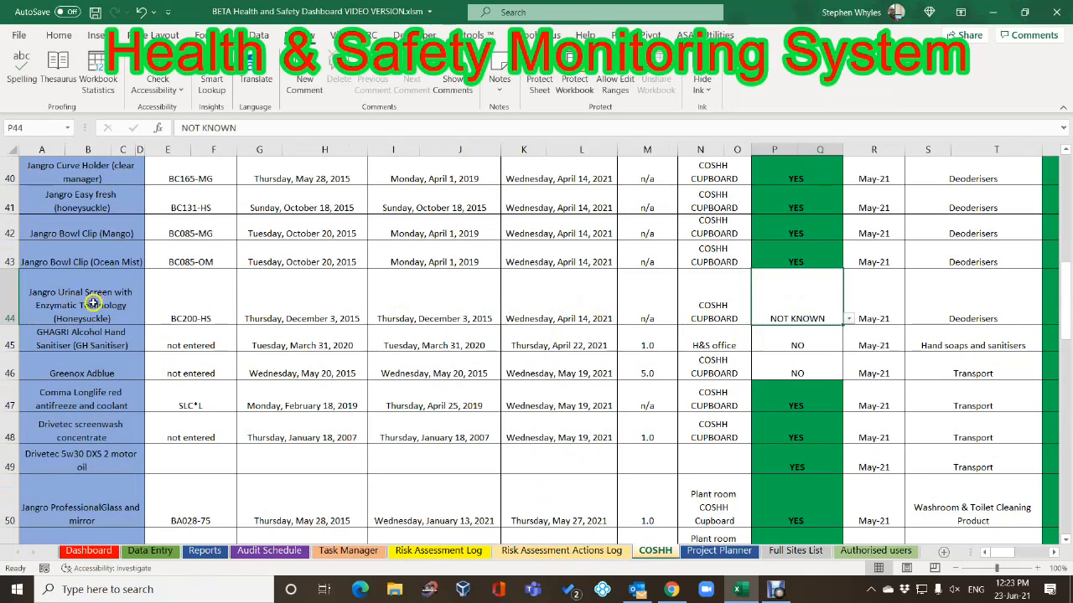
scroll(85, 309, "up", 4)
scroll(156, 232, "up", 9)
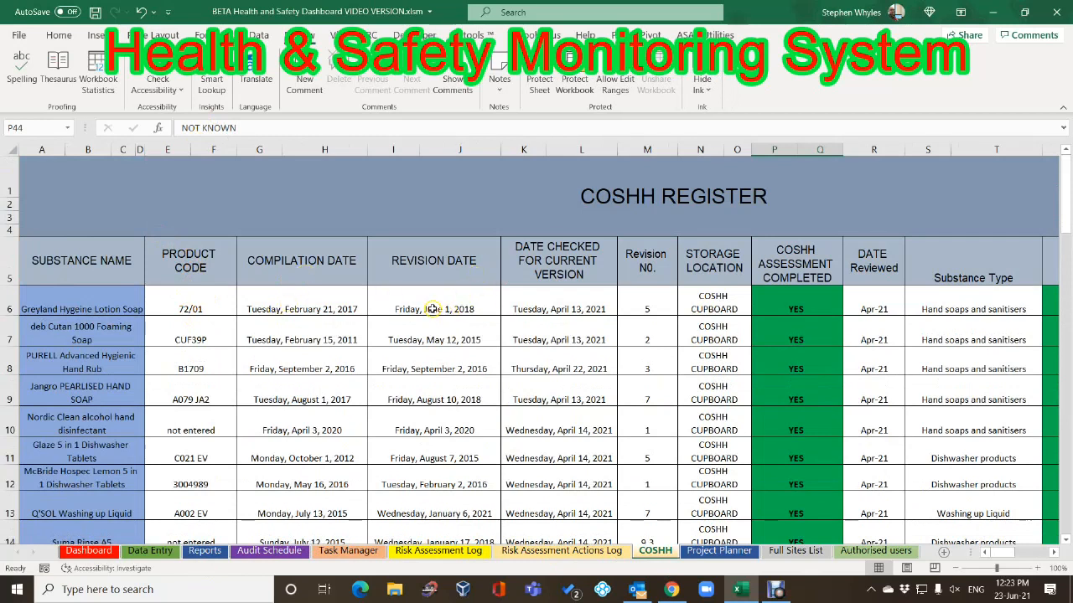
In the COSHH register, set the storage location of the Greyland Hygeine Lotion Soap to Chesterfield
left_click(553, 309)
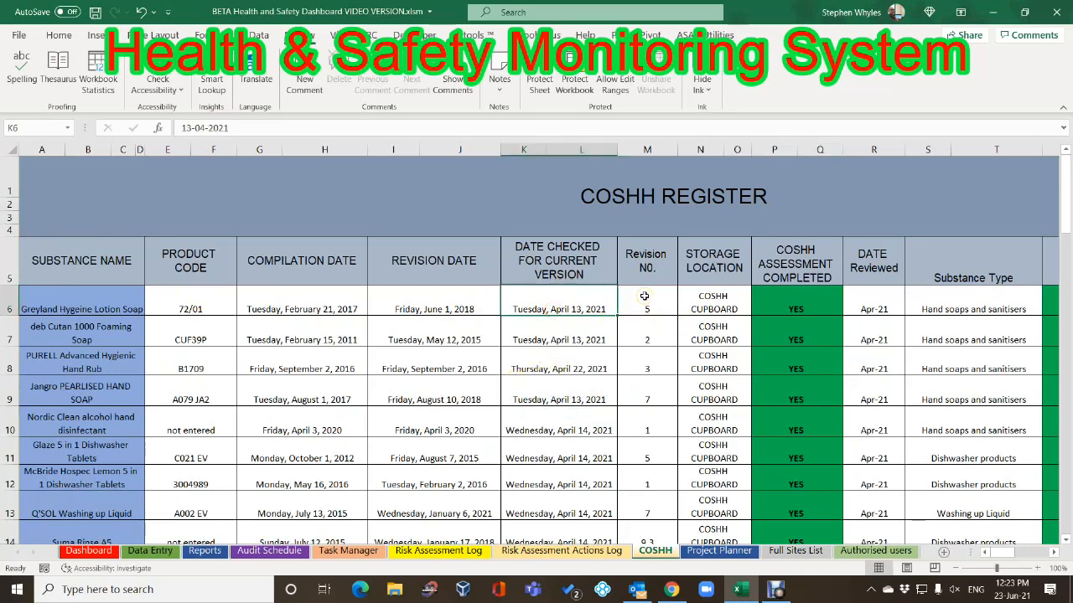
left_click(717, 308)
left_click(757, 309)
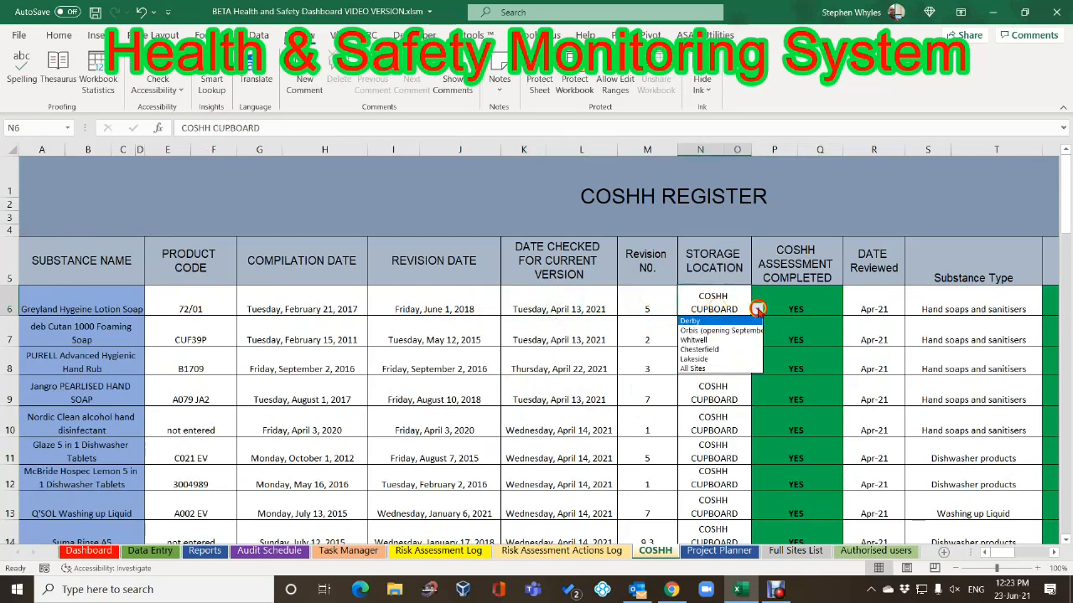
left_click(697, 351)
left_click(756, 309)
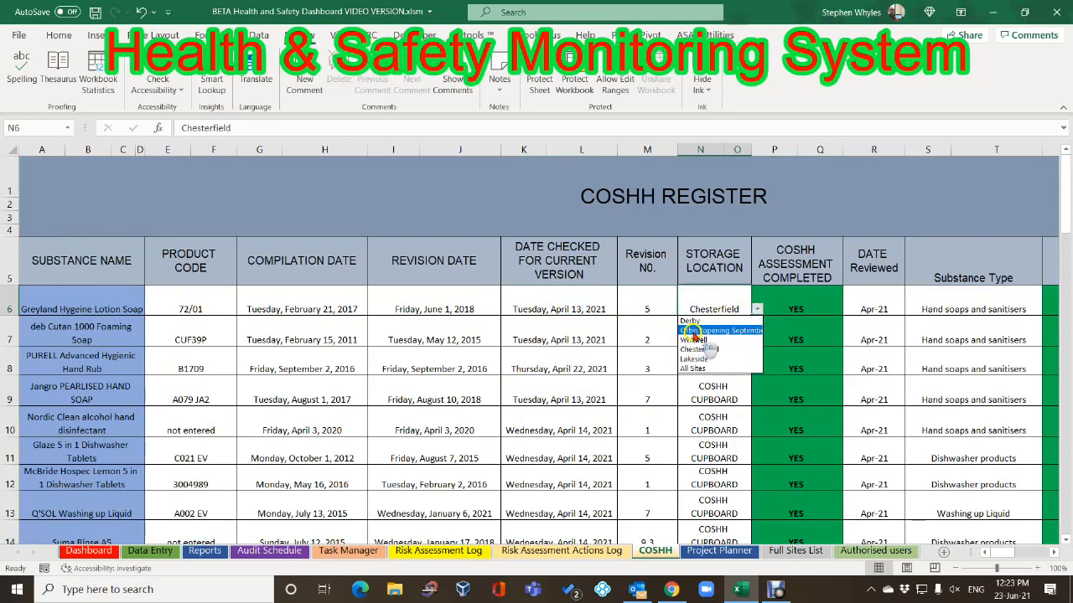
left_click(655, 341)
Locate the Jangro Urinal Screen's assessment status, compare it with the COSHH Assessments chart on the Dashboard, and return to the register
scroll(601, 357, "down", 3)
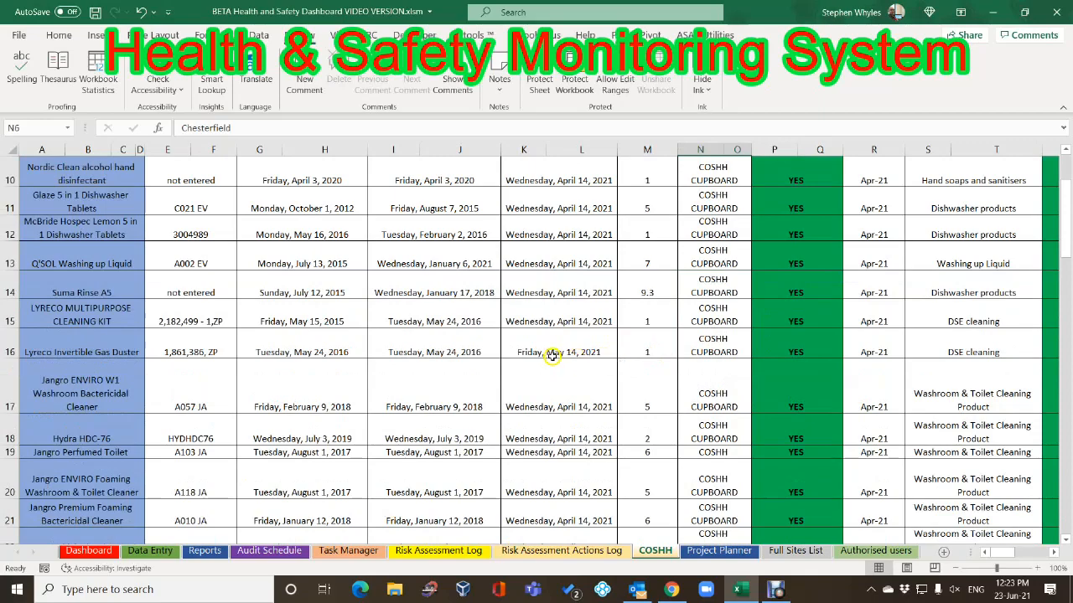
scroll(552, 355, "down", 9)
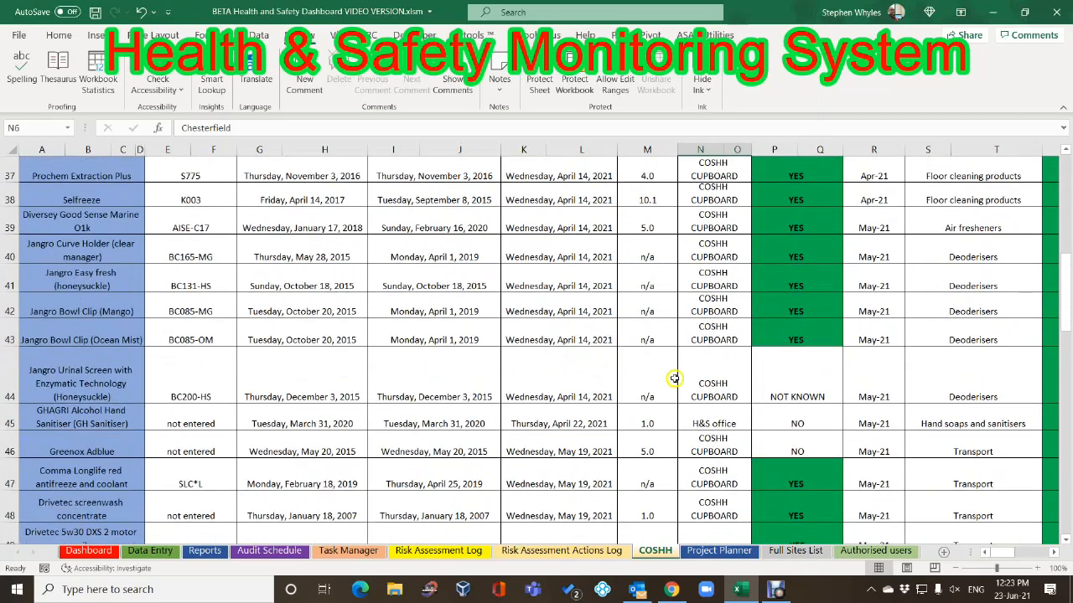
left_click(791, 374)
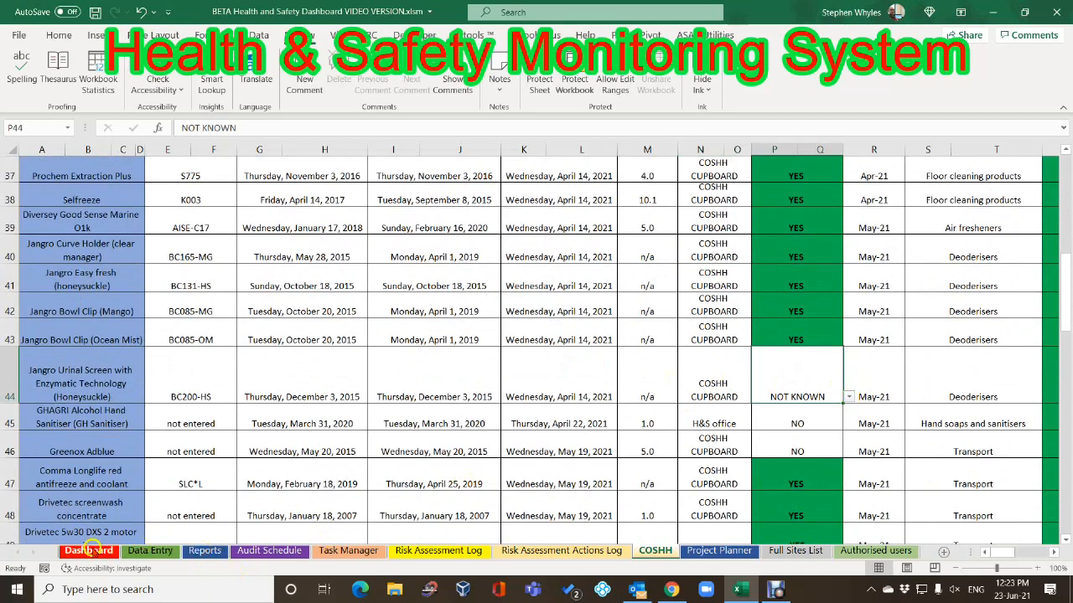
left_click(88, 551)
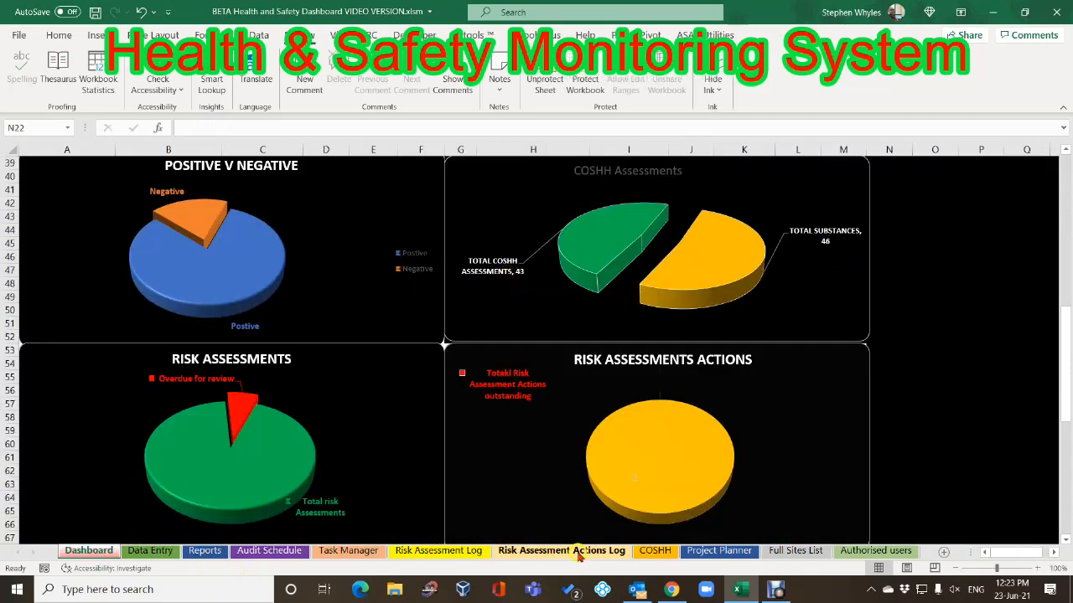
left_click(656, 551)
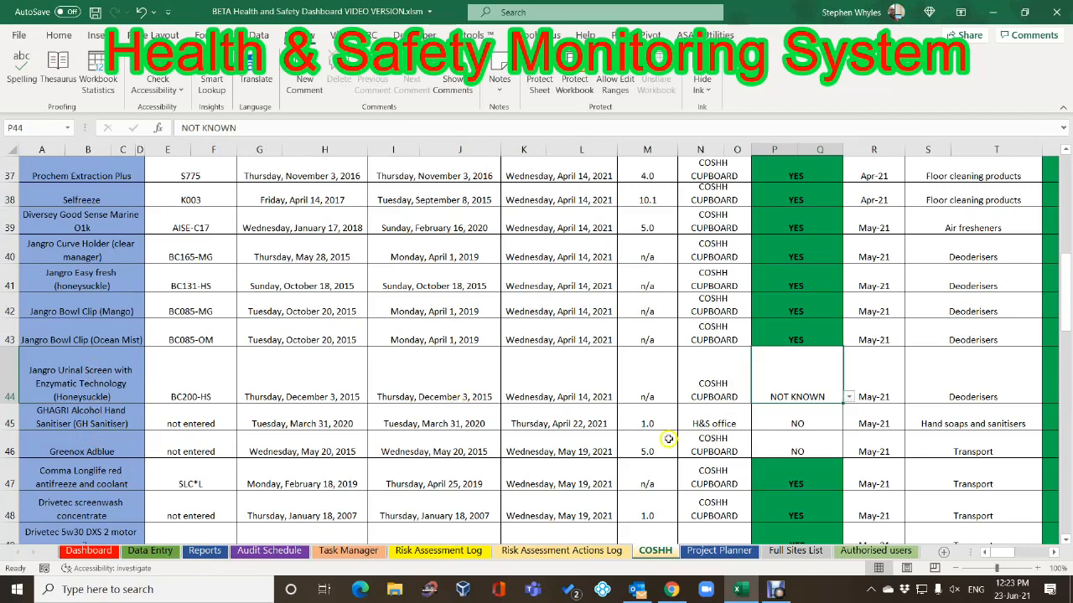
Set COSHH Assessment Completed to YES for the Jangro Urinal Screen (Honeysuckle), GHAGRI Alcohol Hand Sanitiser and Greenox Adblue
left_click(848, 400)
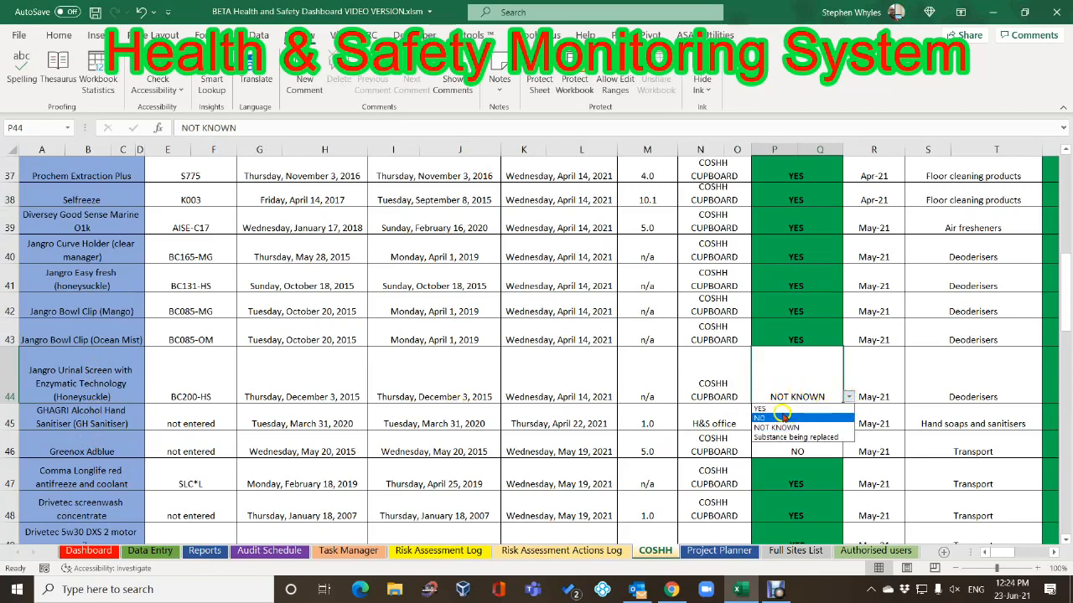
left_click(780, 410)
left_click(799, 421)
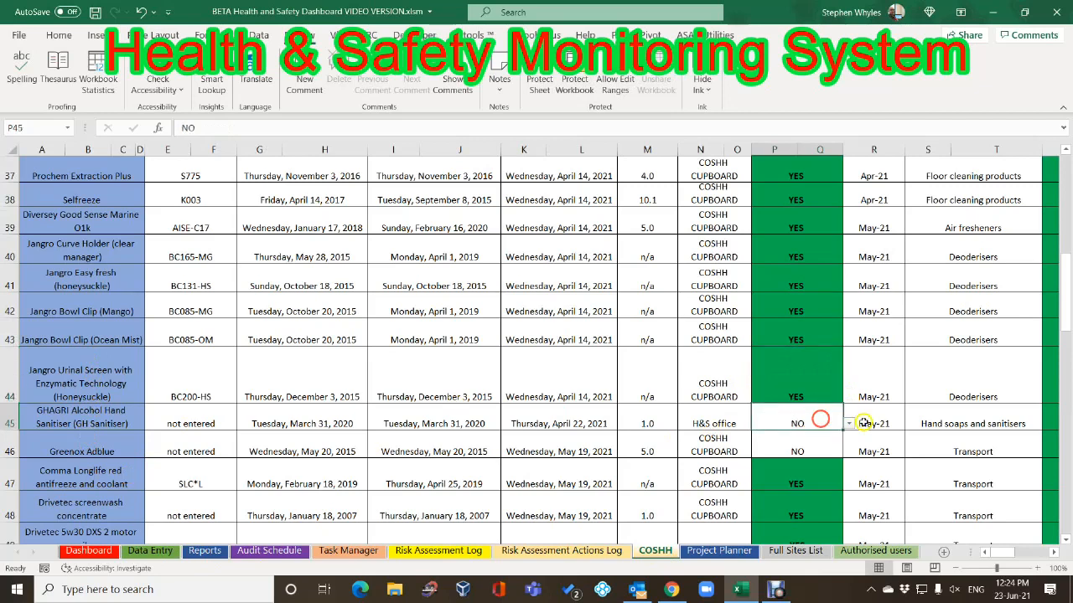
left_click(847, 426)
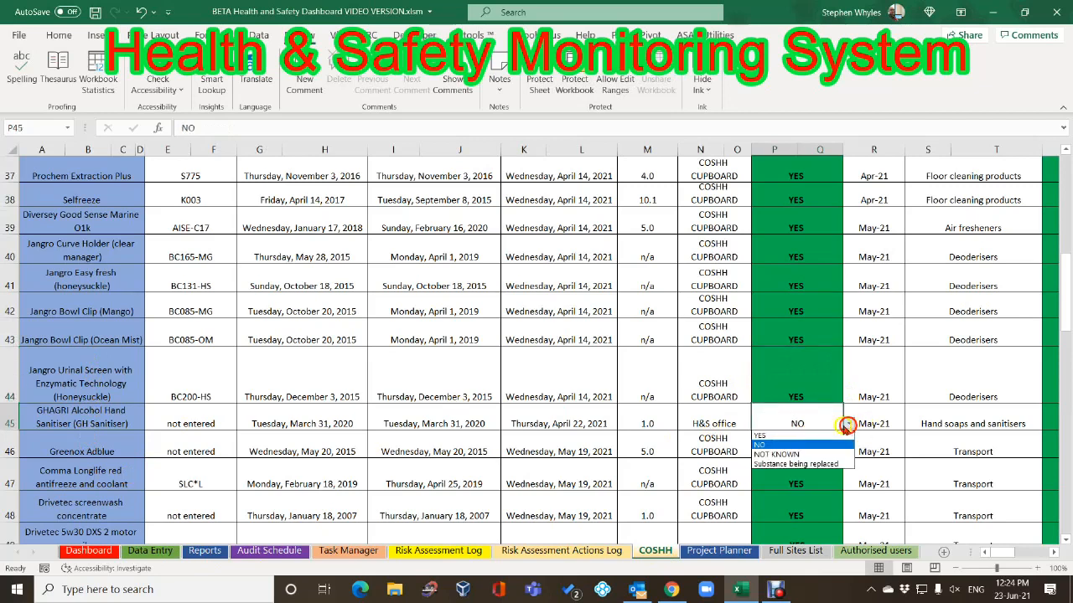
left_click(794, 436)
left_click(795, 448)
left_click(849, 452)
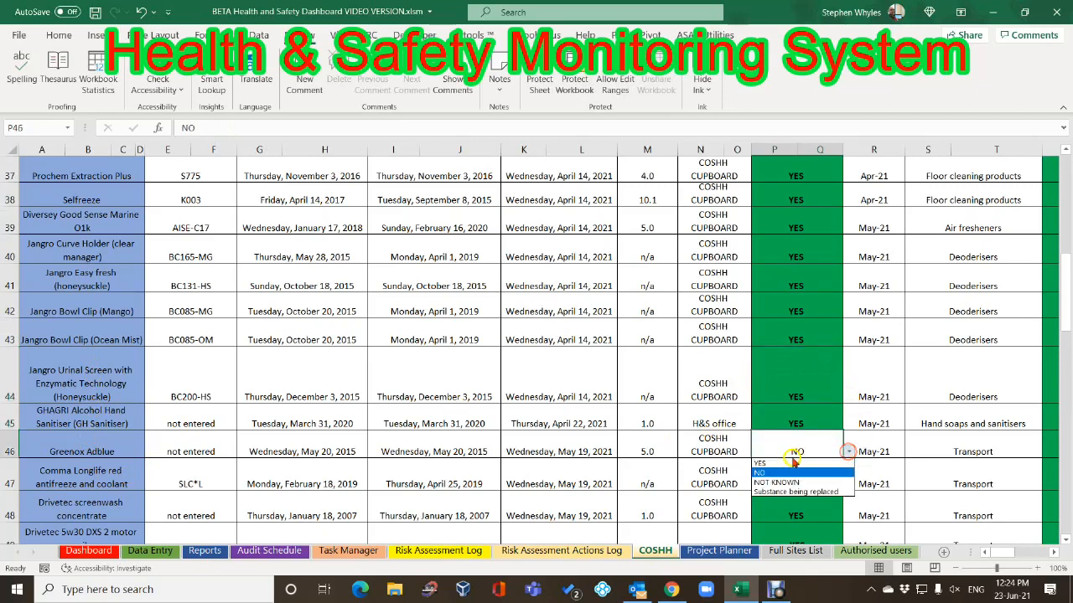
left_click(795, 465)
left_click(605, 452)
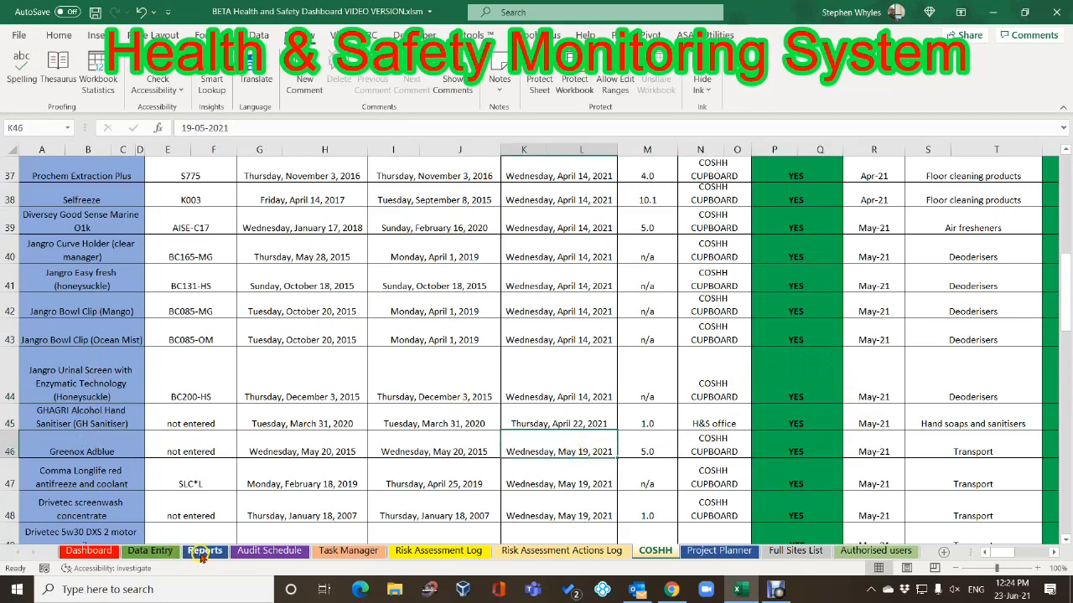
Check the COSHH Assessments totals on the Dashboard chart and return to the first entries of the COSHH register
left_click(89, 551)
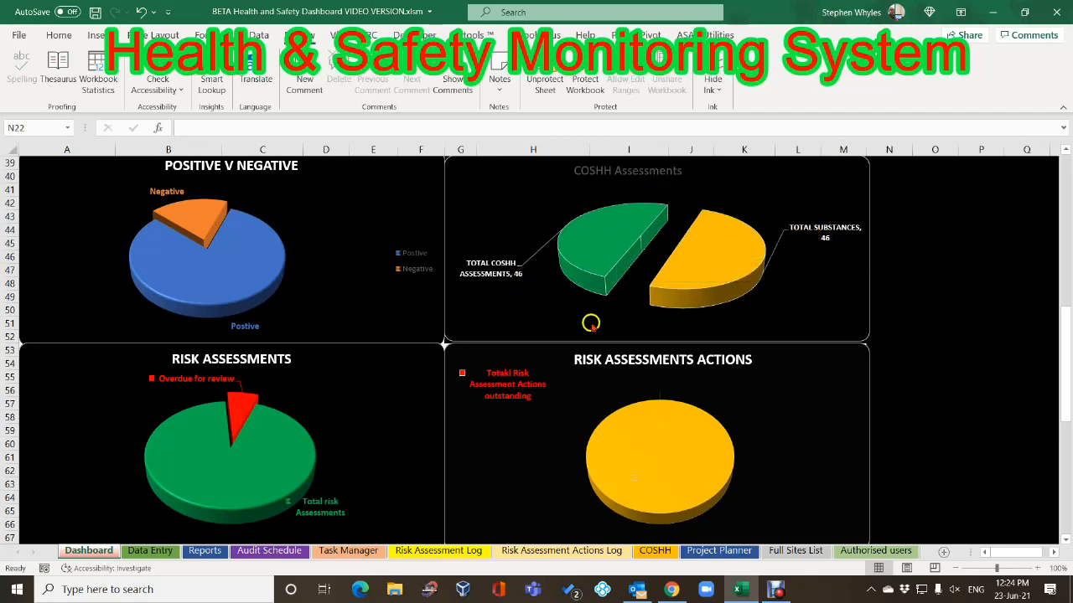
left_click(656, 550)
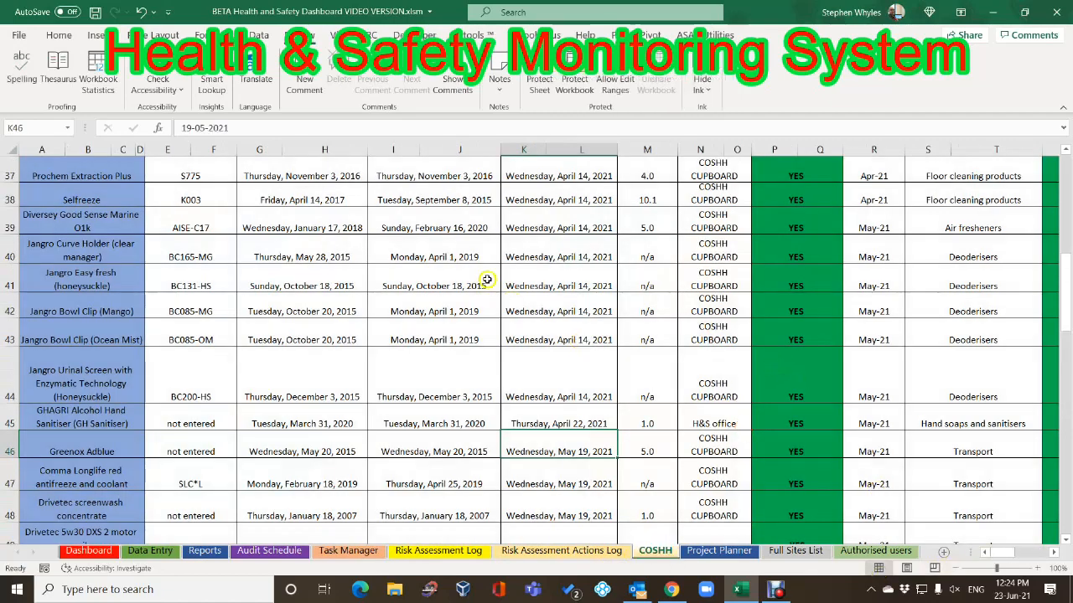
scroll(486, 278, "up", 12)
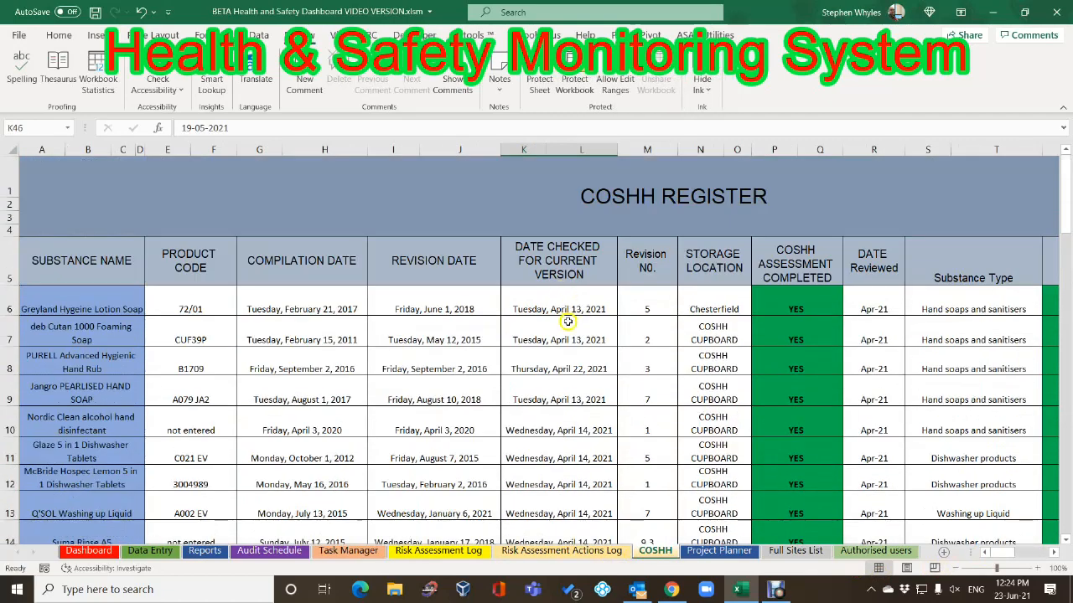
Examine the Greyland Hygeine Lotion Soap's MSDS Status formula, Date Reviewed, Substance Type and MSDS Updated Date
left_click(551, 306)
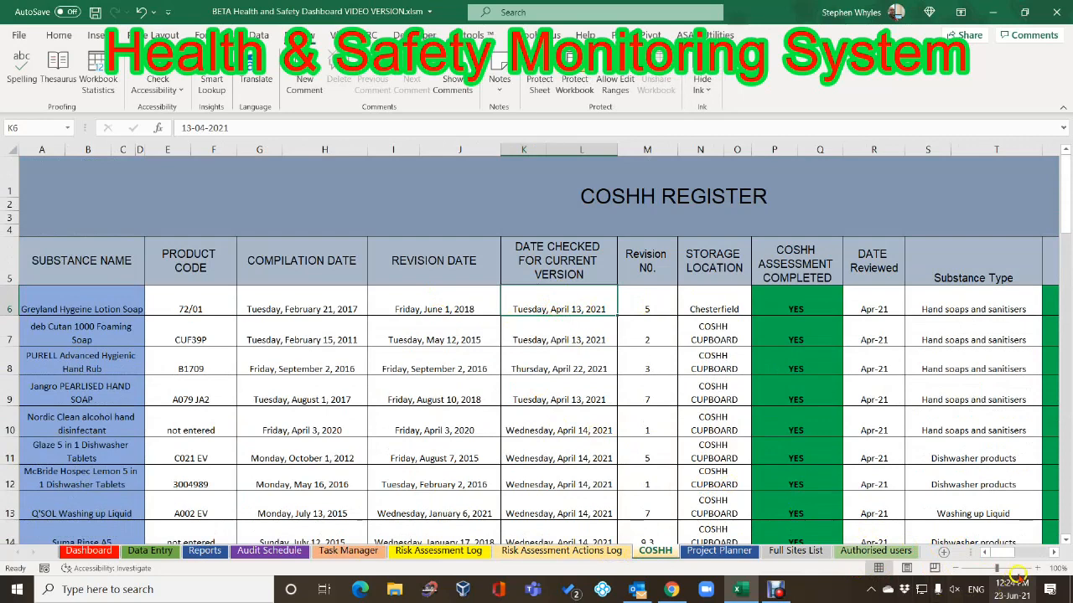
left_click_drag(1012, 551, 1036, 551)
left_click(456, 300)
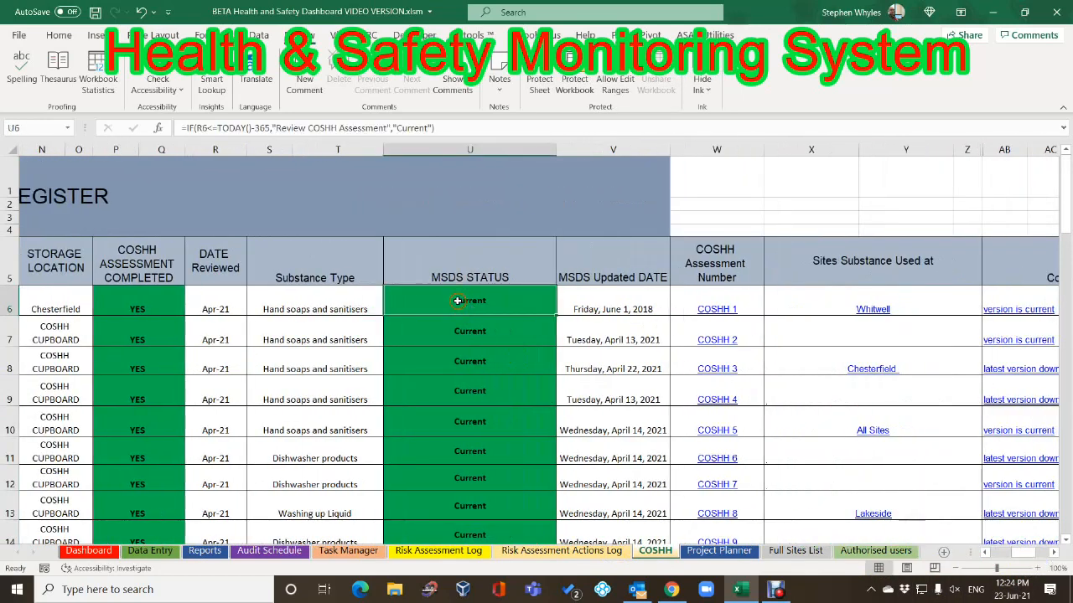
left_click(215, 302)
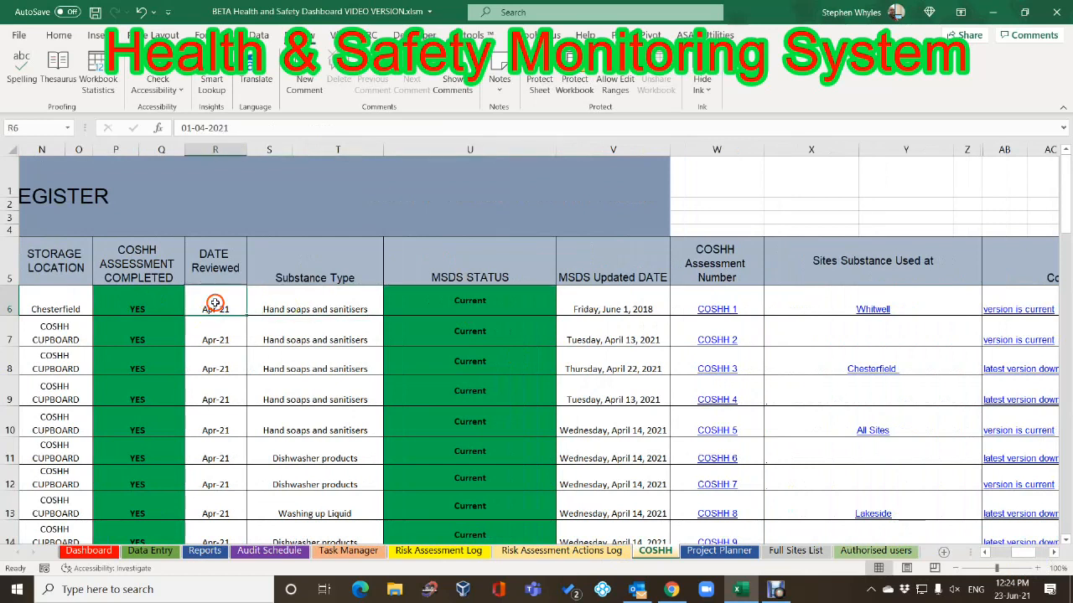
left_click(319, 307)
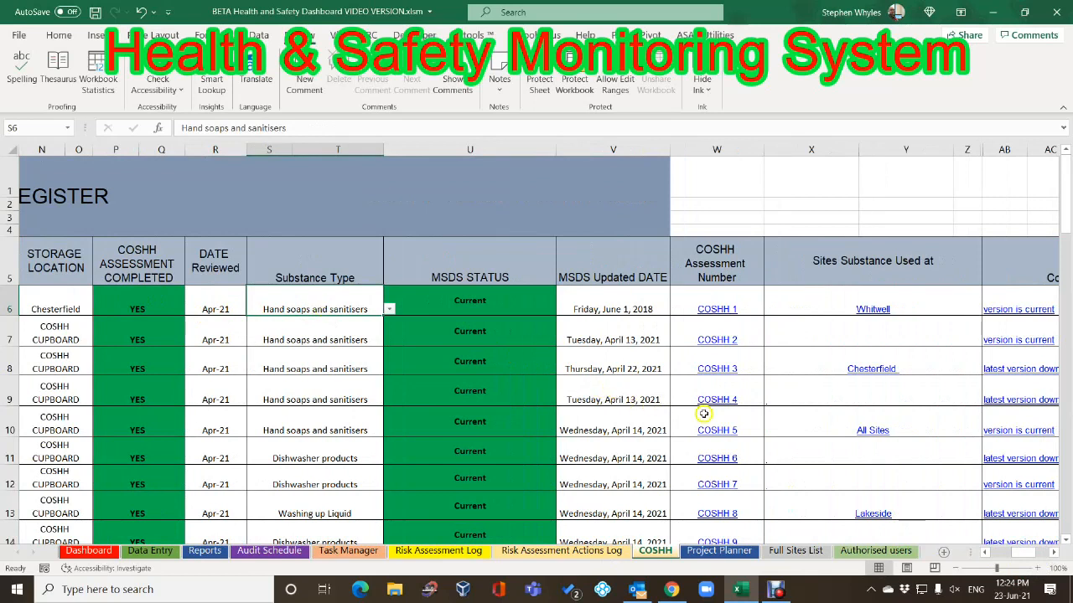
left_click(615, 307)
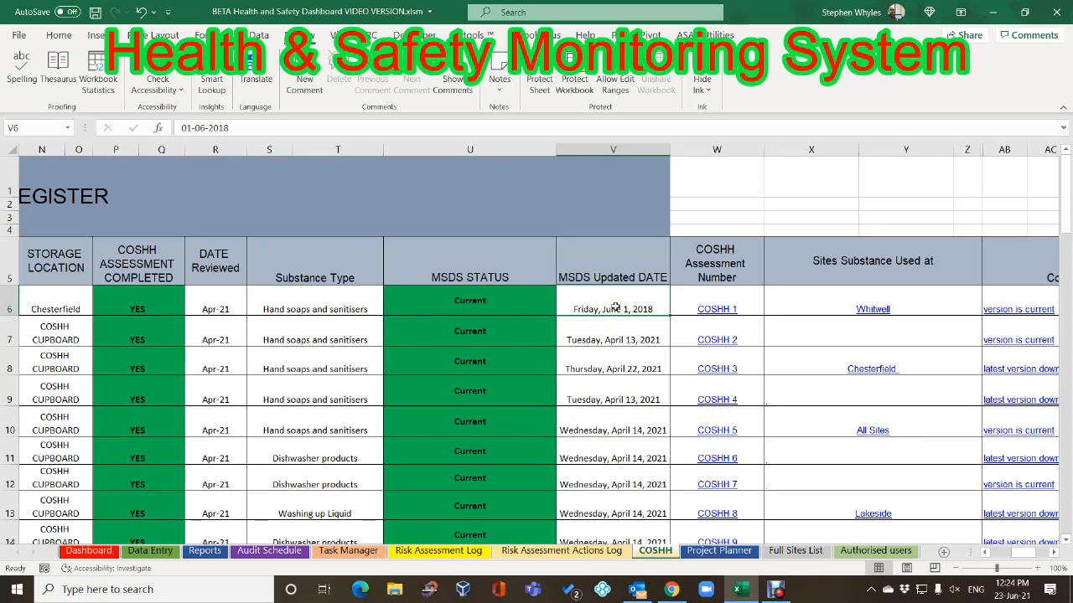
left_click(615, 306)
Set the Date Checked for Current Version of the Greyland Hygeine Lotion Soap to 12/04/2020
left_click(985, 555)
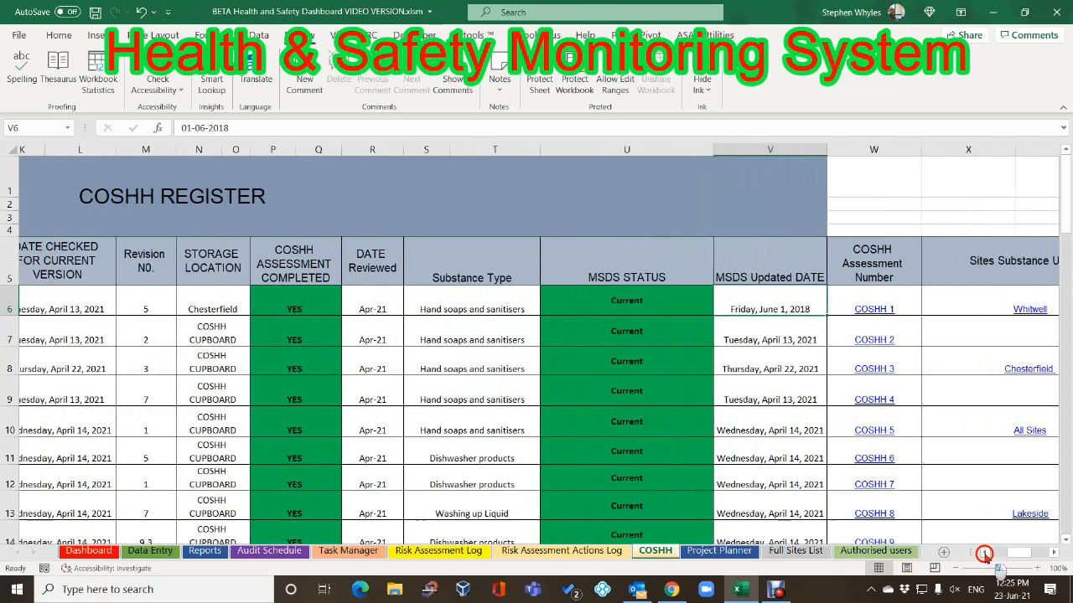
left_click(986, 555)
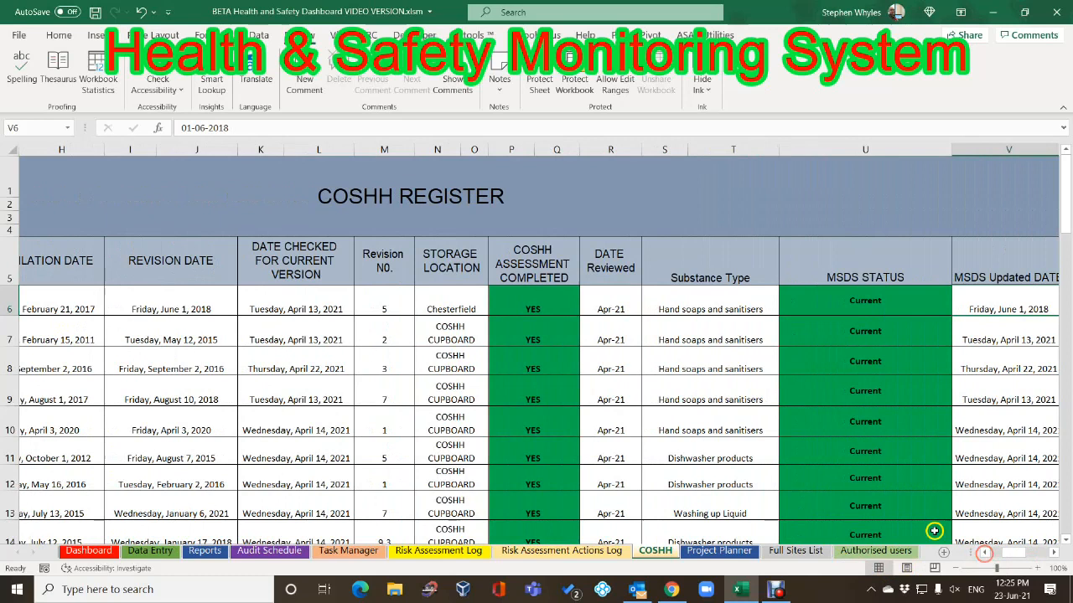
left_click(522, 303)
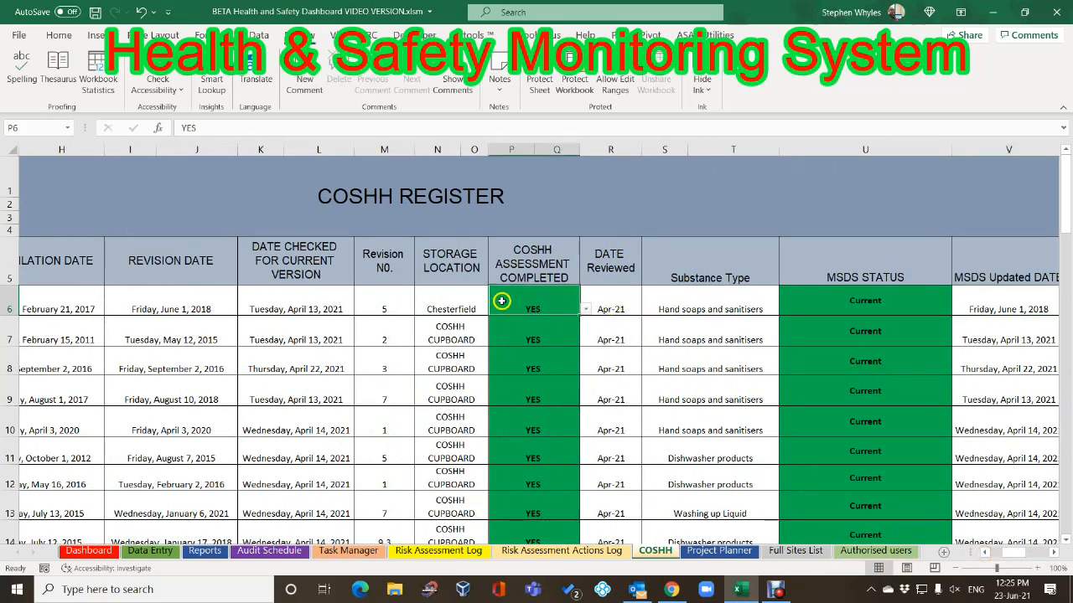
left_click(284, 304)
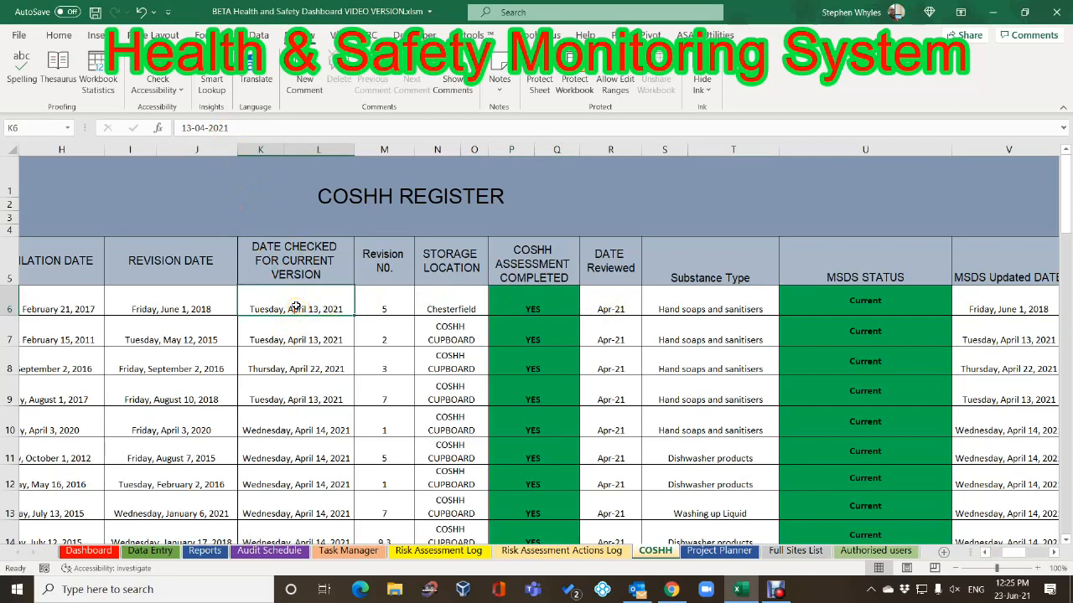
type("12/04/")
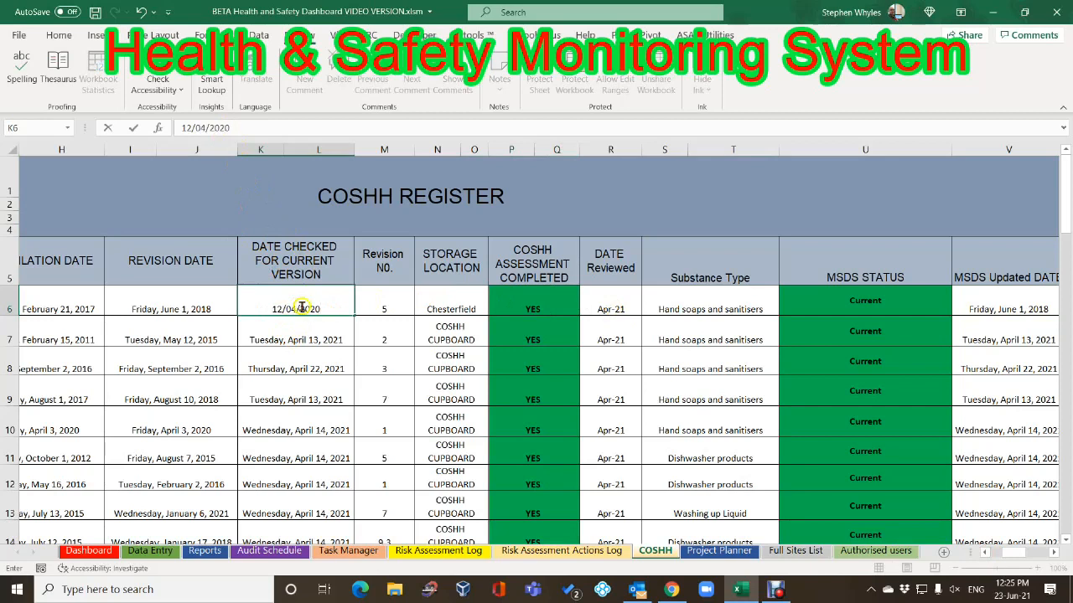
left_click(303, 343)
key("Return")
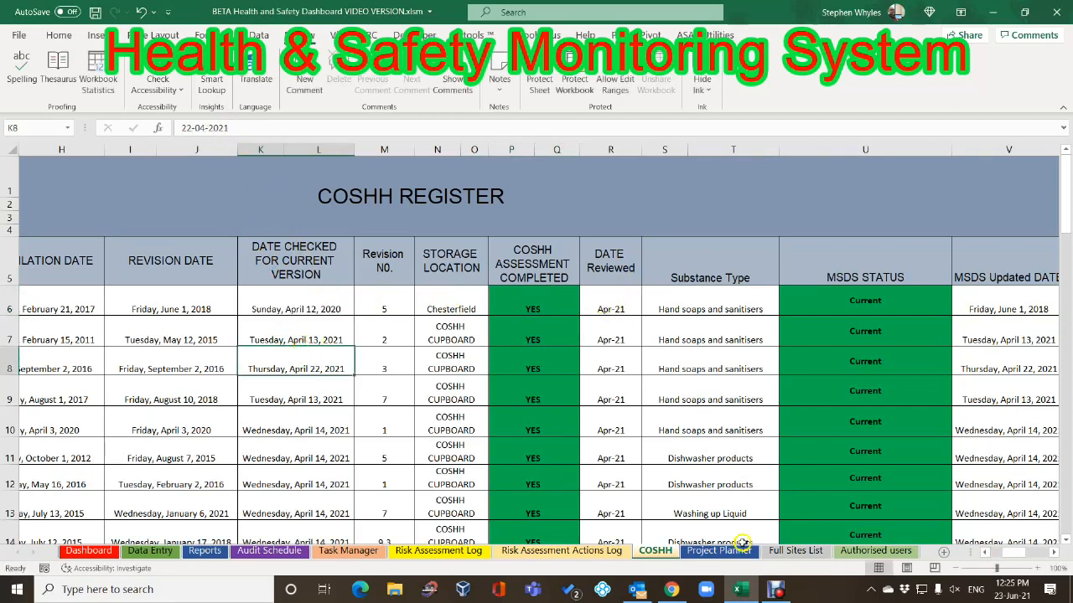
Check the Greyland Hygeine Lotion Soap's MSDS Status, then review its revision, compilation, version-check and review dates
left_click(1053, 553)
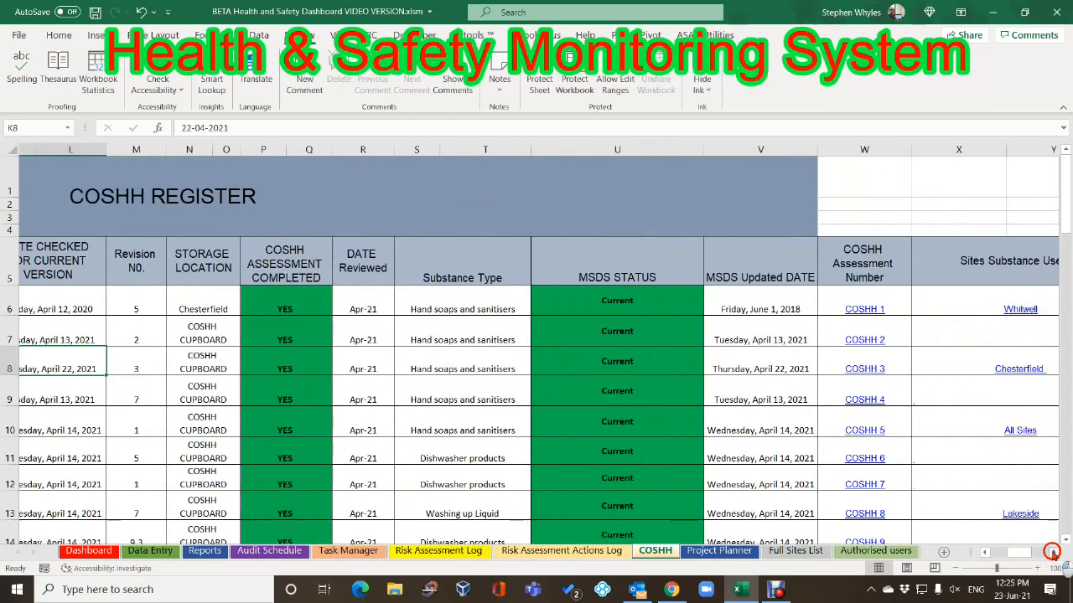
left_click(1053, 553)
left_click(1053, 552)
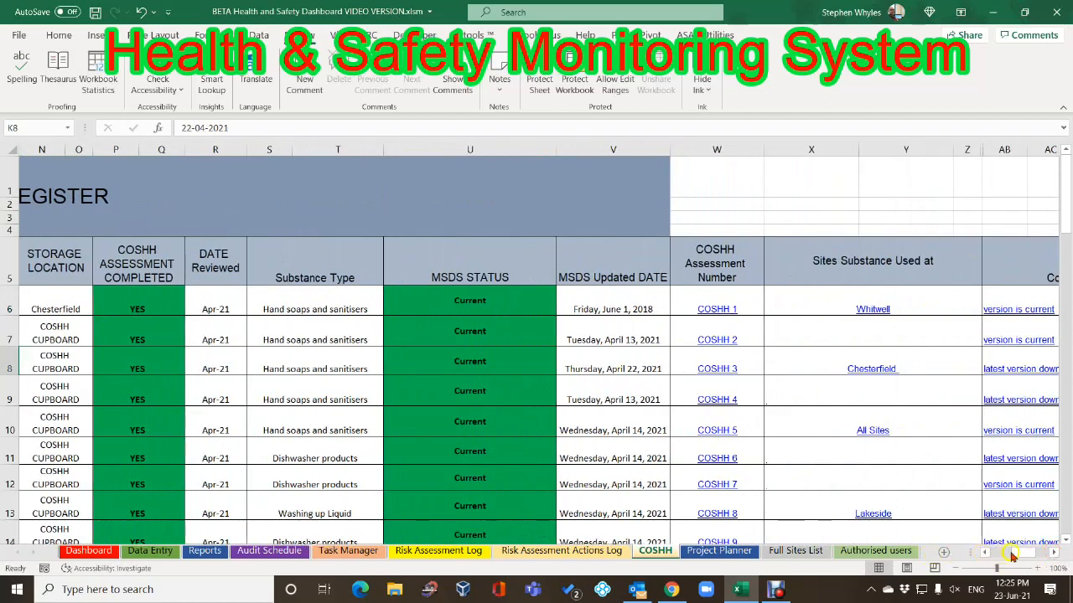
mouse_move(1011, 556)
left_mouse_down()
mouse_move(1036, 555)
mouse_move(994, 550)
left_mouse_up()
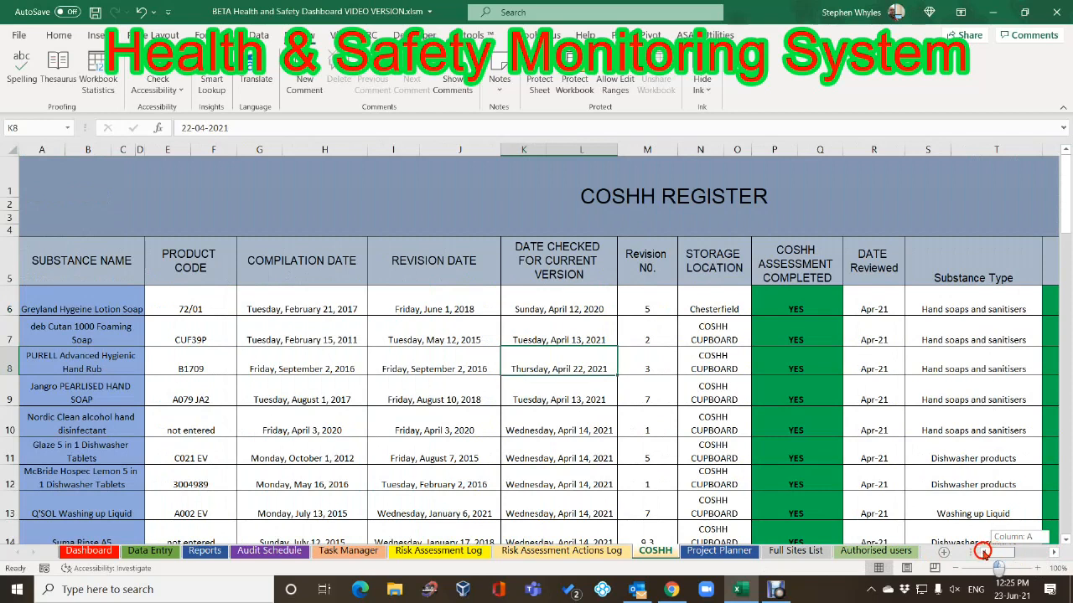
left_click(439, 308)
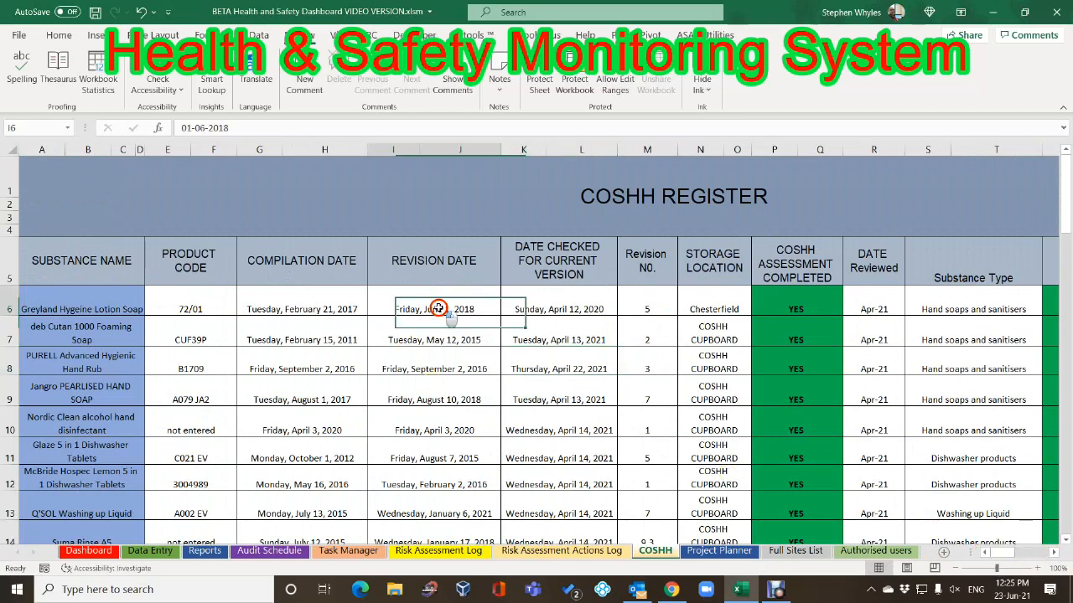
left_click(304, 303)
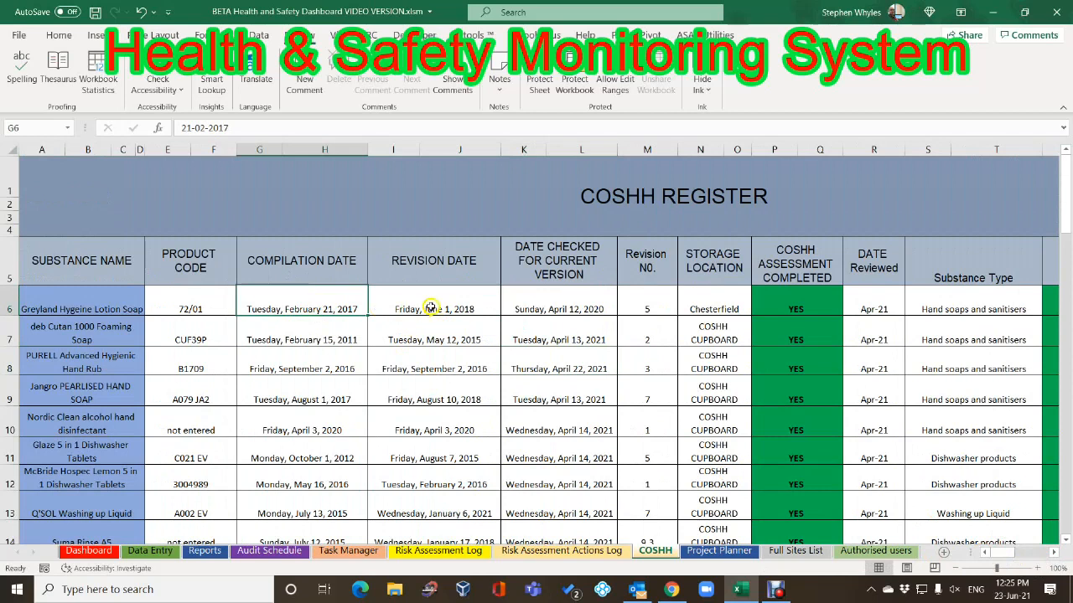
left_click(543, 307)
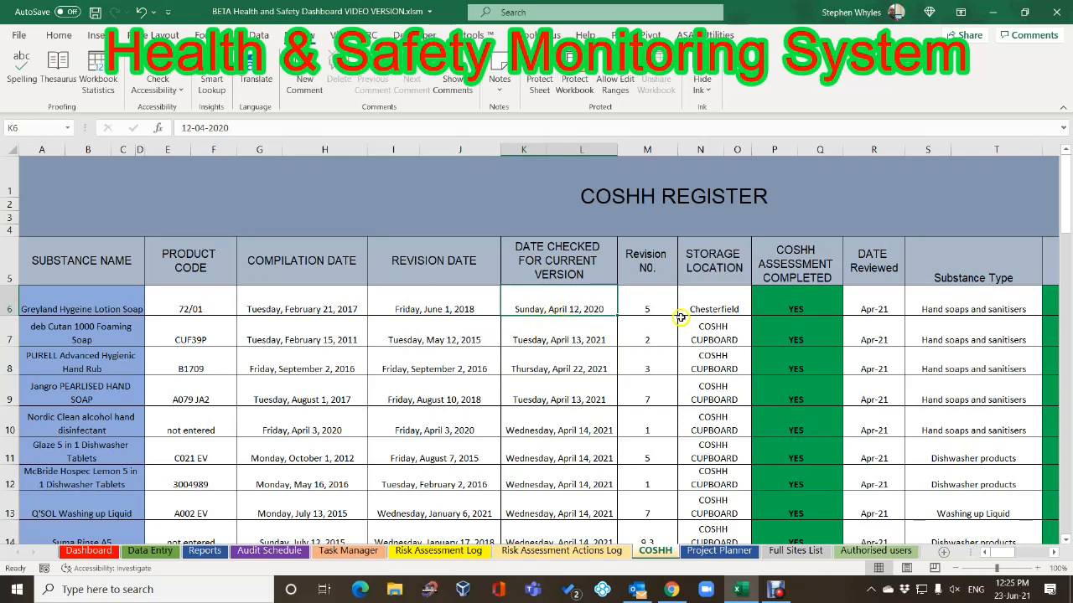
left_click(867, 309)
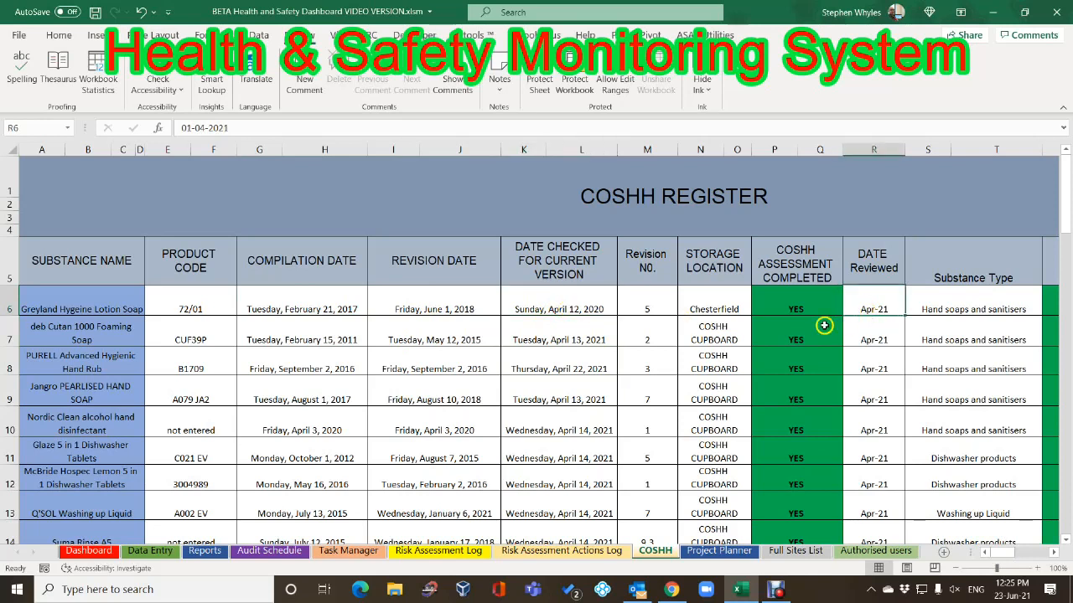
left_click(550, 307)
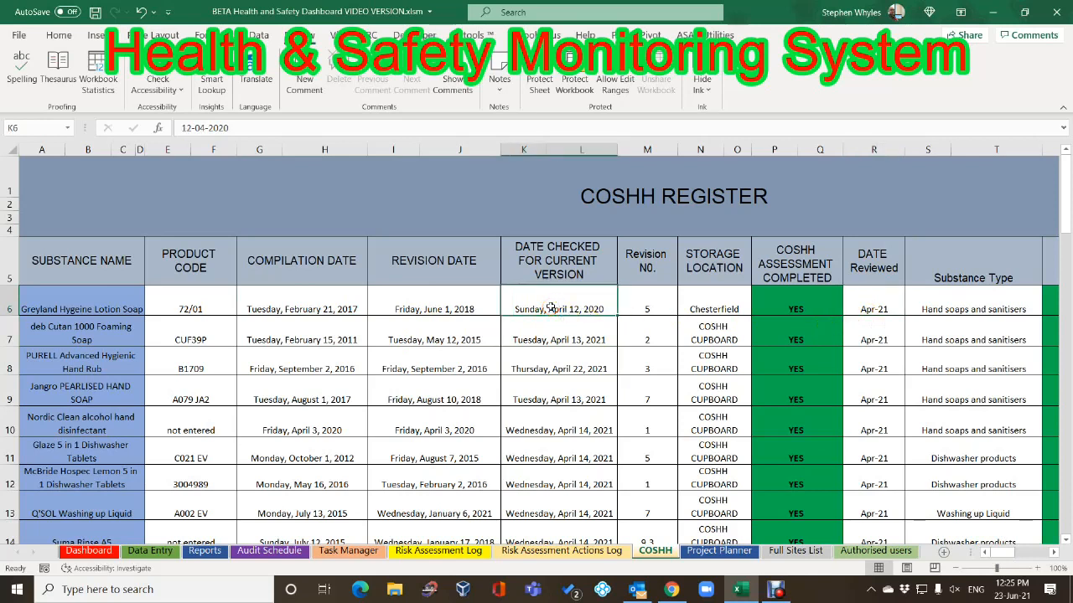
Set the Date Checked for Current Version of the Greyland Hygeine Lotion Soap to 12/01/19
type("12/0")
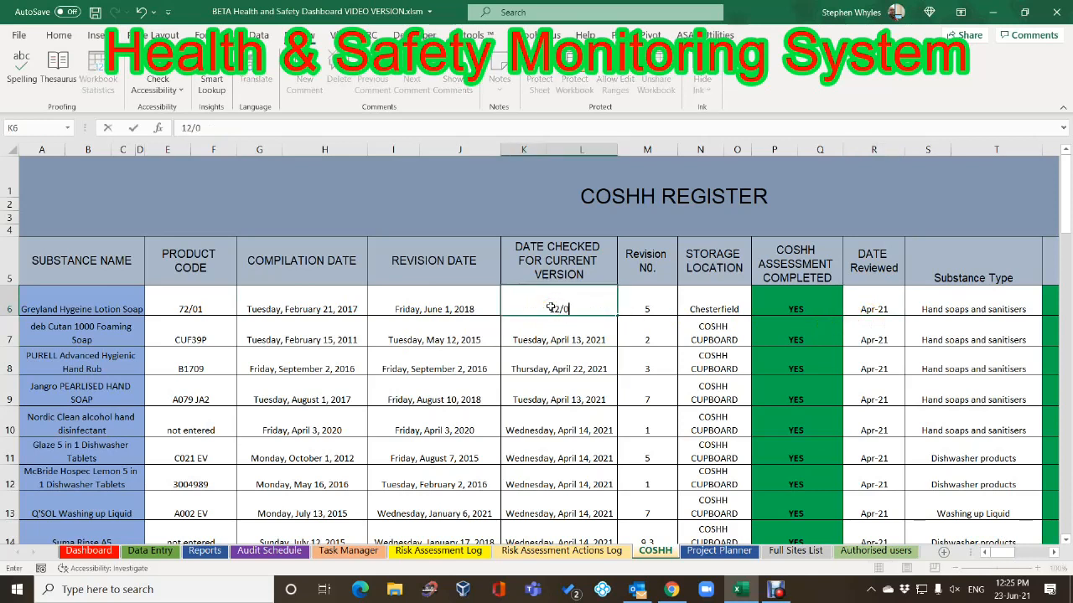
type("1/19")
key("Tab")
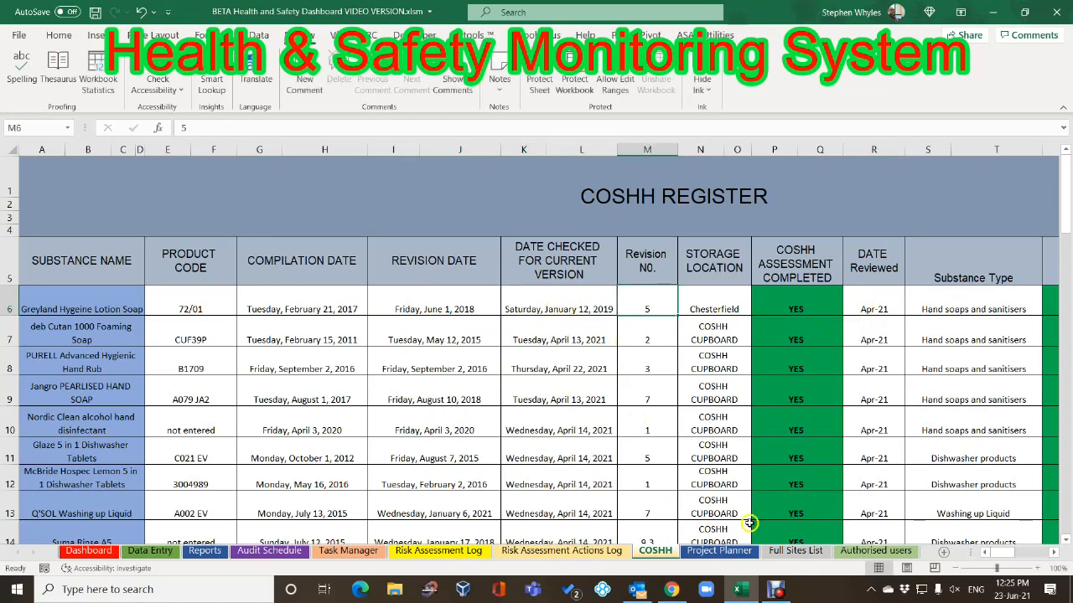
mouse_move(1001, 554)
left_mouse_down()
mouse_move(1049, 549)
mouse_move(1001, 549)
left_mouse_up()
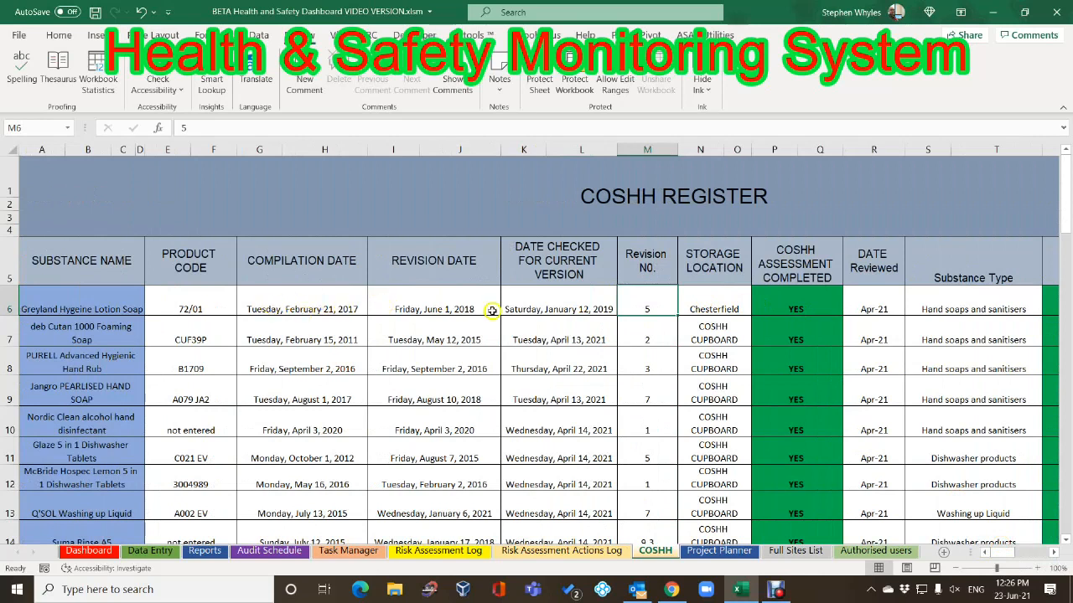
Set the Greyland Hygeine Lotion Soap's Date Reviewed to 14/12/15 in the COSHH register
left_click(877, 302)
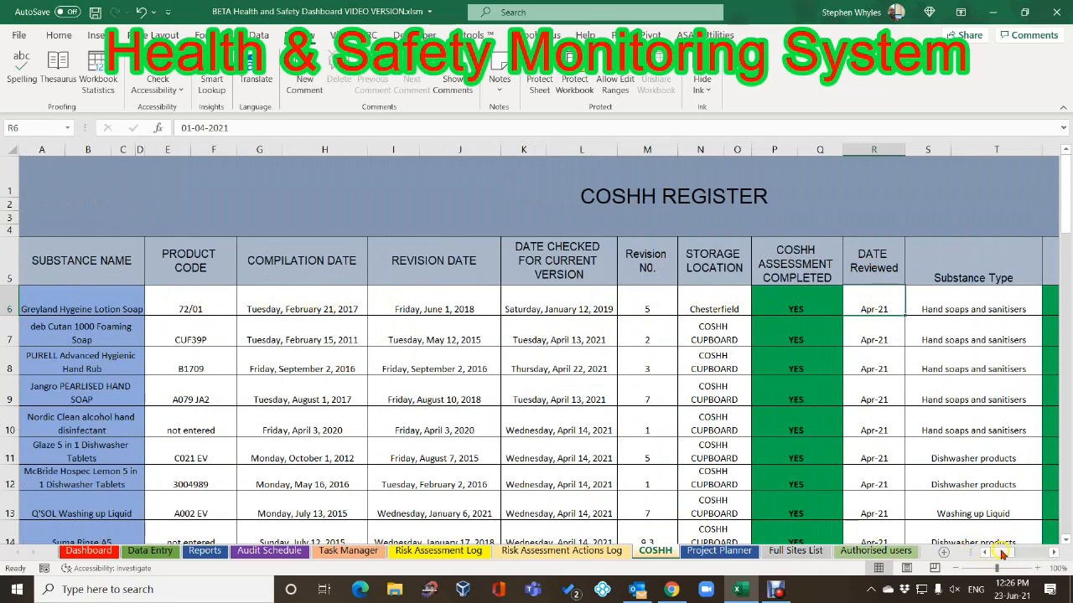
left_click_drag(1002, 554, 1017, 547)
left_click(861, 309)
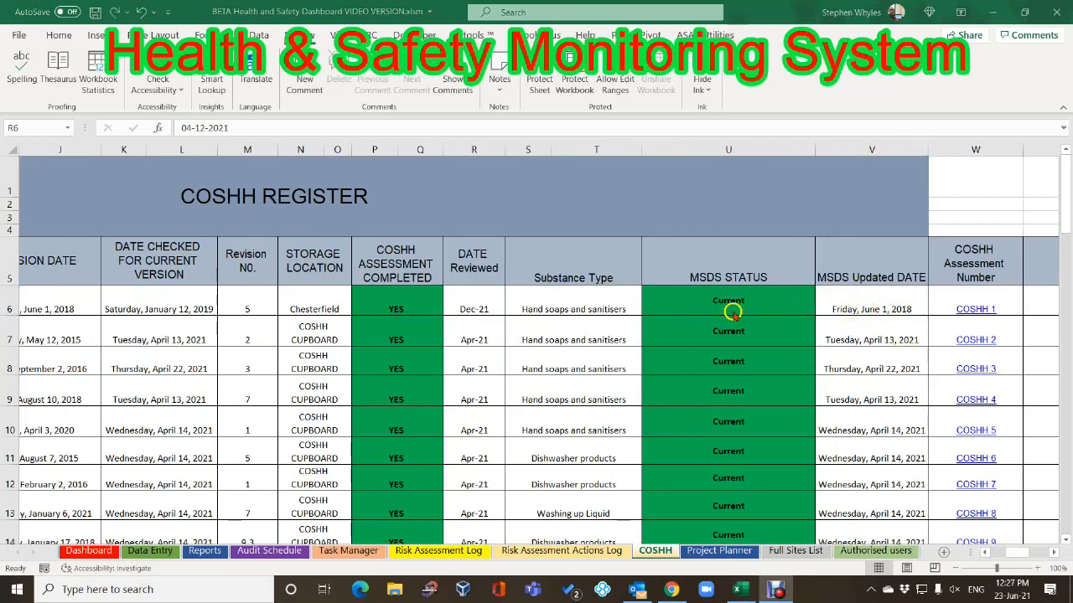
left_click(474, 309)
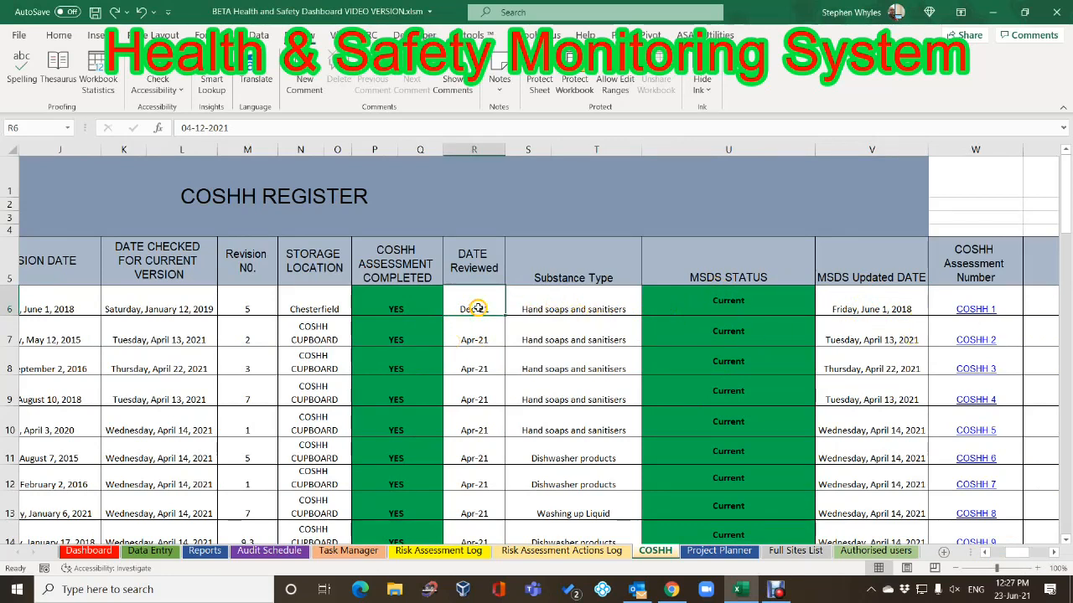
type("14/")
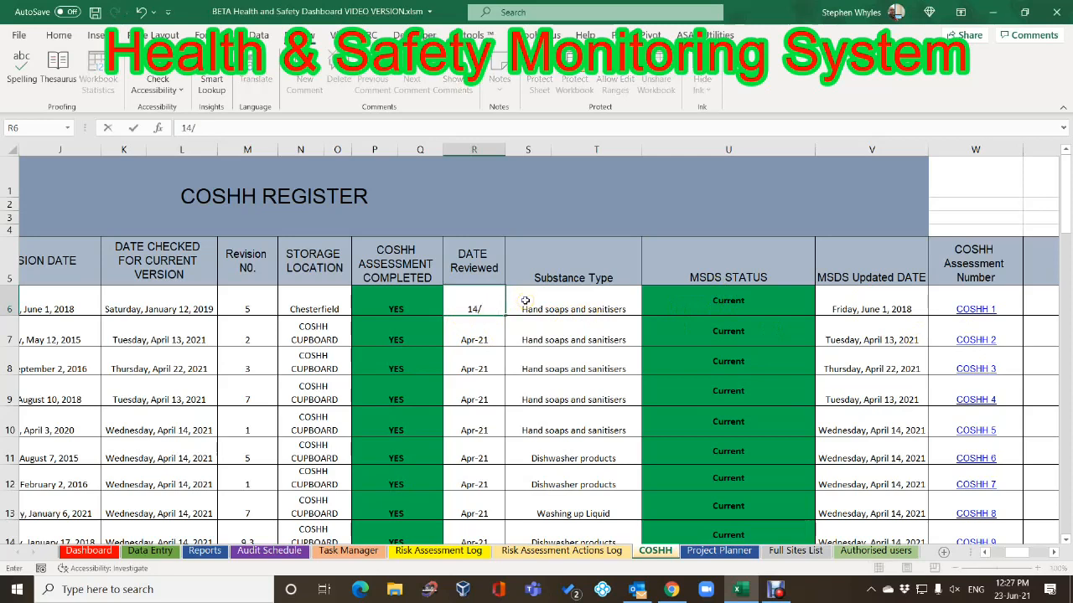
type("12/15")
left_click(545, 337)
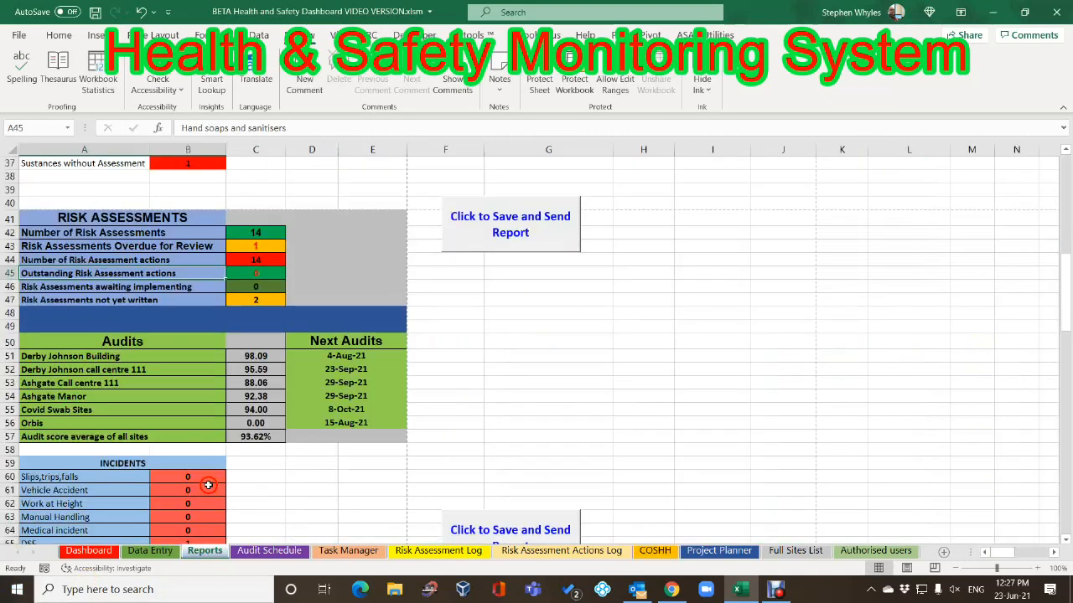
Review the COSHH Assessments, Risk Assessments, Audits, Incidents and H&S Traffic Light Status sections on the Reports sheet
left_click(204, 551)
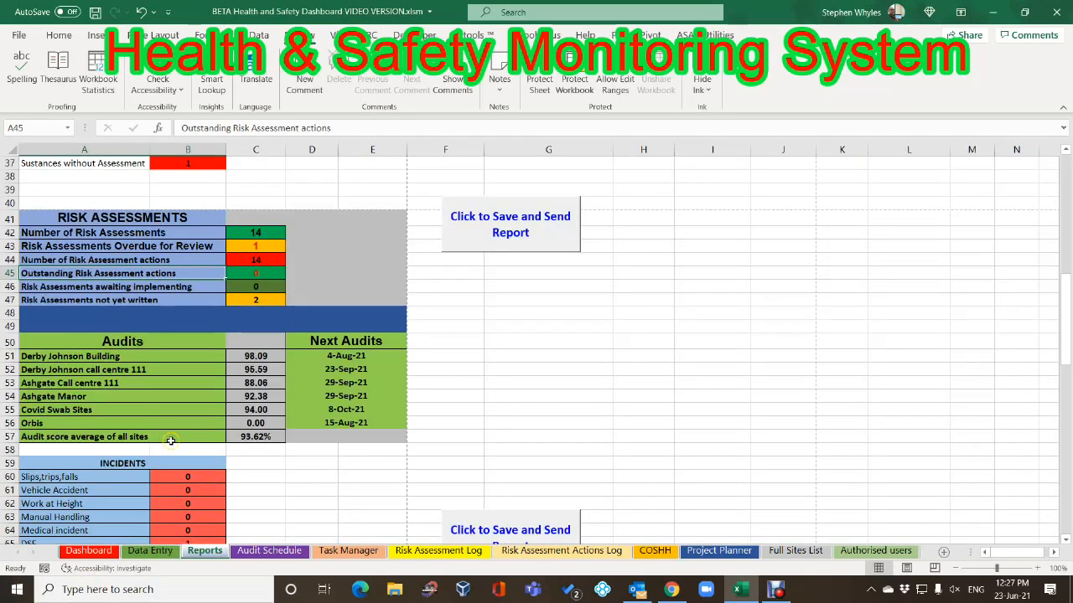
scroll(173, 437, "up", 11)
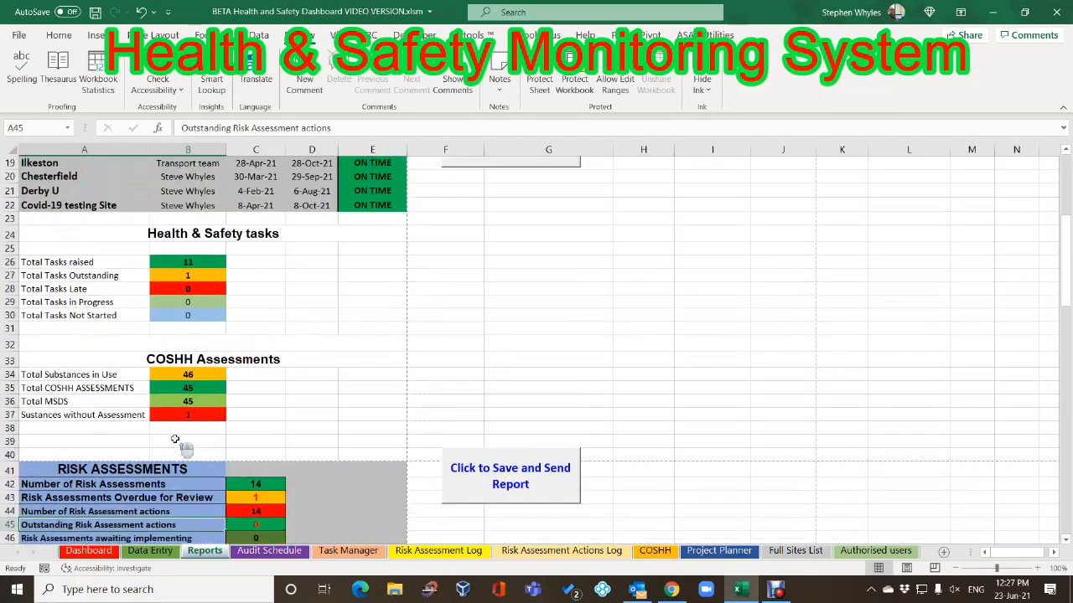
scroll(174, 437, "down", 20)
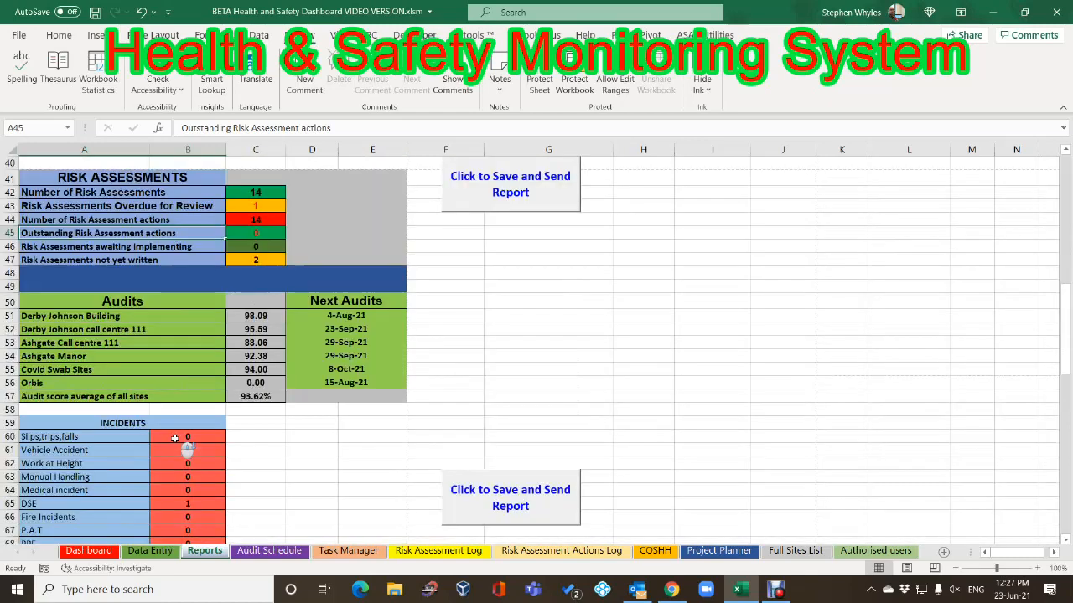
scroll(175, 439, "down", 7)
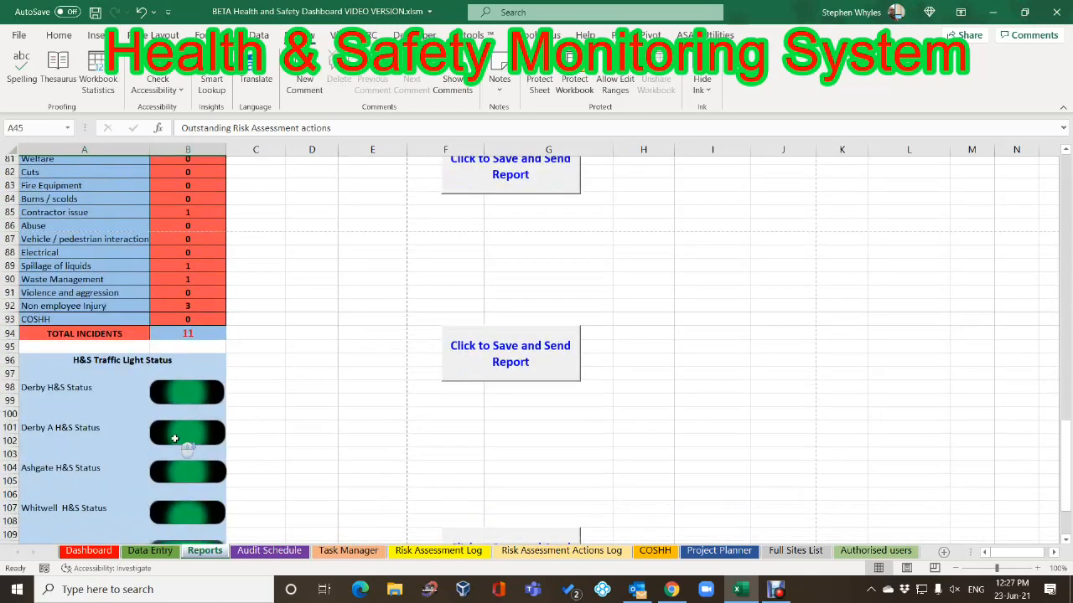
scroll(175, 439, "up", 4)
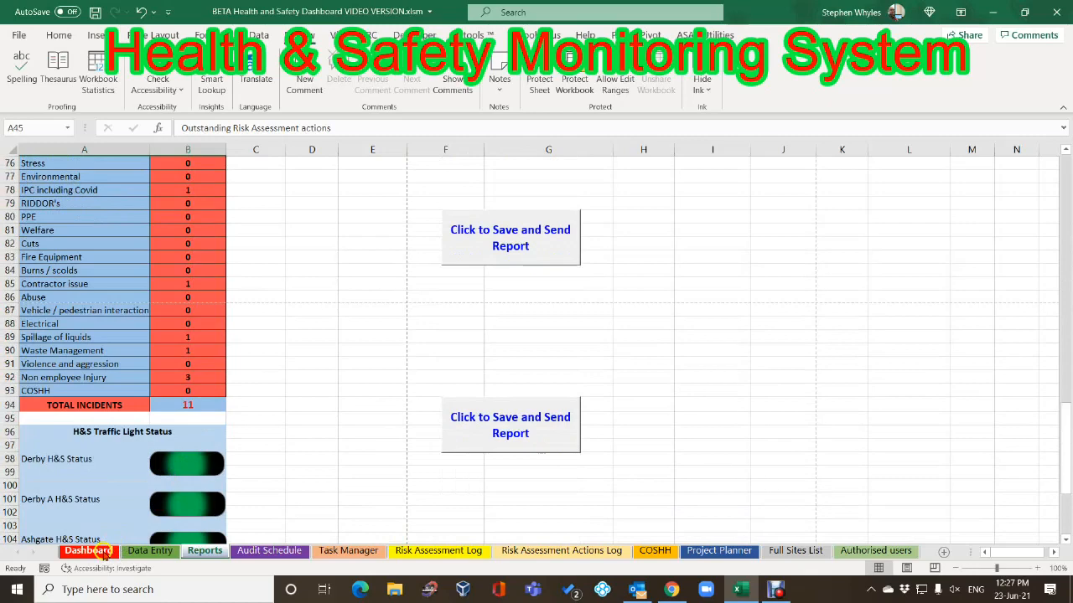
Look over the Dashboard's division safety status, Unsafe Acts, COSHH Assessments and Risk Assessments charts
left_click(88, 551)
scroll(383, 470, "down", 3)
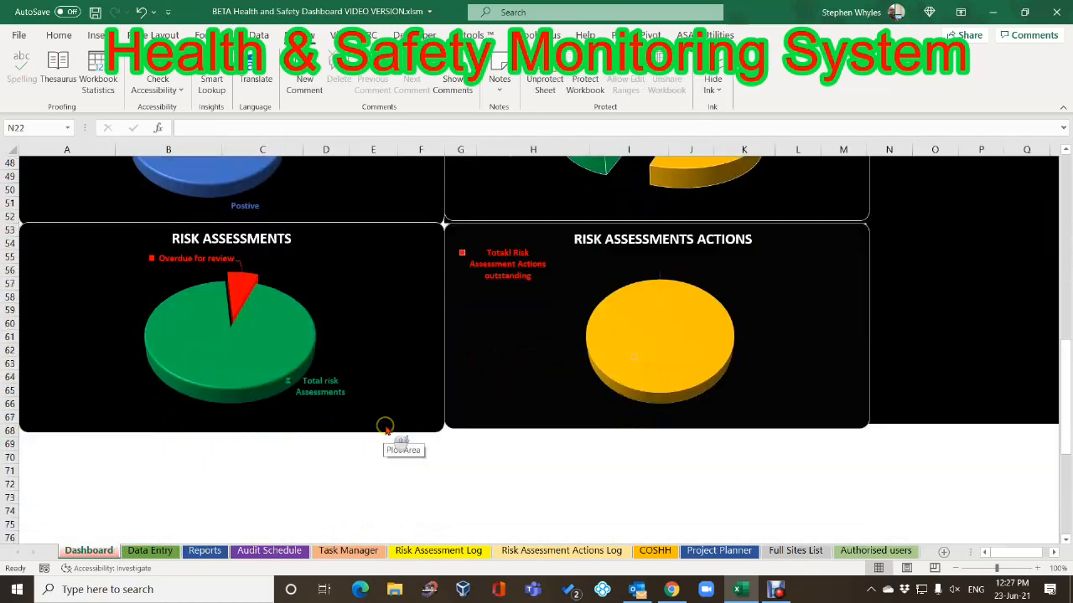
scroll(410, 445, "up", 4)
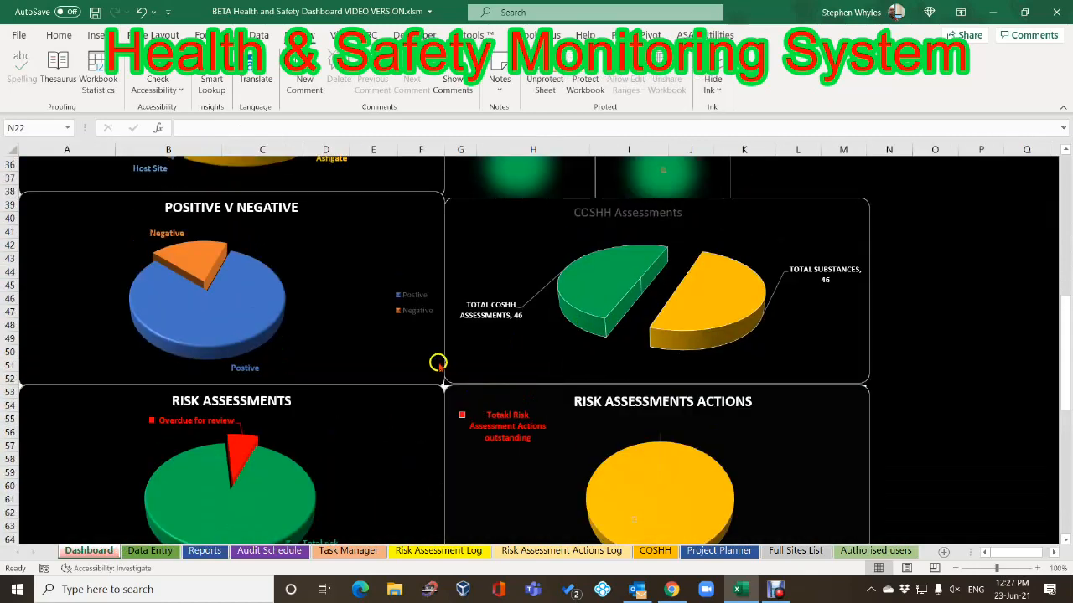
scroll(395, 448, "down", 3)
scroll(396, 385, "up", 4)
scroll(353, 388, "up", 6)
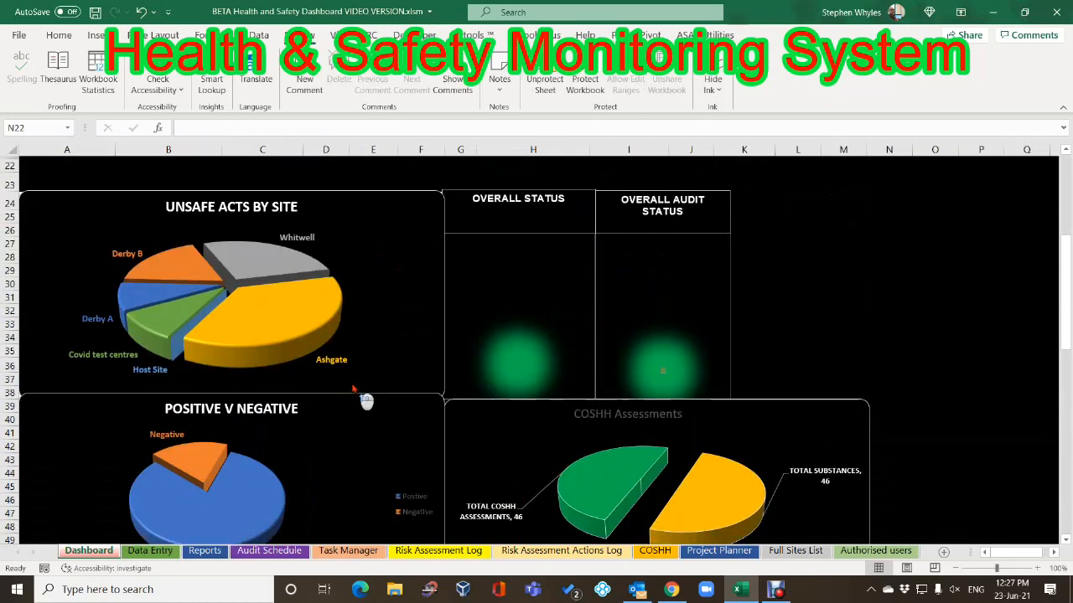
scroll(353, 388, "up", 5)
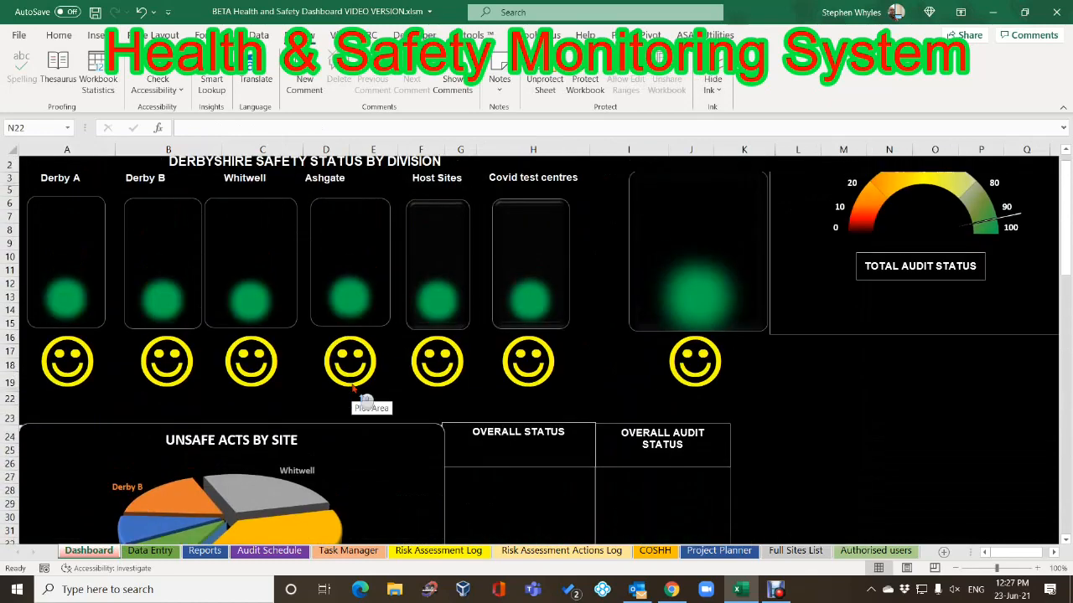
scroll(352, 388, "down", 9)
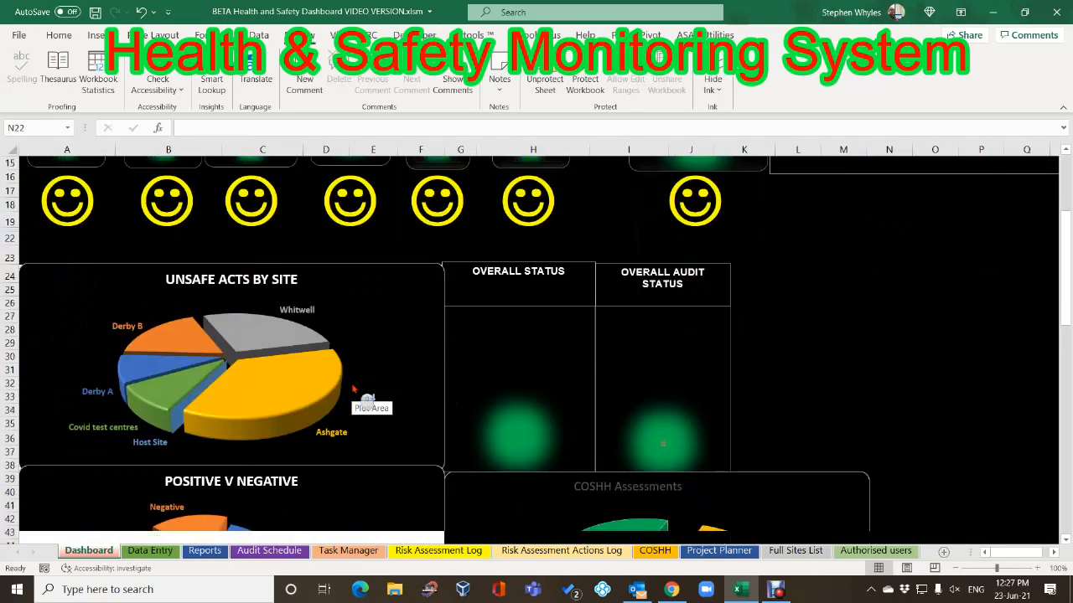
scroll(353, 388, "down", 4)
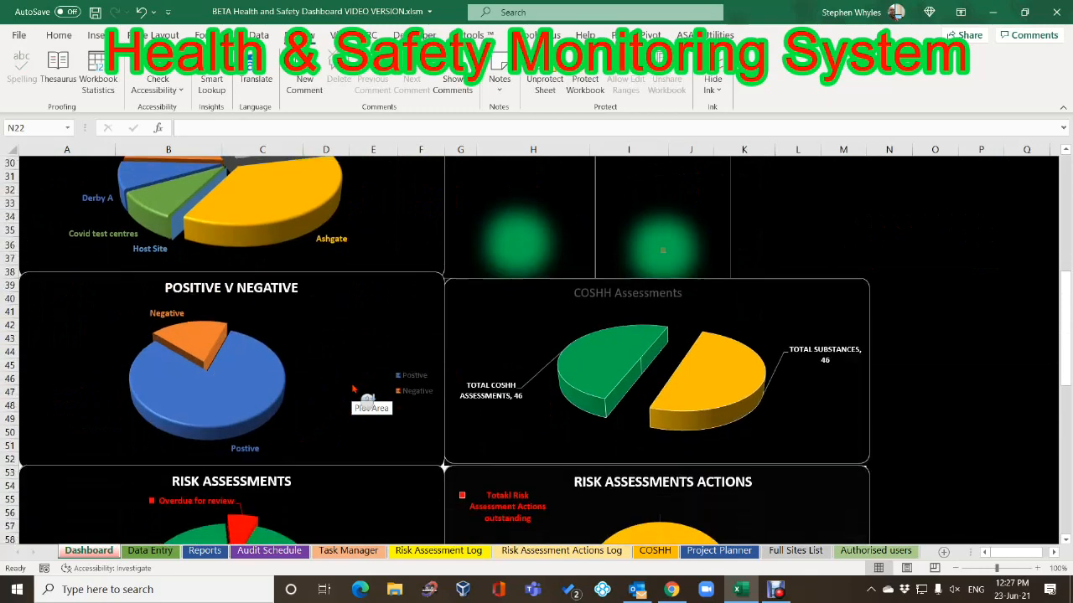
scroll(353, 388, "down", 1)
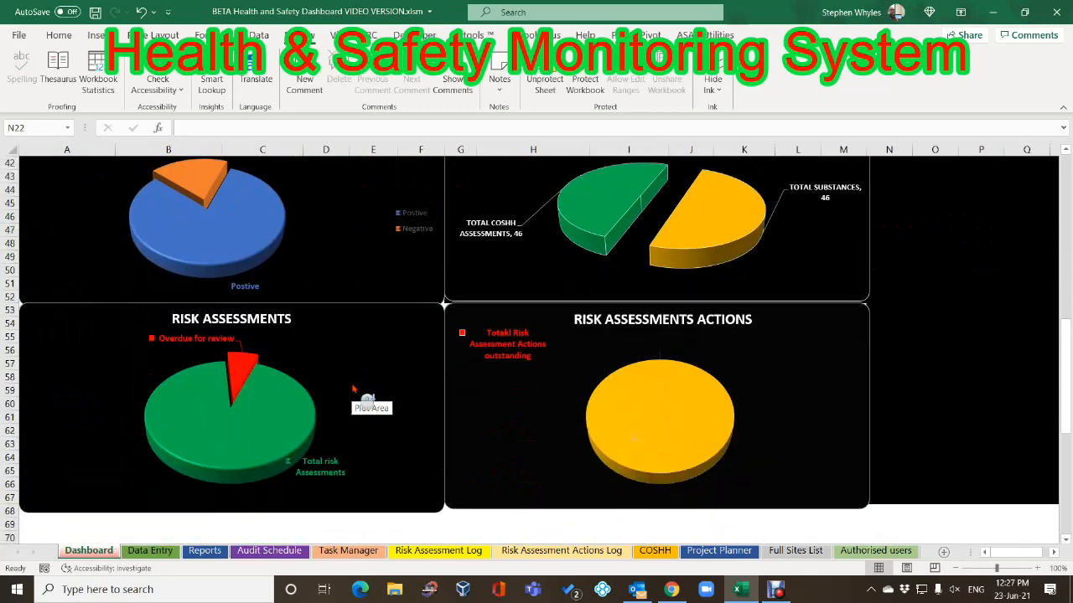
Return to the COSHH register and set the Greyland Hygeine Lotion Soap's Date Reviewed to 06/06/20
left_click(656, 551)
left_click(469, 305)
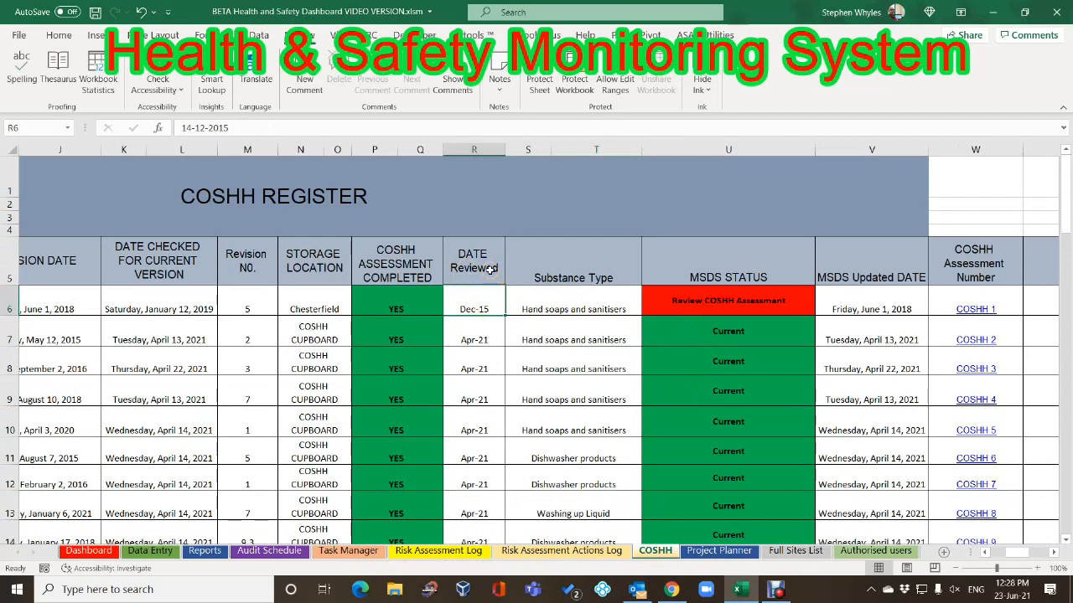
type("06")
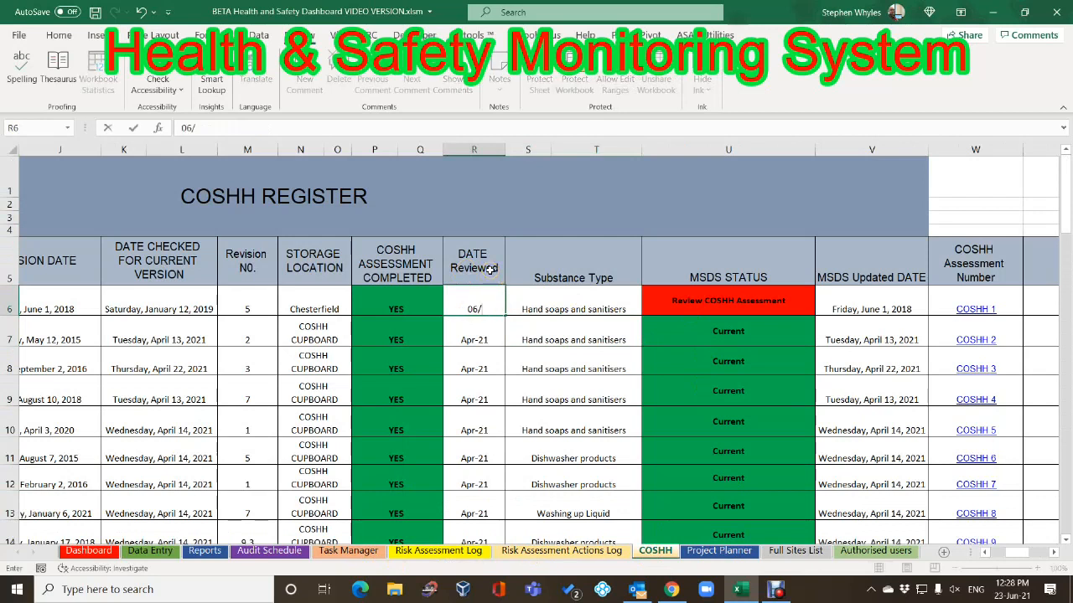
type("/06/20")
key("Tab")
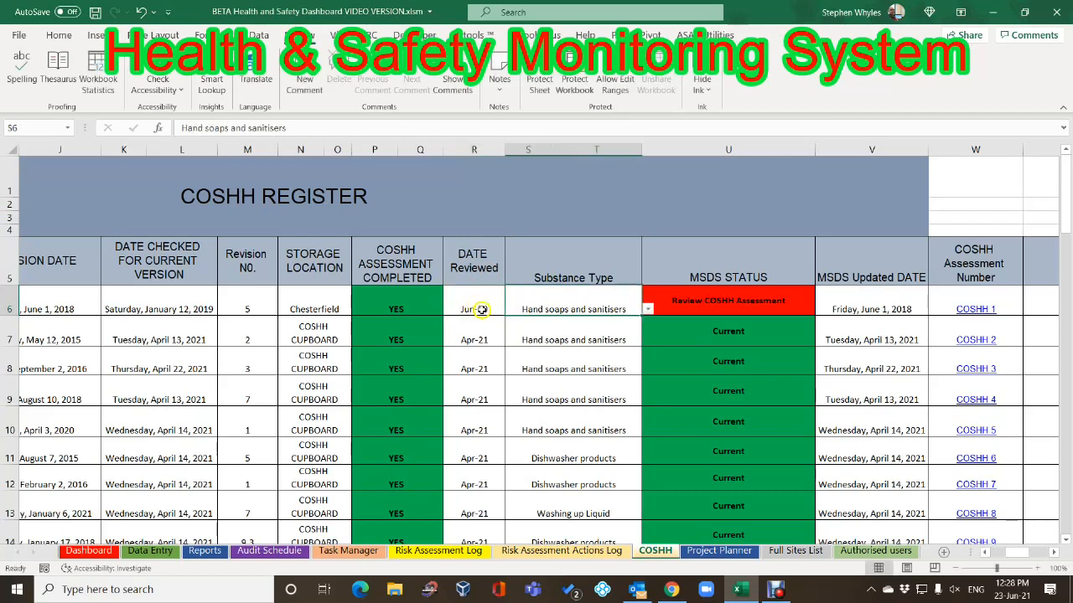
Set the Greyland Hygeine Lotion Soap's Date Reviewed to 06/06/21
left_click(480, 306)
type("06")
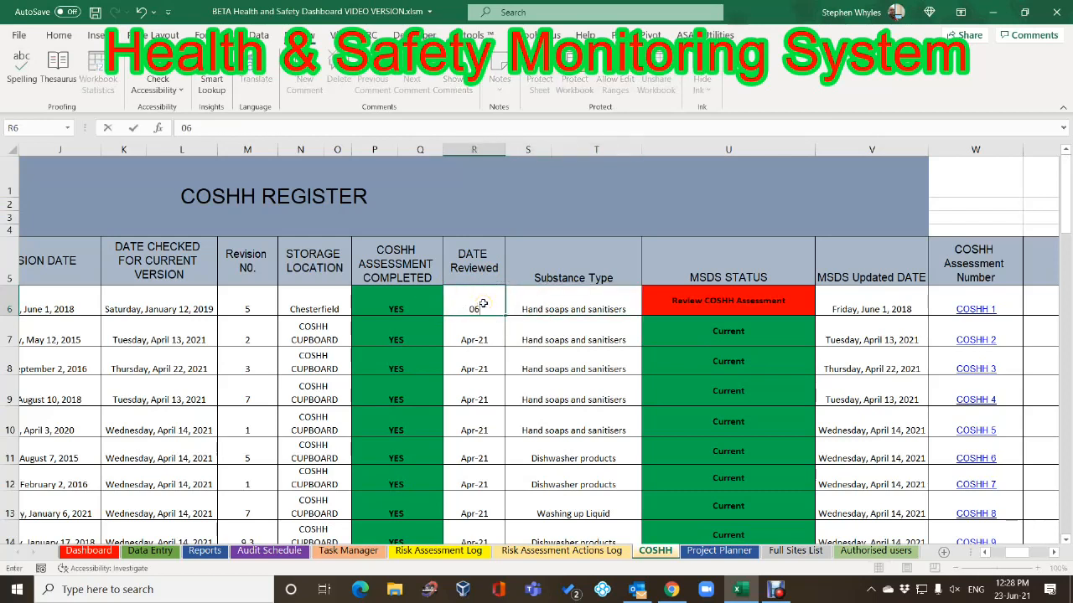
type("/06/21")
key("Tab")
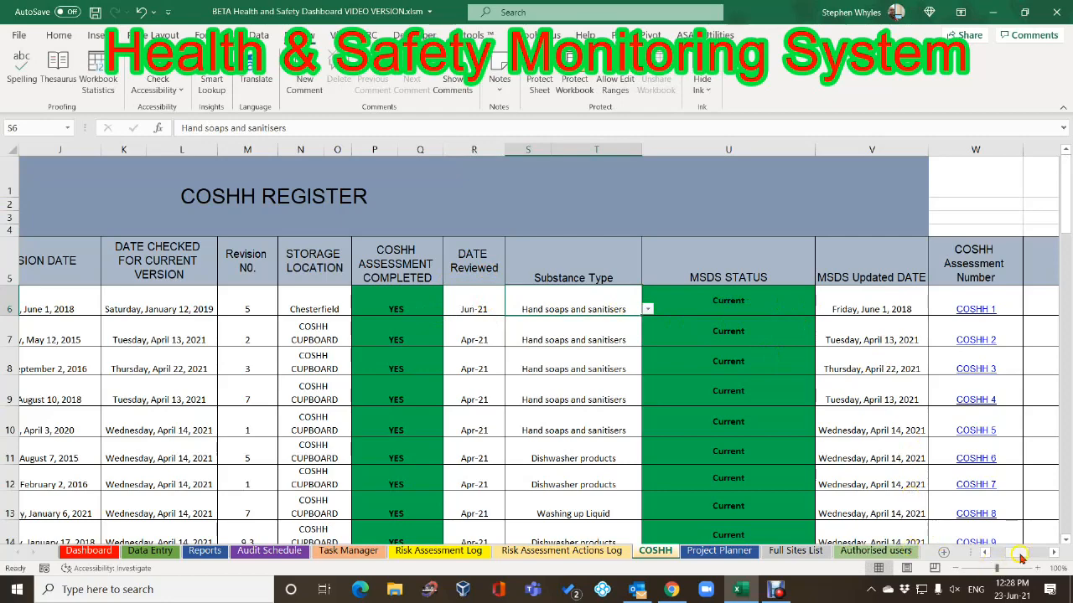
Review the register's COSHH Assessment Number, Sites Substance Used at and Comments columns, and return to the first columns
left_click_drag(1020, 559, 1030, 555)
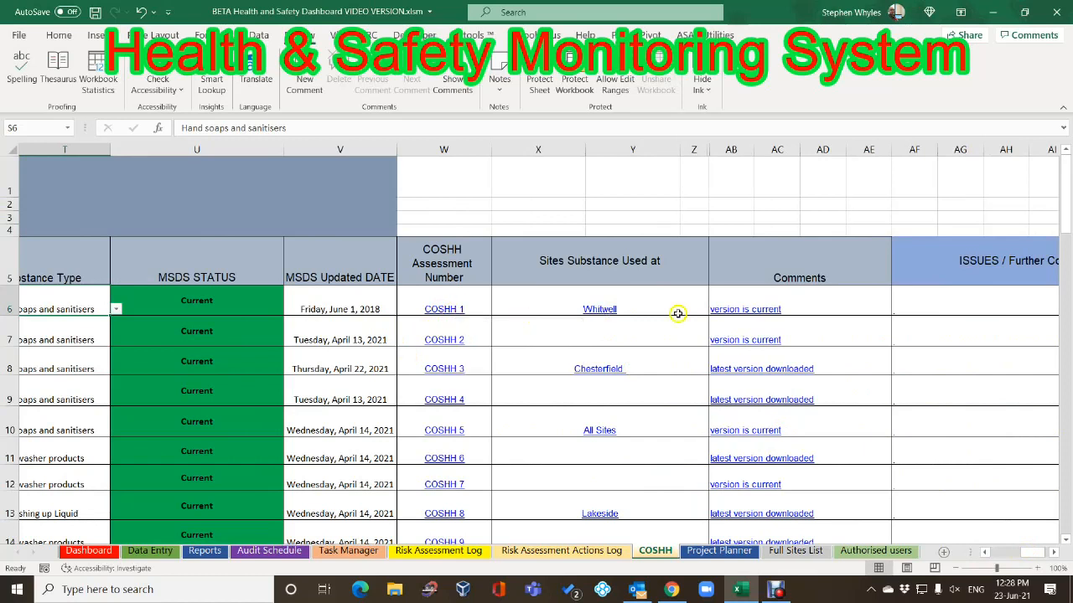
left_click(758, 310)
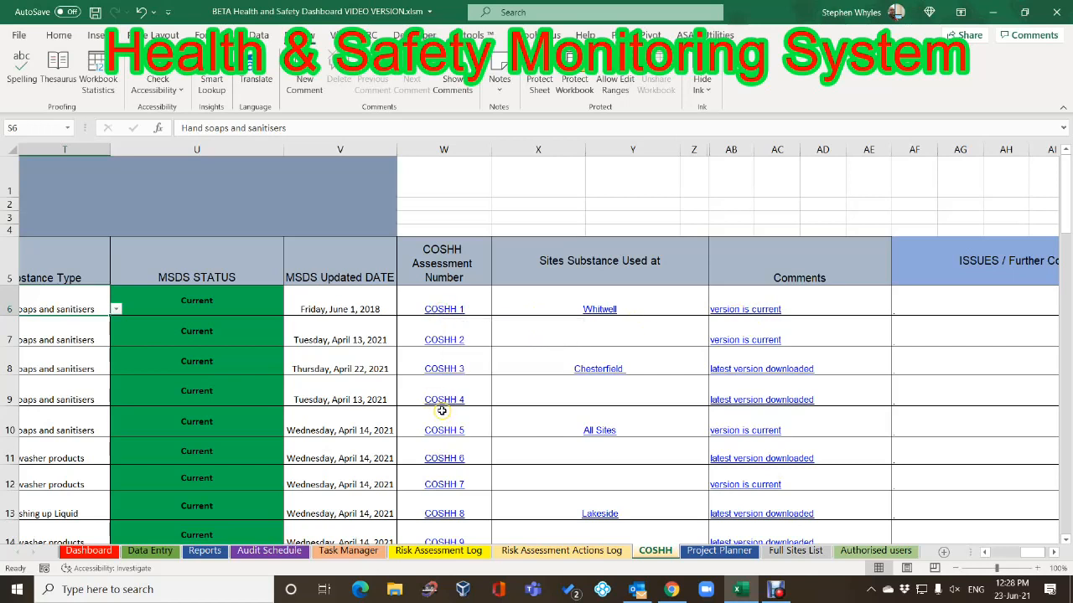
left_click(985, 555)
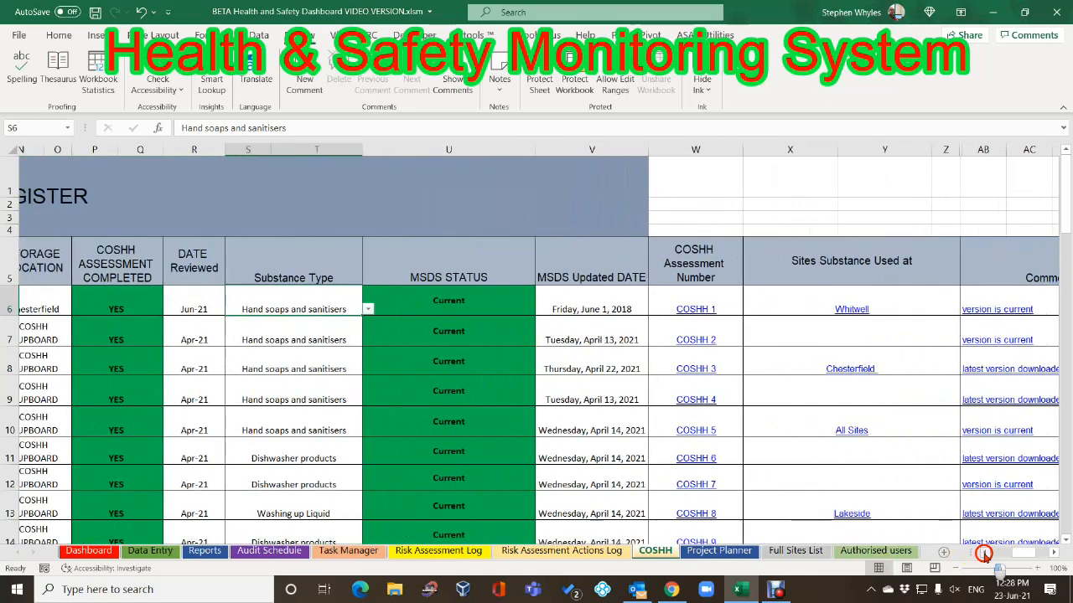
left_click_drag(985, 555, 985, 555)
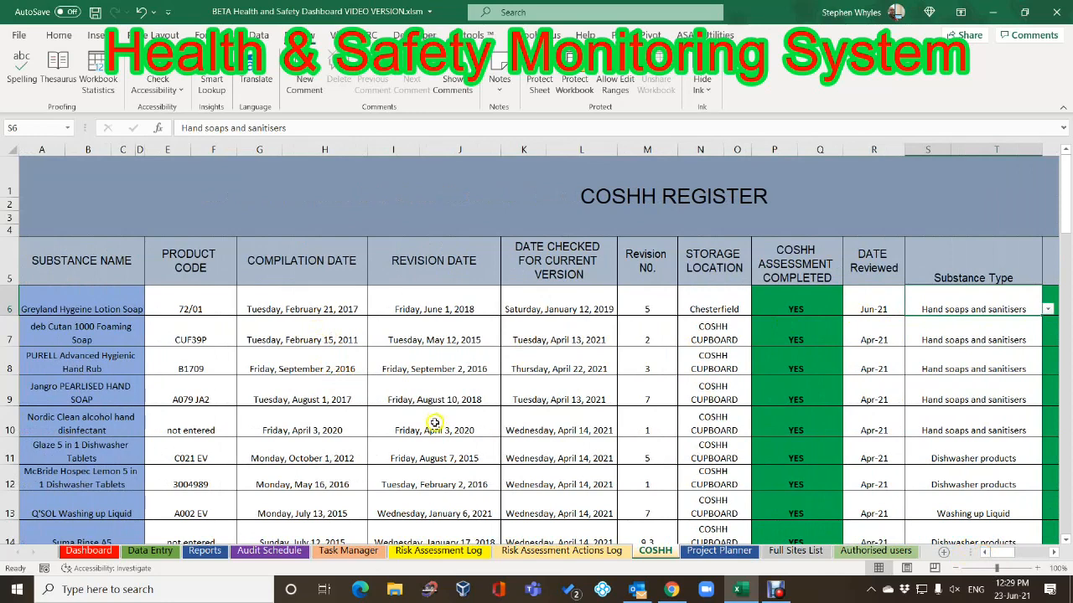
Examine the Project Planner's H&S Main Site Audits tasks and the Lead choices available for the Derby revamp task
left_click(714, 551)
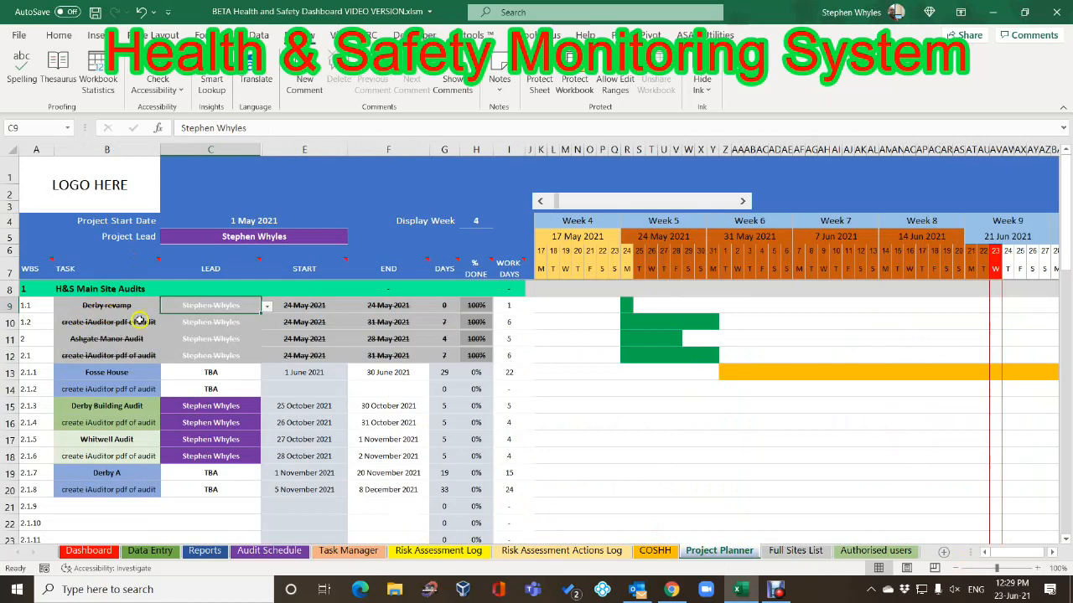
left_click(104, 310)
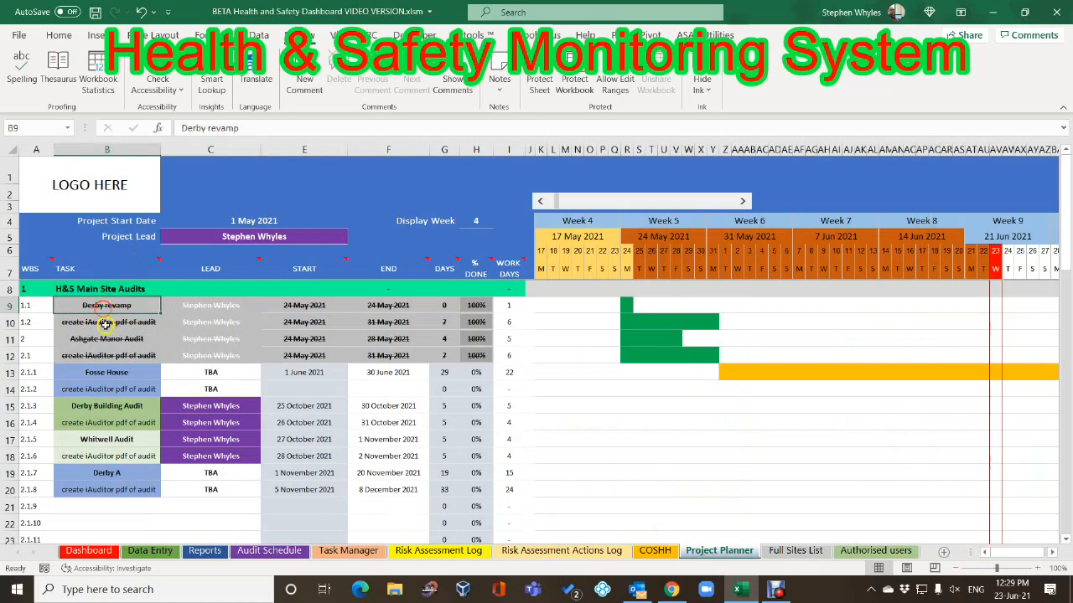
left_click(223, 307)
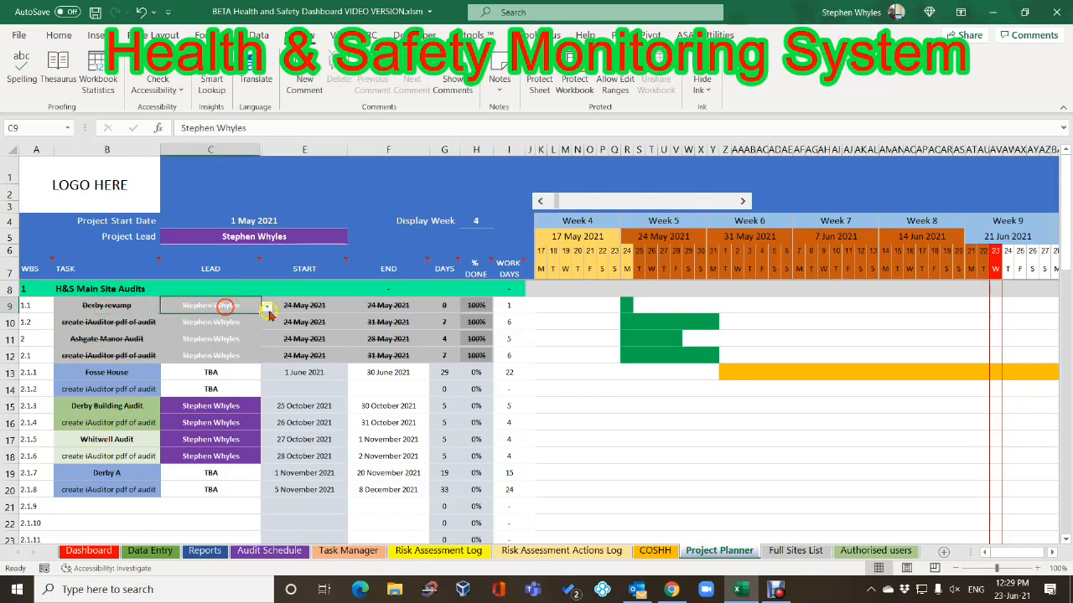
left_click(266, 307)
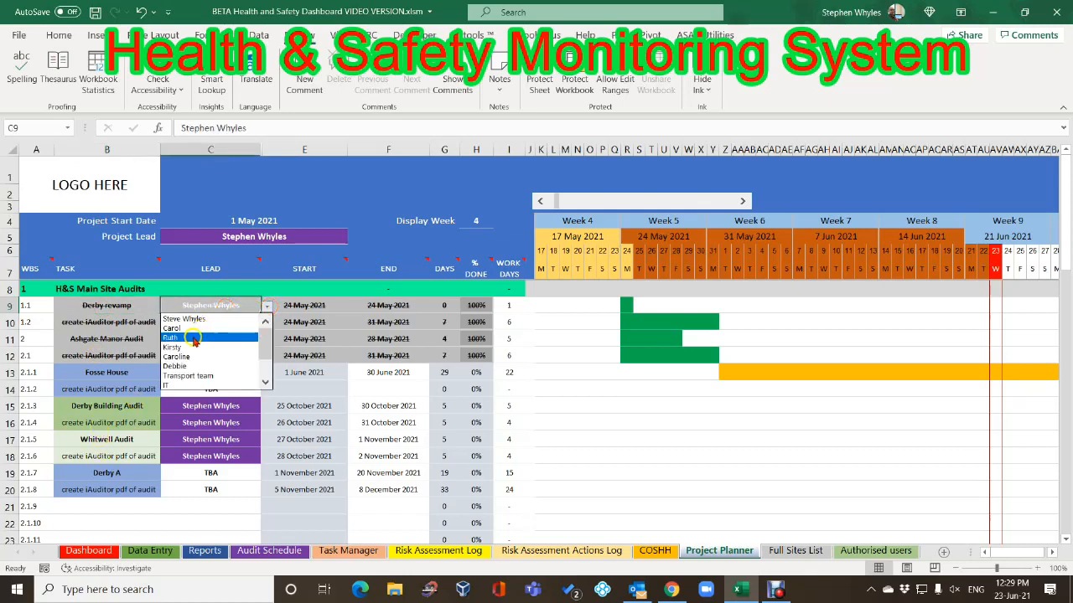
left_click(291, 372)
left_click(102, 308)
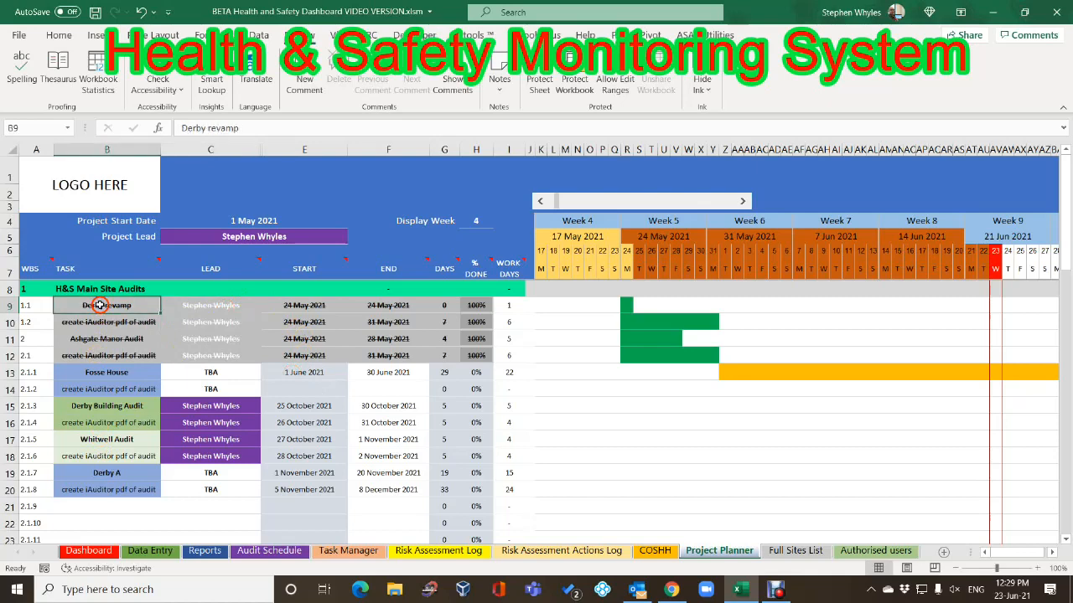
scroll(107, 483, "down", 1)
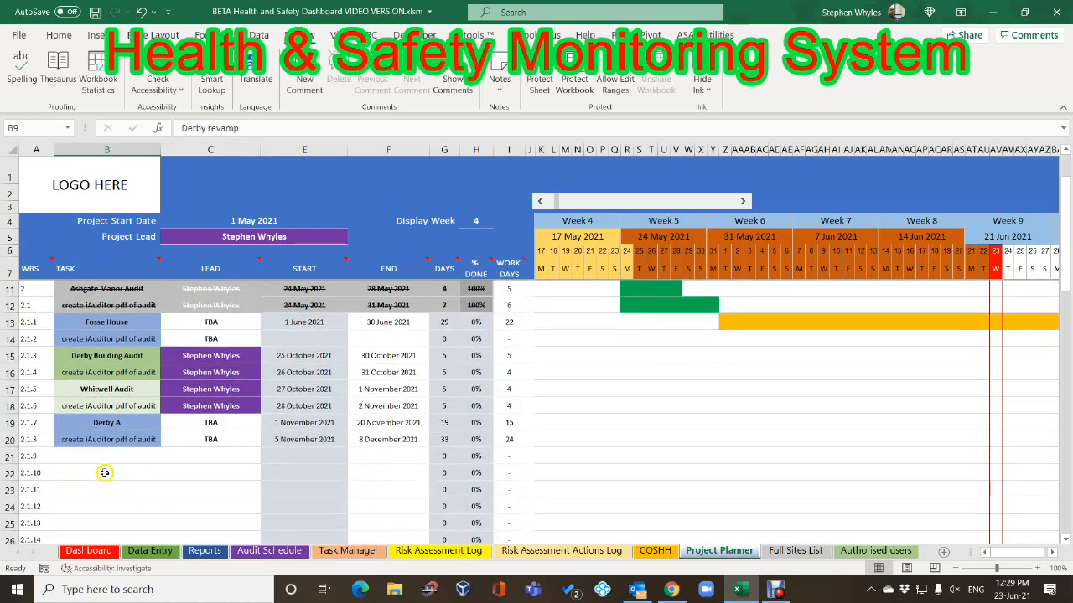
Add the task "install new milling machine" at WBS 2.1.9 and assign the first person in the Lead choices
left_click(89, 456)
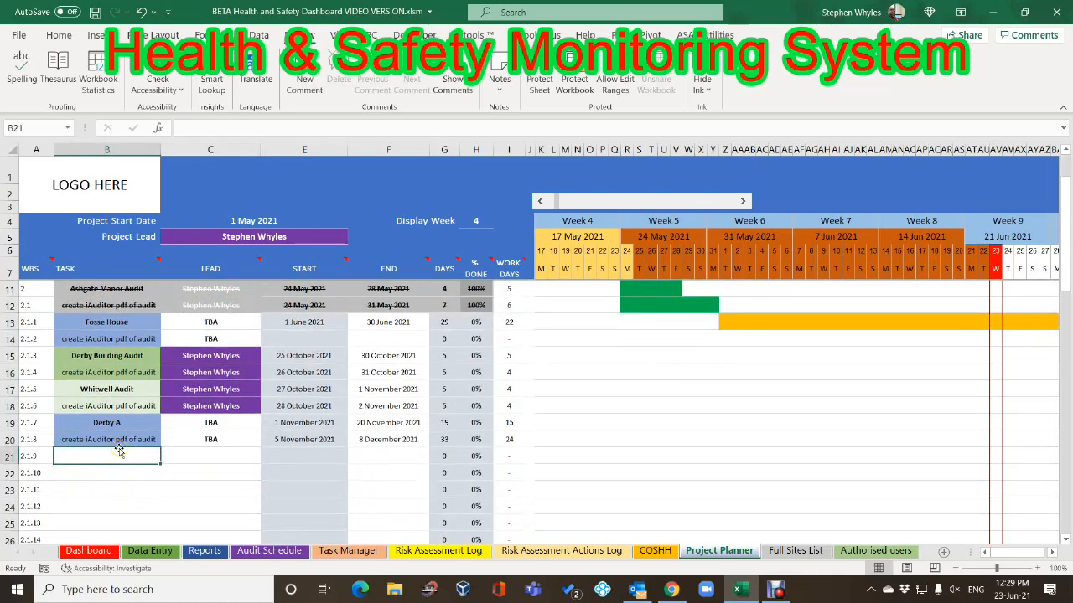
type("install new mil")
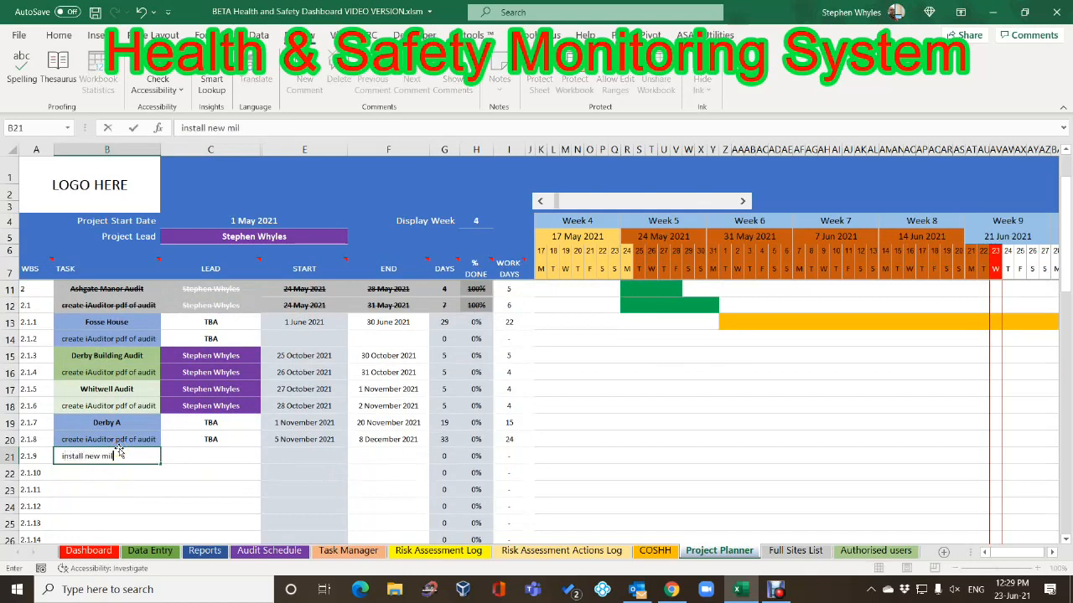
type("ling machine")
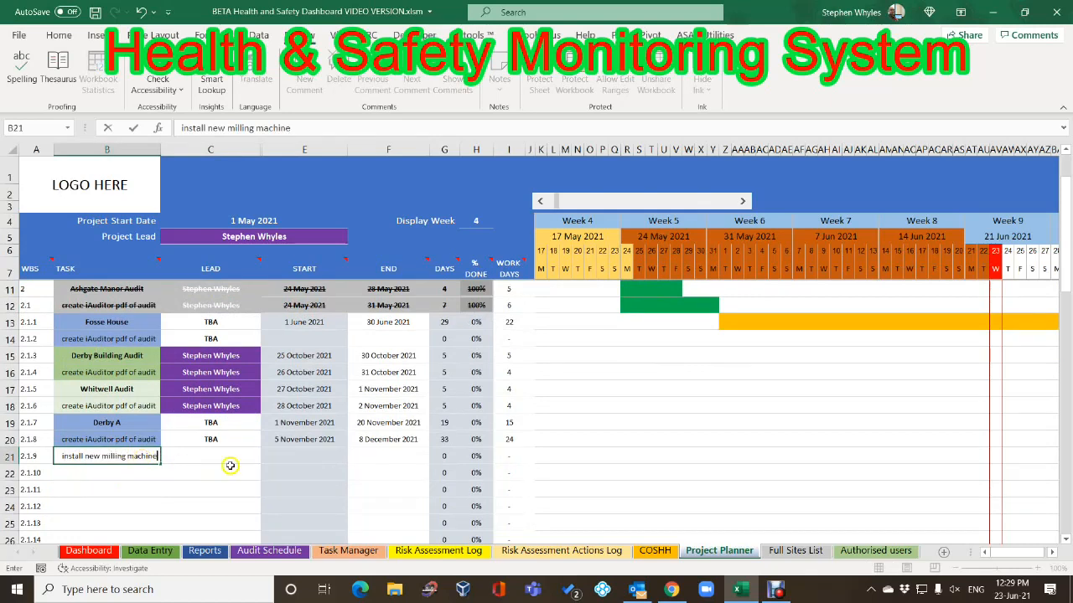
left_click(204, 456)
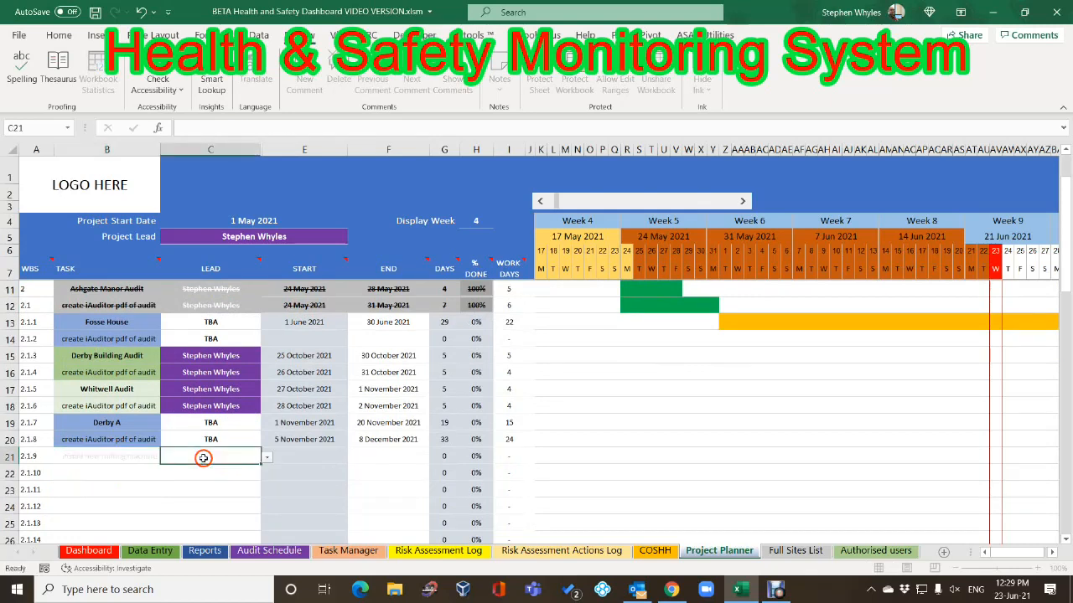
left_click(267, 457)
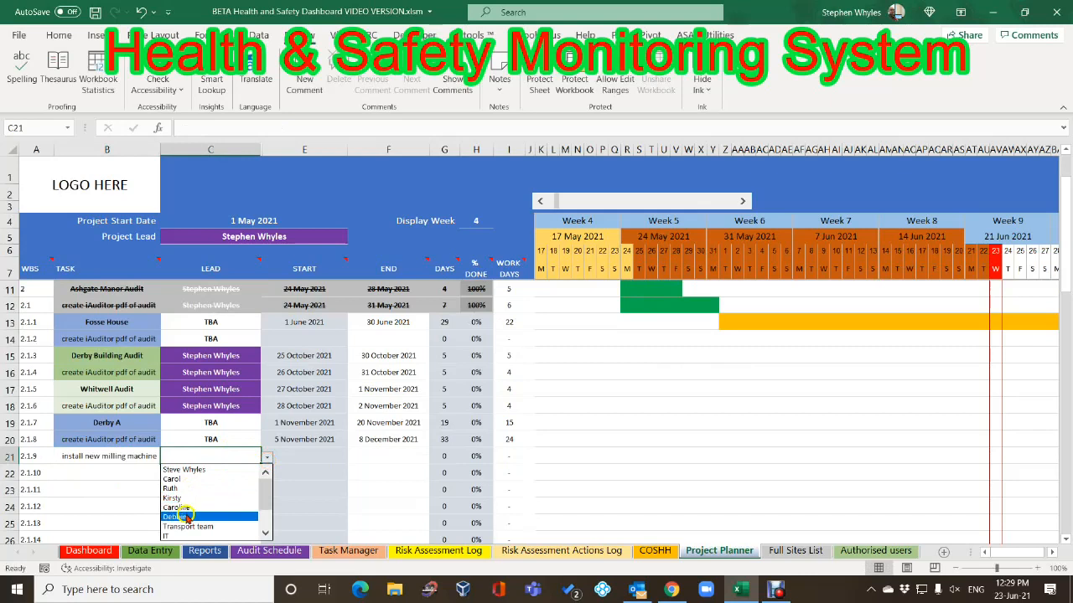
left_click(194, 469)
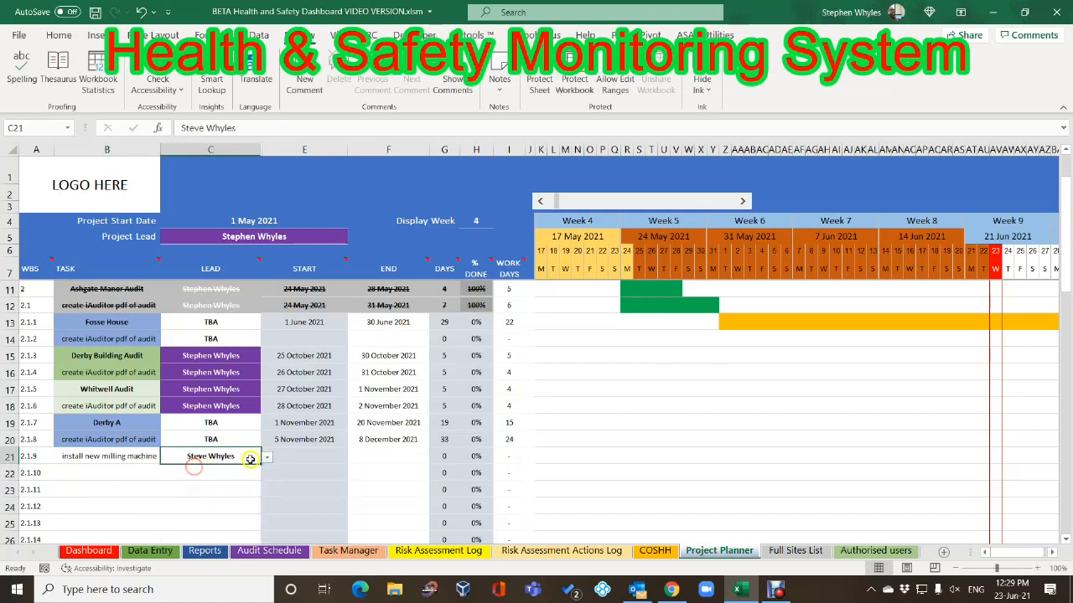
Set the milling machine task's Start date to 01/07 and its End date to 01/09
left_click(297, 456)
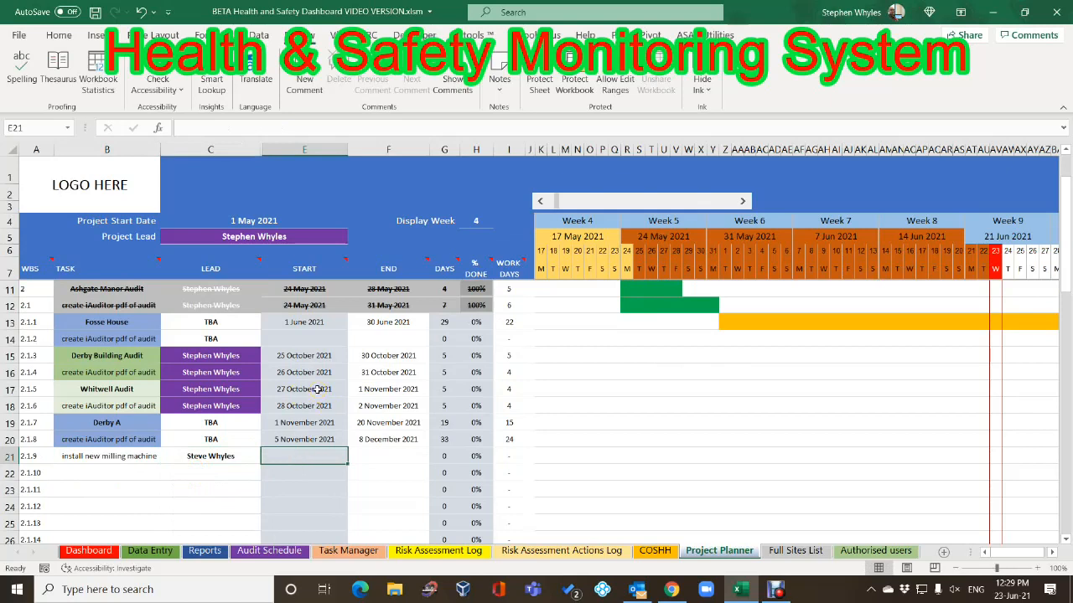
type("01/07")
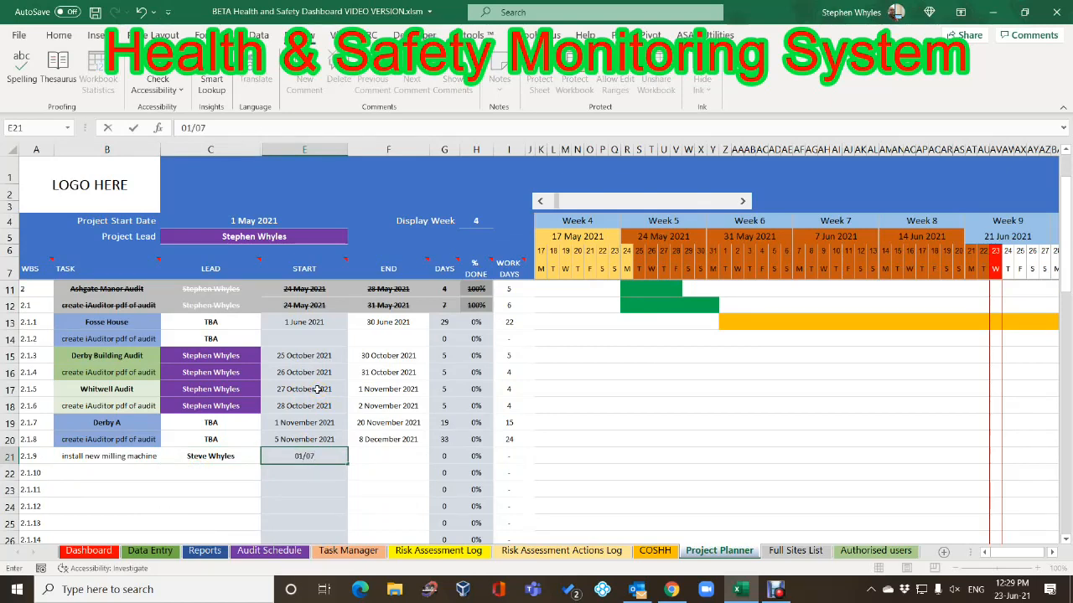
key("Tab")
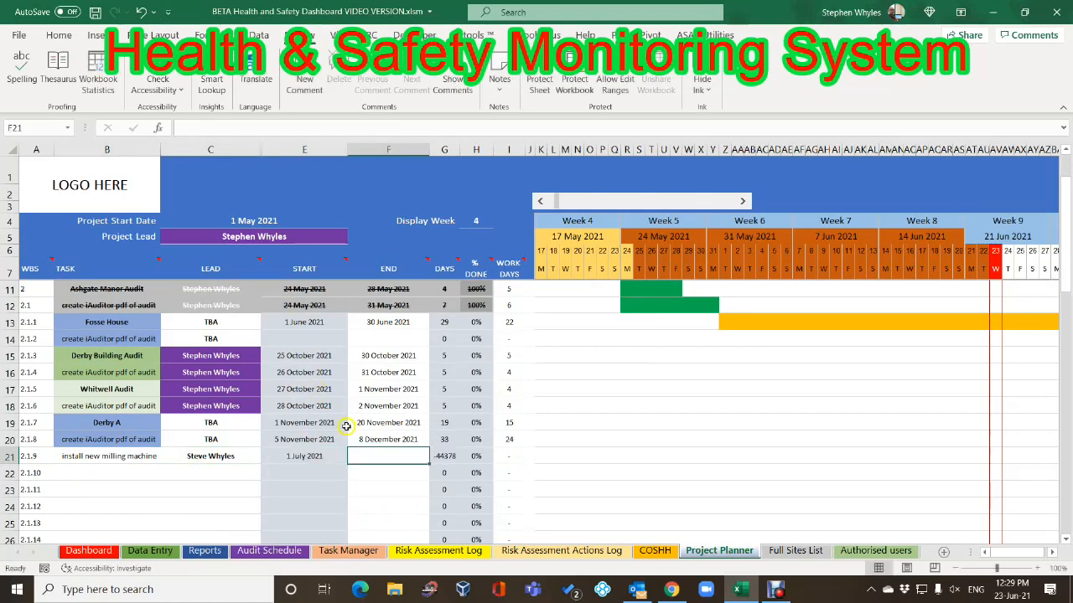
left_click(383, 456)
type("01/09")
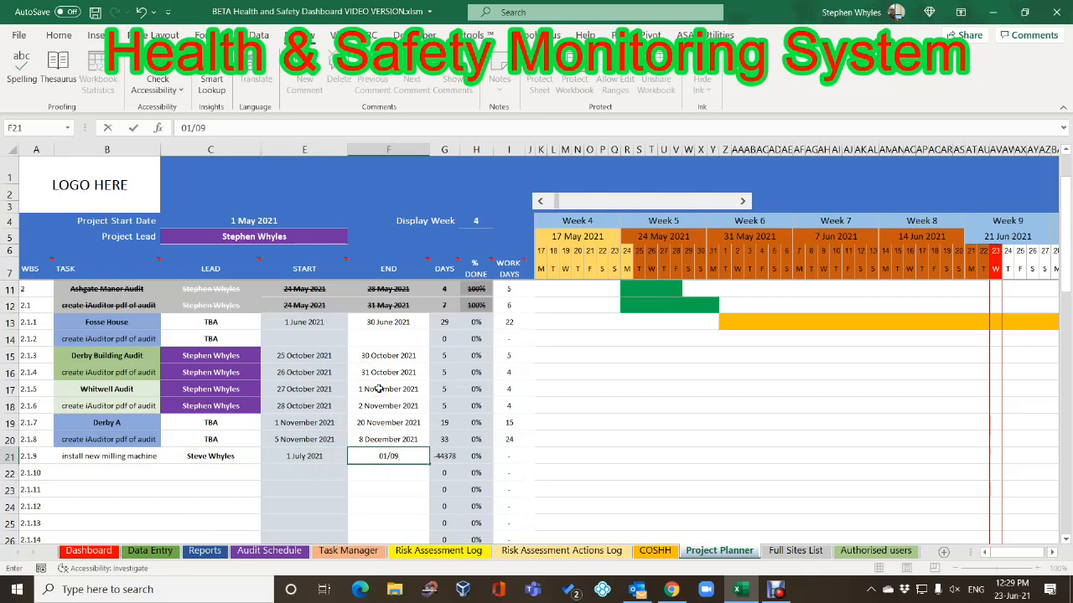
key("Return")
left_click(474, 457)
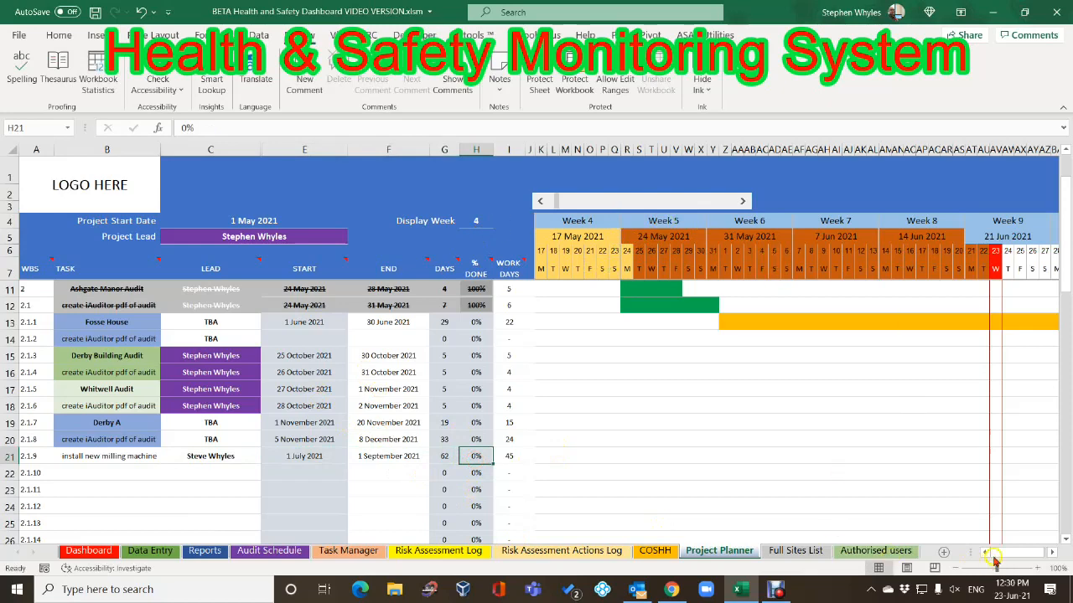
mouse_move(995, 560)
left_mouse_down()
mouse_move(1014, 551)
mouse_move(976, 559)
left_mouse_up()
Set the milling machine task's Start date to 01/01/19 and its End date to 30/06
left_click(304, 457)
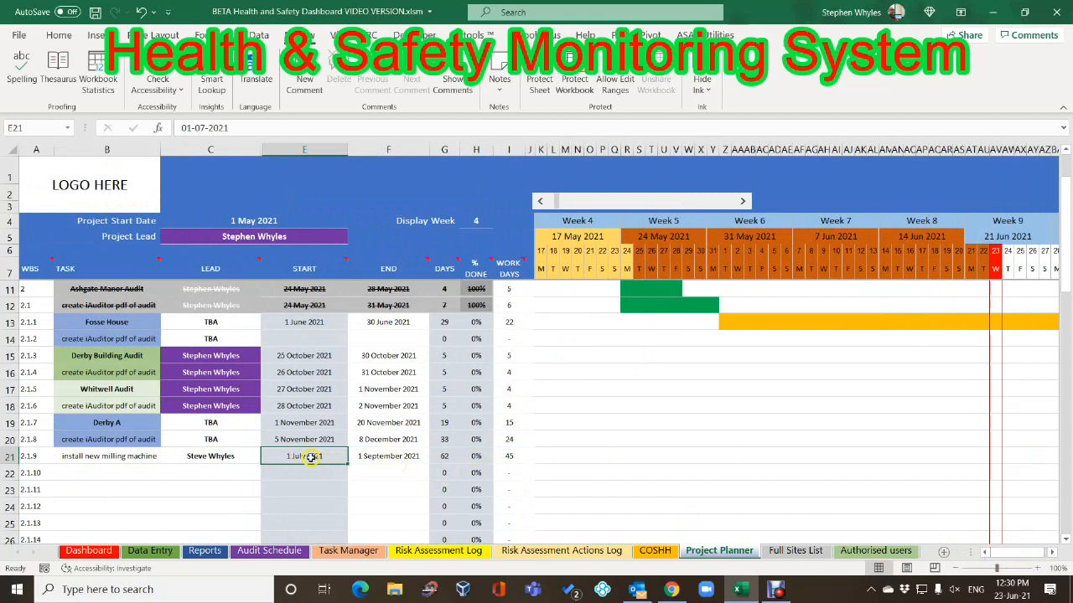
type("01/01/19")
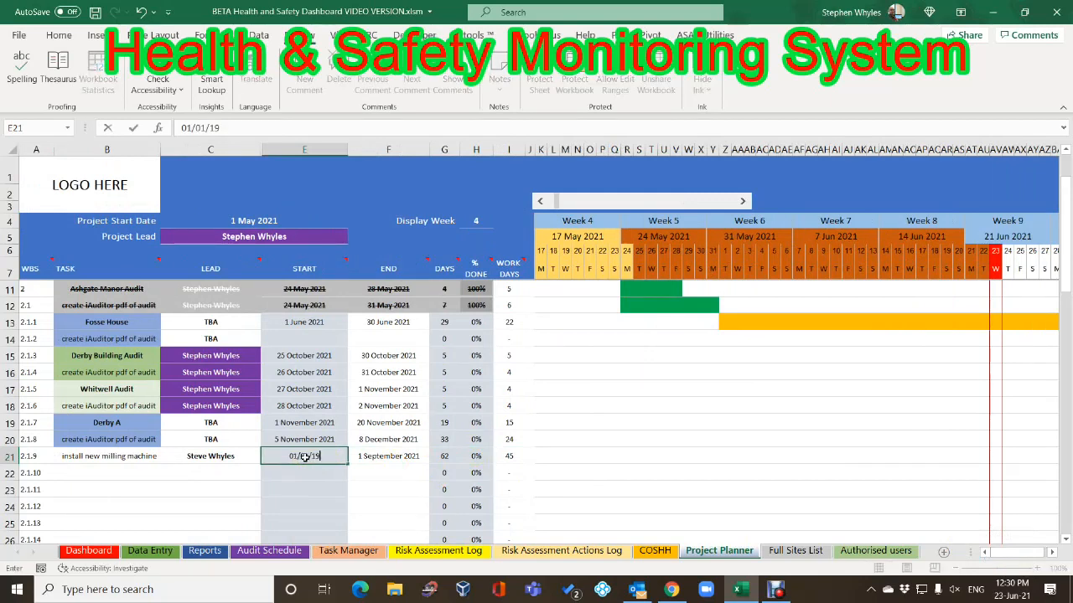
key("Tab")
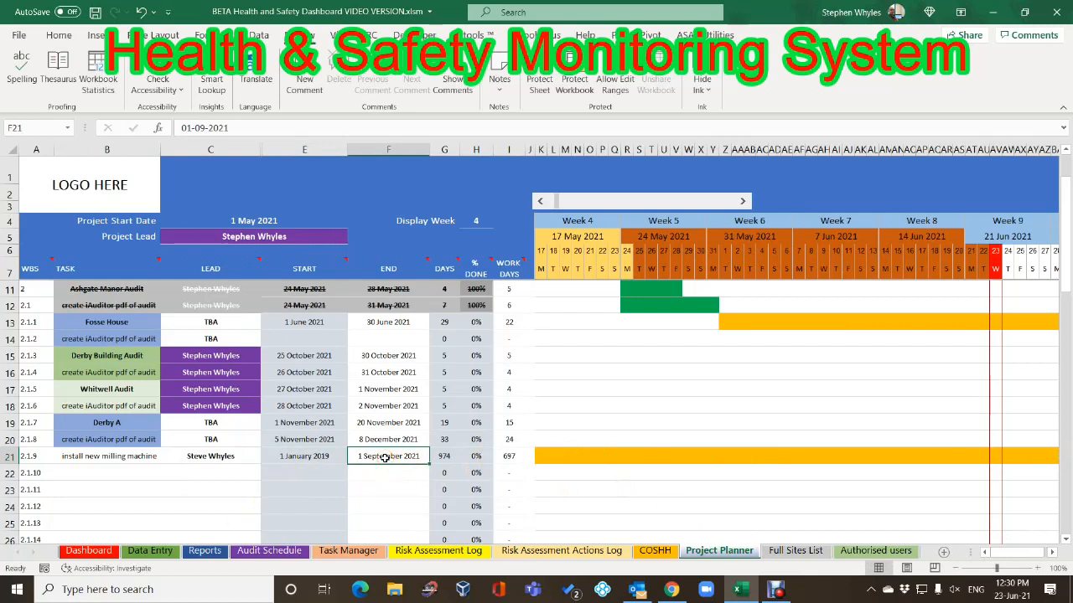
type("30/0")
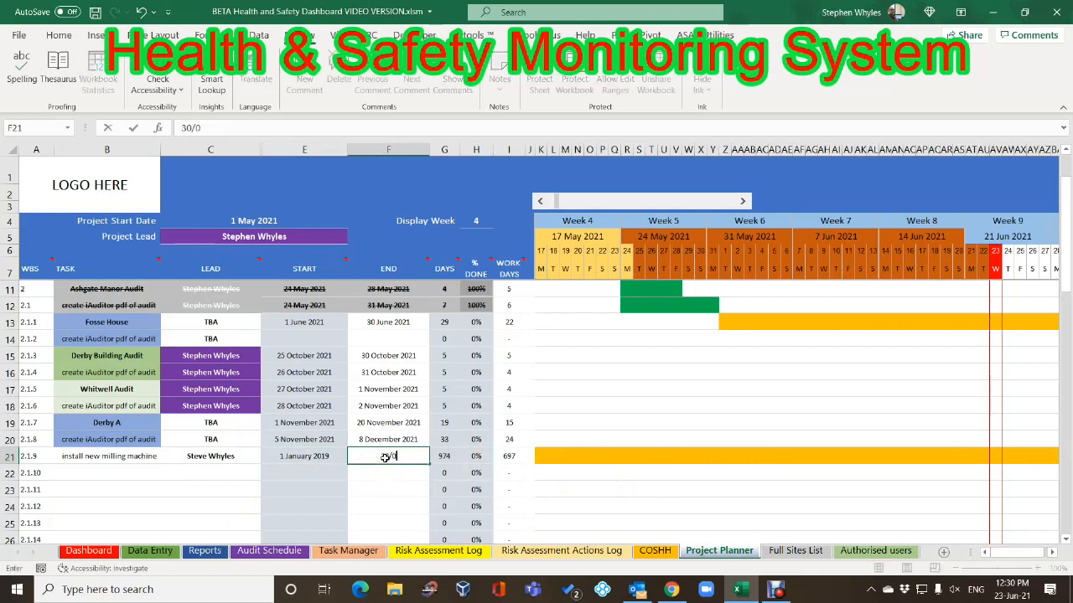
type("6")
key("Tab")
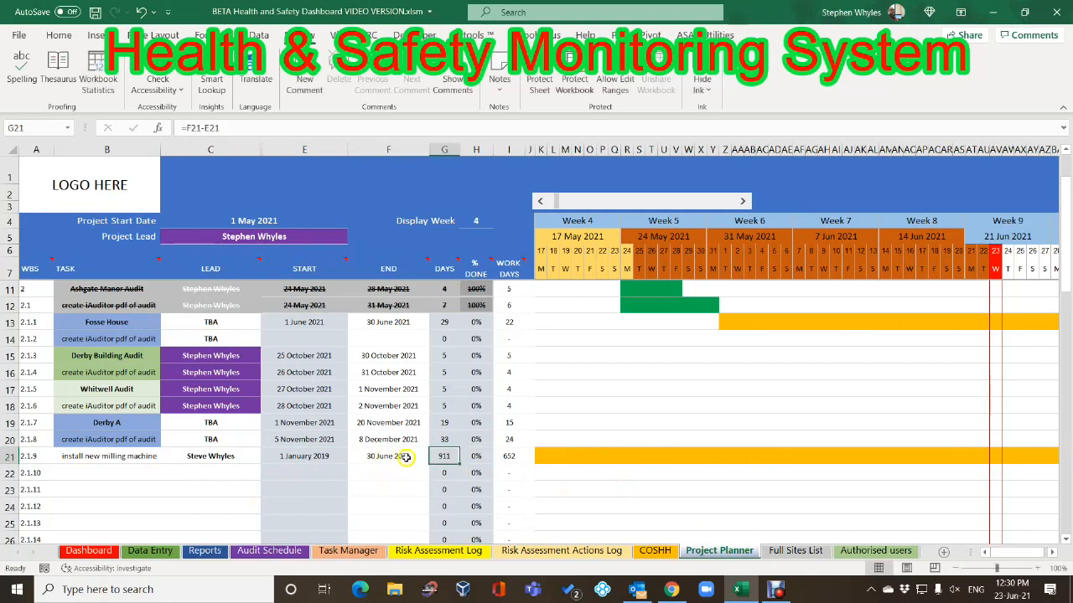
left_click(395, 458)
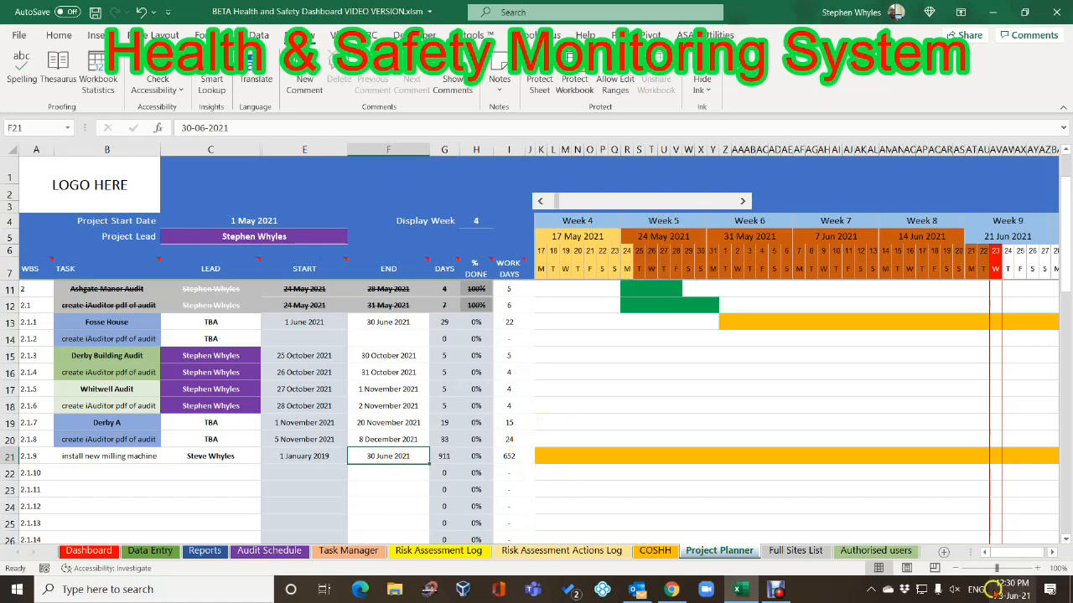
mouse_move(1008, 554)
left_mouse_down()
mouse_move(1022, 553)
mouse_move(995, 553)
left_mouse_up()
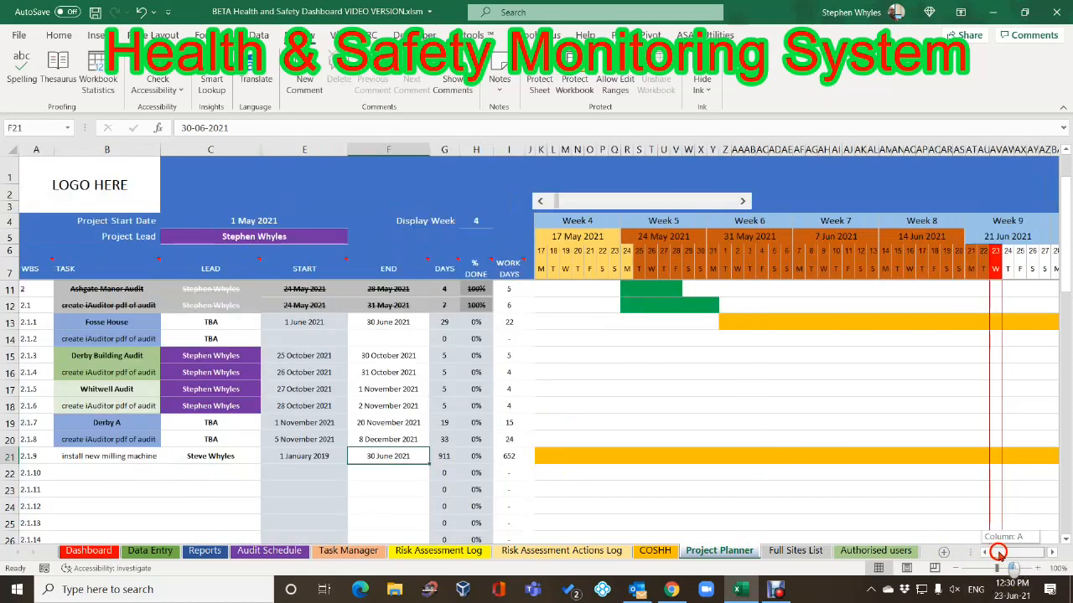
Set the milling machine task's % Done to 20%, and raise it to 60%
left_click(482, 455)
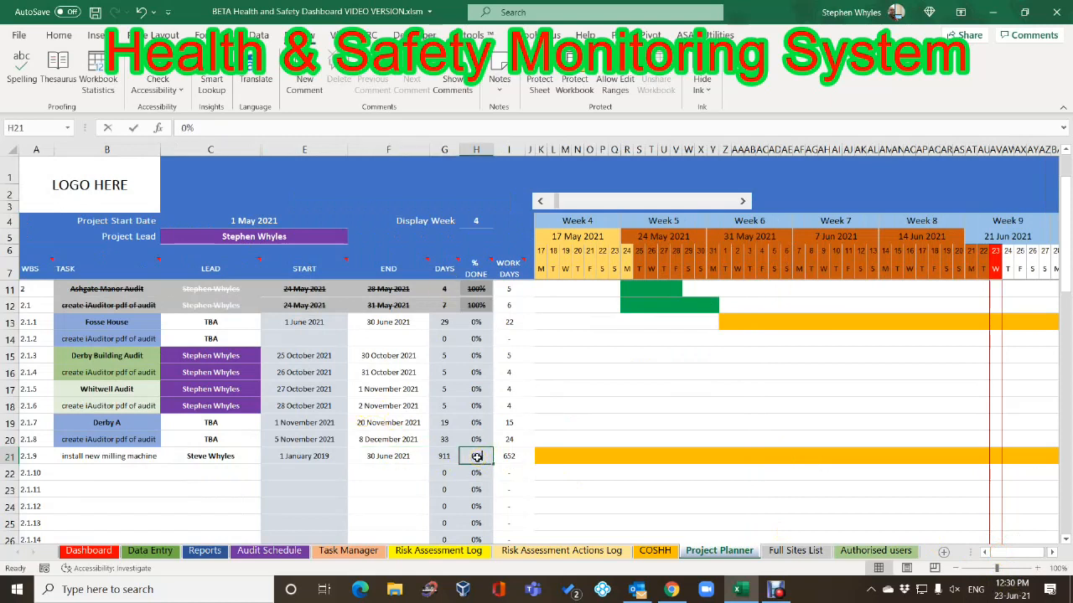
type("20")
left_click(542, 488)
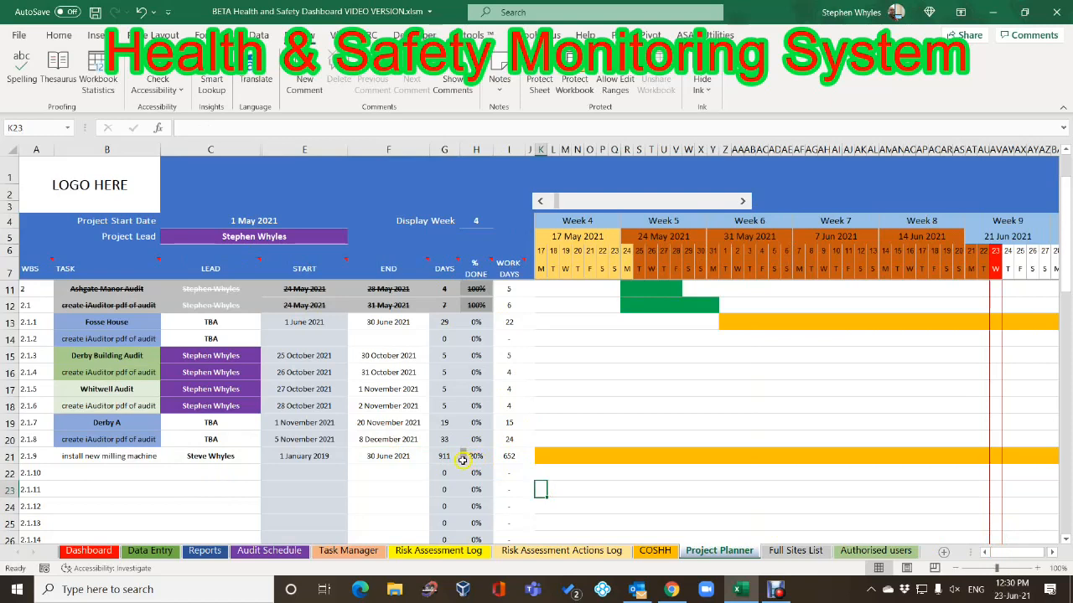
left_click(476, 457)
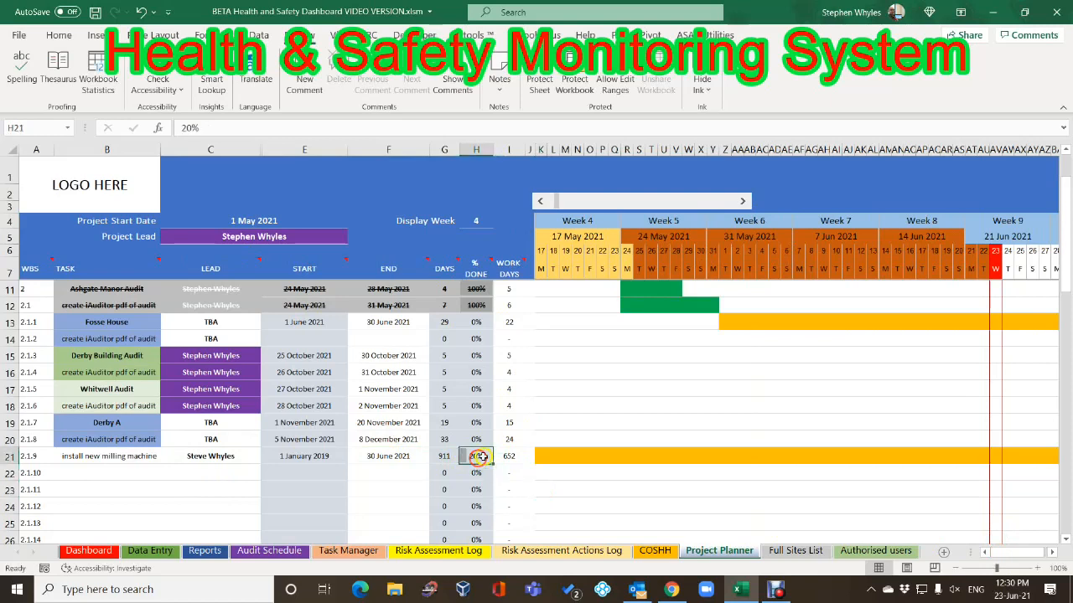
type("60")
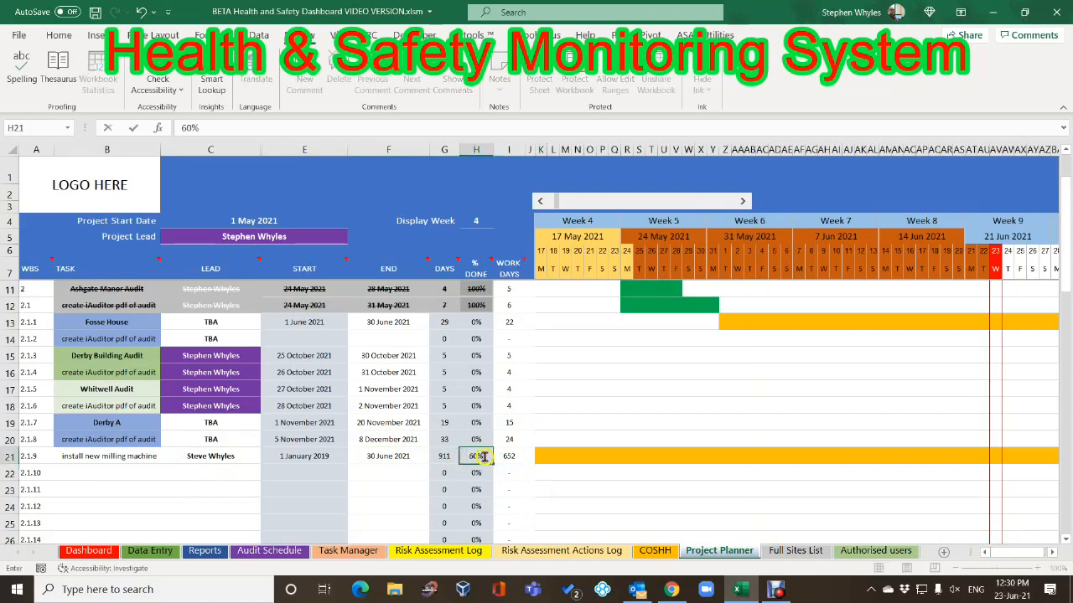
left_click(450, 504)
Mark the milling machine task complete by setting its % Done to 100%
left_click(478, 455)
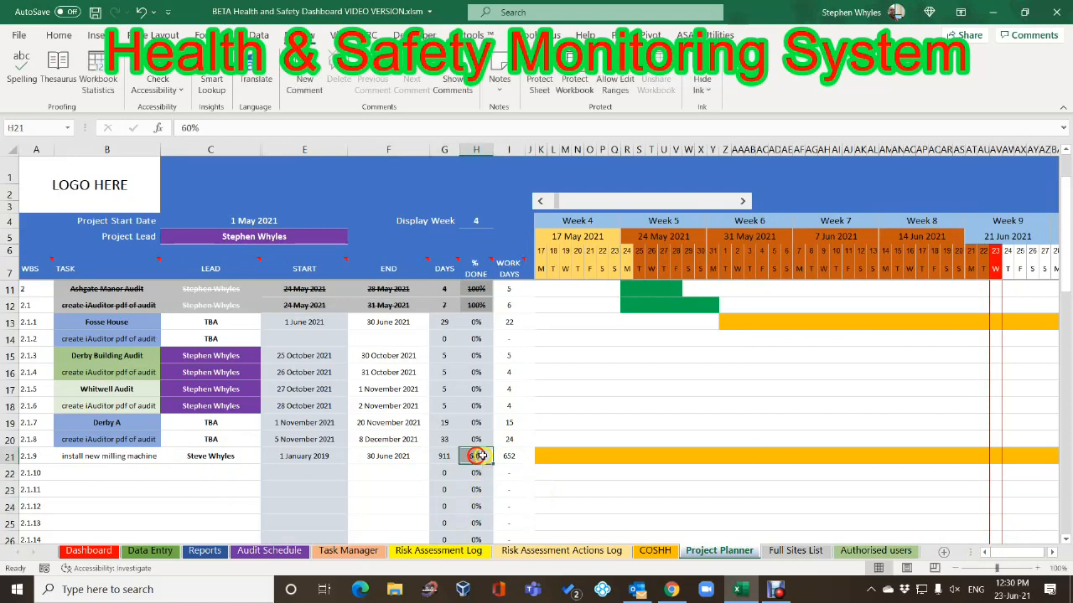
type("10")
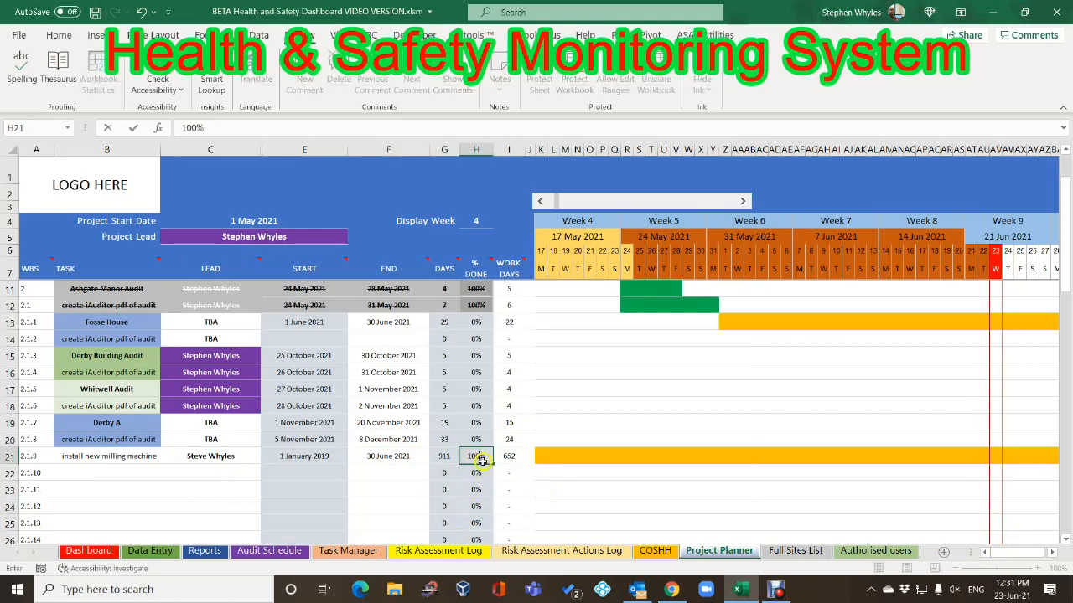
left_click(475, 488)
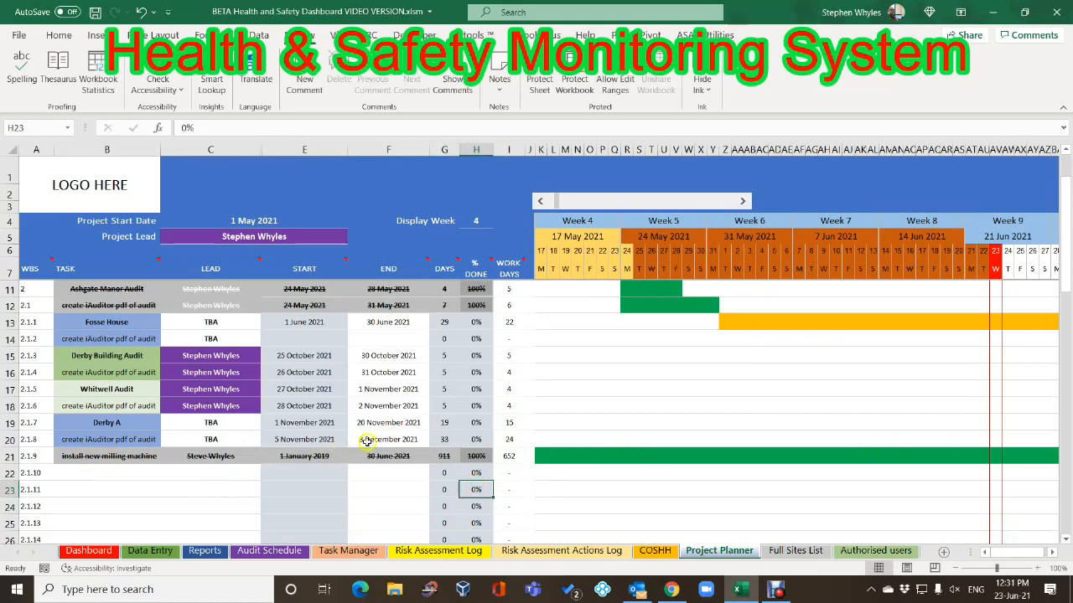
View the Full Sites List sheet and the Authorised users sheet
left_click(798, 551)
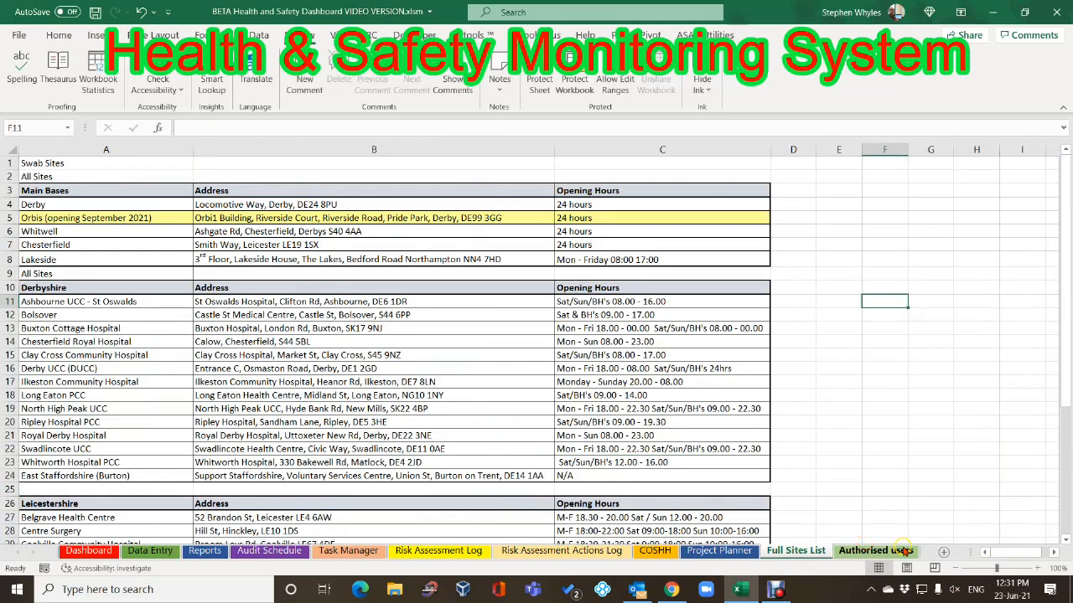
left_click(905, 552)
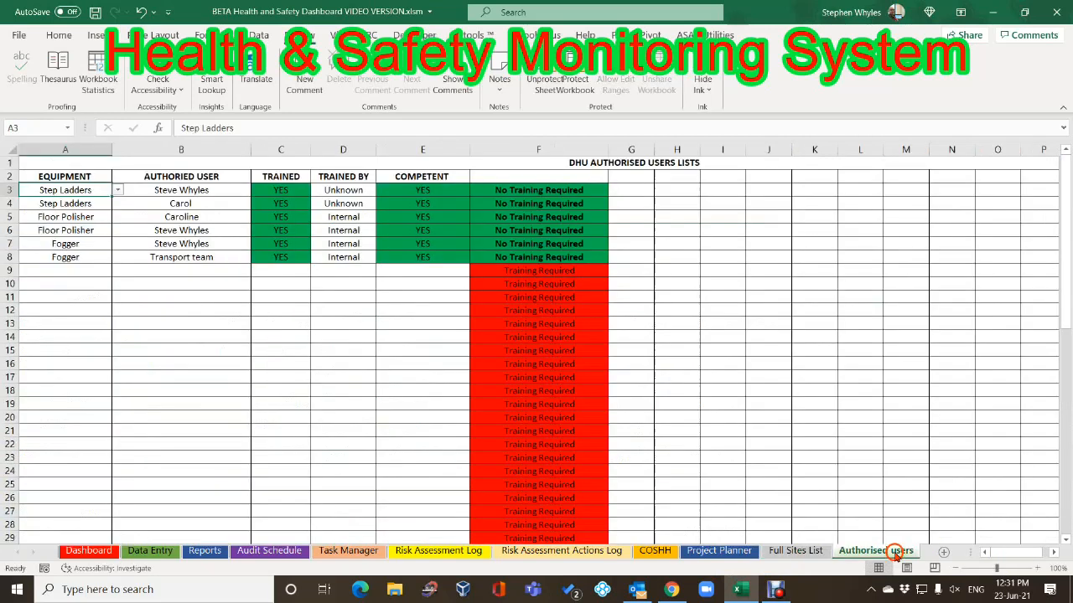
left_click(285, 294)
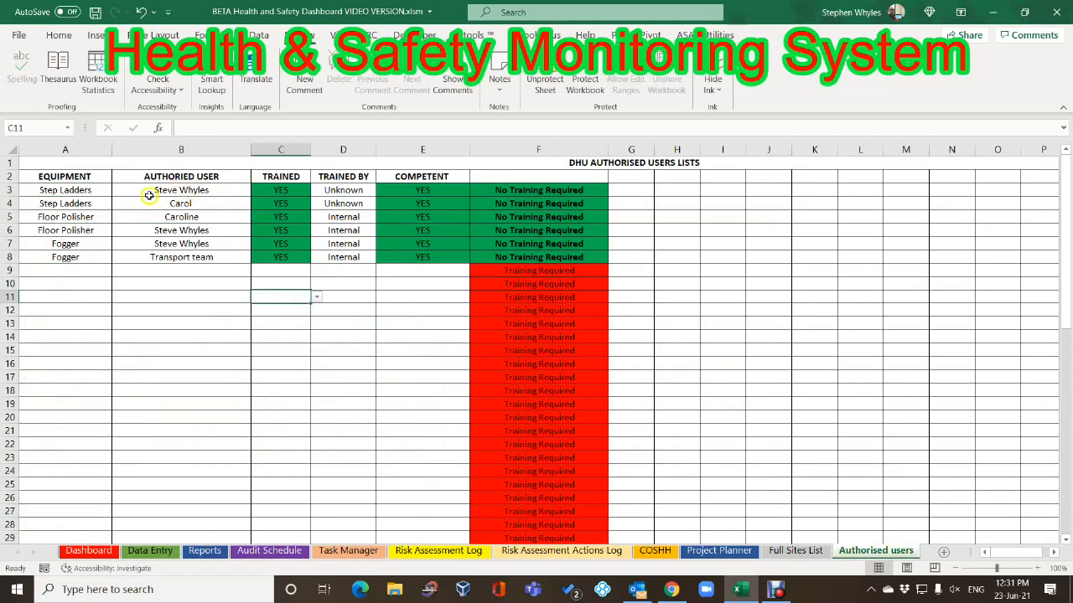
Add an Electric drill entry in row 9 of the authorised users list, choosing the fifth listed person as its user
left_click(59, 269)
left_click(117, 270)
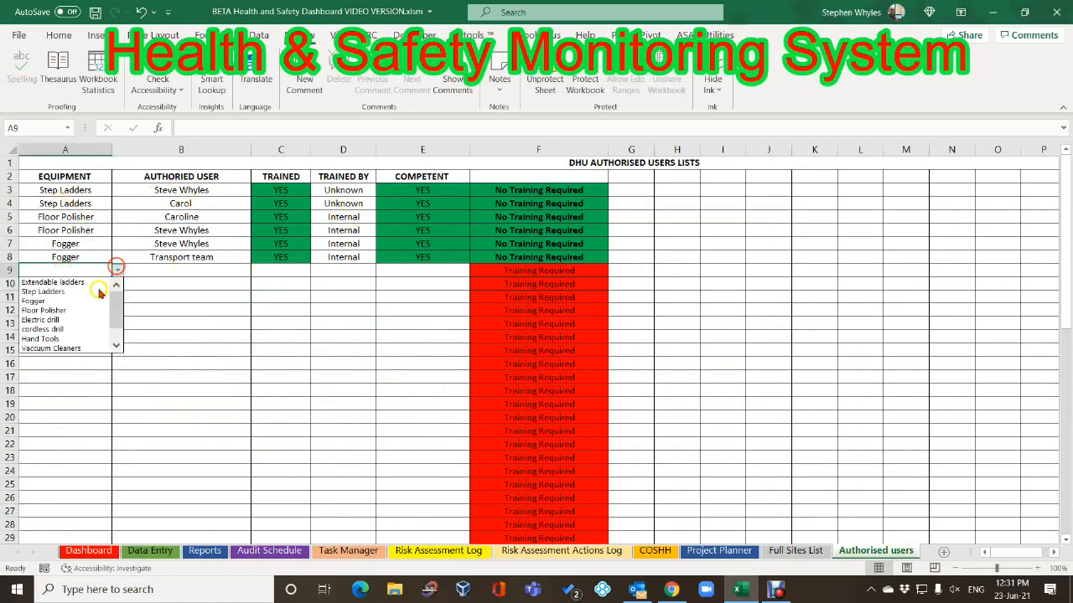
left_click(63, 322)
left_click(180, 270)
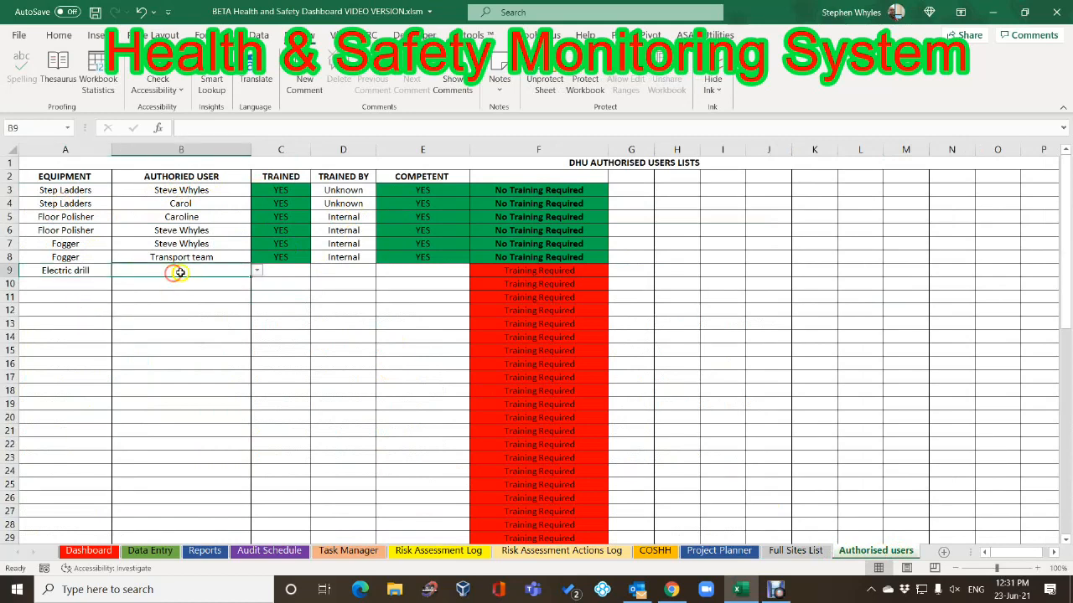
left_click(257, 273)
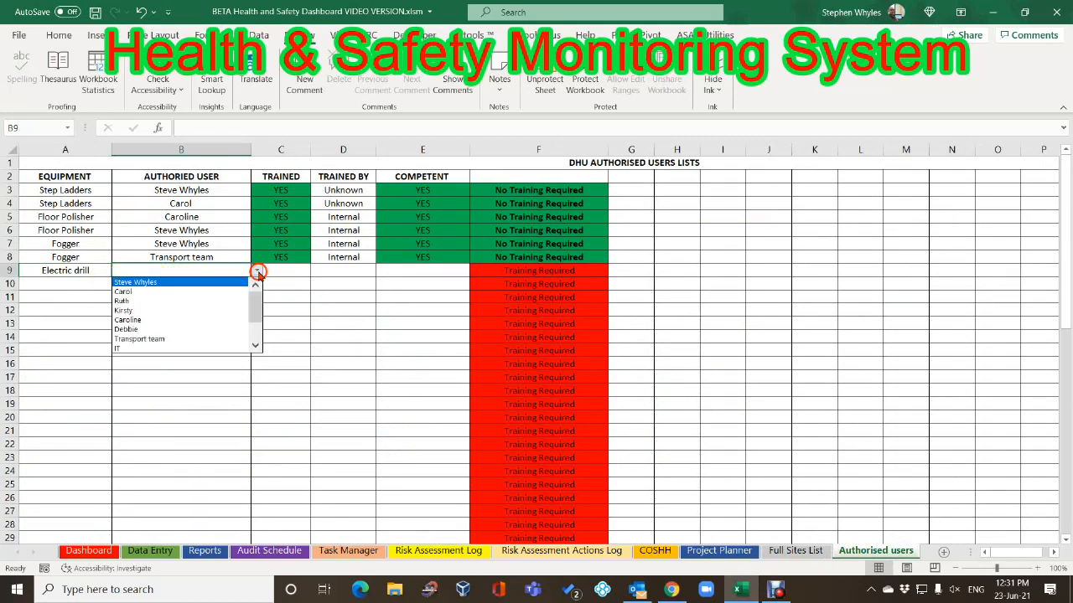
left_click(136, 320)
Set Trained to NO for the Electric drill entry
left_click(279, 271)
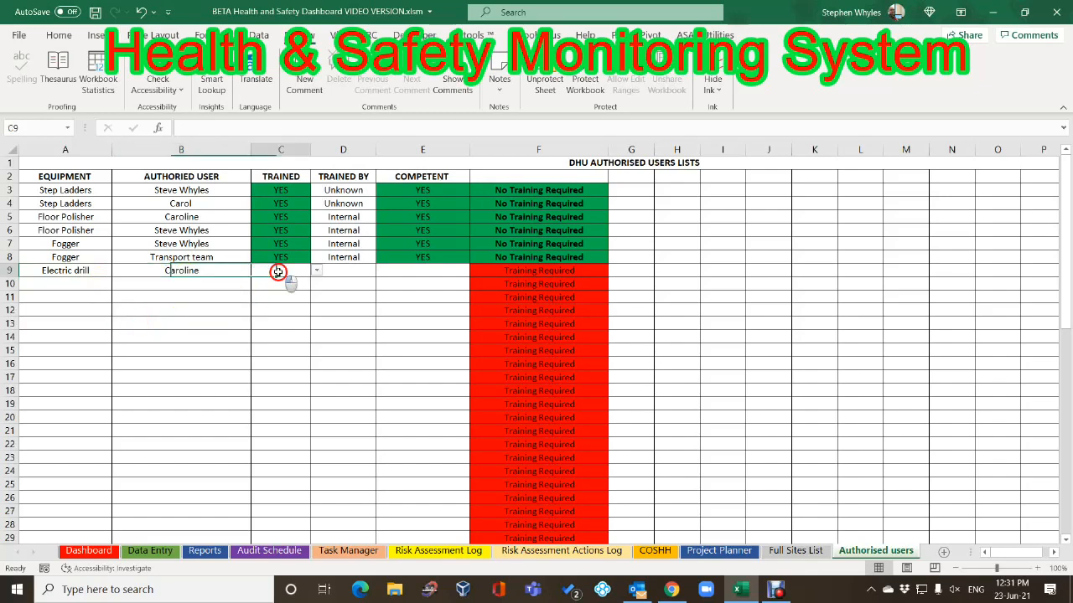
left_click(319, 272)
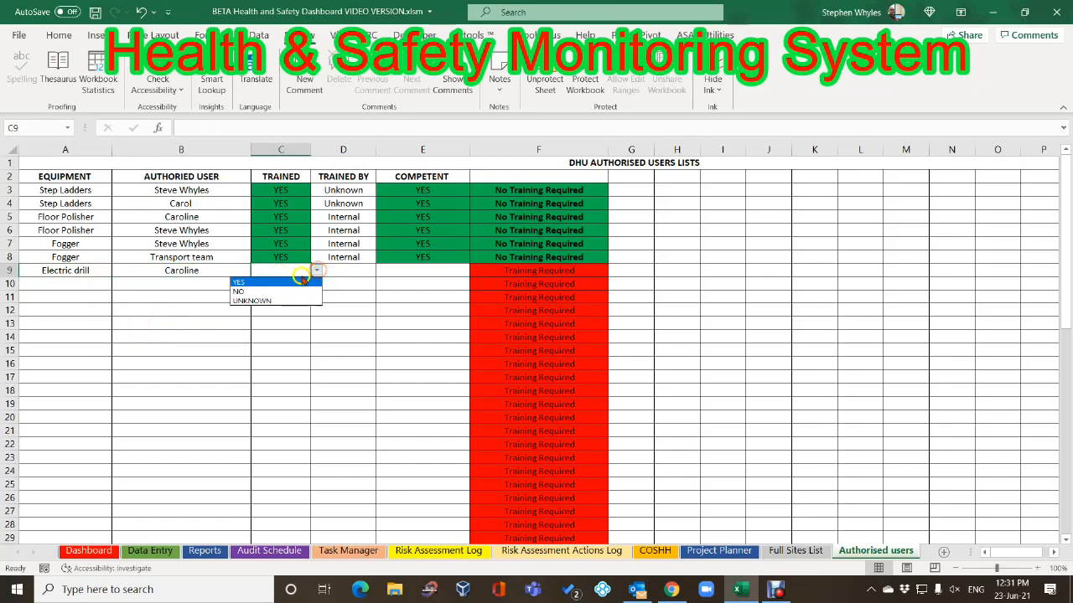
left_click(273, 290)
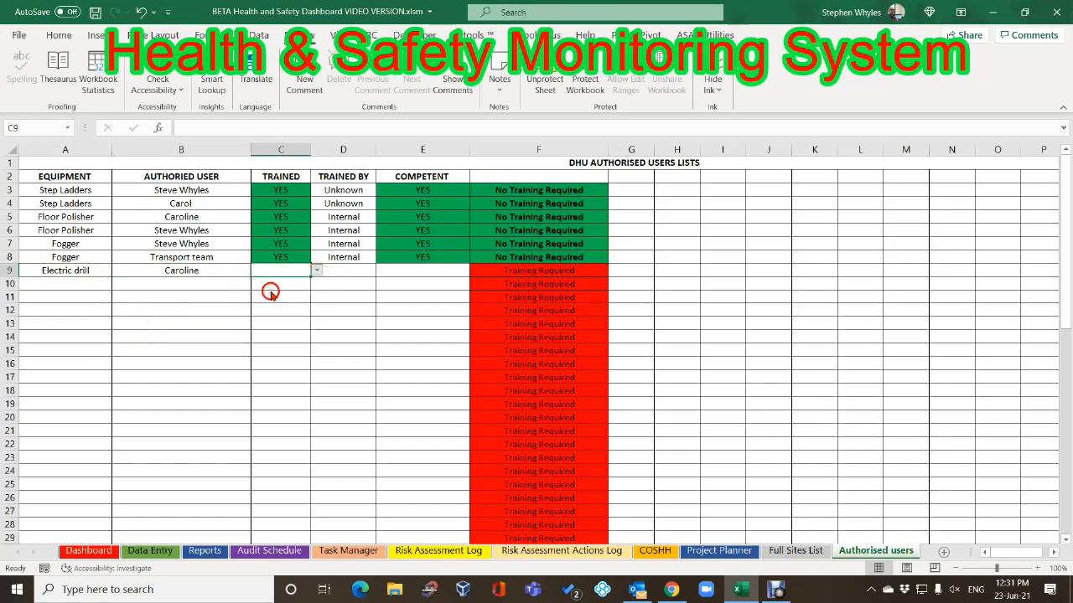
left_click(352, 275)
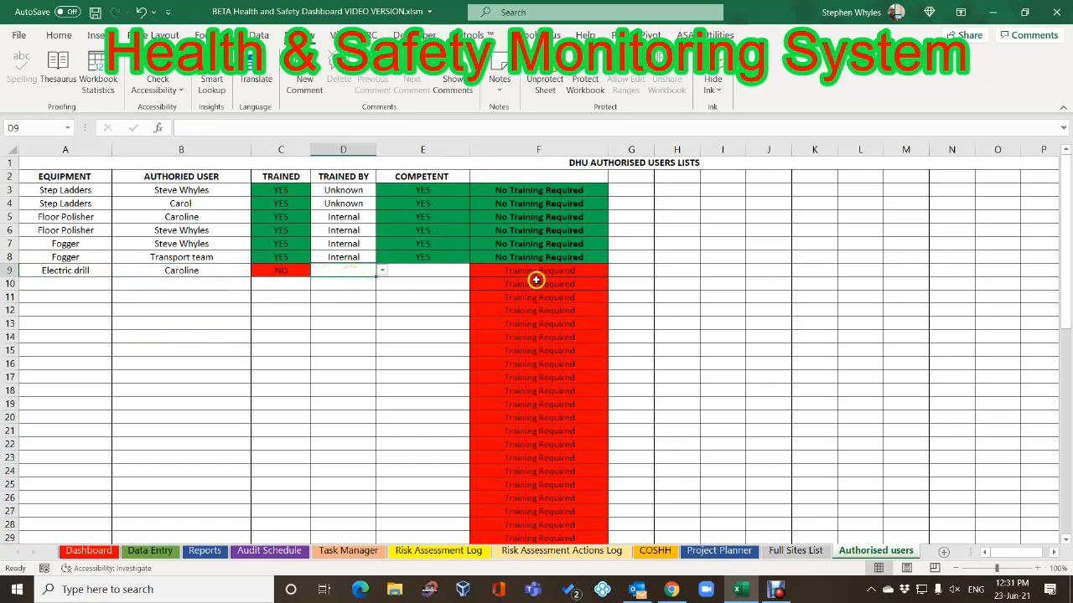
Set Trained By to Internal and Competent to YES for the Electric drill entry
left_click(381, 270)
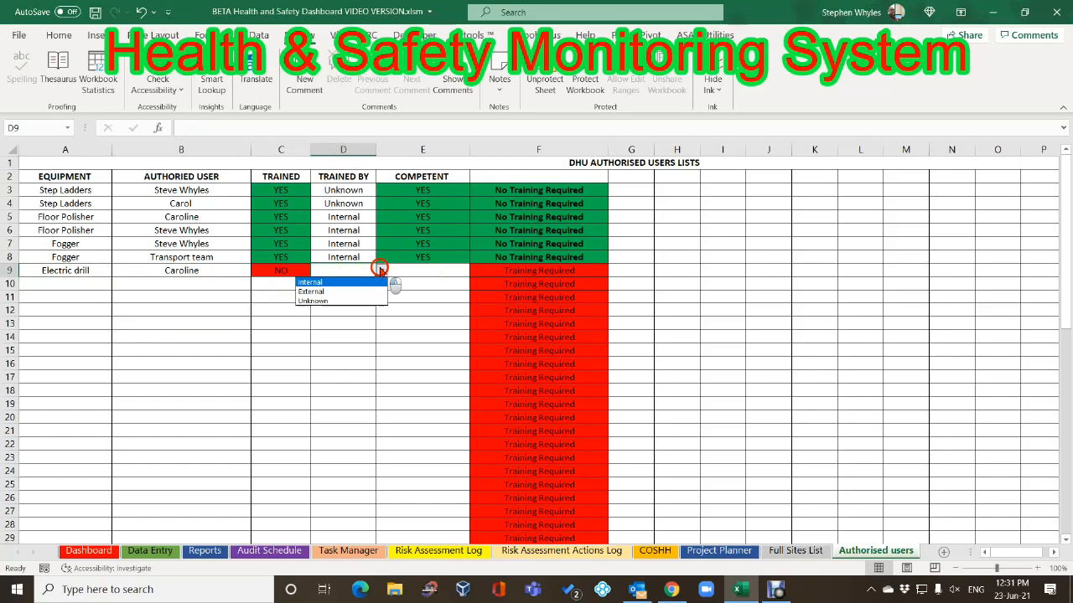
left_click(328, 282)
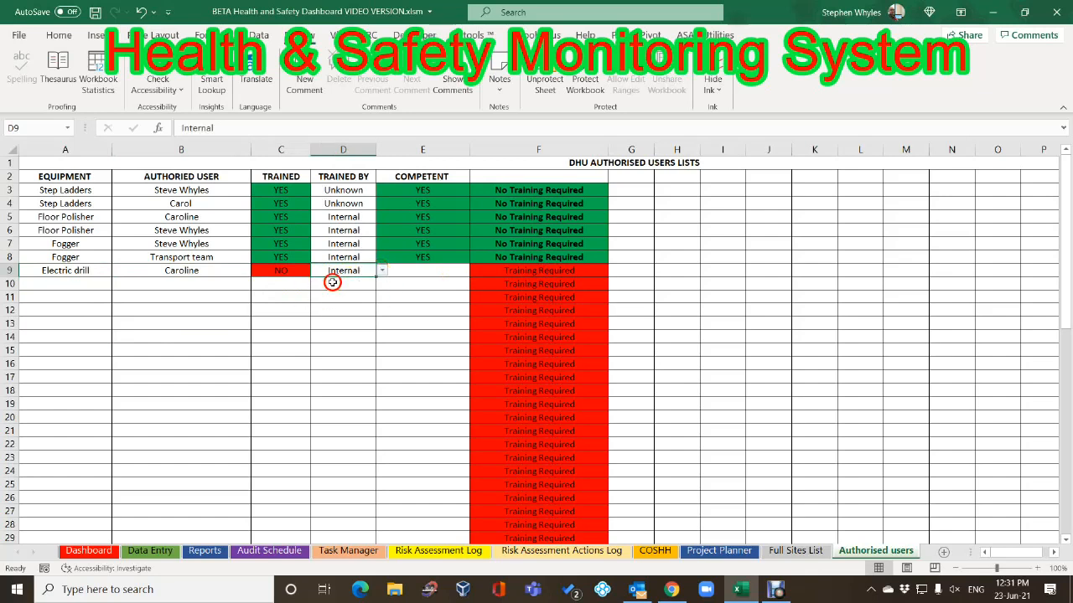
left_click(420, 272)
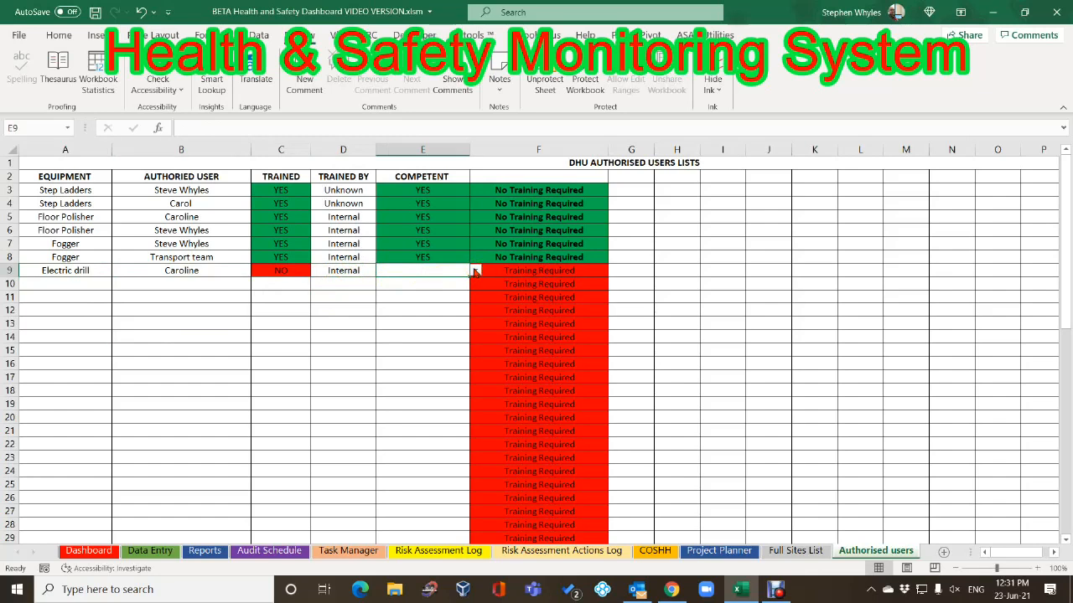
left_click(474, 270)
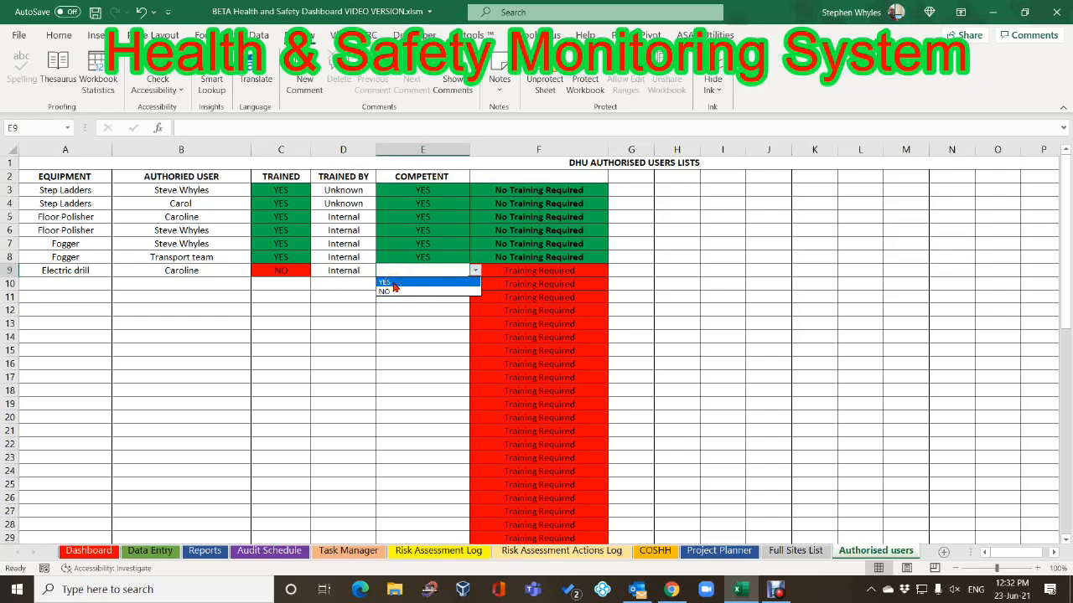
left_click(394, 283)
left_click(370, 335)
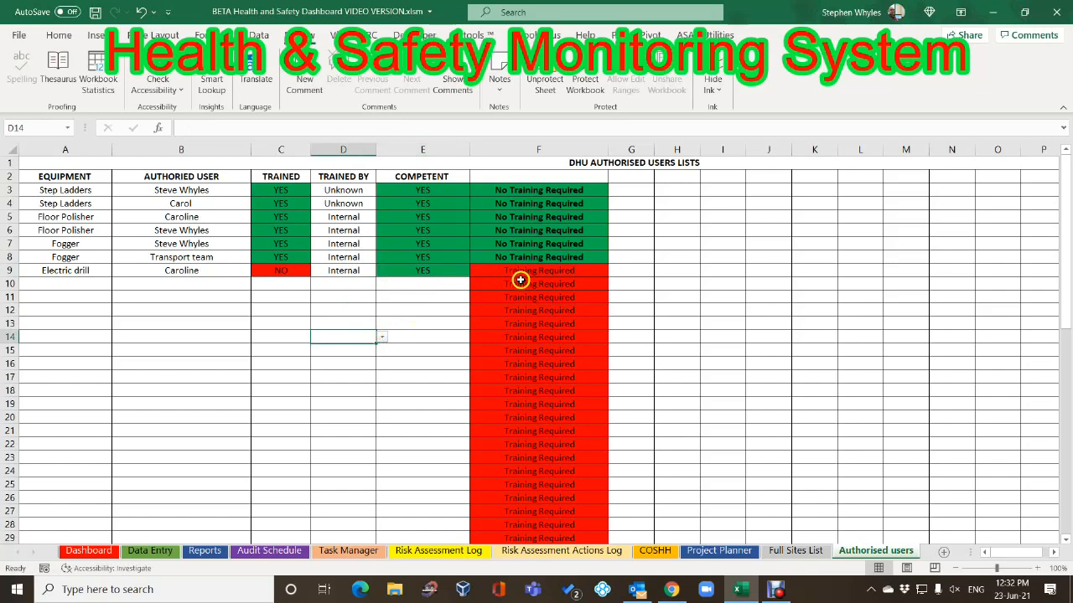
left_click(276, 270)
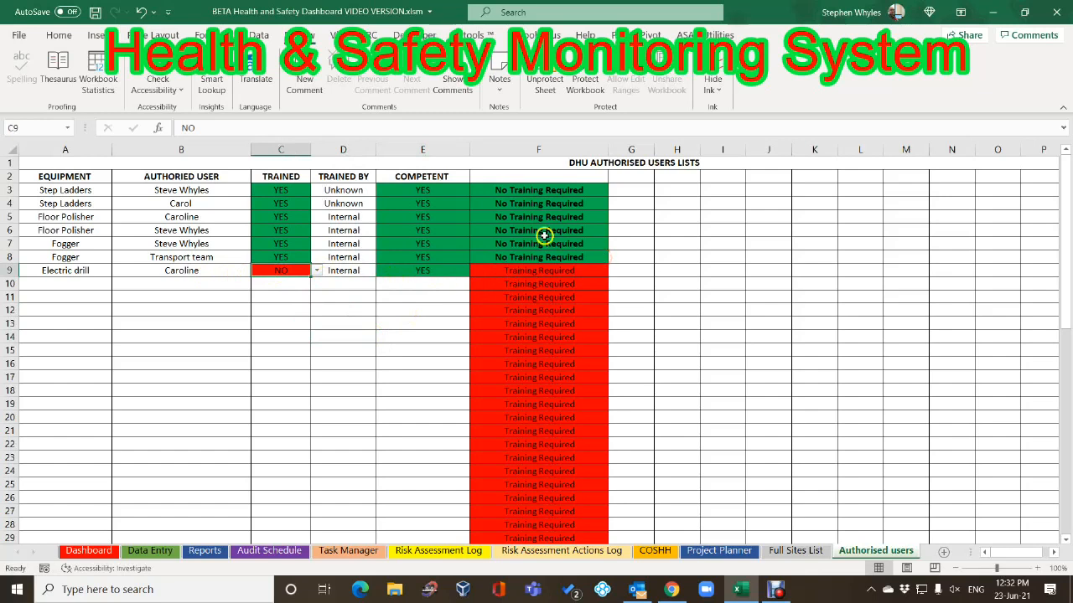
left_click(329, 267)
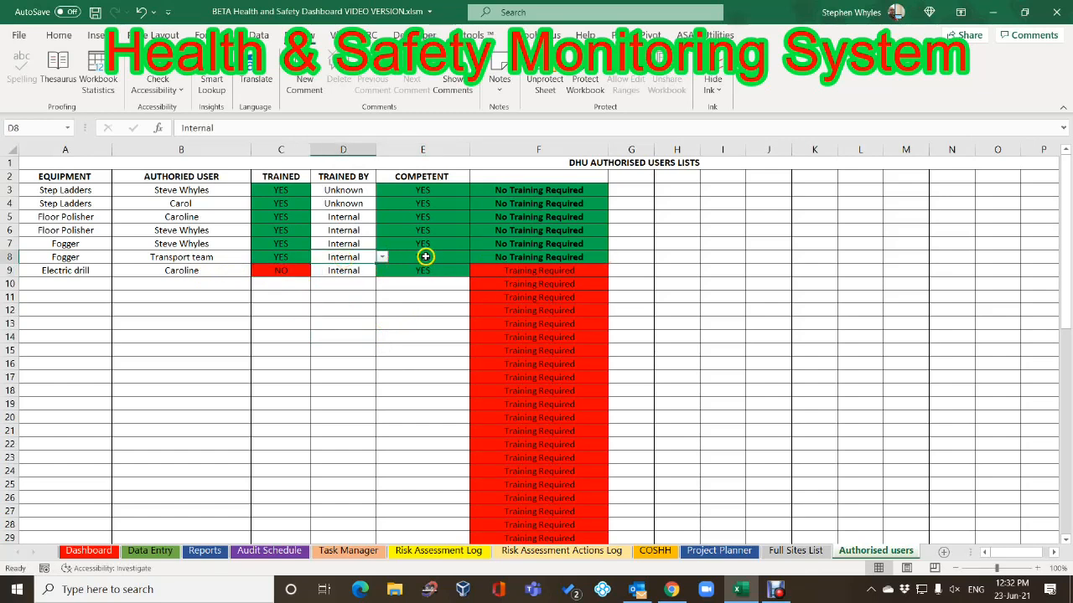
left_click(426, 257)
left_click(272, 257)
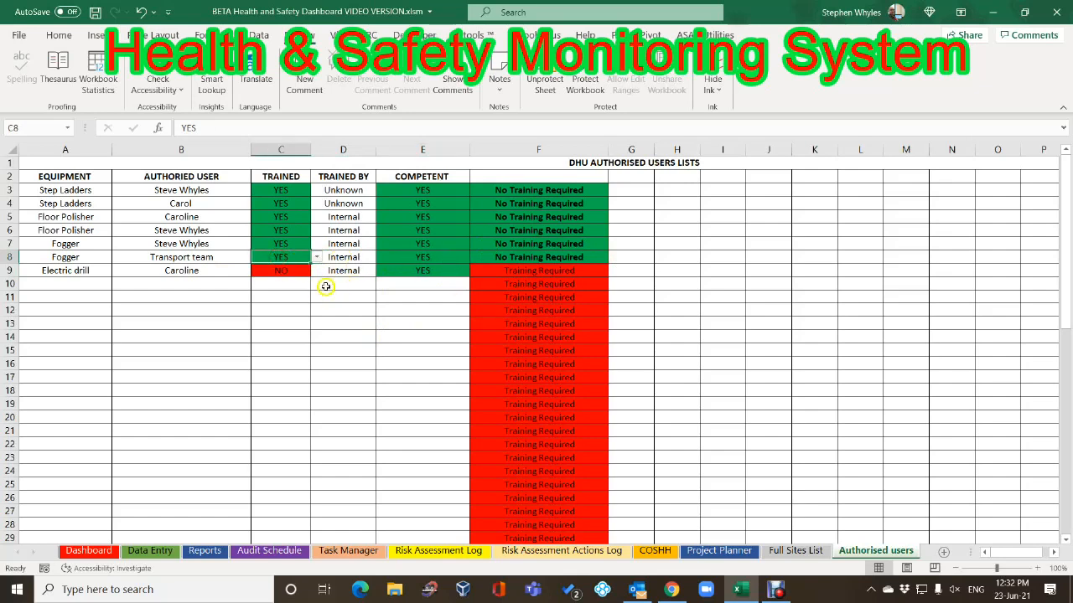
left_click(332, 258)
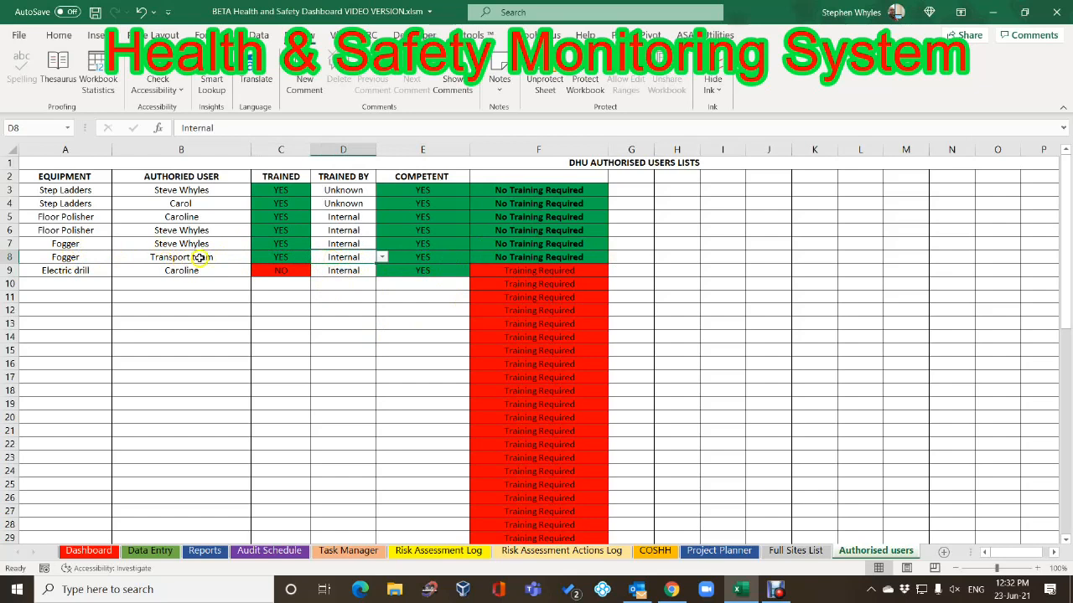
Set Trained to NO for the Transport team's Fogger entry
left_click(283, 257)
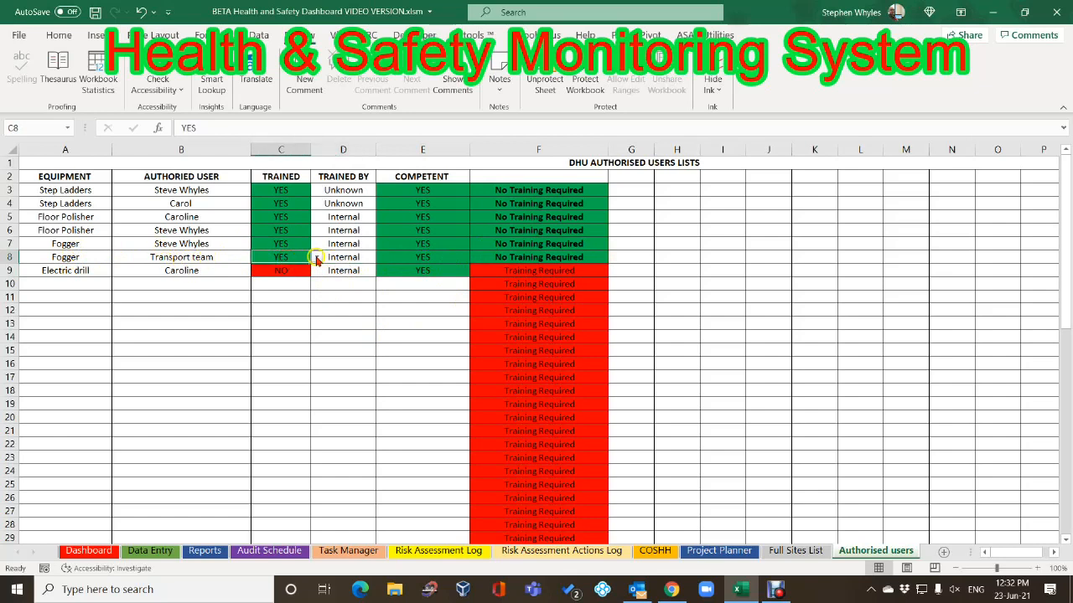
left_click(316, 258)
left_click(263, 280)
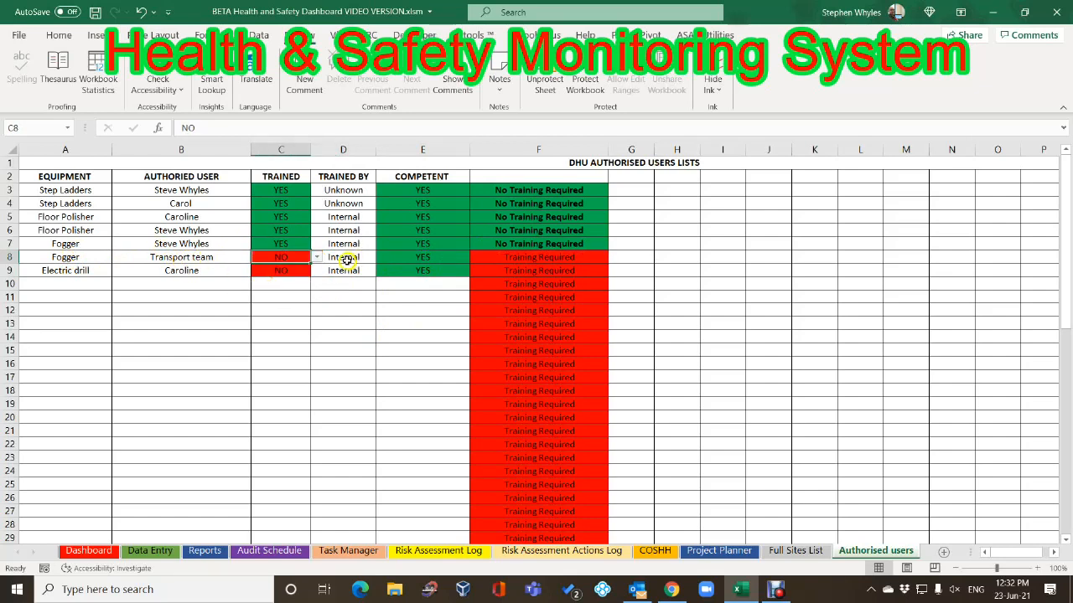
Set Competent to NO for the Transport team's Fogger entry
left_click(429, 260)
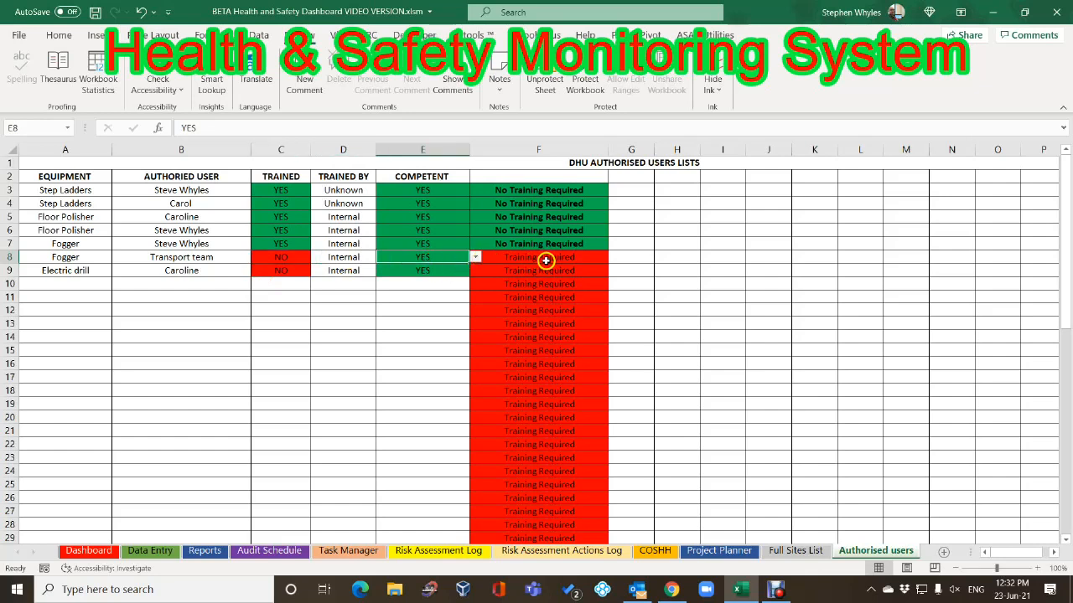
left_click(474, 257)
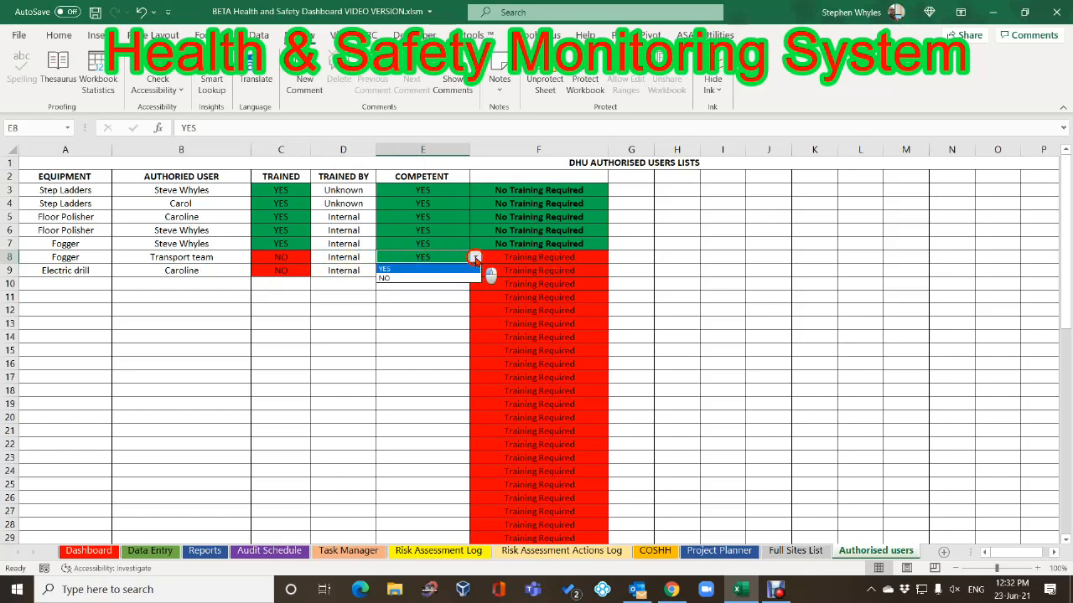
left_click(419, 278)
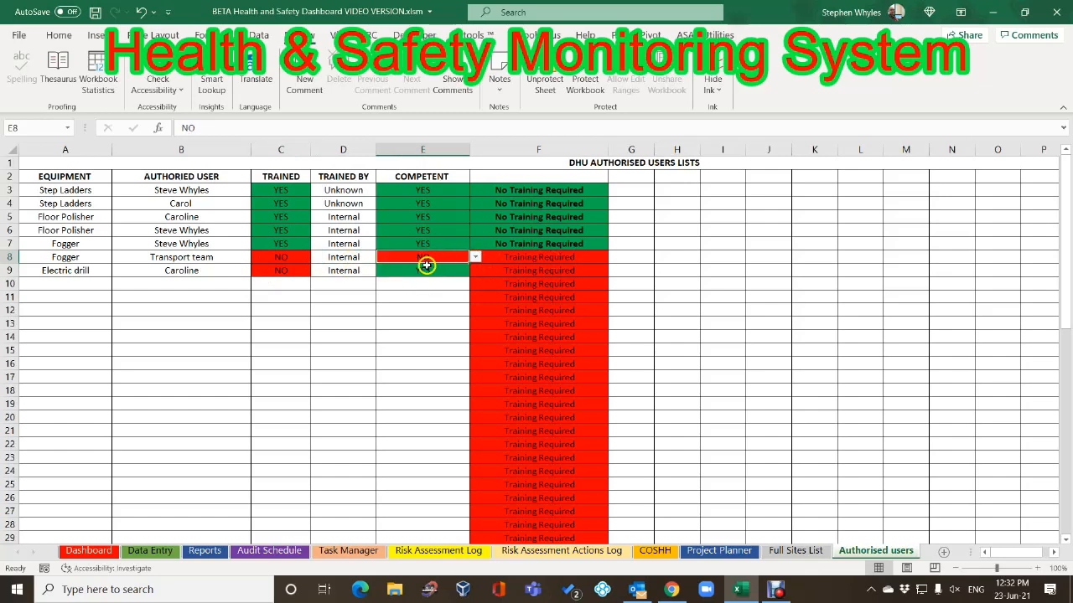
key("Down")
key("Down")
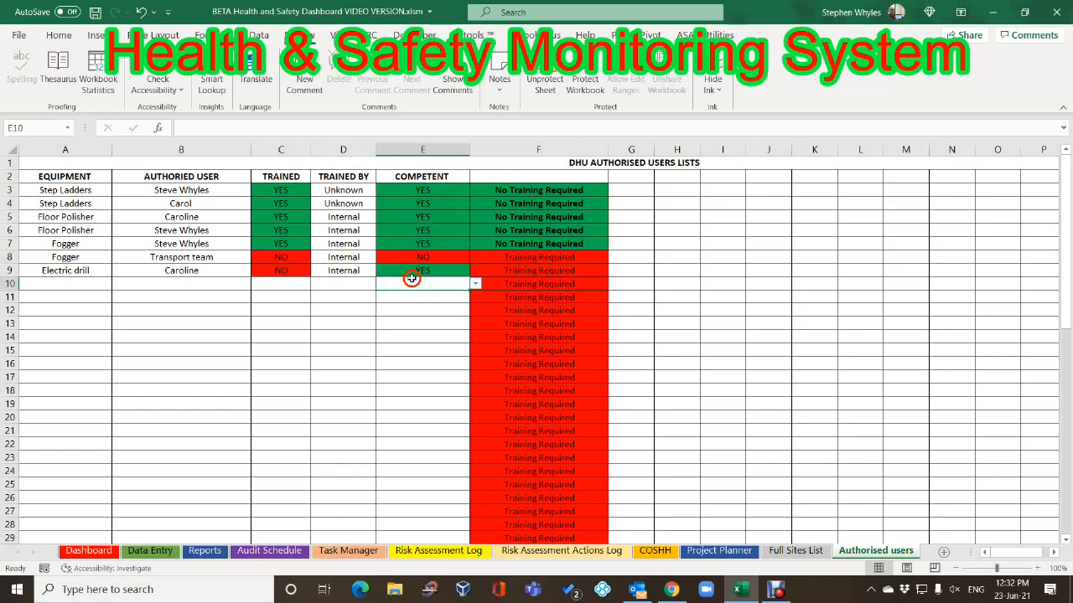
Set Trained back to YES for the Transport team's Fogger entry
left_click(283, 258)
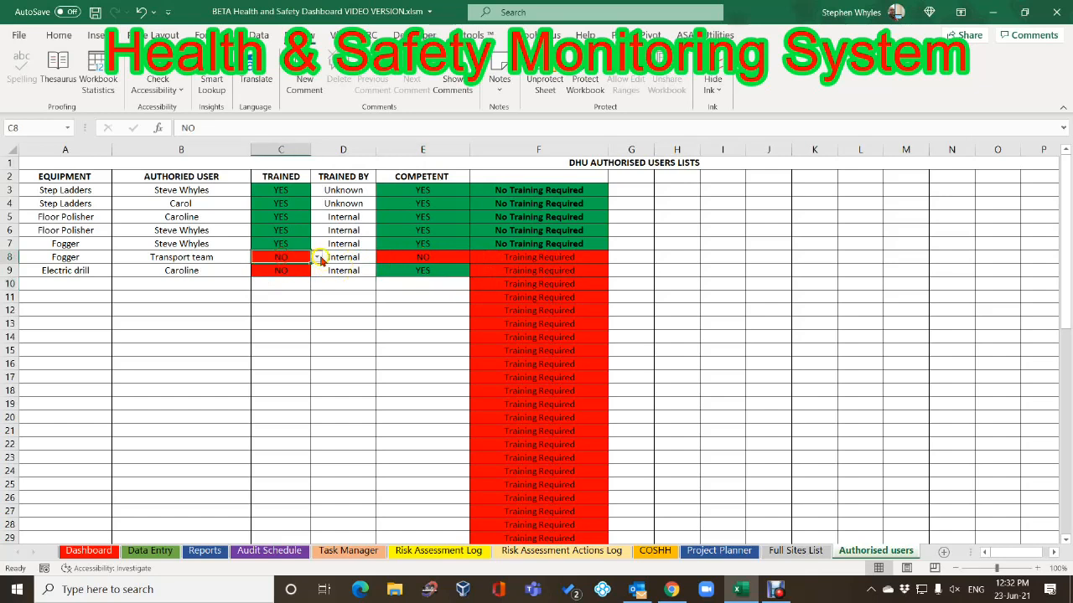
left_click(314, 259)
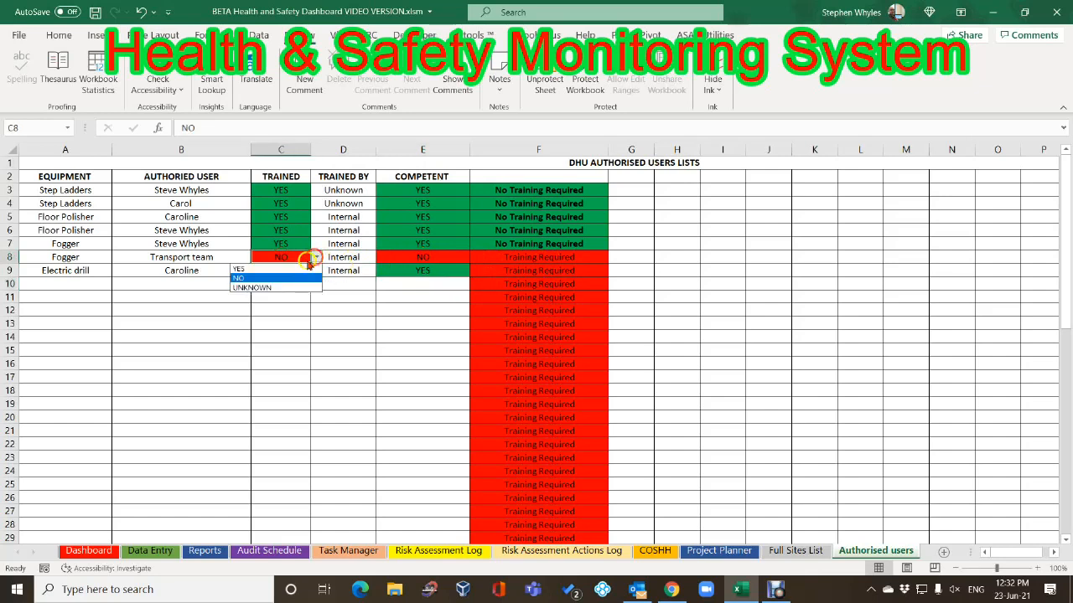
left_click(268, 269)
left_click(359, 281)
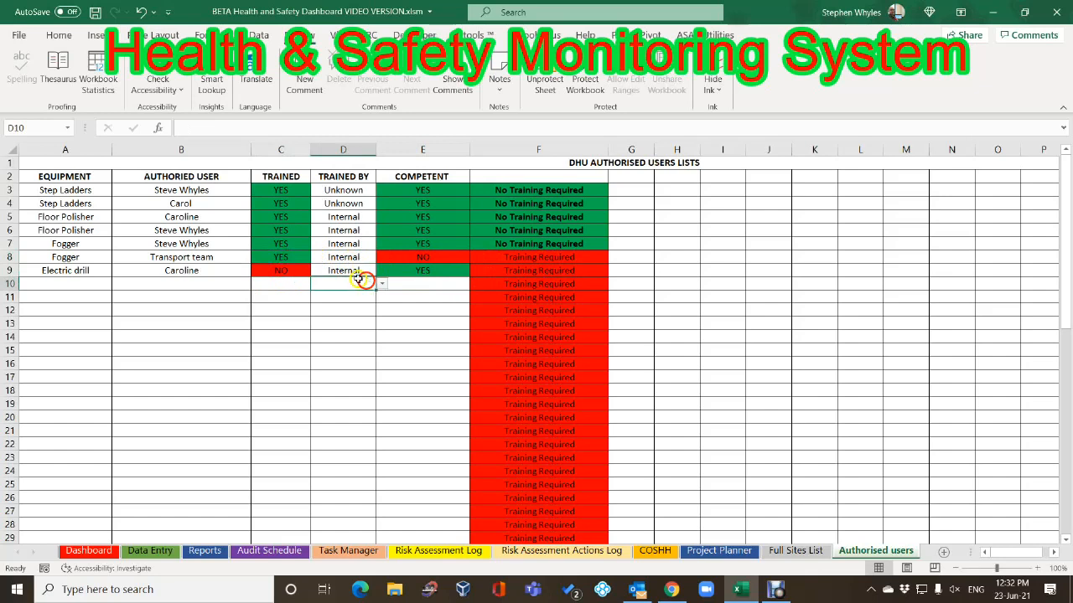
left_click(432, 258)
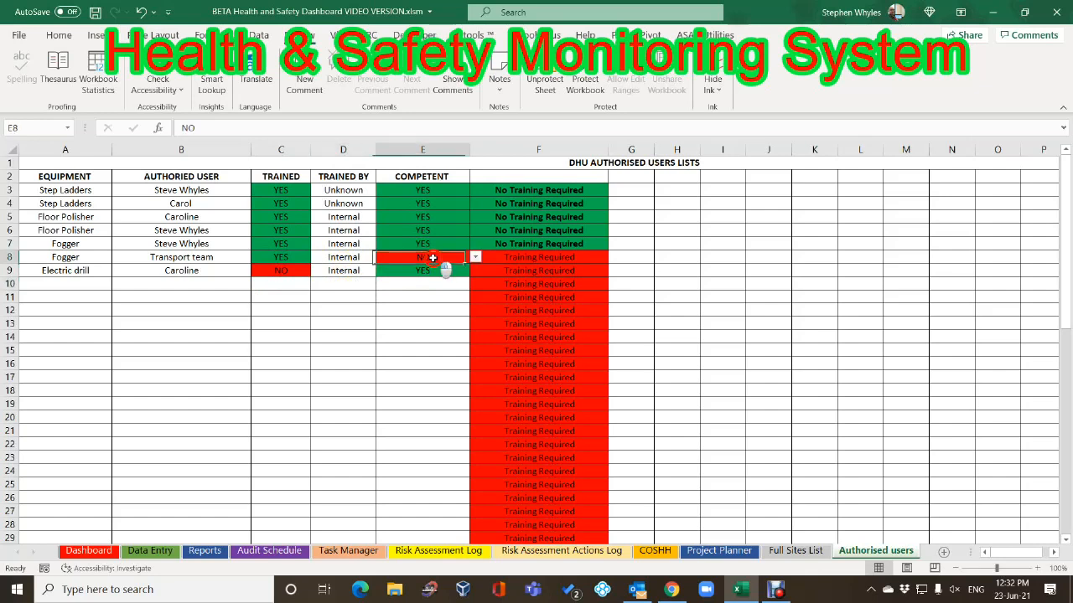
left_click(426, 289)
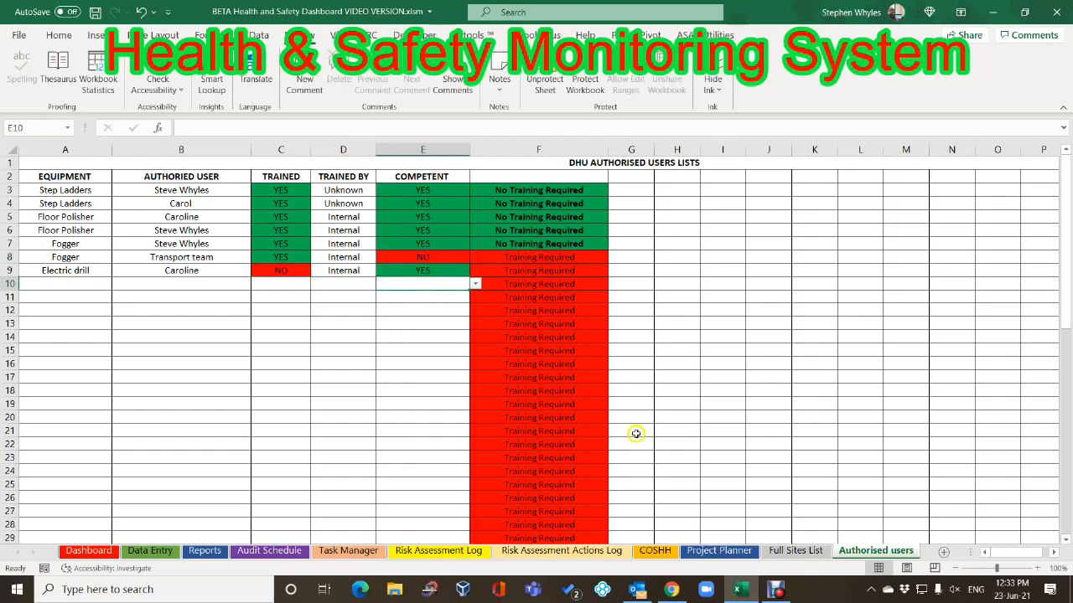
Save and send the health and safety report from the Reports sheet, storing Reports.pdf in the Dasboard Reports folder and overwriting the existing file
left_click(206, 553)
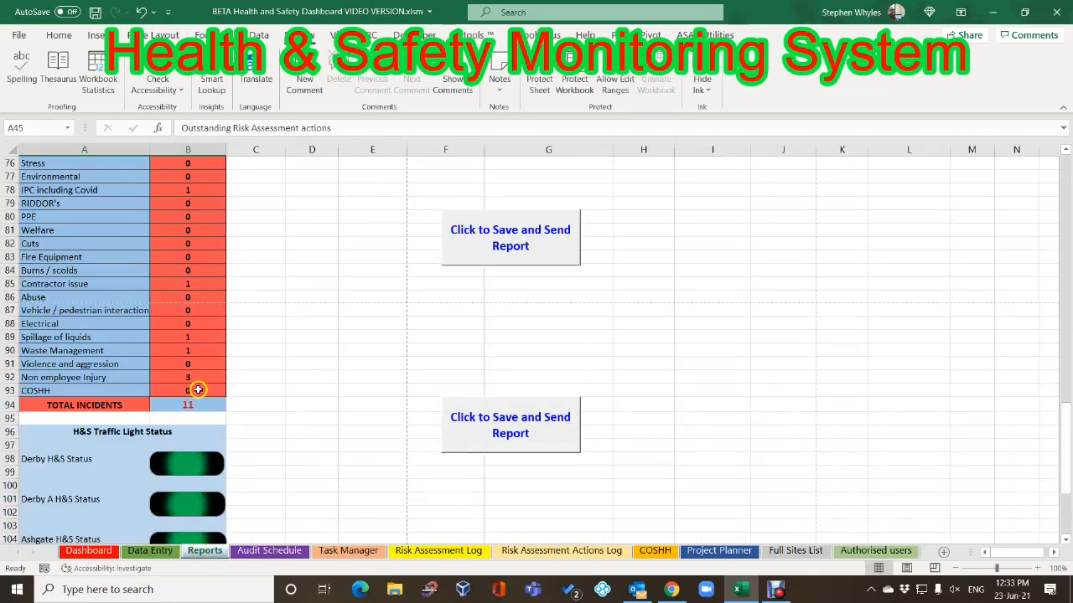
scroll(197, 390, "up", 12)
scroll(206, 384, "up", 13)
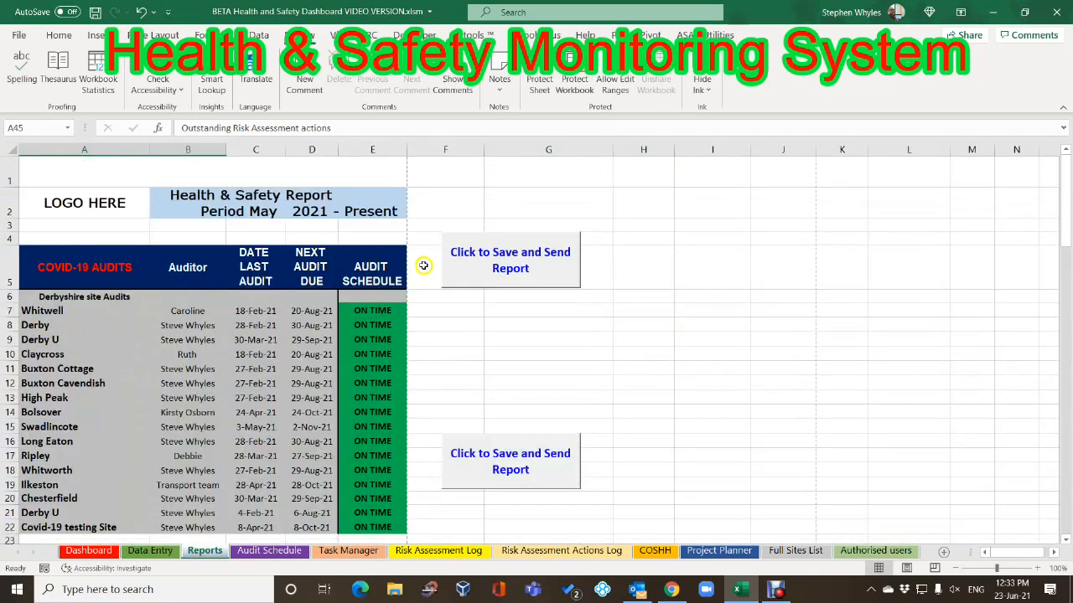
left_click(511, 282)
left_click(517, 265)
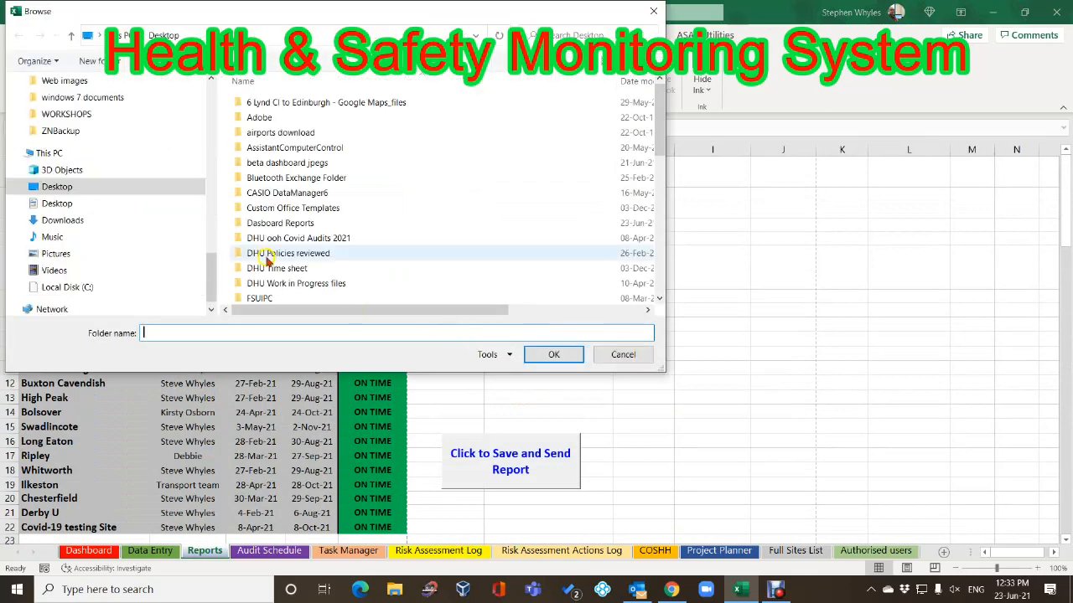
left_click(268, 223)
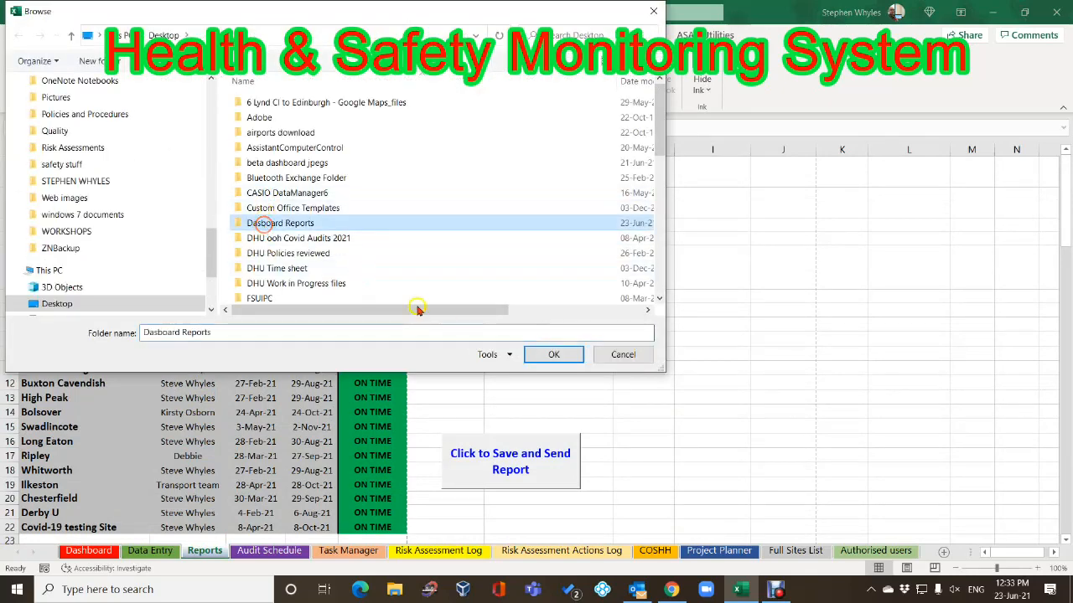
left_click(554, 354)
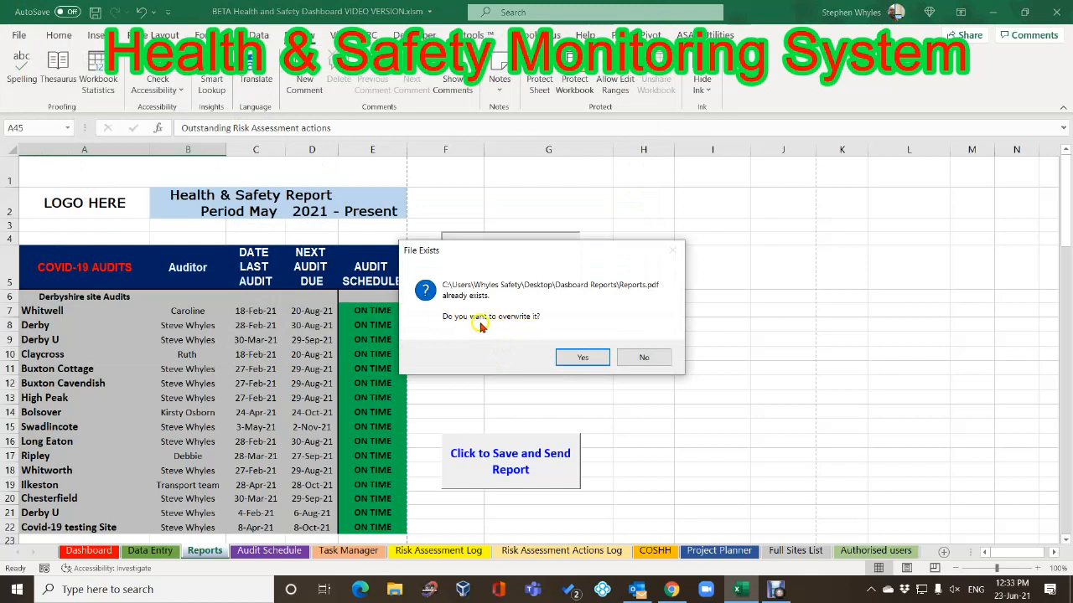
left_click(585, 358)
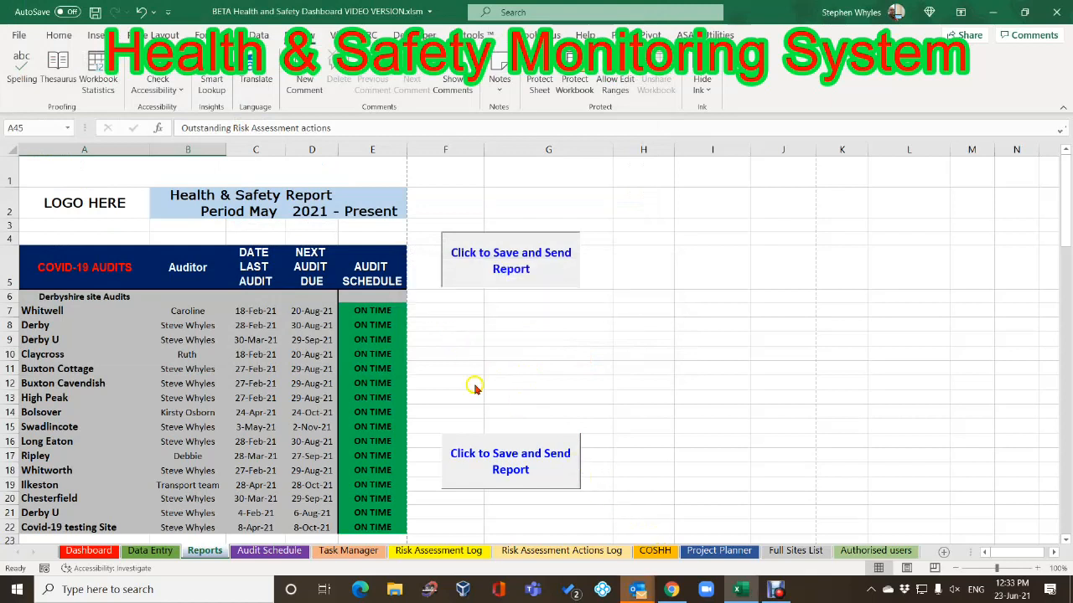
Switch to the new Outlook message and choose the second listed account as its sender
mouse_move(638, 589)
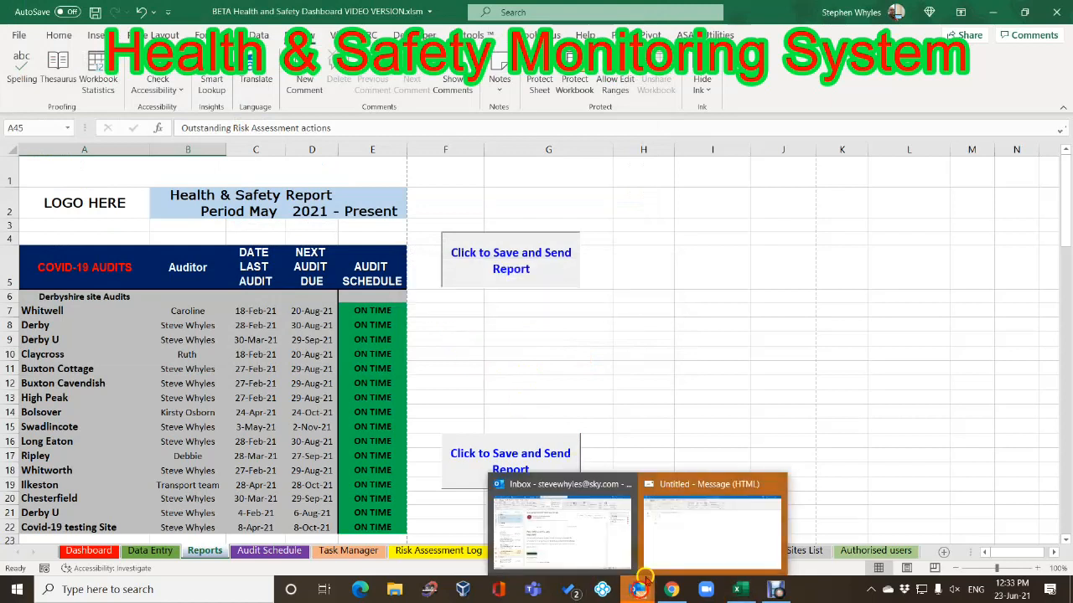
left_click(687, 526)
left_click(110, 137)
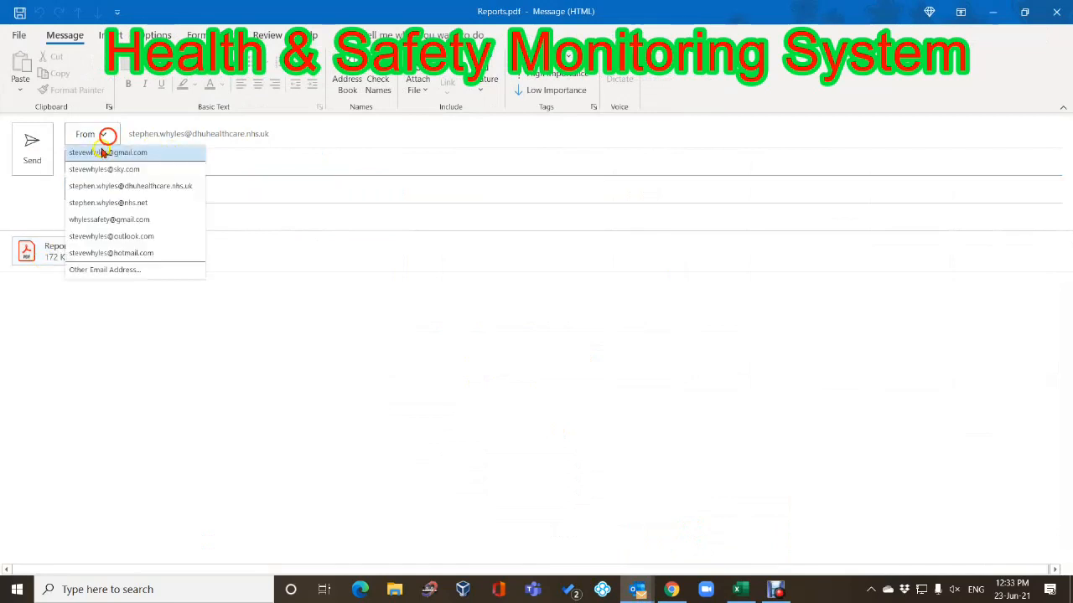
left_click(88, 178)
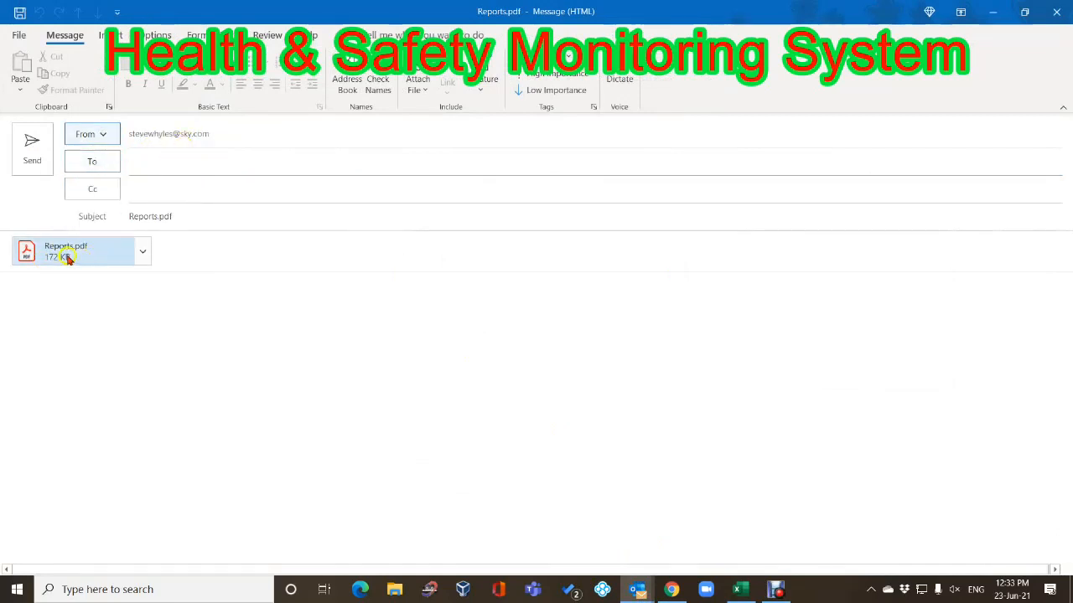
Open the attached Reports.pdf and review its audits, tasks, COSHH, risk assessment, incident and traffic light sections
left_click(146, 251)
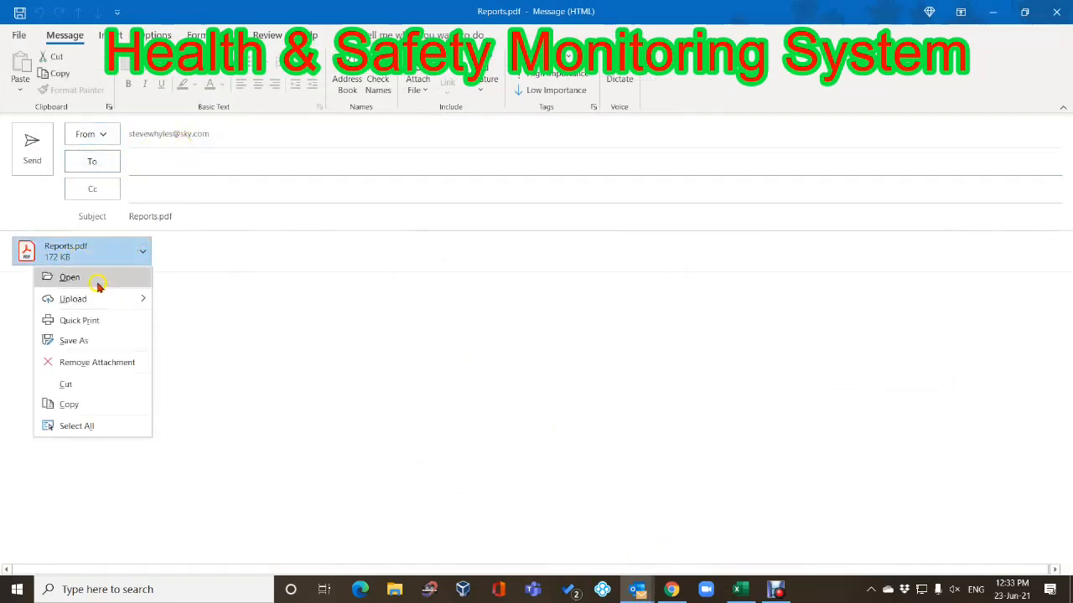
left_click(97, 283)
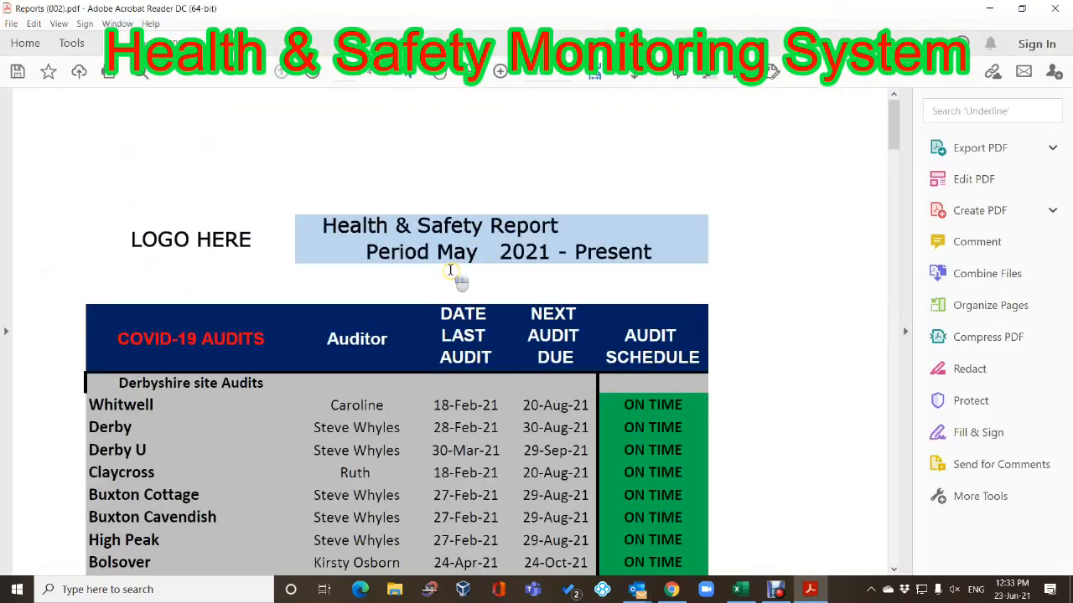
scroll(450, 269, "down", 10)
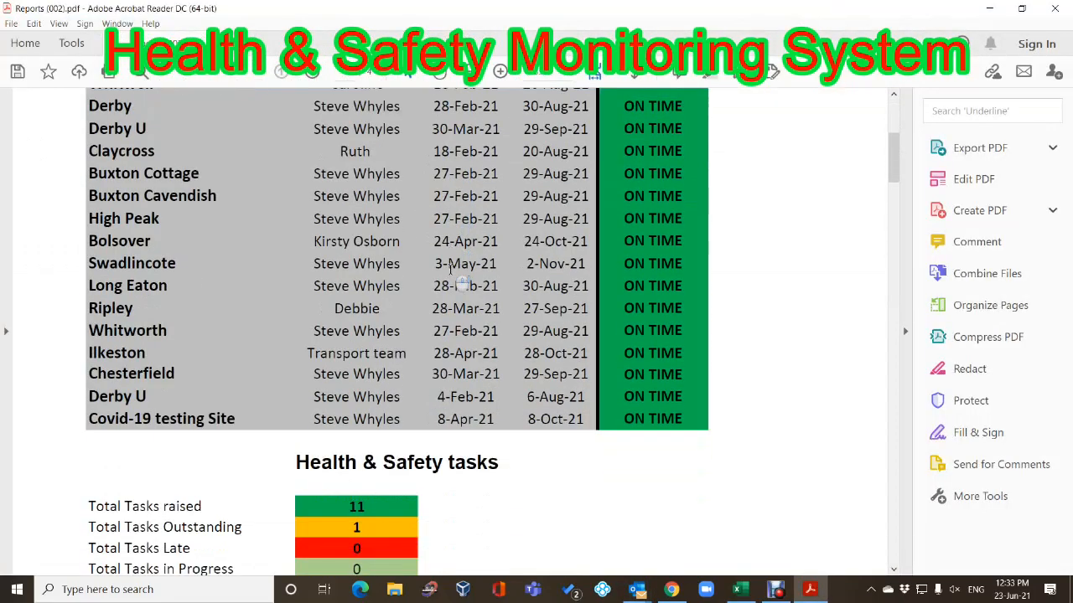
scroll(450, 269, "down", 2)
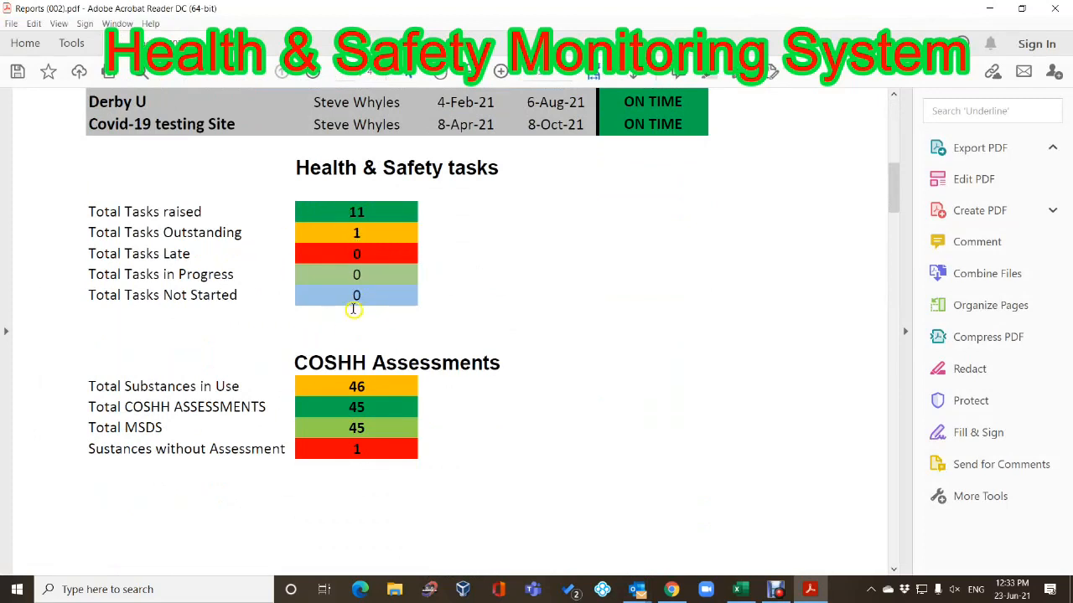
scroll(354, 316, "down", 2)
scroll(354, 319, "down", 6)
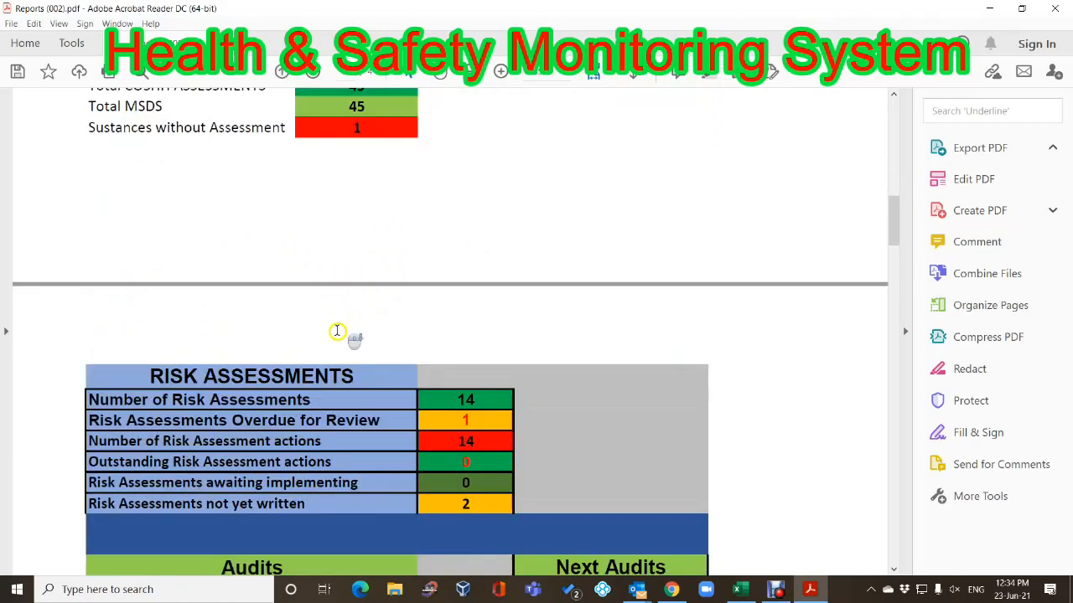
scroll(427, 341, "down", 12)
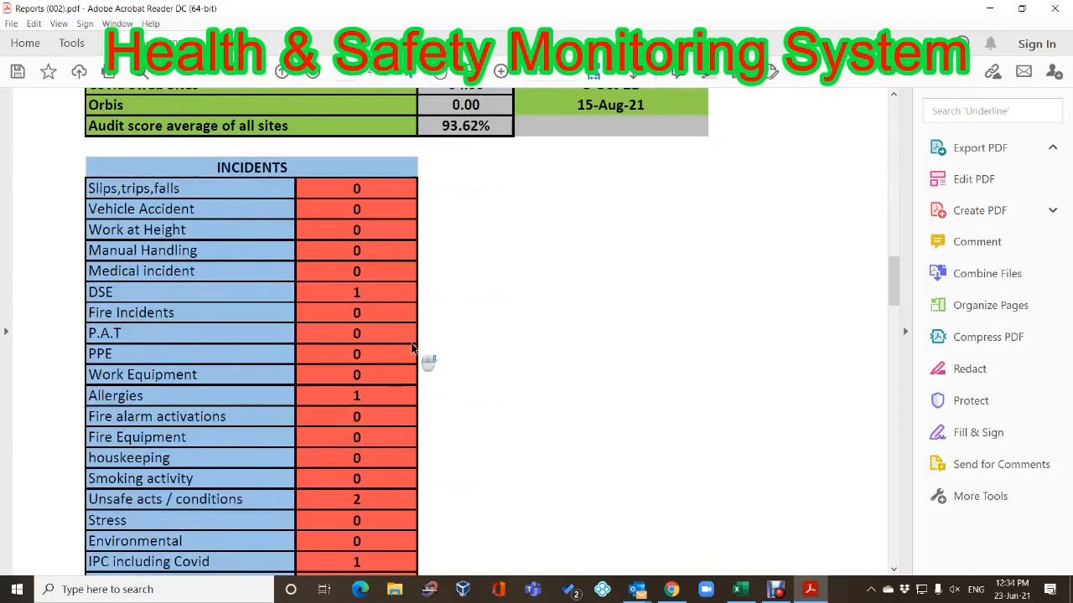
scroll(411, 343, "down", 14)
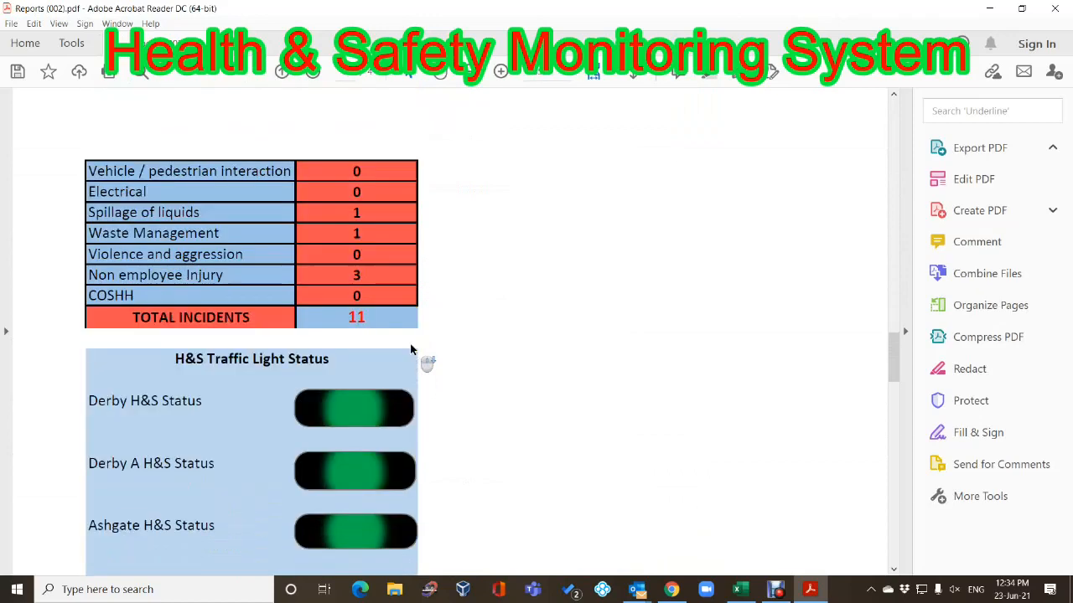
scroll(410, 344, "up", 7)
scroll(410, 343, "up", 15)
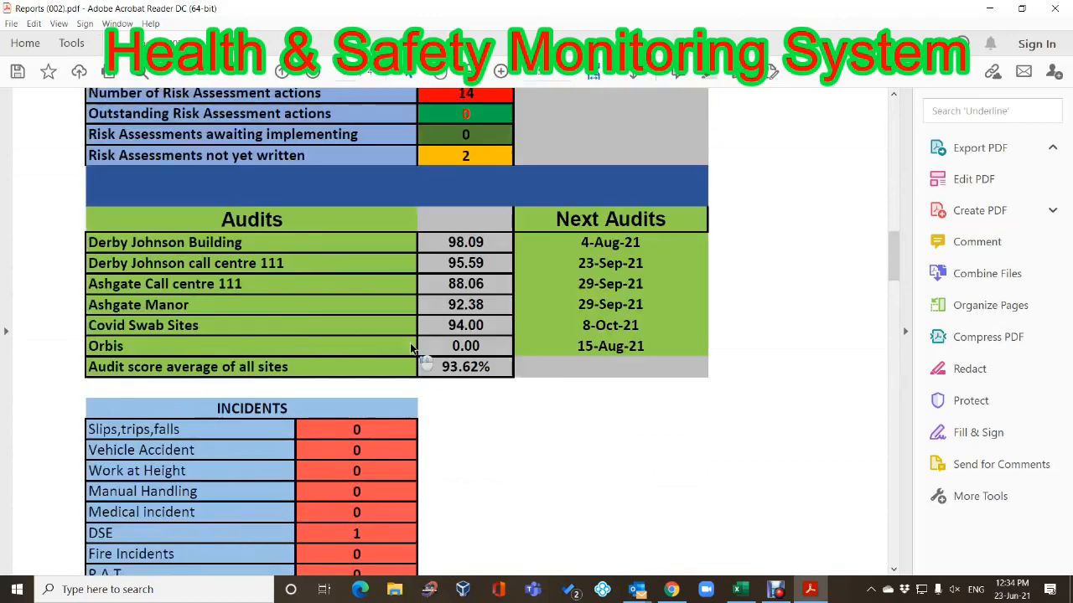
Close the PDF report and discard the draft email without saving changes
left_click(1053, 9)
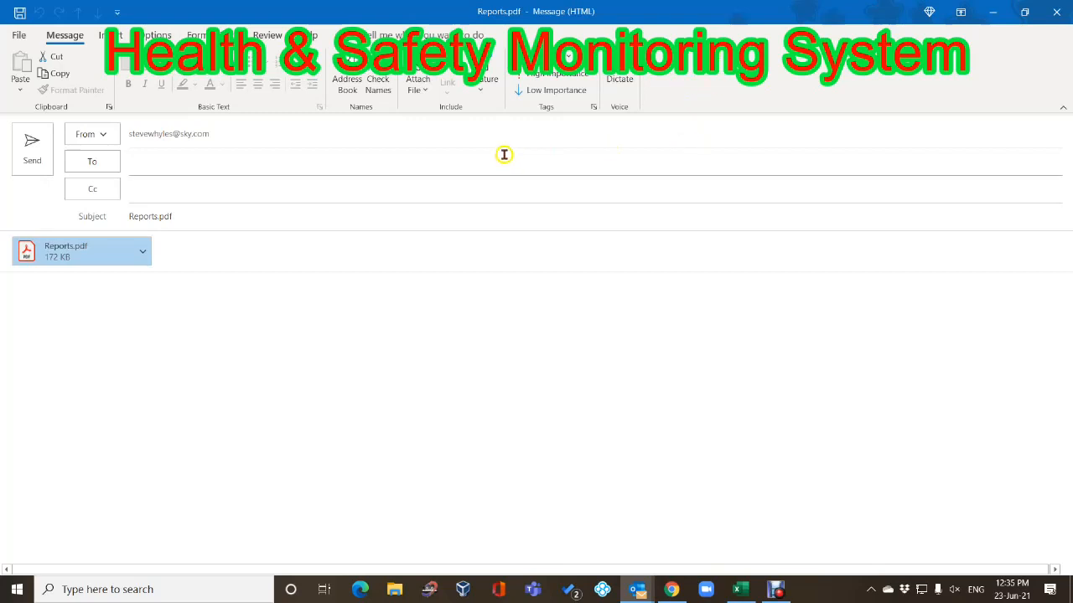
left_click(1056, 12)
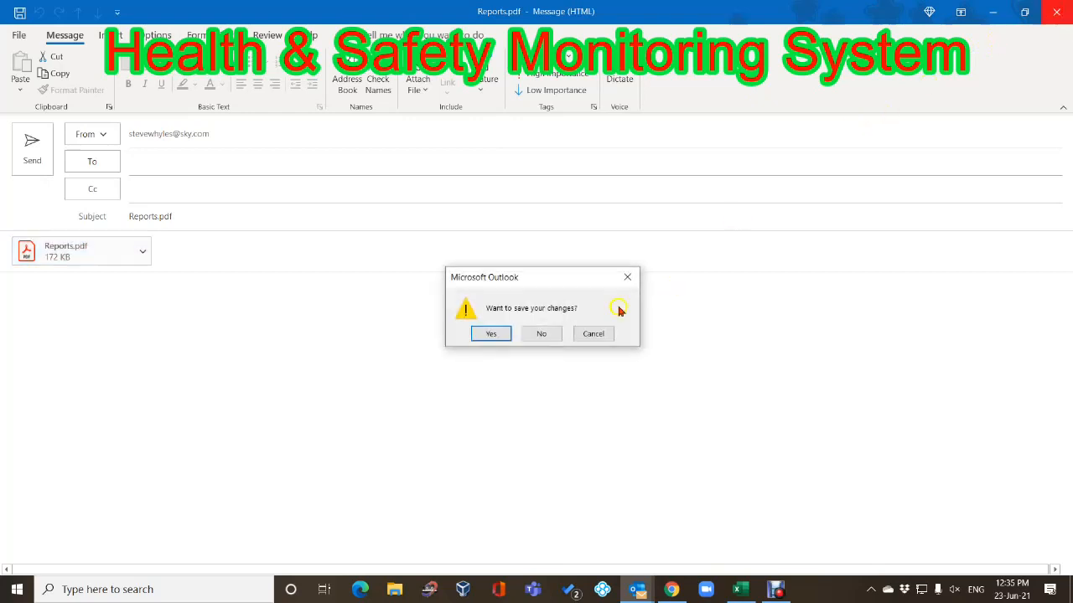
left_click(541, 334)
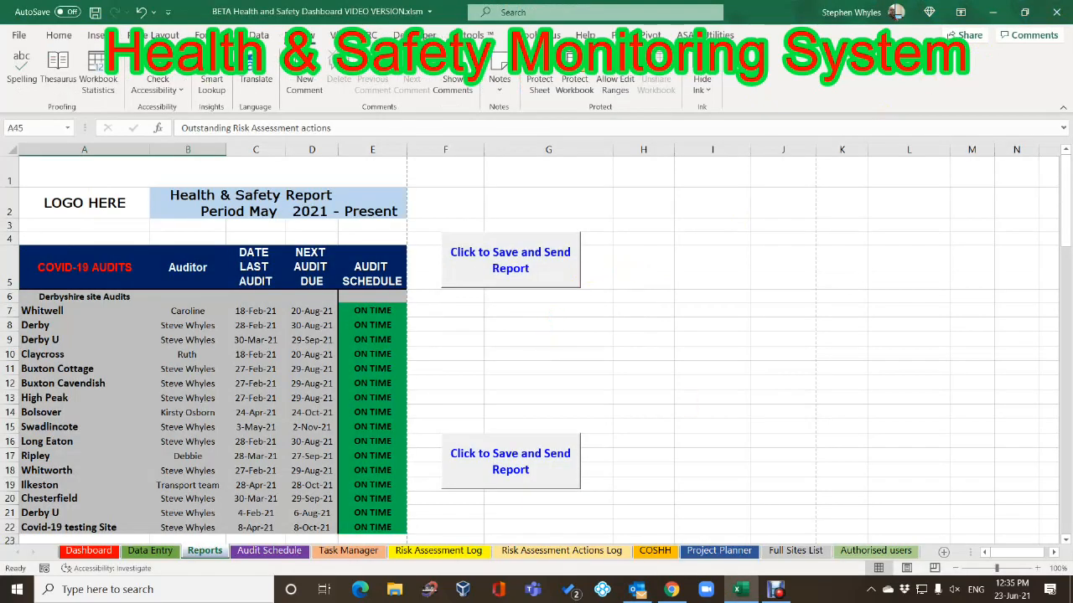